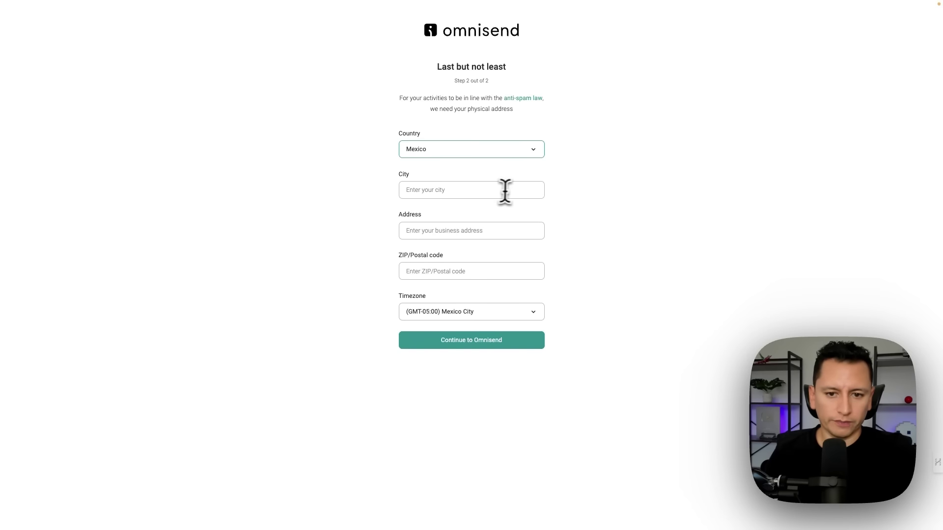
Fill in the business city, submit the physical address form and continue to Omnisend
{"action": "type", "text": "Que"}
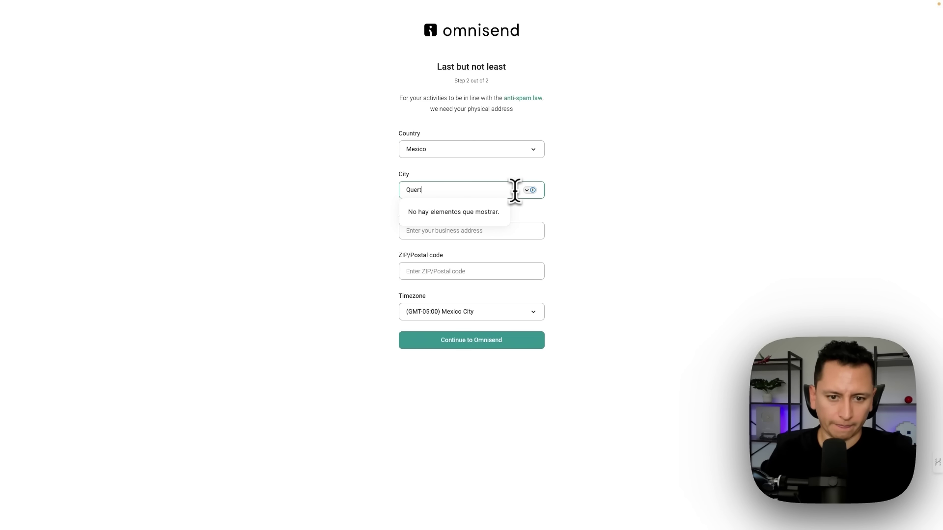
{"action": "type", "text": "retaro"}
{"action": "key", "text": "Tab"}
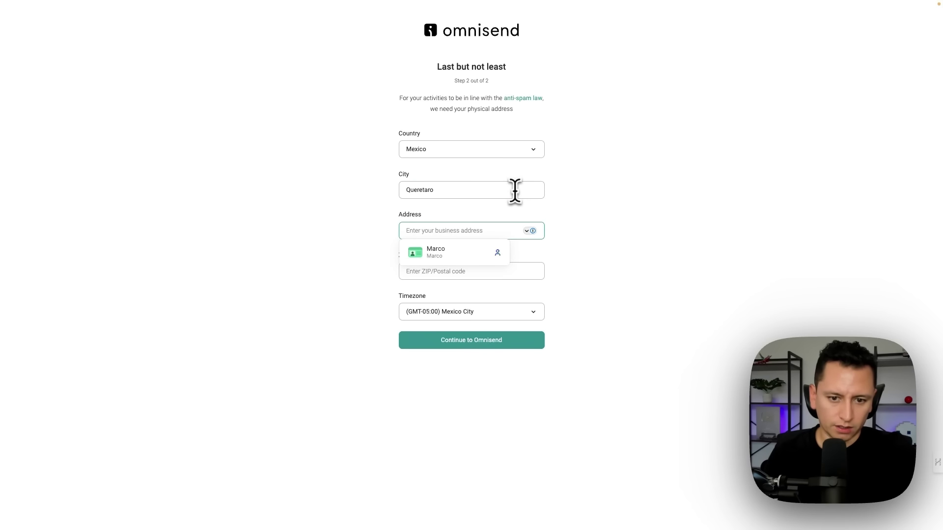
{"action": "left_click", "coordinate": [600, 227]}
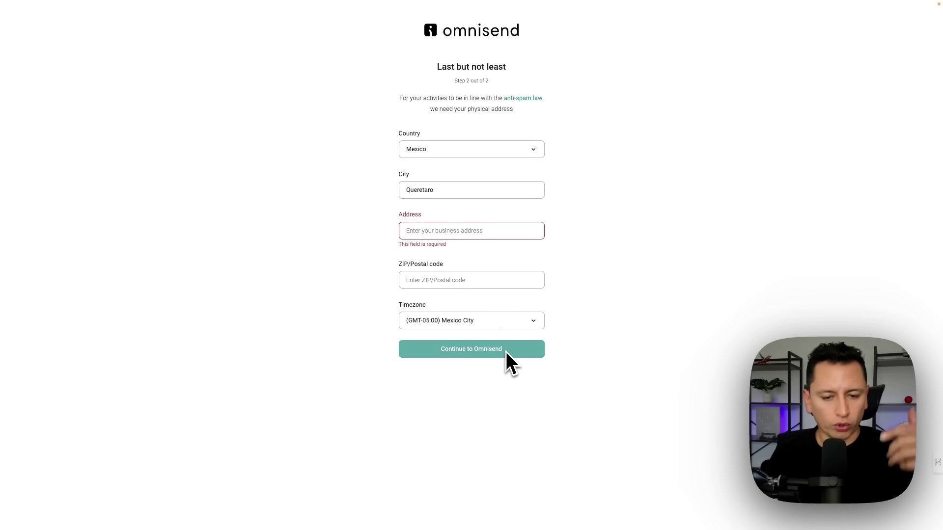
{"action": "left_click", "coordinate": [472, 350]}
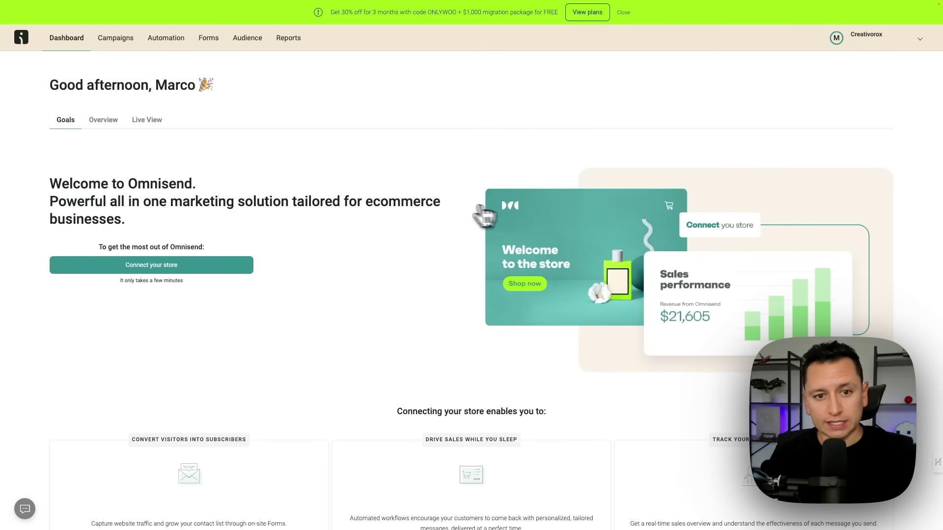
Open the store connection setup for the Creativorox account
{"action": "scroll", "coordinate": [387, 248], "scroll_direction": "down", "scroll_amount": 2}
{"action": "scroll", "coordinate": [390, 251], "scroll_direction": "up", "scroll_amount": 1}
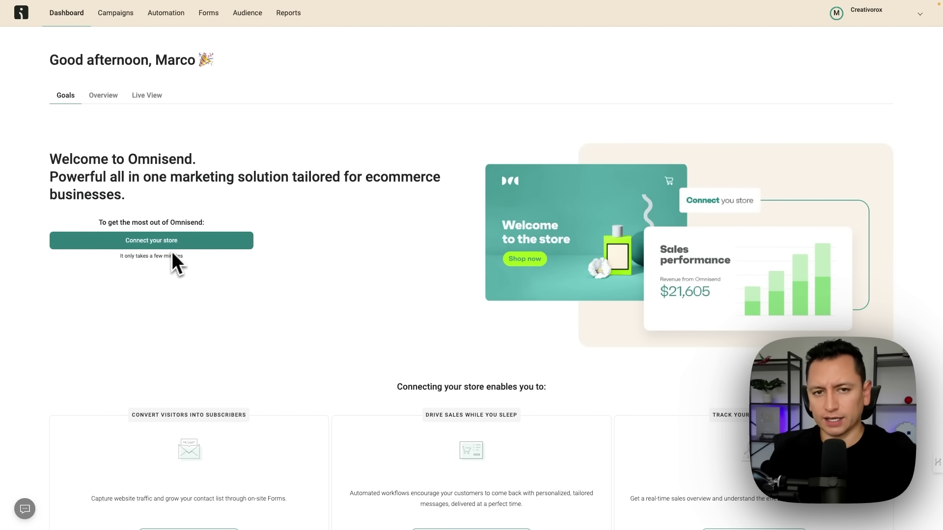
{"action": "left_click", "coordinate": [917, 19]}
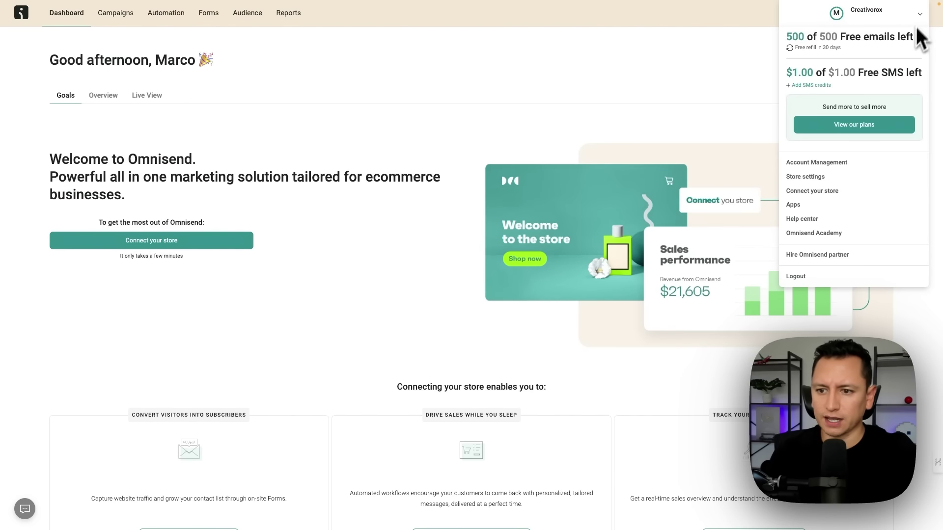
{"action": "left_click", "coordinate": [850, 193]}
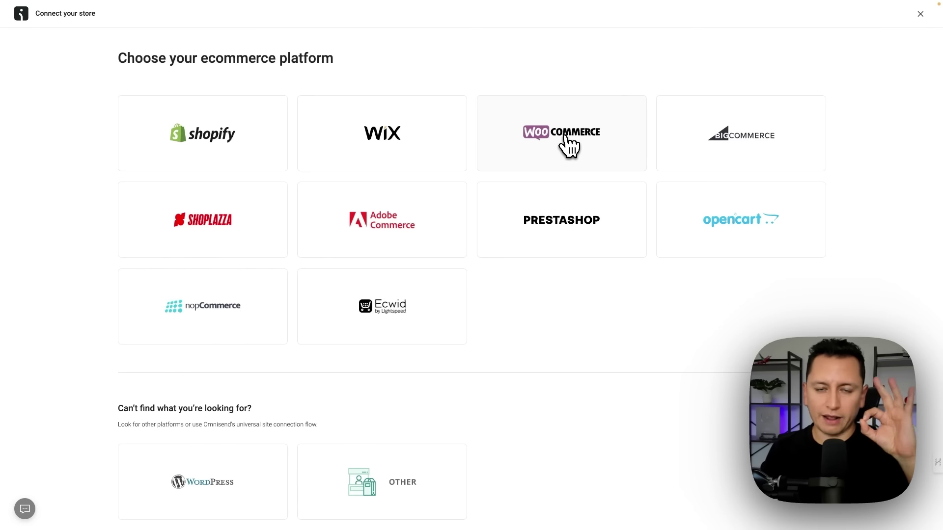
Choose WordPress as the platform to connect and open the Omnisend plugin's page in the WordPress plugin directory
{"action": "scroll", "coordinate": [491, 346], "scroll_direction": "down", "scroll_amount": 1}
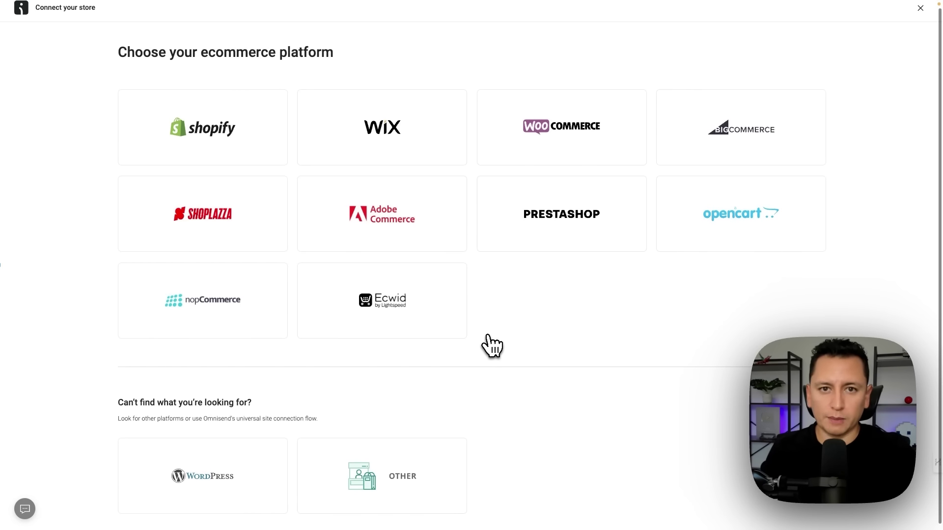
{"action": "scroll", "coordinate": [491, 346], "scroll_direction": "up", "scroll_amount": 1}
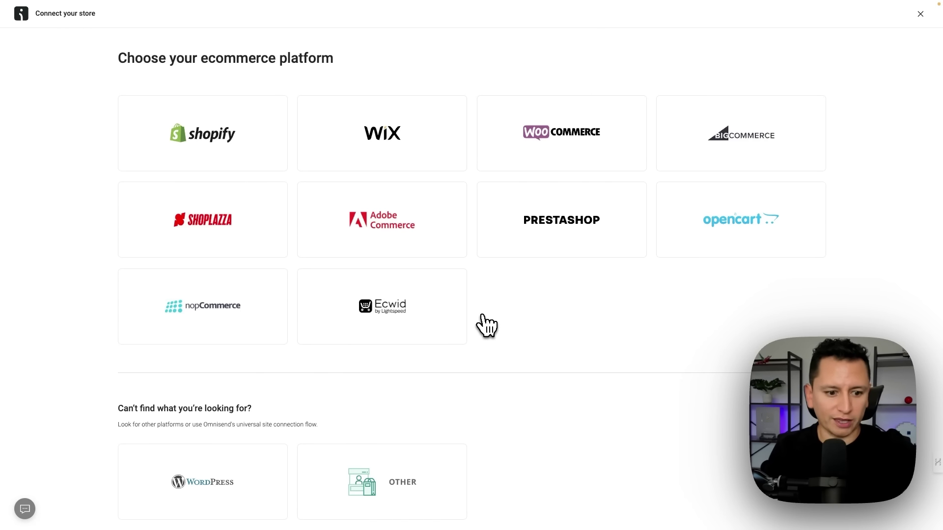
{"action": "scroll", "coordinate": [462, 349], "scroll_direction": "down", "scroll_amount": 1}
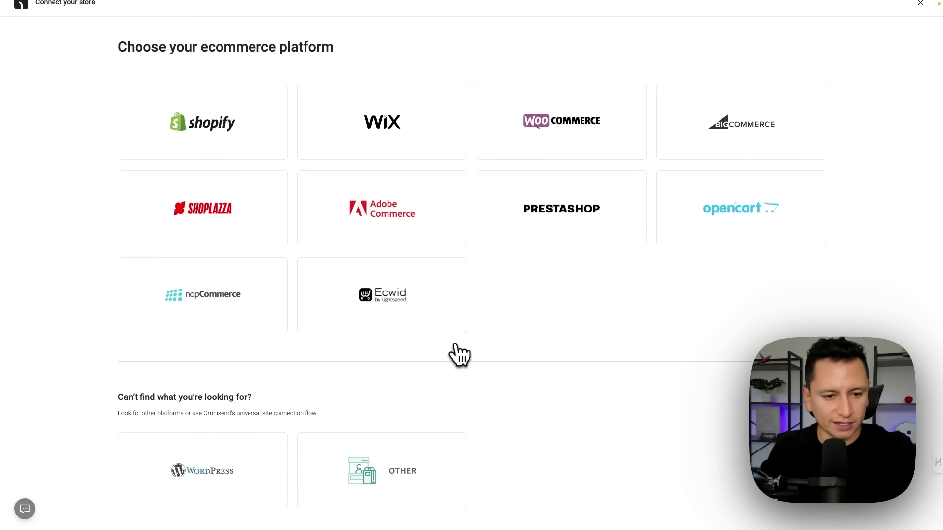
{"action": "left_click", "coordinate": [234, 472]}
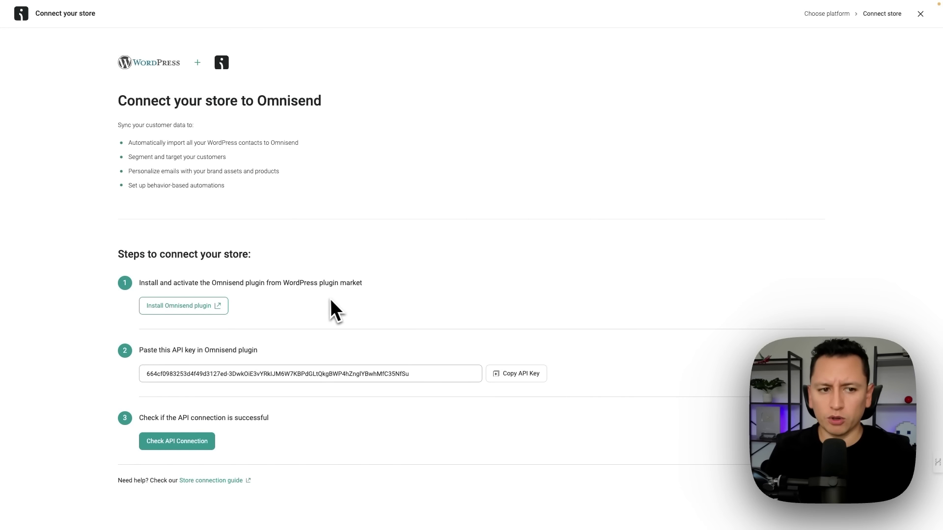
{"action": "left_click", "coordinate": [218, 320]}
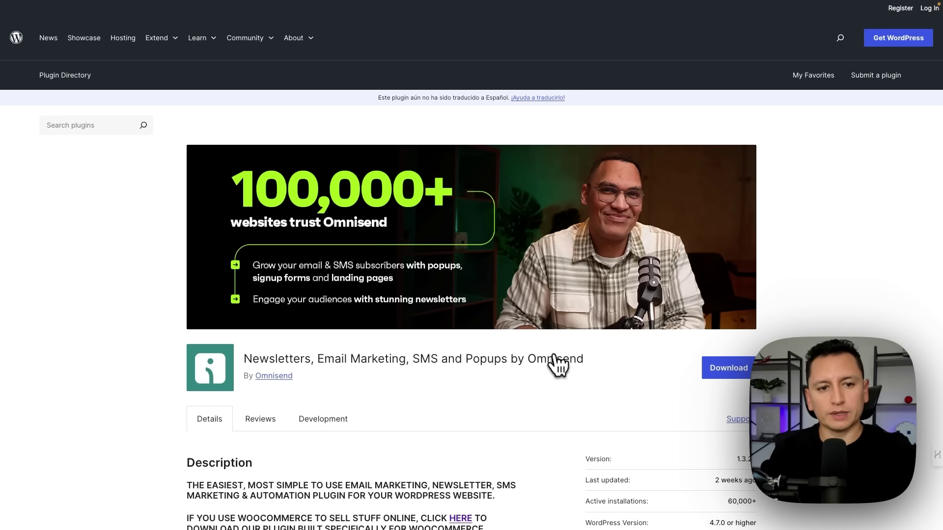
Switch to the Creativorox WordPress admin and search the plugins available for installation for "omnisend"
{"action": "mouse_move", "coordinate": [369, 4]}
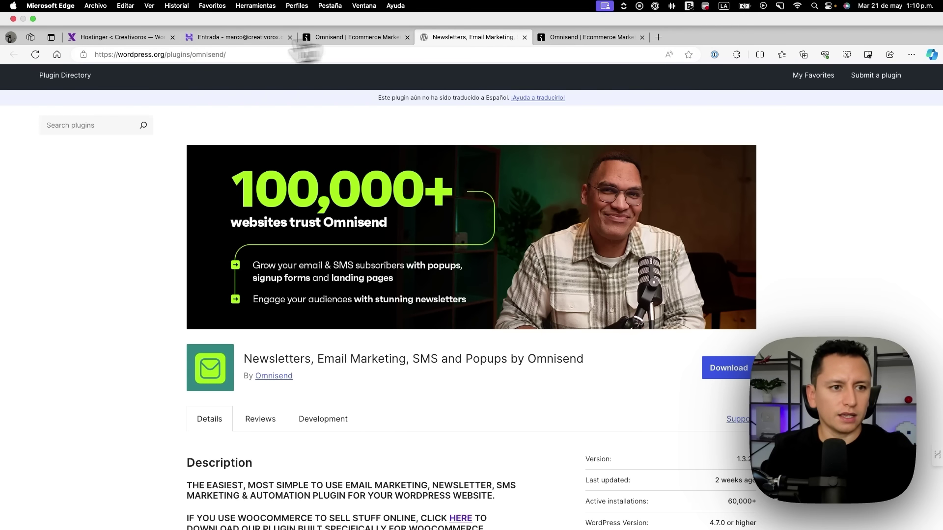
{"action": "left_click", "coordinate": [133, 39]}
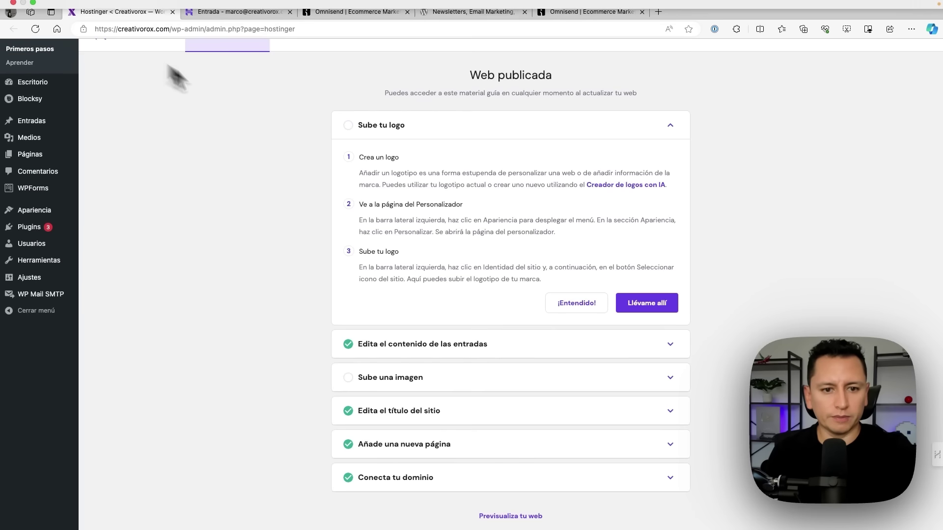
{"action": "mouse_move", "coordinate": [53, 231]}
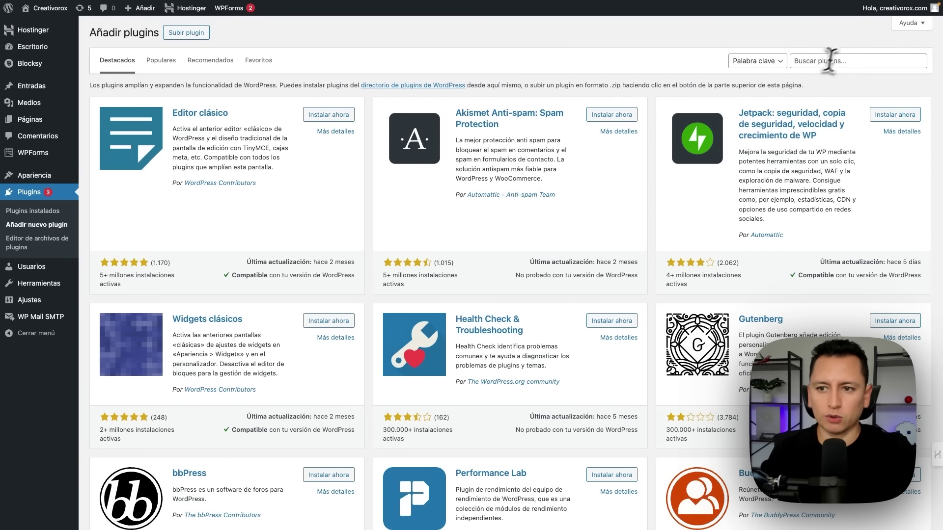
{"action": "left_click", "coordinate": [837, 59]}
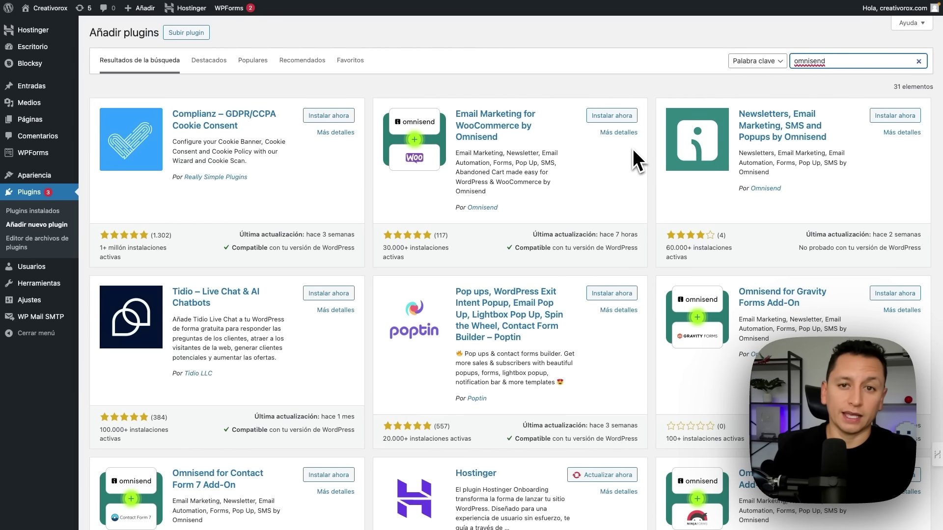
Install and activate the "Newsletters, Email Marketing, SMS and Popups by Omnisend" plugin and reload the page
{"action": "left_click", "coordinate": [903, 118]}
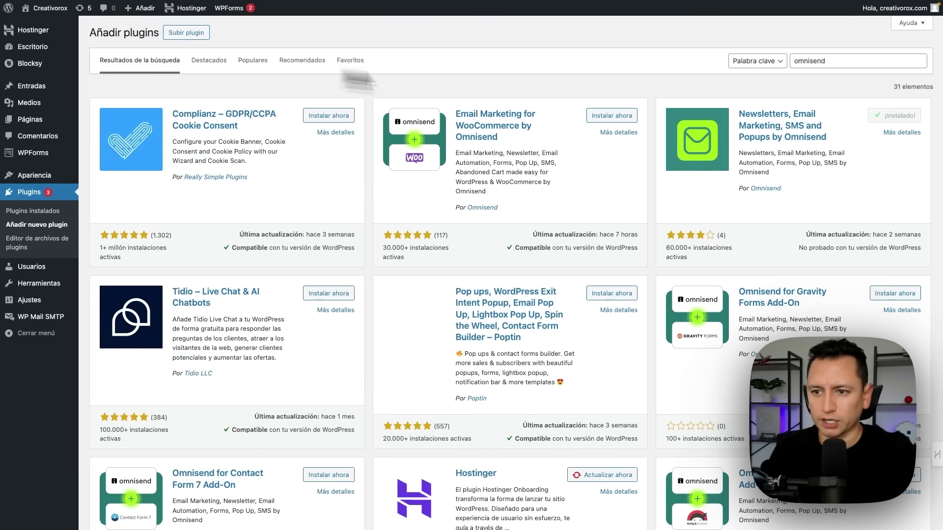
{"action": "left_click", "coordinate": [912, 117]}
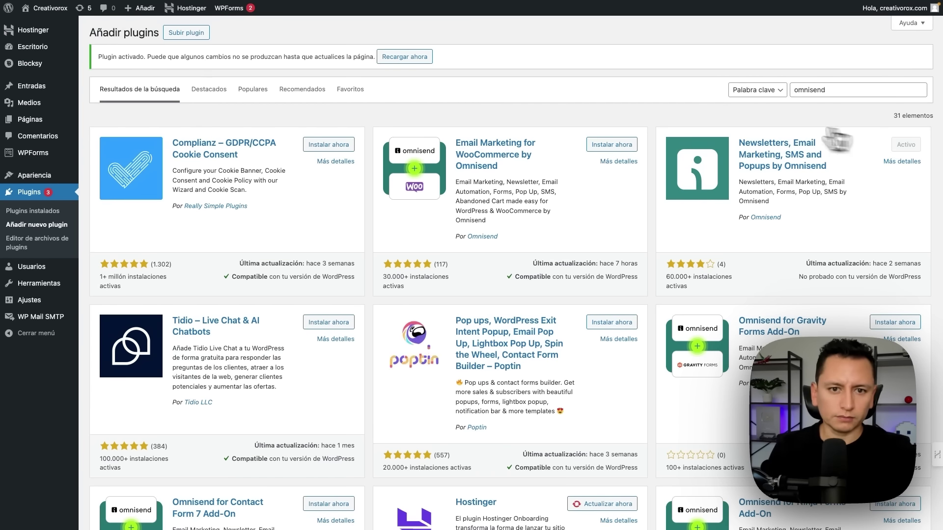
{"action": "left_click", "coordinate": [420, 58]}
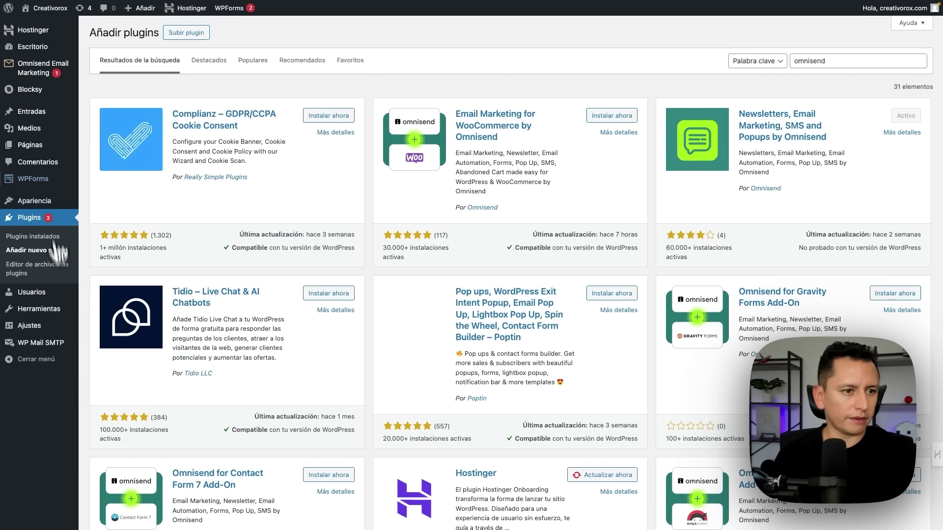
Open the Omnisend Email Marketing plugin's home page in WordPress and start connecting it to Omnisend
{"action": "mouse_move", "coordinate": [42, 74]}
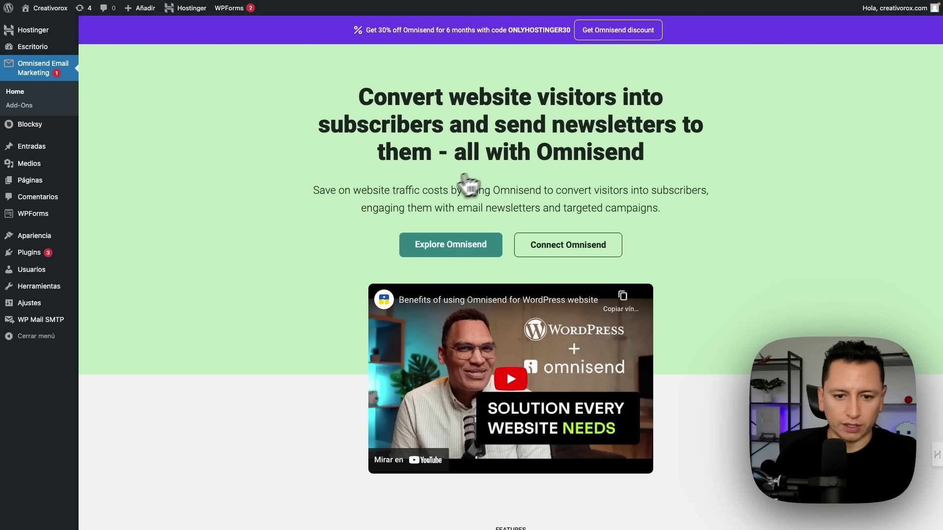
{"action": "scroll", "coordinate": [363, 242], "scroll_direction": "down", "scroll_amount": 3}
{"action": "scroll", "coordinate": [361, 235], "scroll_direction": "up", "scroll_amount": 3}
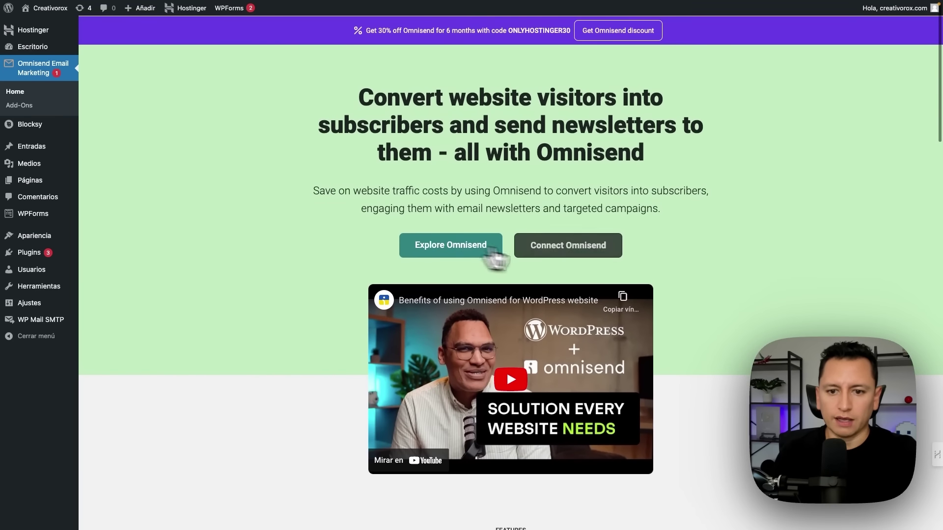
{"action": "left_click", "coordinate": [589, 256]}
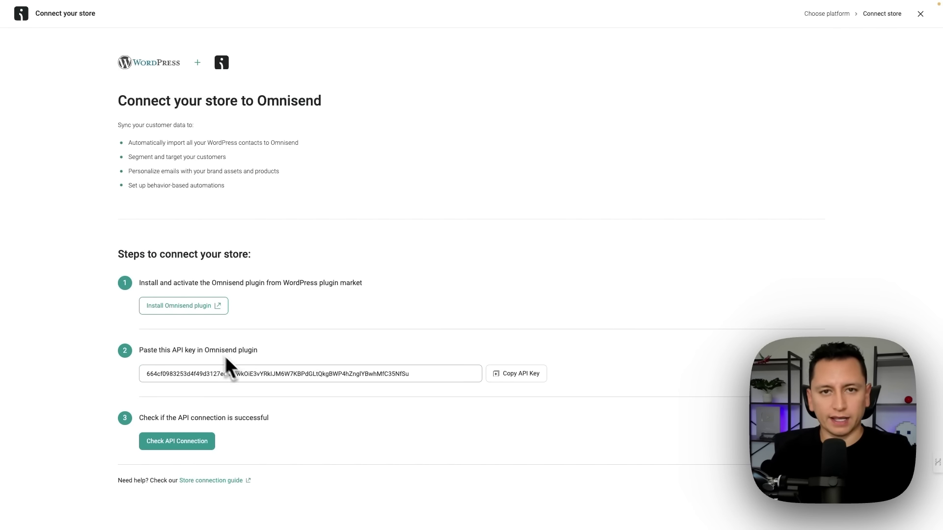
Copy the API key from Omnisend's store connection page, paste it into the WordPress plugin's API key field and connect
{"action": "left_click", "coordinate": [534, 386]}
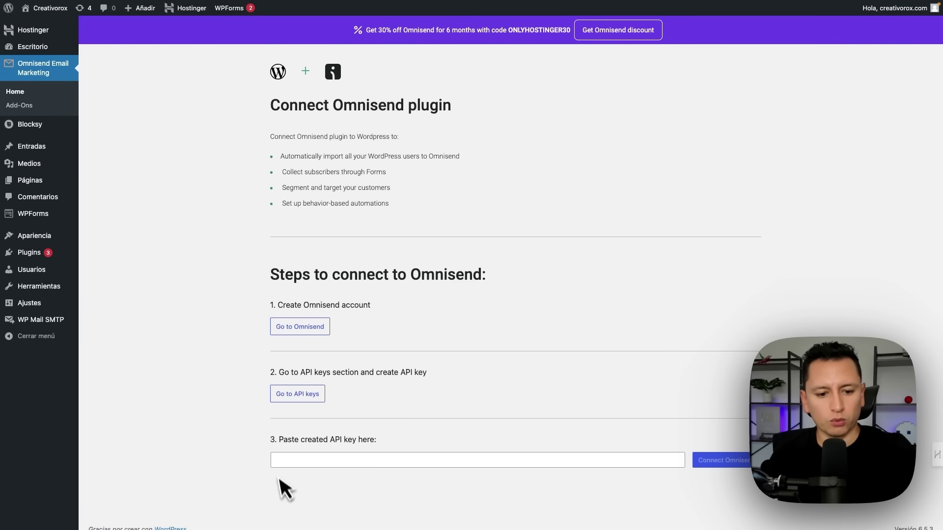
{"action": "left_click", "coordinate": [287, 460]}
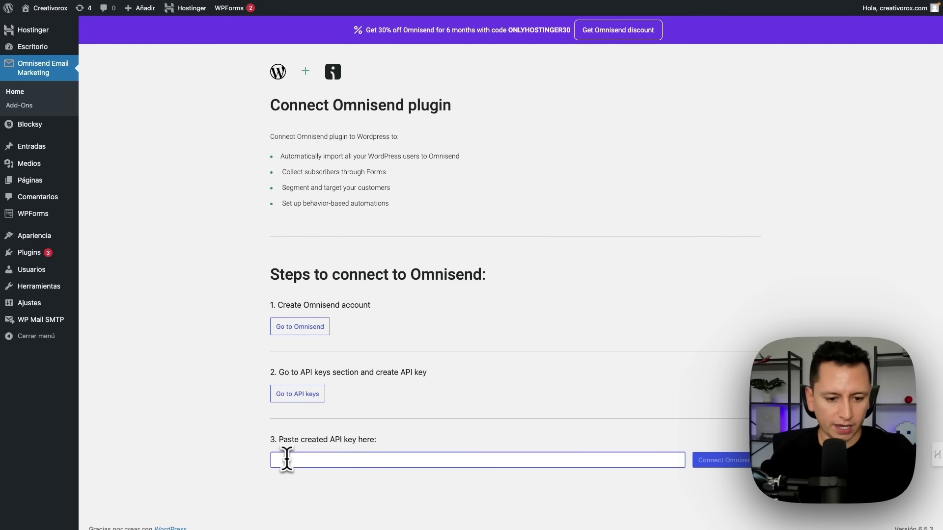
{"action": "key", "text": "ctrl+v"}
{"action": "left_click", "coordinate": [717, 460]}
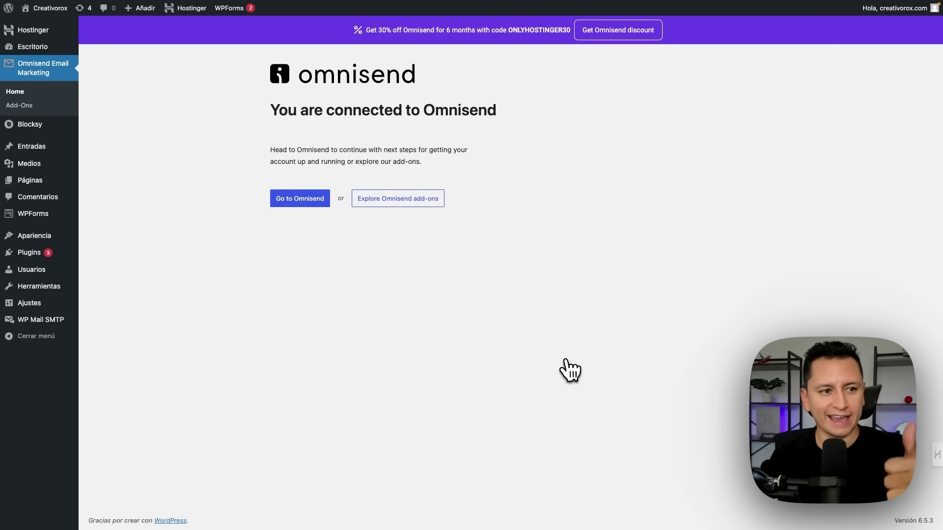
Return to Omnisend's store connection page, check the API connection and postpone the brand assets setup
{"action": "left_click", "coordinate": [16, 93]}
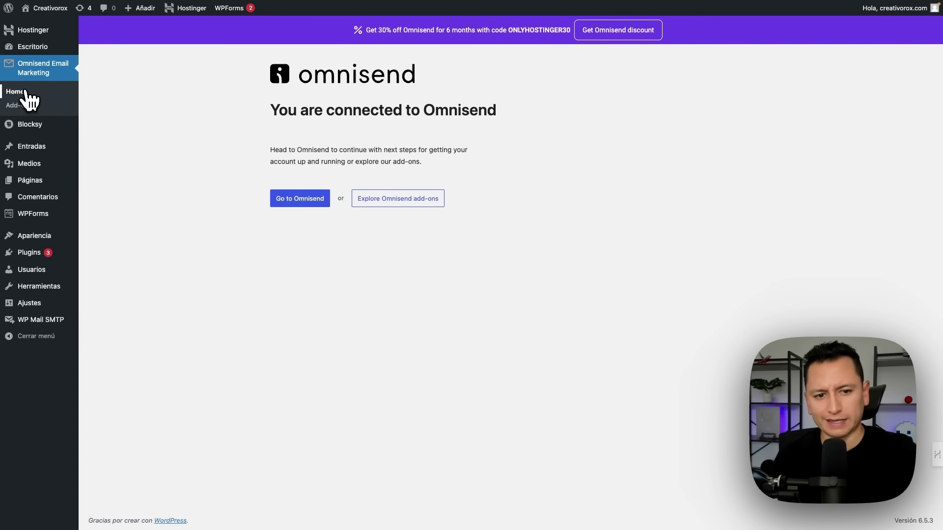
{"action": "left_click", "coordinate": [25, 92]}
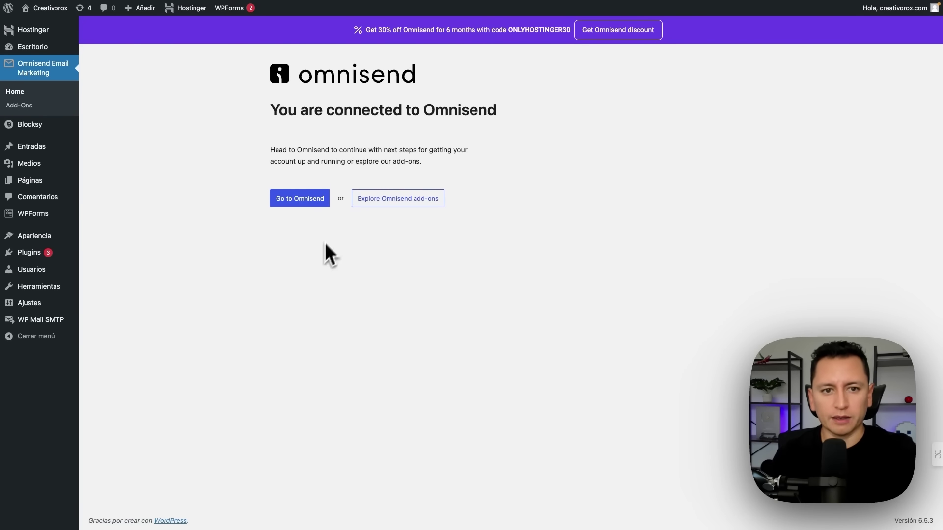
{"action": "mouse_move", "coordinate": [402, 5]}
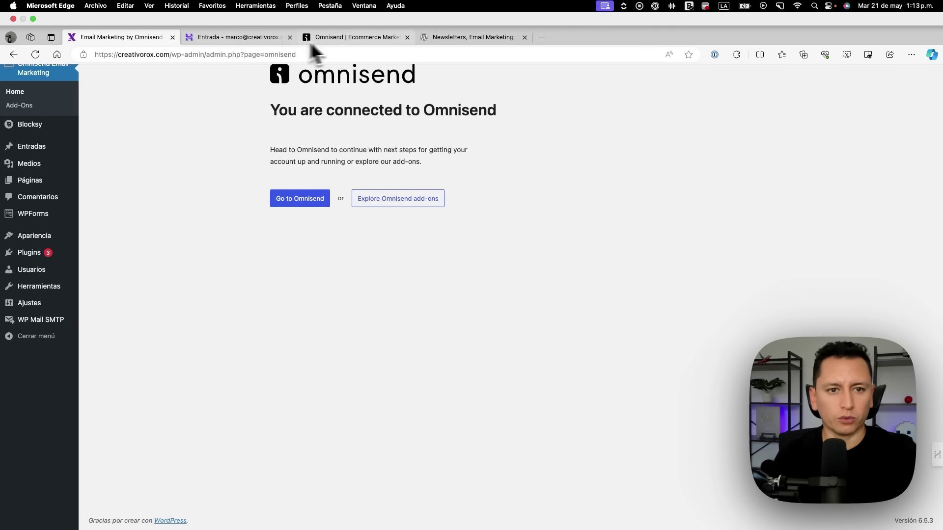
{"action": "left_click", "coordinate": [356, 39]}
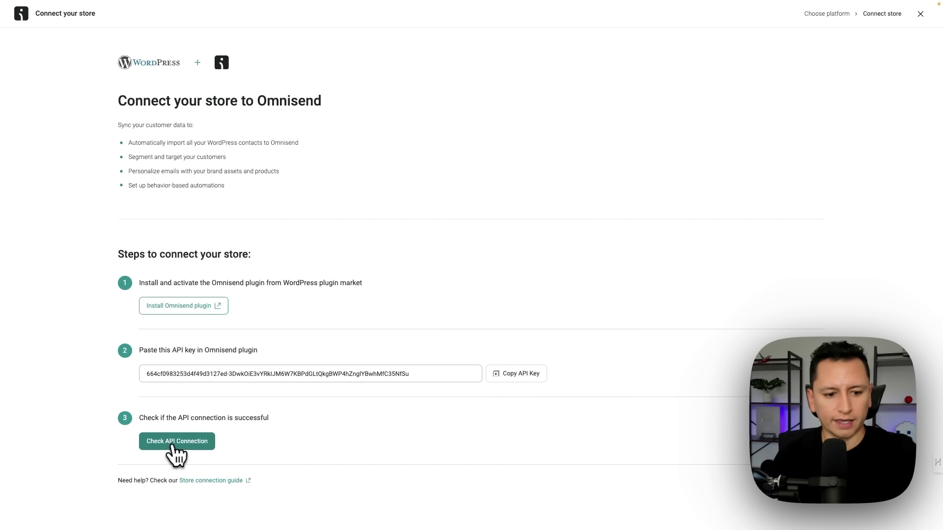
{"action": "left_click", "coordinate": [176, 445]}
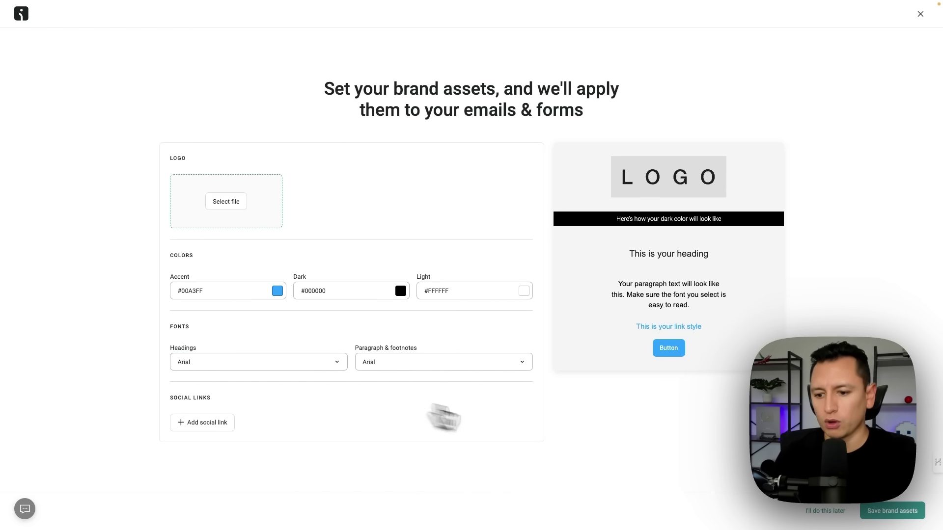
{"action": "left_click", "coordinate": [826, 512]}
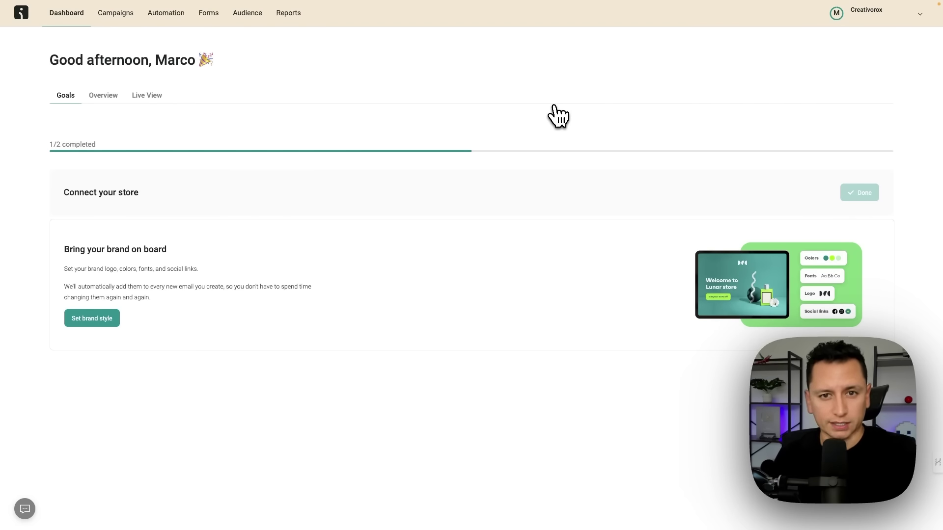
View the connected store's details and open the store settings
{"action": "left_click", "coordinate": [915, 14]}
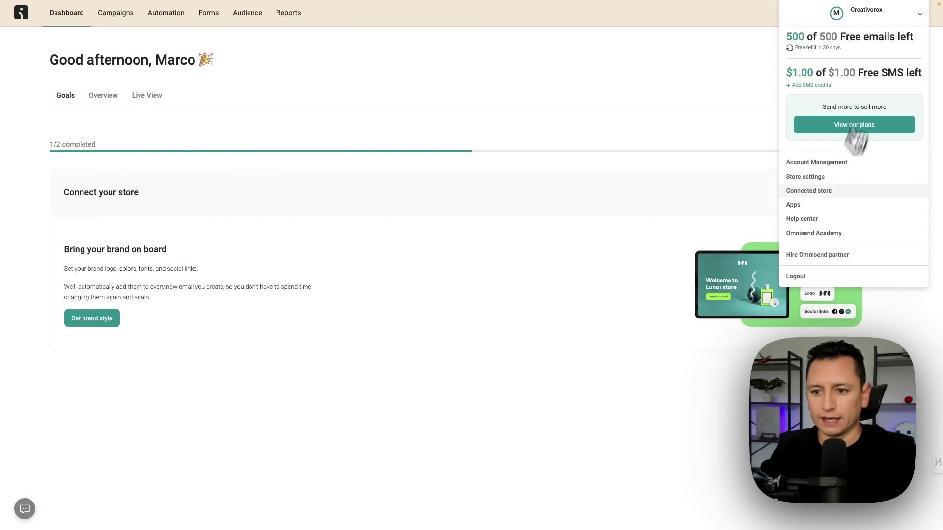
{"action": "left_click", "coordinate": [819, 192]}
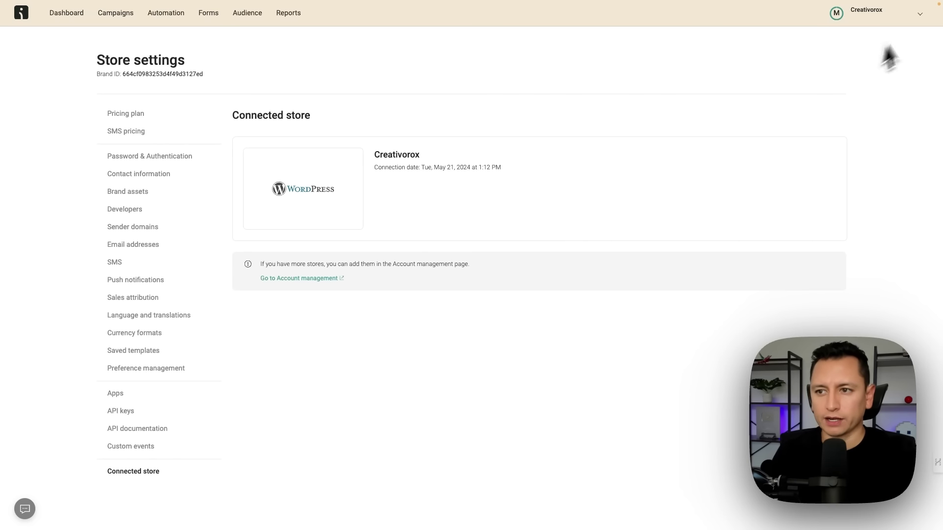
{"action": "left_click", "coordinate": [920, 19]}
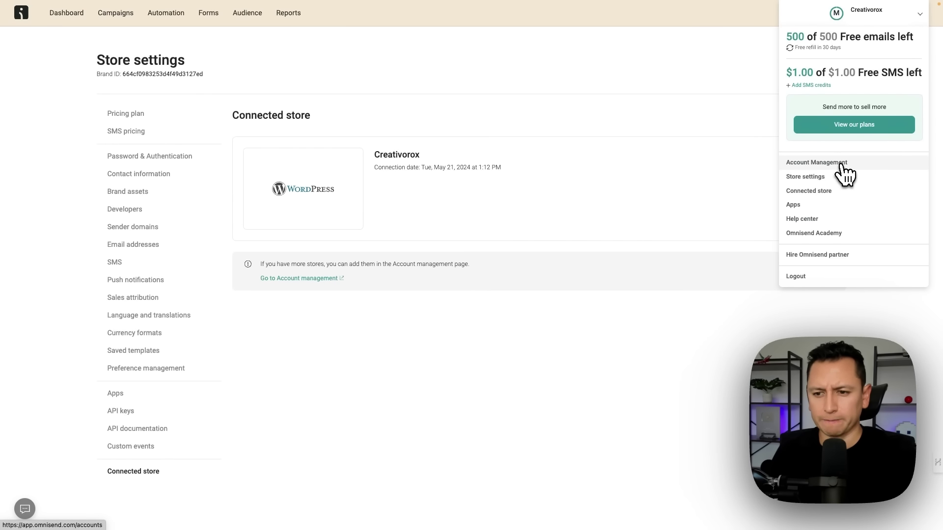
{"action": "left_click", "coordinate": [806, 177]}
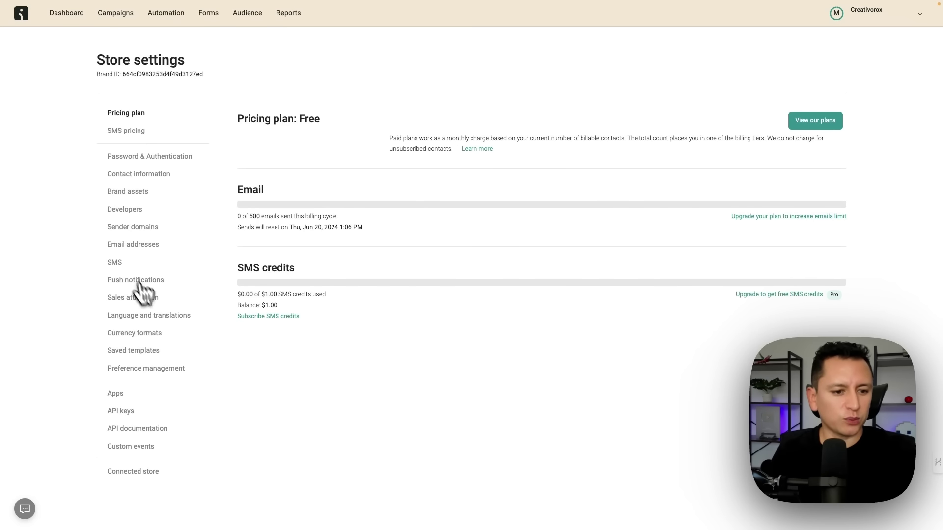
Add creativorox.com as a sender domain in the store settings and continue to its authentication records
{"action": "left_click", "coordinate": [130, 230]}
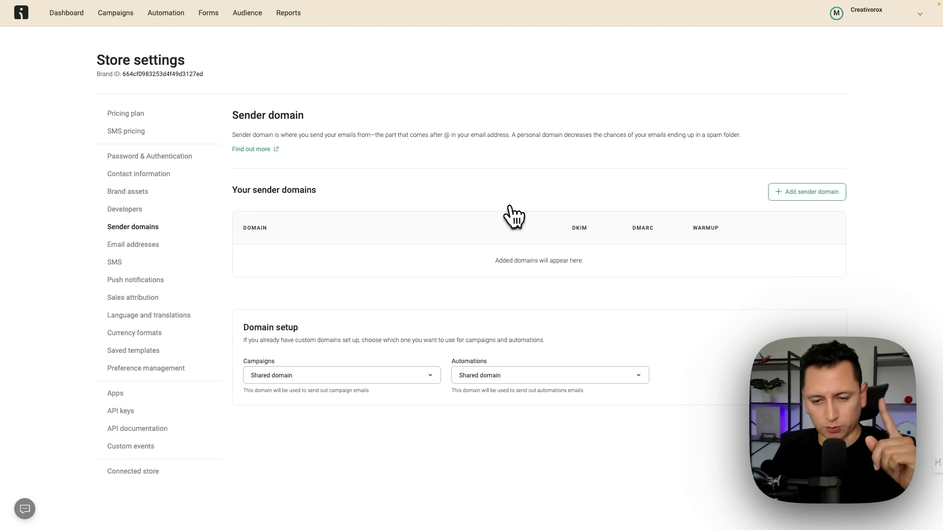
{"action": "left_click", "coordinate": [813, 199]}
{"action": "left_click", "coordinate": [256, 230]}
{"action": "type", "text": "d"}
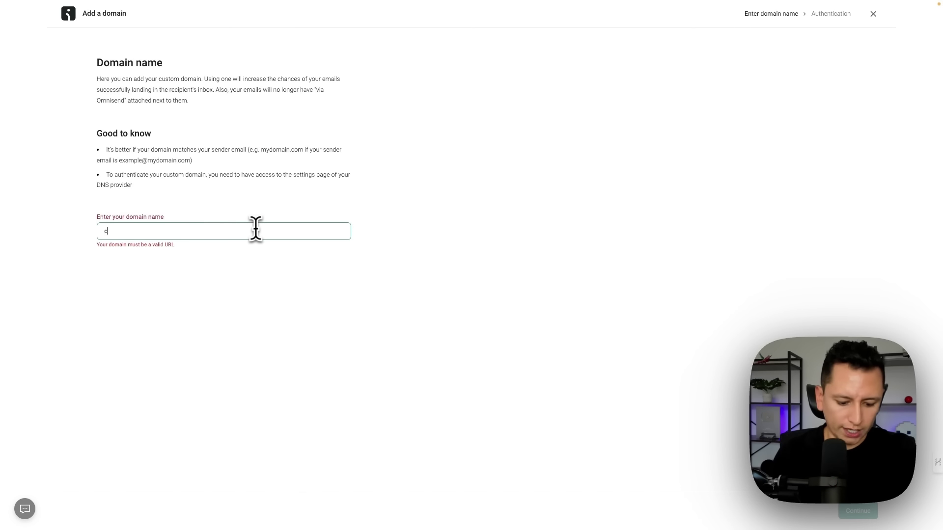
{"action": "type", "text": "reativorox."}
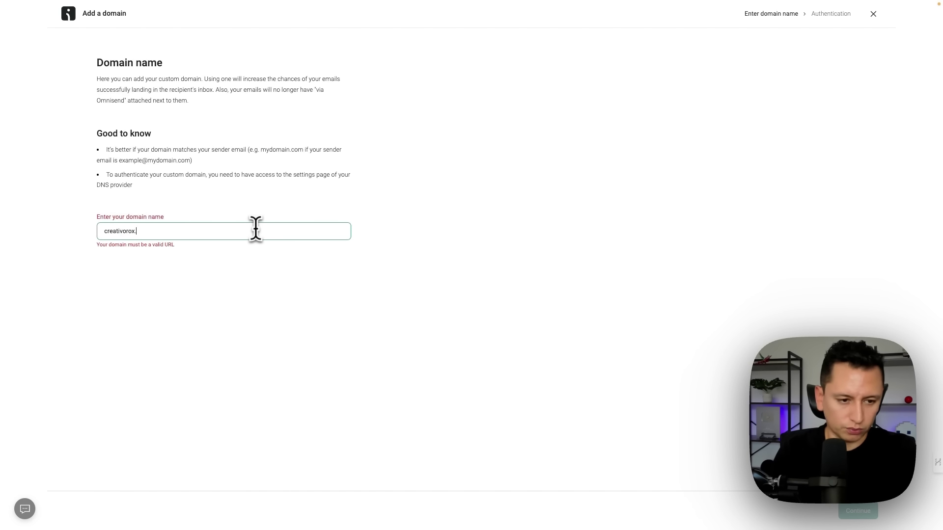
{"action": "type", "text": "com"}
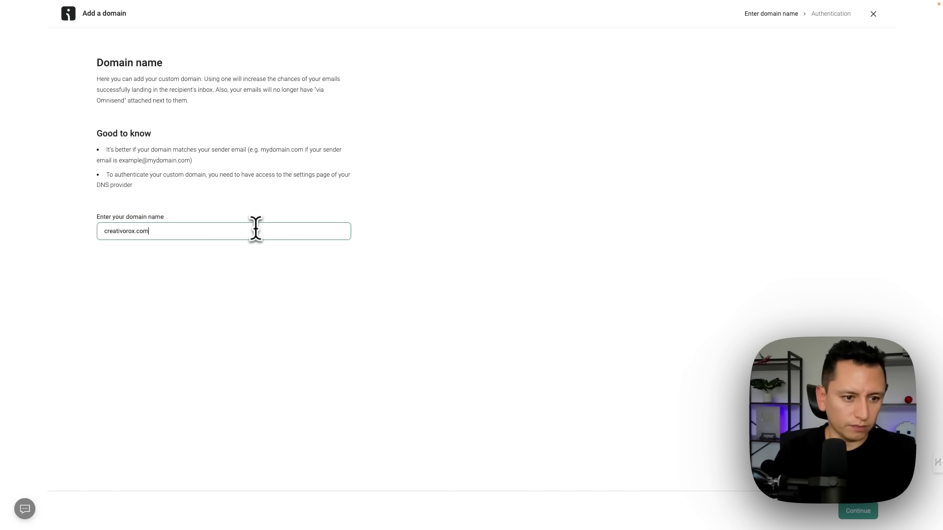
{"action": "left_click", "coordinate": [844, 512]}
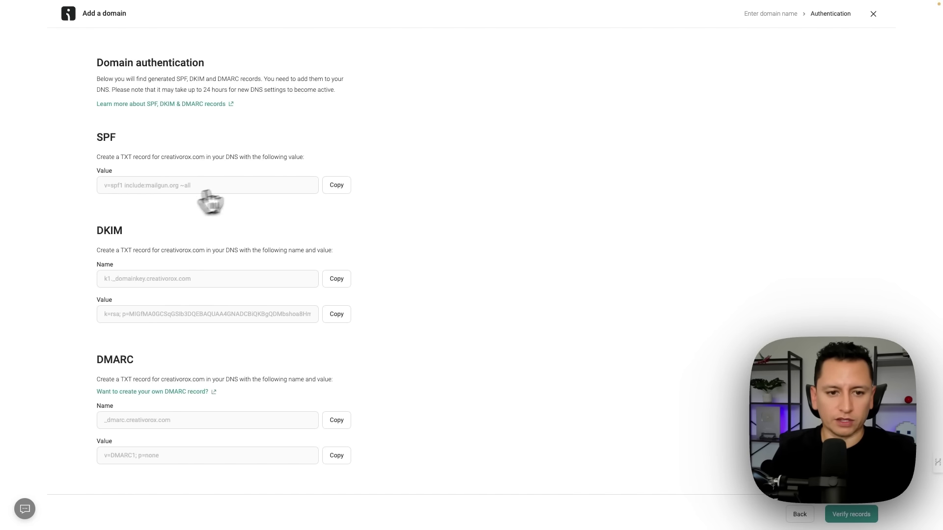
Copy the SPF value, switch to Hostinger and open the DNS zone editor for creativorox.com
{"action": "left_click", "coordinate": [337, 185]}
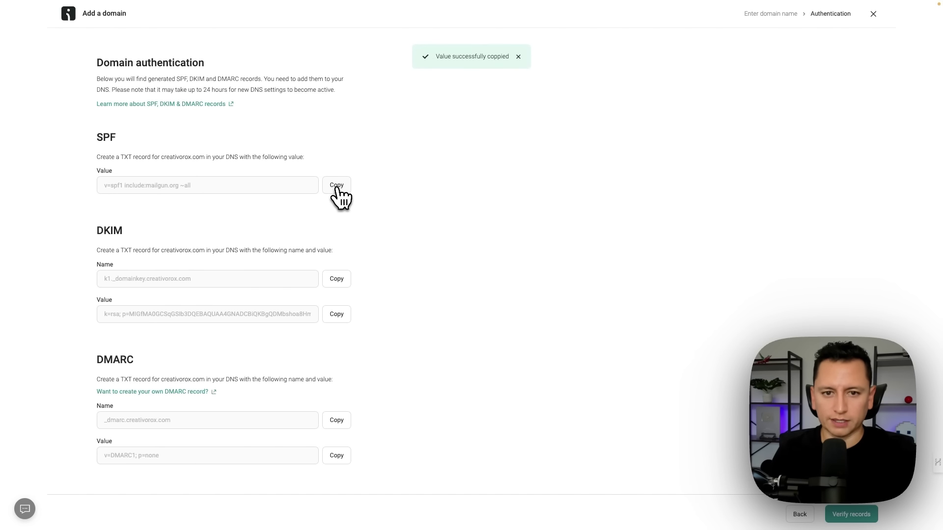
{"action": "mouse_move", "coordinate": [345, 5]}
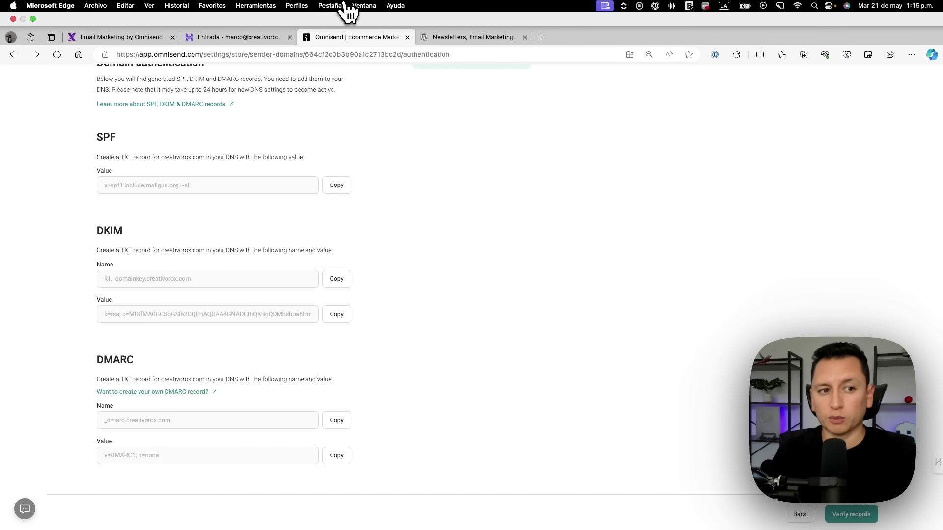
{"action": "left_click", "coordinate": [183, 39]}
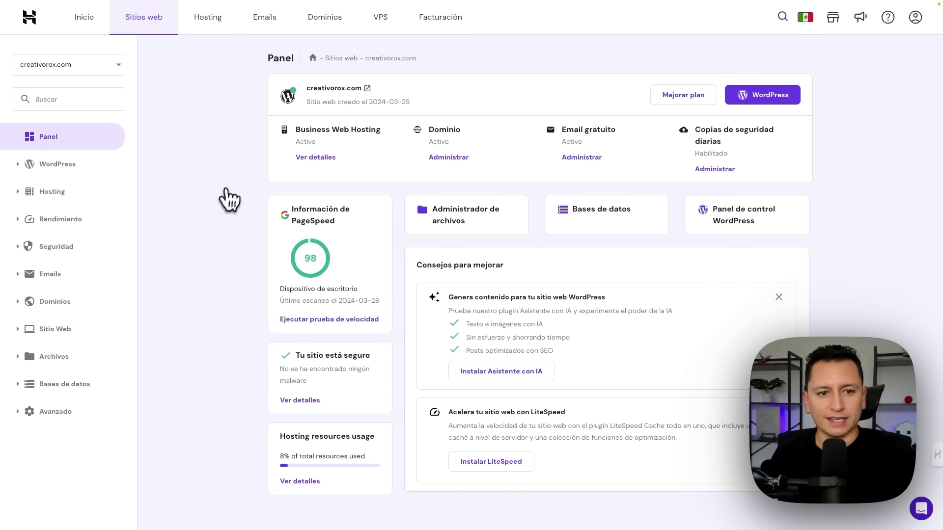
{"action": "left_click", "coordinate": [15, 414]}
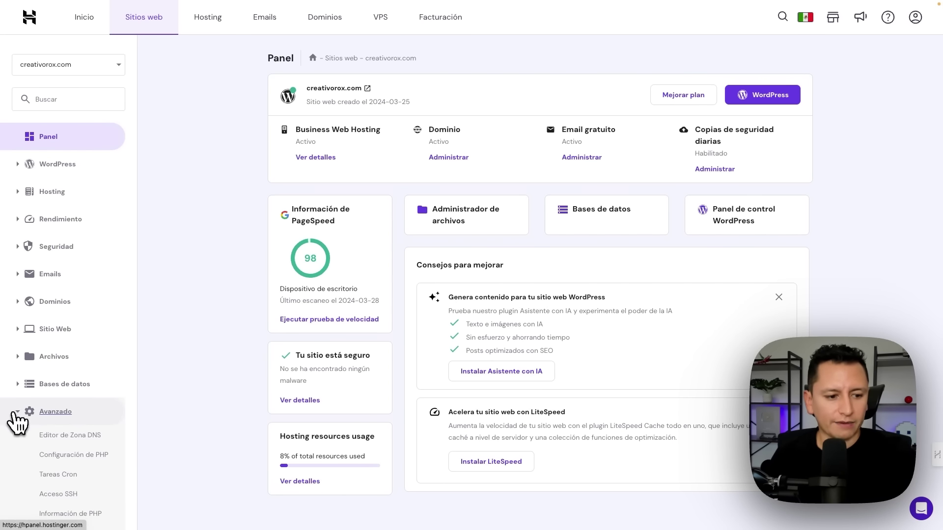
{"action": "left_click", "coordinate": [87, 437]}
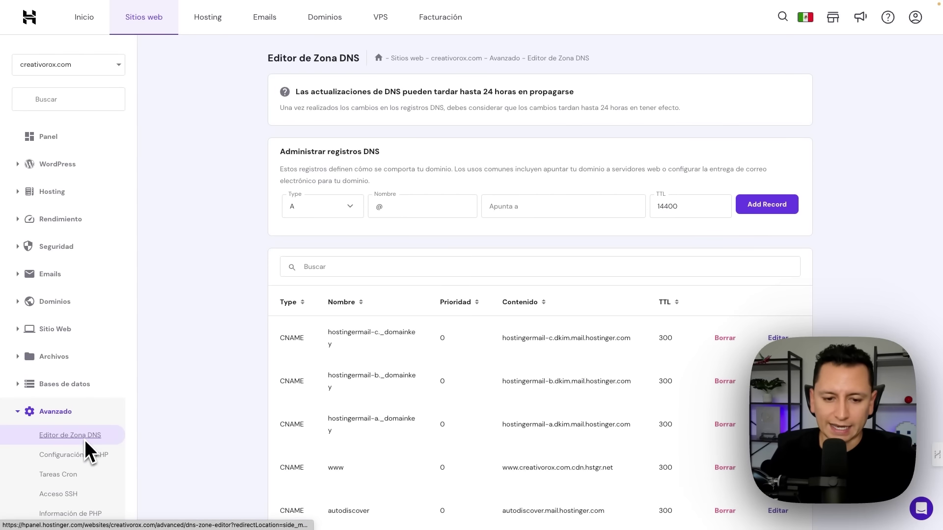
Look through the domain's existing DNS records and filter them by "txt"
{"action": "scroll", "coordinate": [407, 351], "scroll_direction": "down", "scroll_amount": 2}
{"action": "scroll", "coordinate": [421, 344], "scroll_direction": "down", "scroll_amount": 8}
{"action": "scroll", "coordinate": [422, 339], "scroll_direction": "up", "scroll_amount": 10}
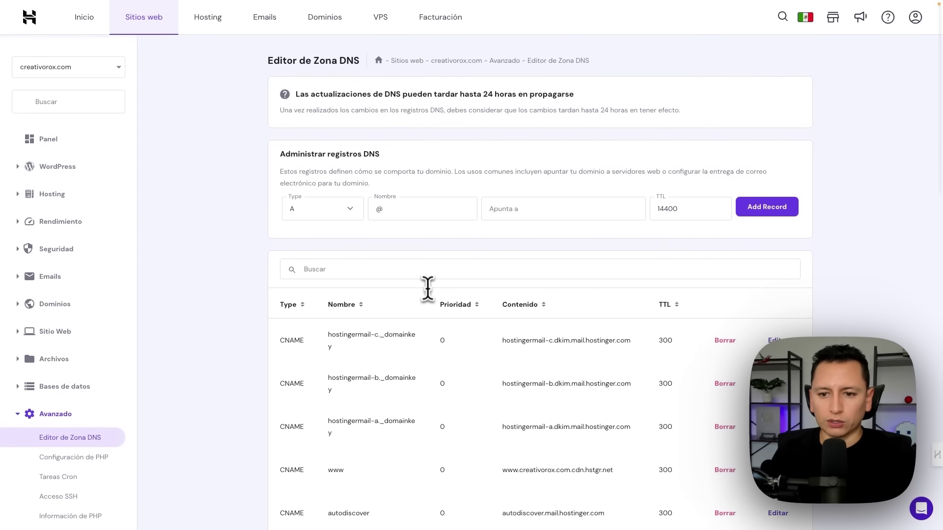
{"action": "left_click", "coordinate": [356, 267]}
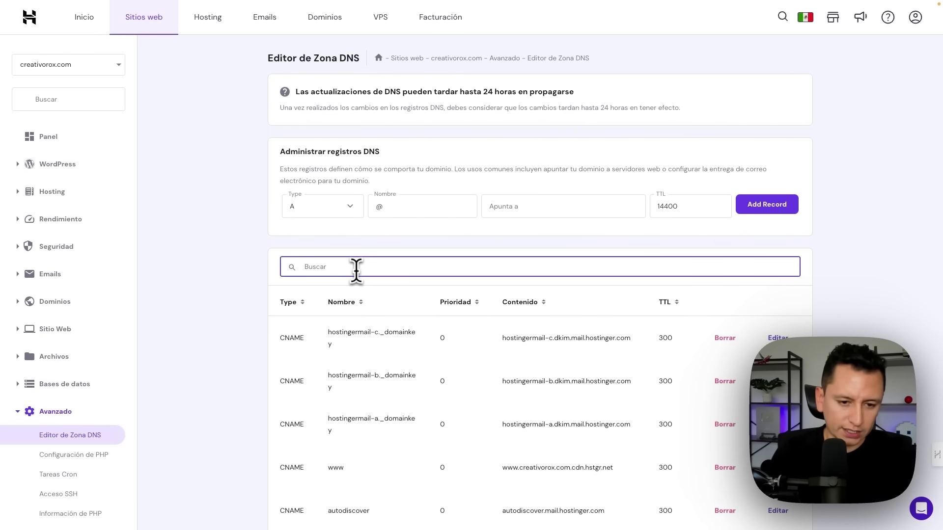
{"action": "type", "text": "txt"}
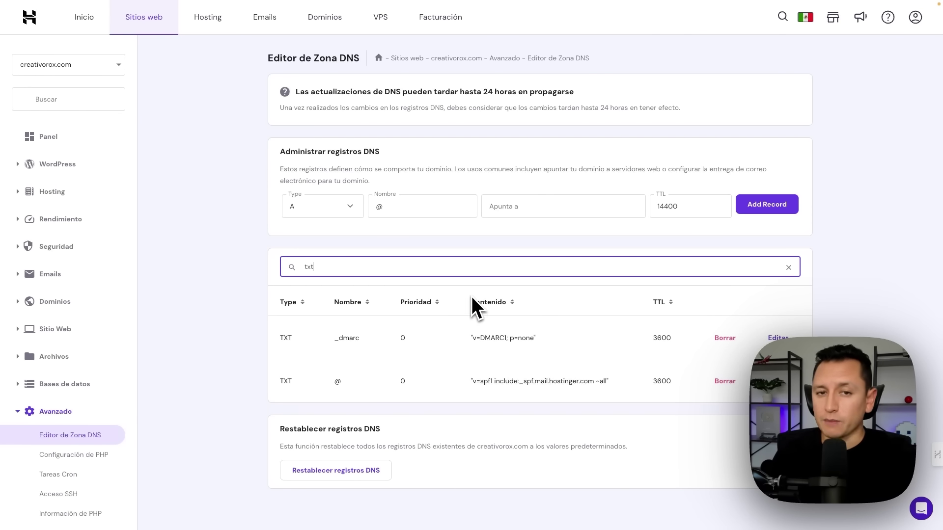
Set the new DNS record's type to TXT and paste "v=spf1 include:mailgun.org ~all" as its value
{"action": "left_click", "coordinate": [351, 207]}
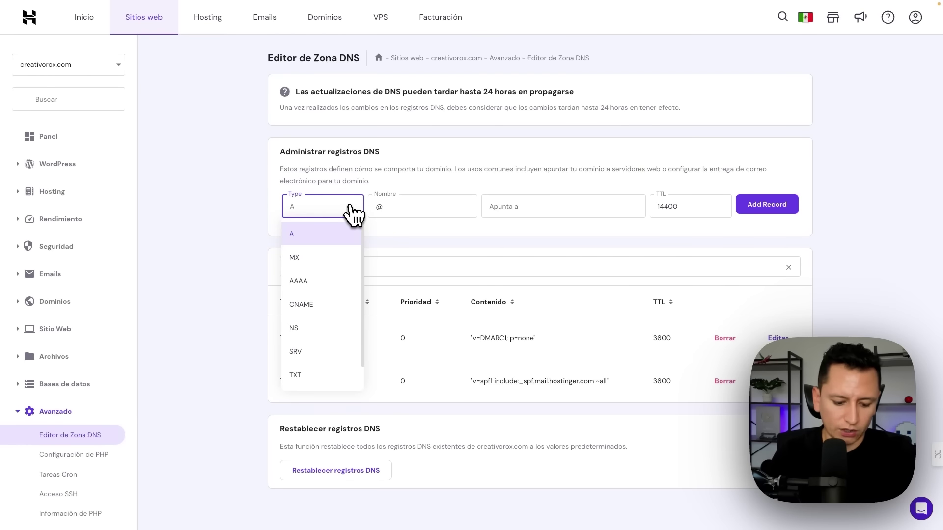
{"action": "type", "text": "txt"}
{"action": "left_click", "coordinate": [338, 235]}
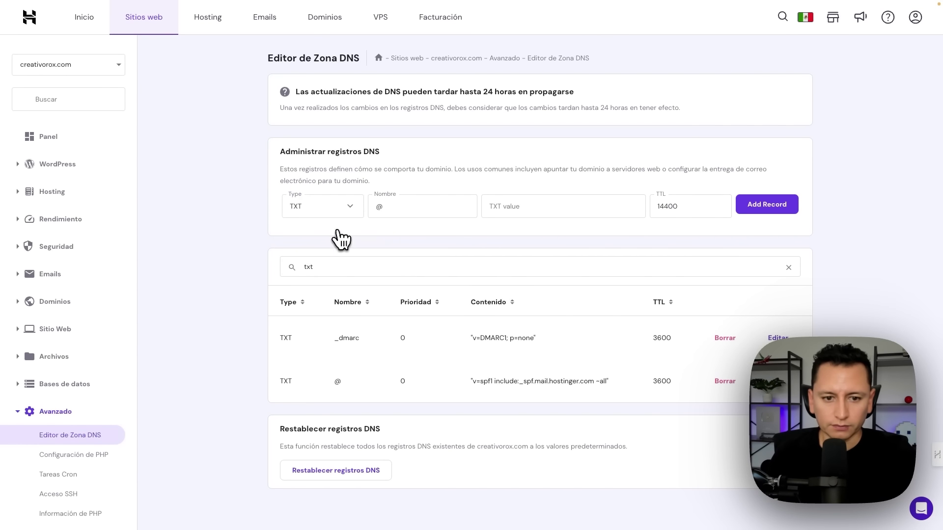
{"action": "left_click", "coordinate": [501, 209]}
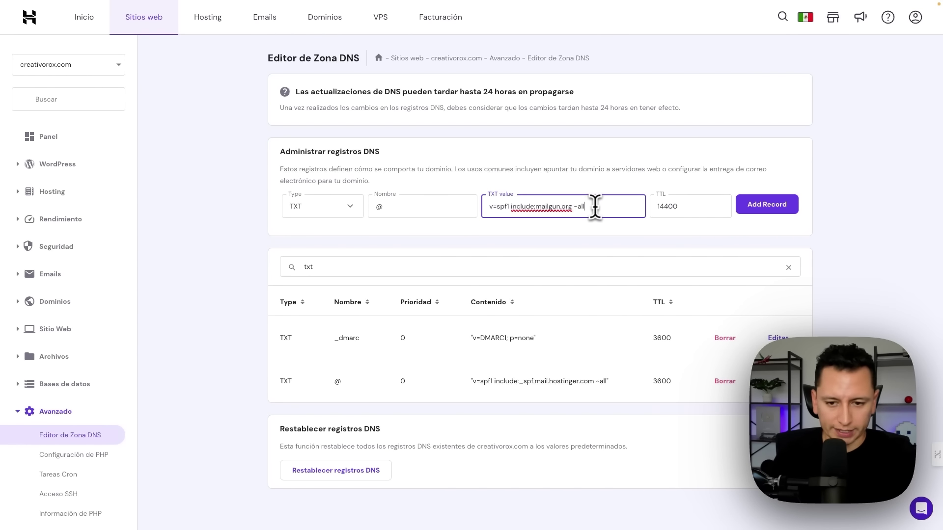
{"action": "left_click", "coordinate": [556, 206]}
{"action": "left_click", "coordinate": [550, 252]}
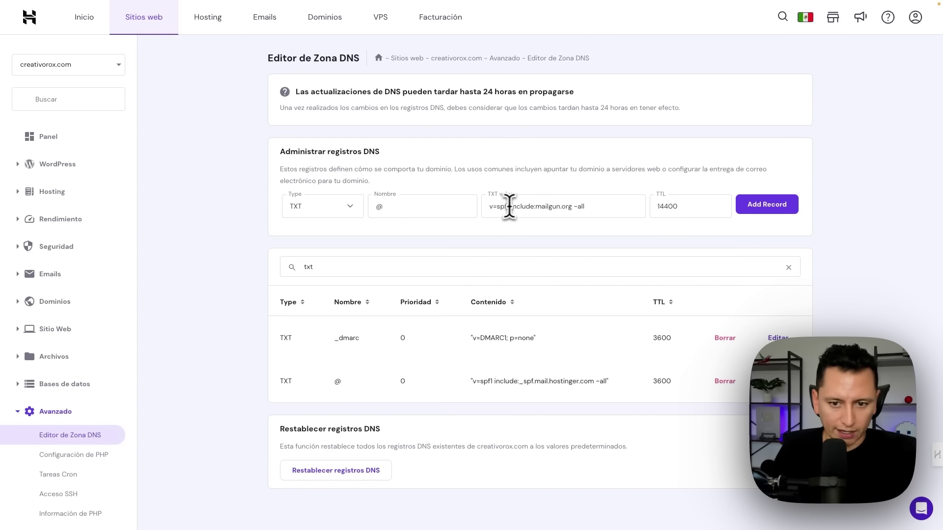
Compare the new SPF value with the existing SPF record and copy only its "include:mailgun.org" part
{"action": "left_click_drag", "start_coordinate": [511, 208], "coordinate": [482, 207]}
{"action": "left_click_drag", "start_coordinate": [493, 382], "coordinate": [472, 382]}
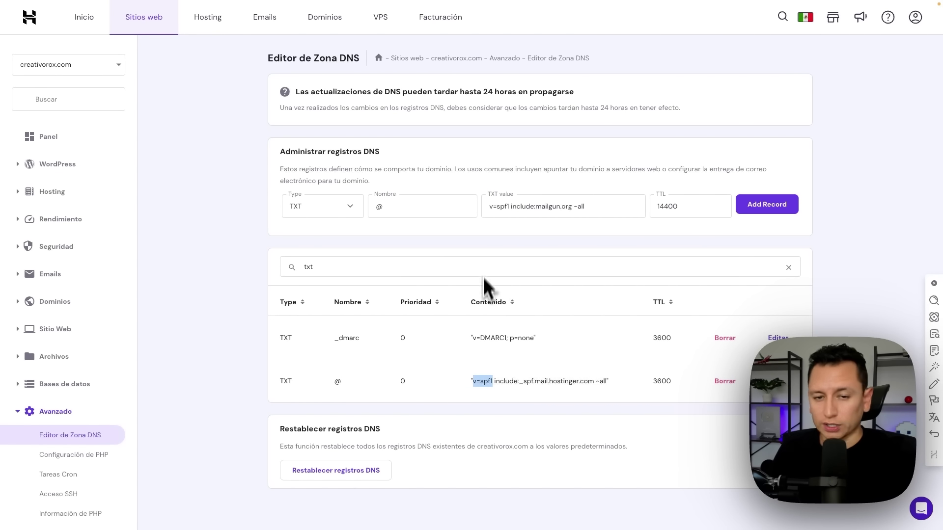
{"action": "left_click", "coordinate": [490, 244]}
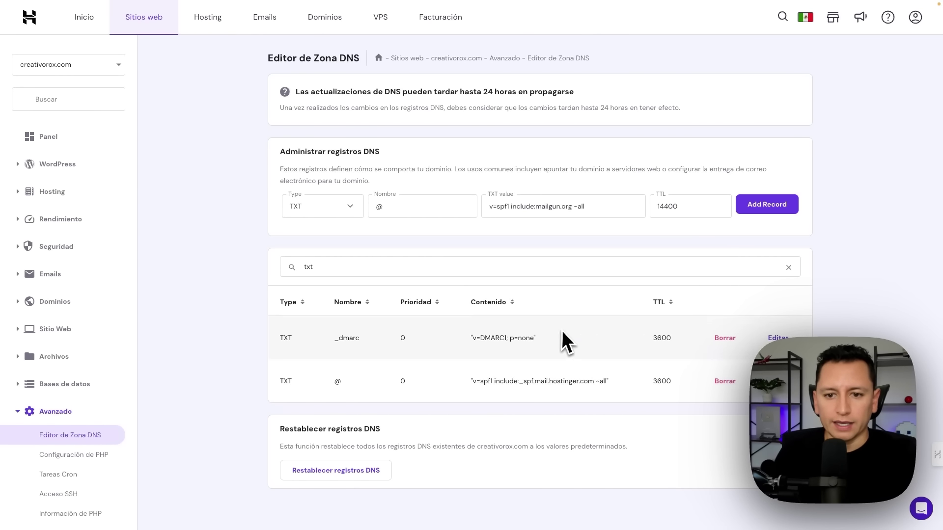
{"action": "left_click_drag", "start_coordinate": [510, 206], "coordinate": [485, 206]}
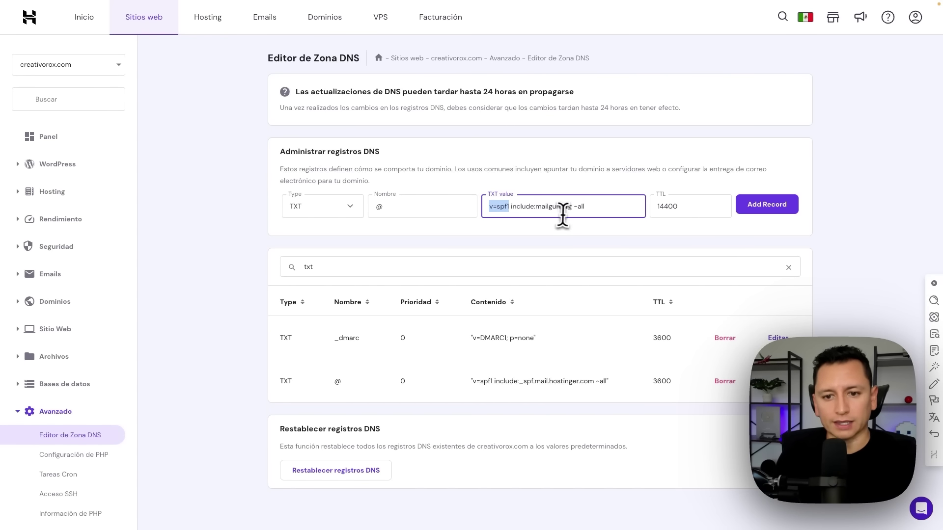
{"action": "left_click_drag", "start_coordinate": [573, 207], "coordinate": [583, 206]}
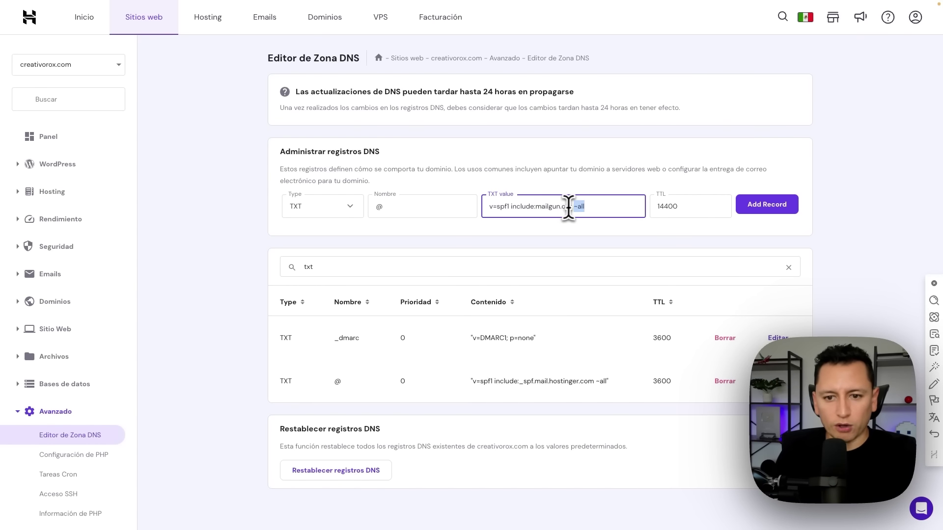
{"action": "left_click_drag", "start_coordinate": [572, 206], "coordinate": [511, 206]}
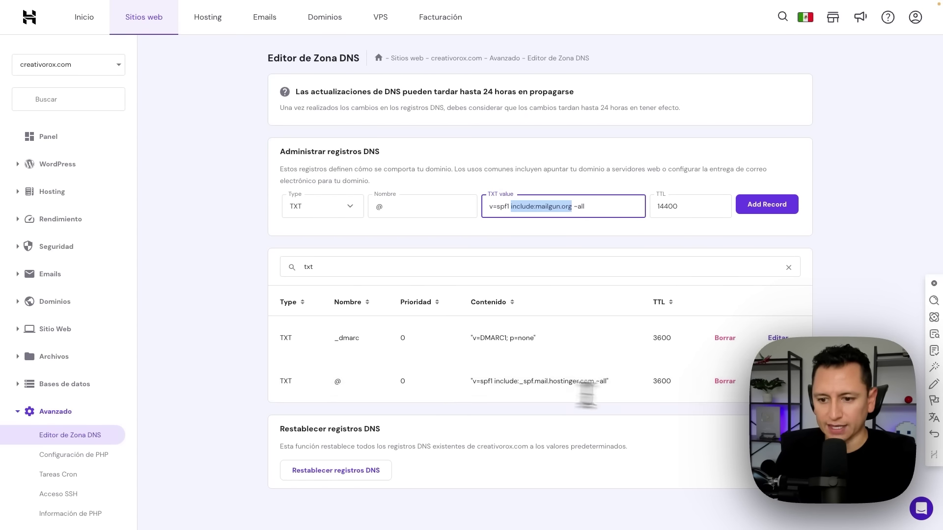
Edit the existing @ TXT record, insert "include:mailgun.org" right after "v=spf1" in its value, and update the record
{"action": "left_click", "coordinate": [778, 381]}
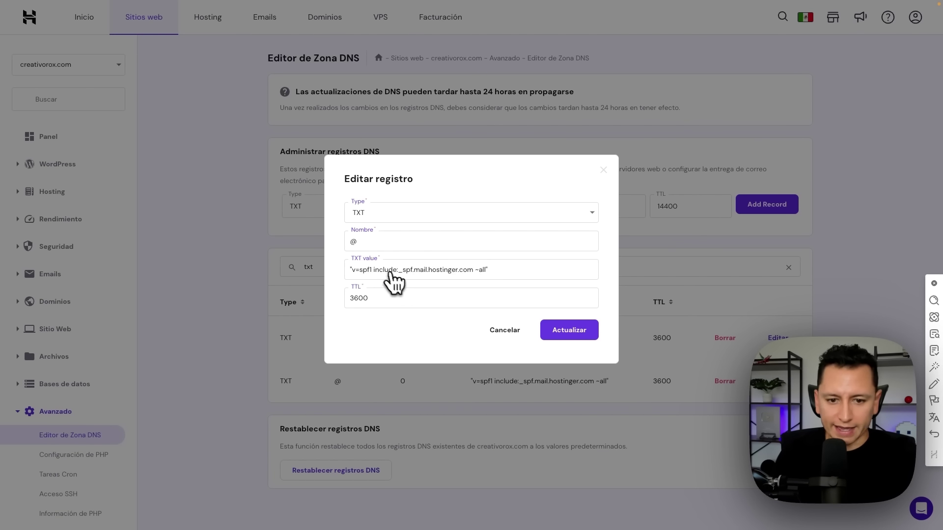
{"action": "double_click", "coordinate": [371, 273]}
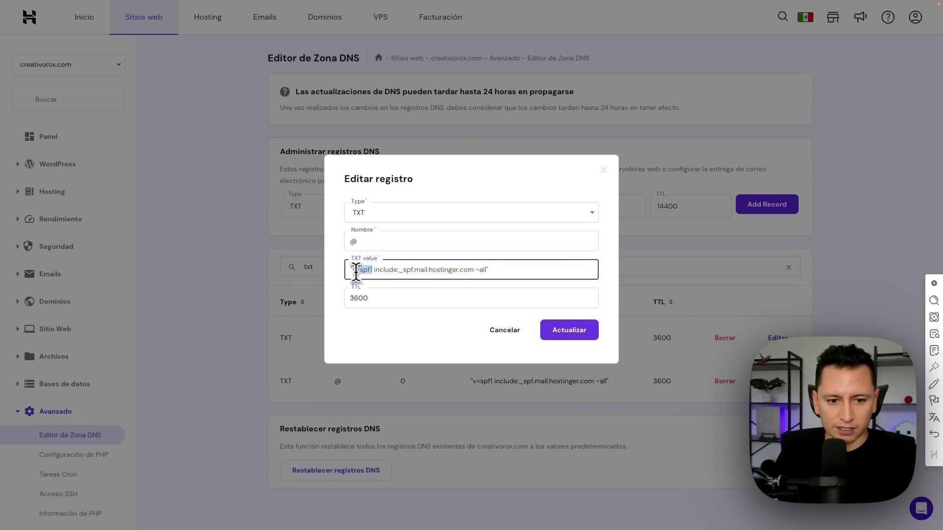
{"action": "double_click", "coordinate": [482, 270]}
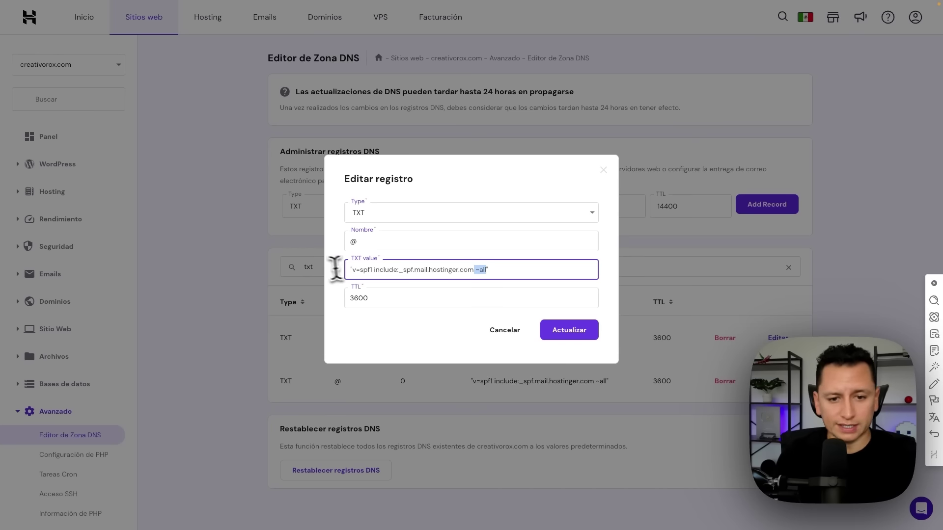
{"action": "left_click", "coordinate": [373, 270]}
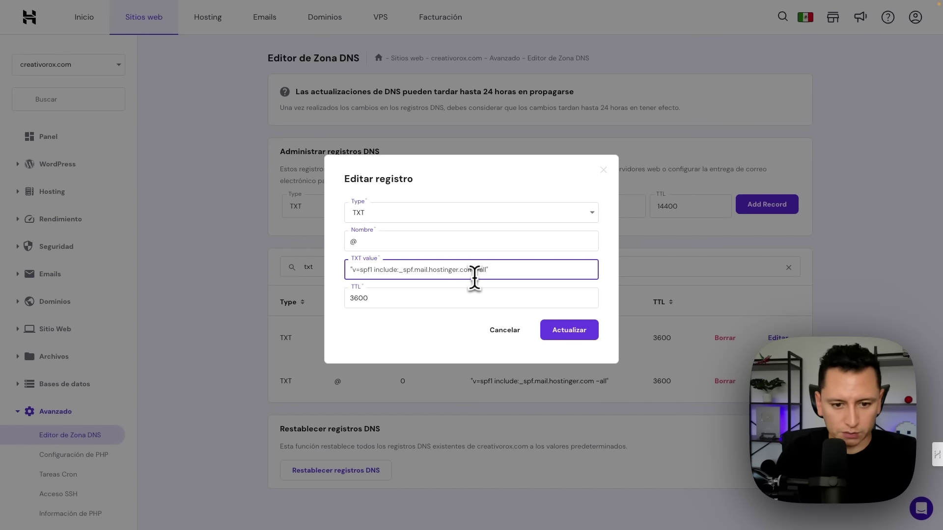
{"action": "key", "text": "ctrl+v"}
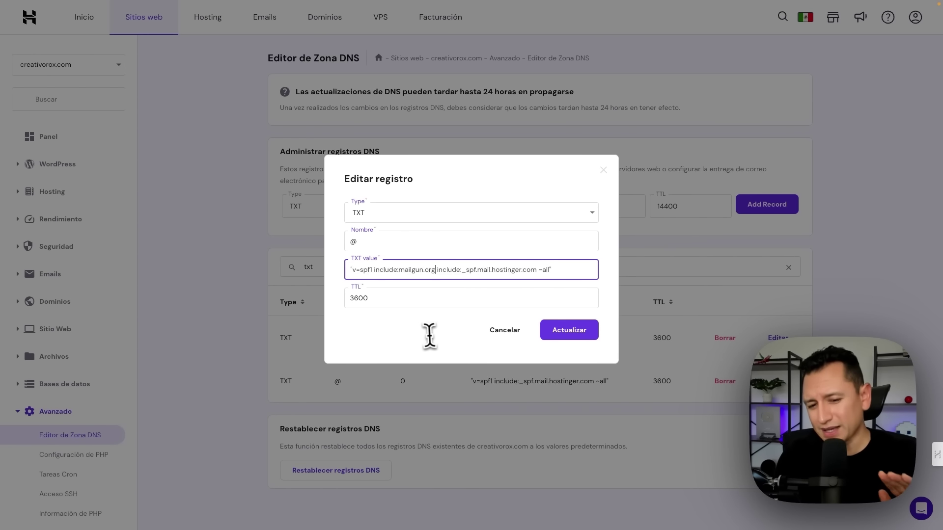
{"action": "left_click", "coordinate": [585, 336]}
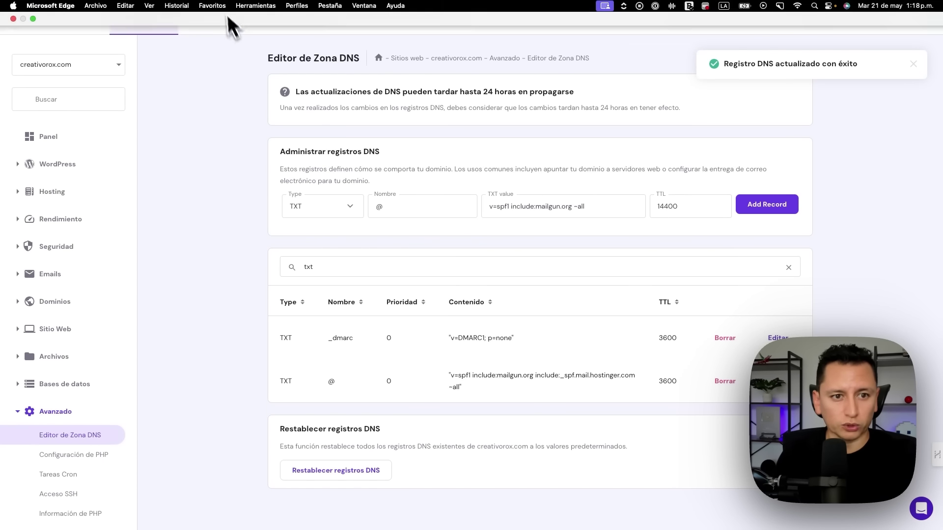
Copy the DKIM name from Omnisend's domain authentication page and paste it as the new TXT record's name in Hostinger
{"action": "left_click", "coordinate": [367, 39]}
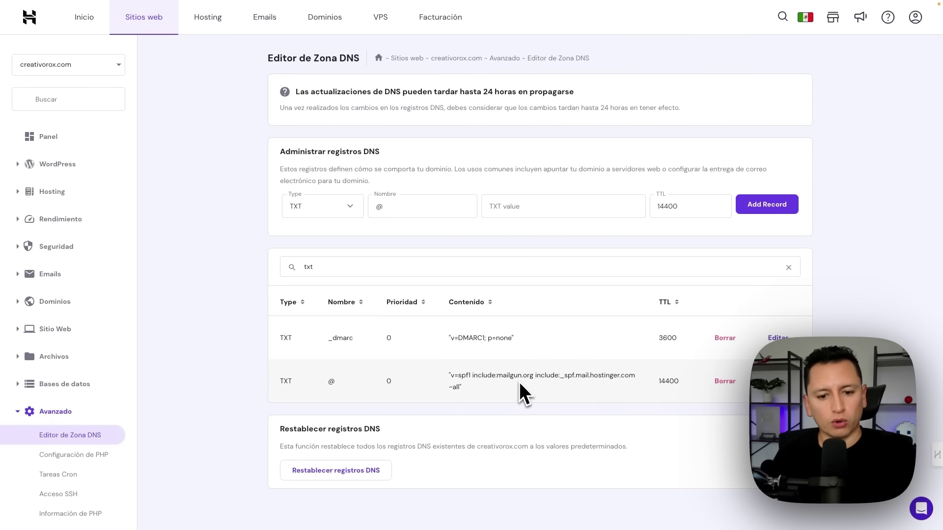
{"action": "left_click", "coordinate": [114, 37]}
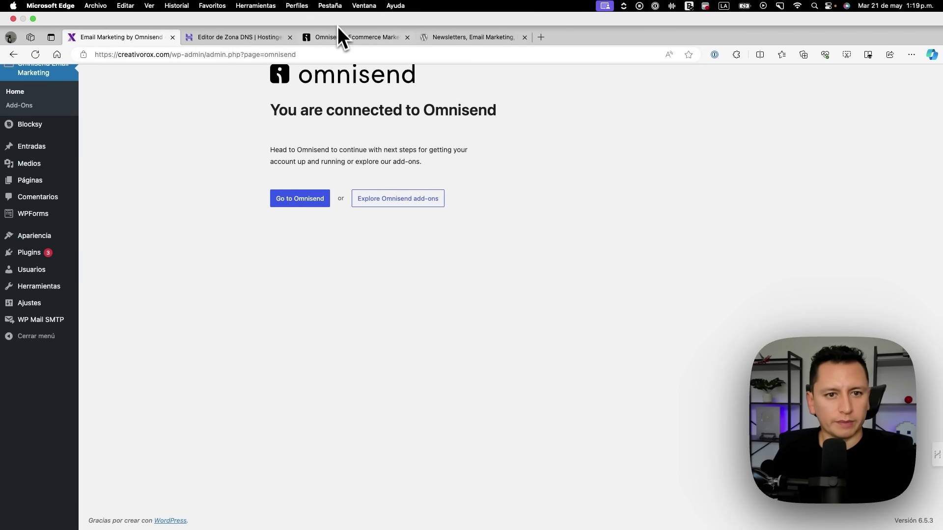
{"action": "left_click", "coordinate": [339, 36]}
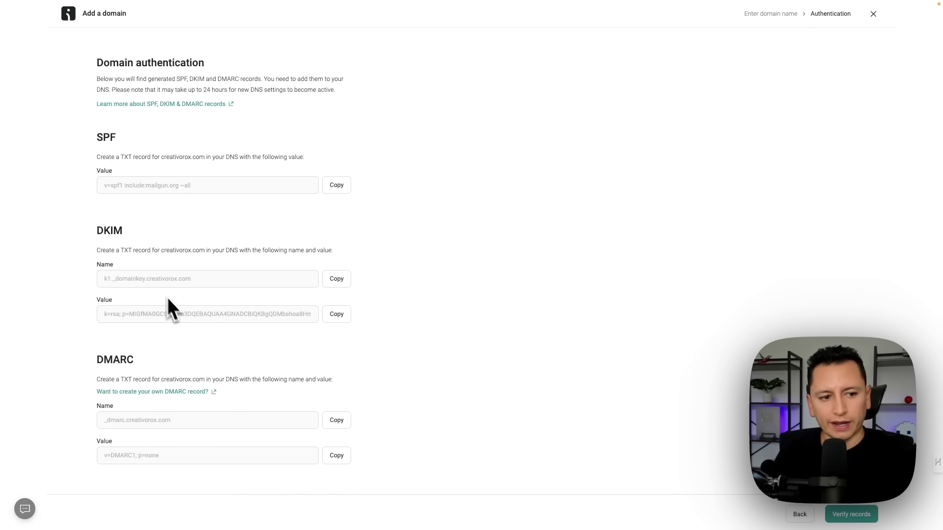
{"action": "left_click", "coordinate": [340, 282]}
{"action": "mouse_move", "coordinate": [205, 5]}
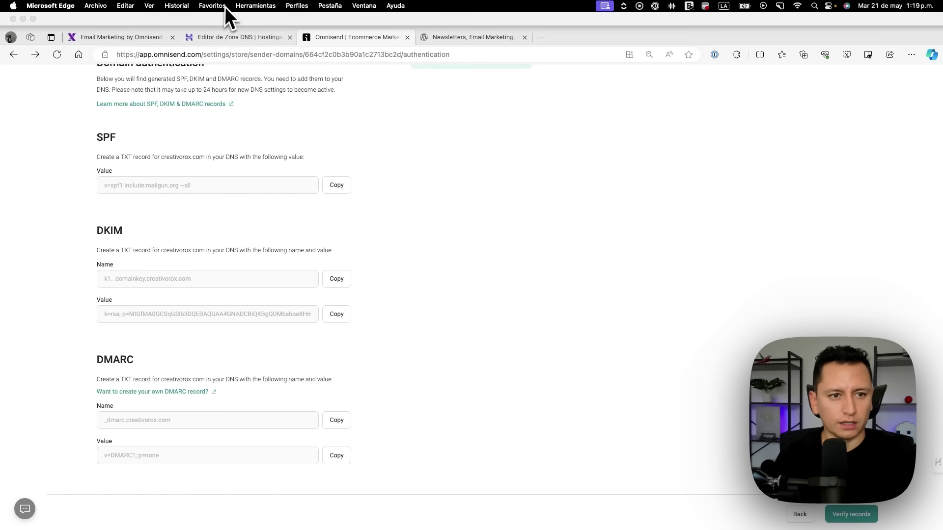
{"action": "left_click", "coordinate": [232, 36]}
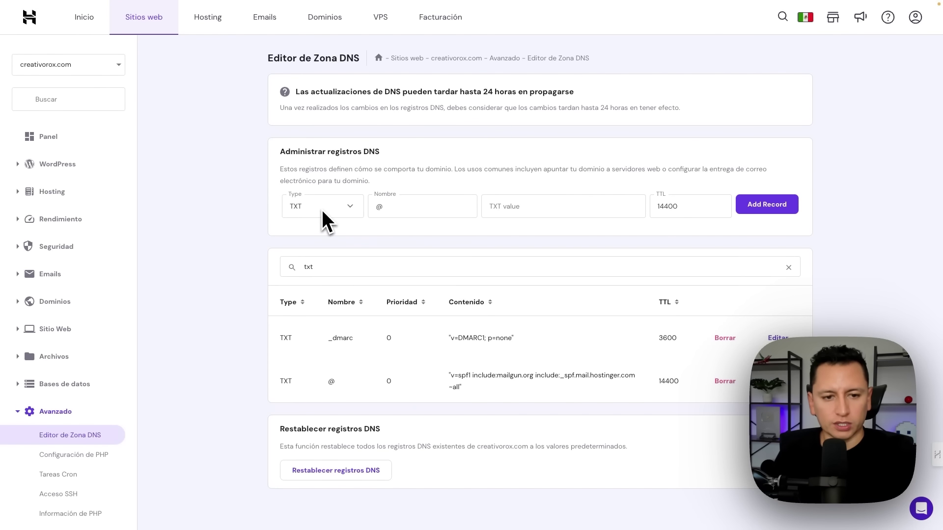
{"action": "left_click", "coordinate": [395, 205]}
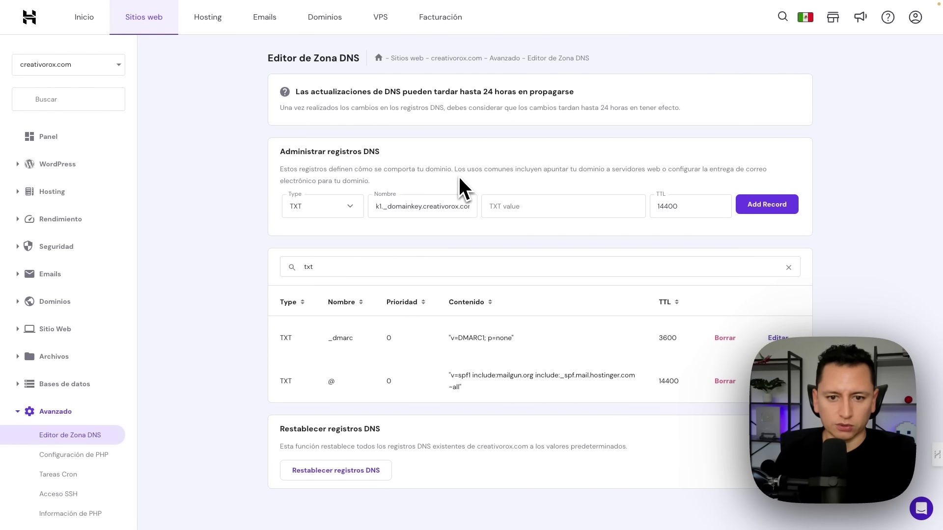
Copy the DKIM value from Omnisend's domain authentication page, paste it as the TXT value in Hostinger, and add the record
{"action": "left_click", "coordinate": [394, 39]}
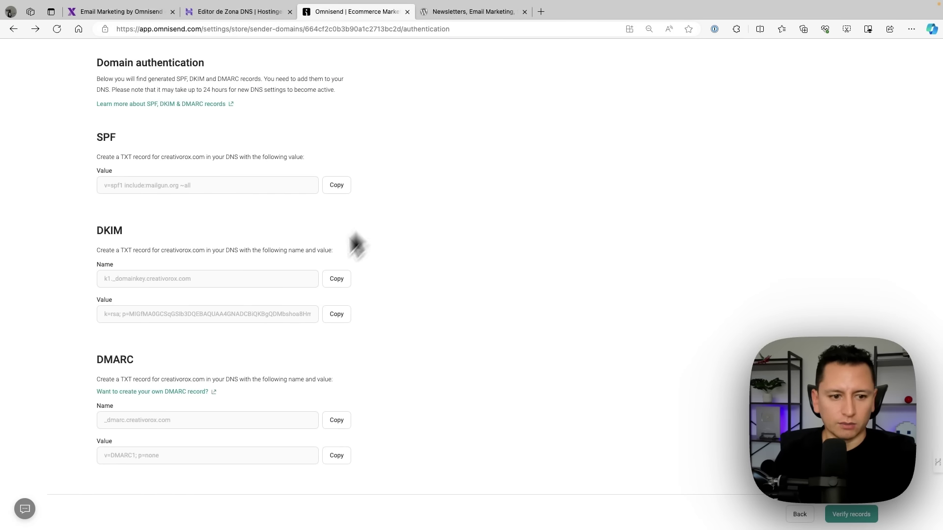
{"action": "left_click", "coordinate": [339, 317]}
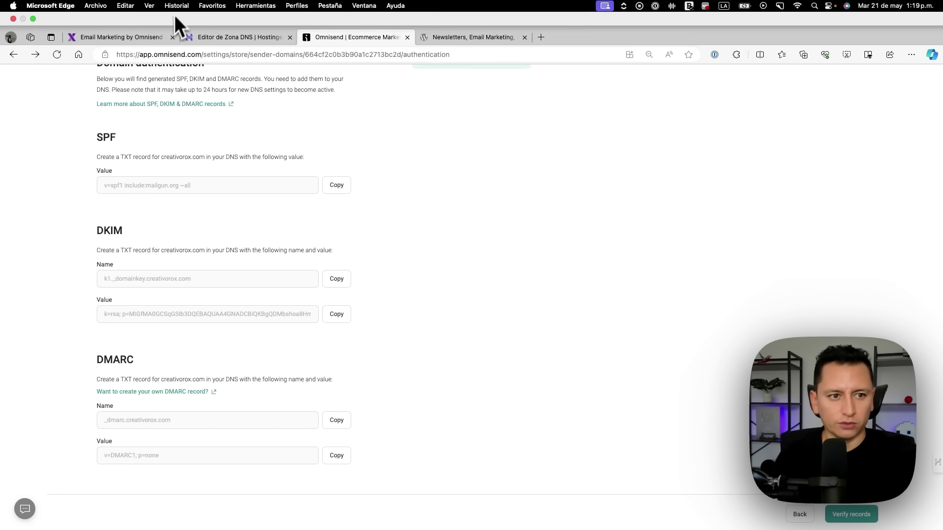
{"action": "left_click", "coordinate": [196, 39]}
{"action": "left_click", "coordinate": [503, 205]}
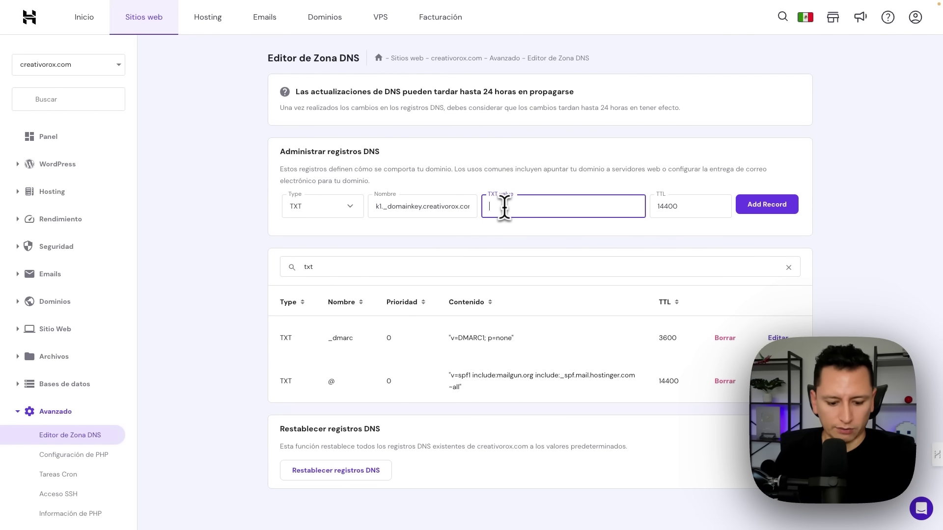
{"action": "key", "text": "ctrl+v"}
{"action": "left_click", "coordinate": [763, 209]}
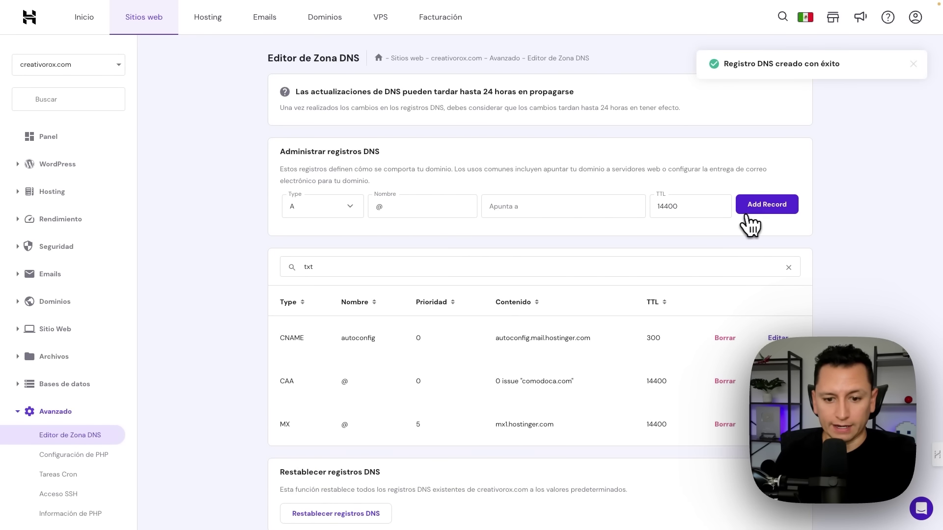
Filter the DNS records list again by "txt" and check the DKIM entry
{"action": "left_click", "coordinate": [326, 265]}
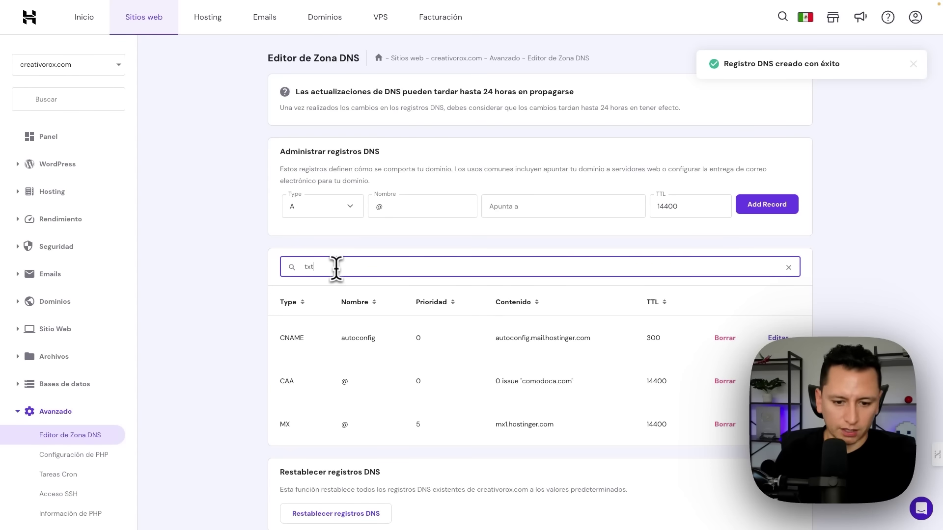
{"action": "key", "text": "BackSpace"}
{"action": "key", "text": "BackSpace"}
{"action": "key", "text": "BackSpace"}
{"action": "type", "text": "tx"}
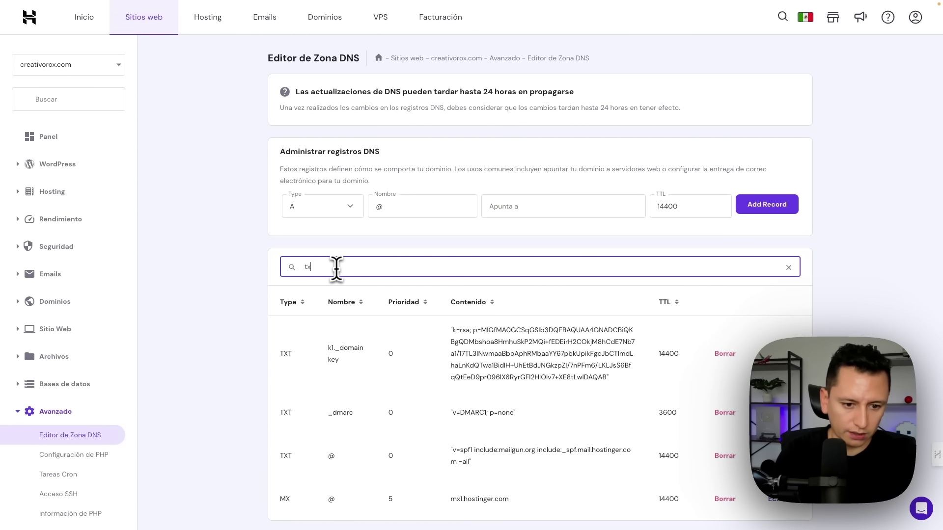
{"action": "scroll", "coordinate": [398, 290], "scroll_direction": "down", "scroll_amount": 3}
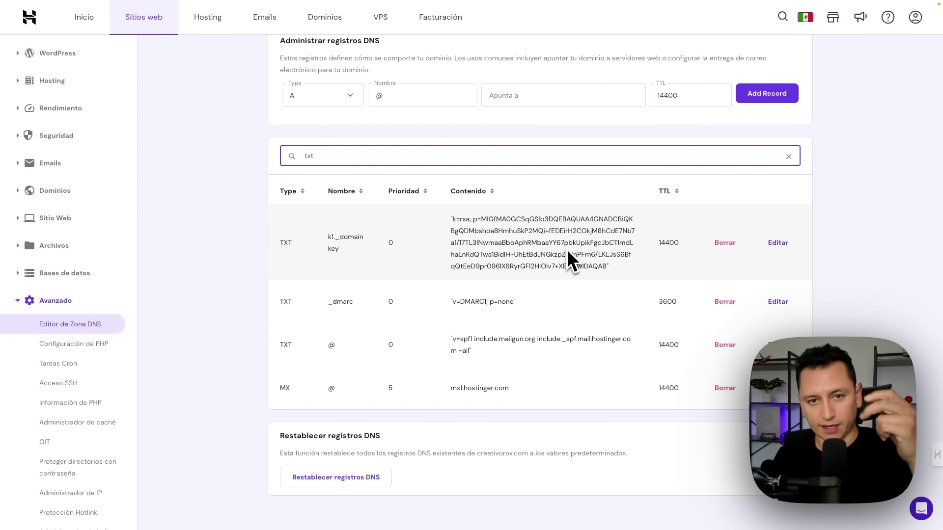
Copy the DMARC name from Omnisend's domain authentication page and return to Hostinger's DNS zone editor
{"action": "mouse_move", "coordinate": [281, 3]}
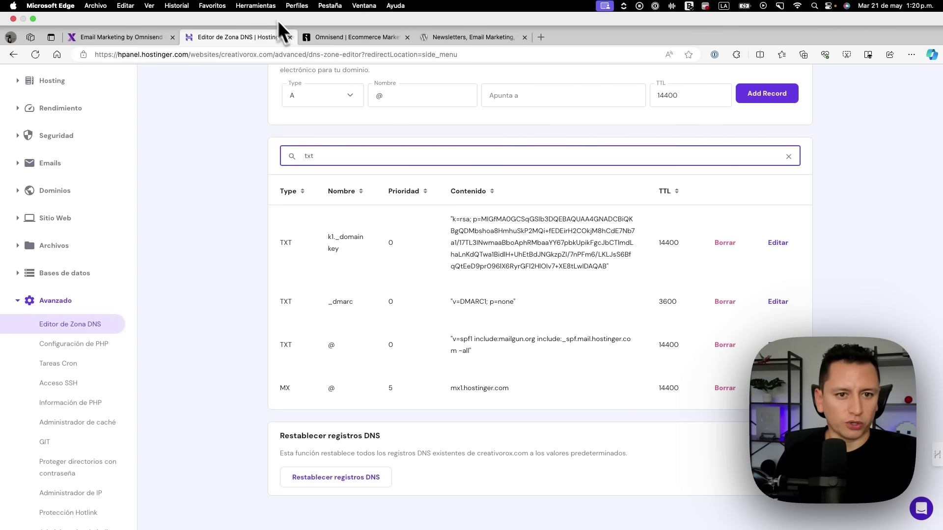
{"action": "left_click", "coordinate": [318, 39]}
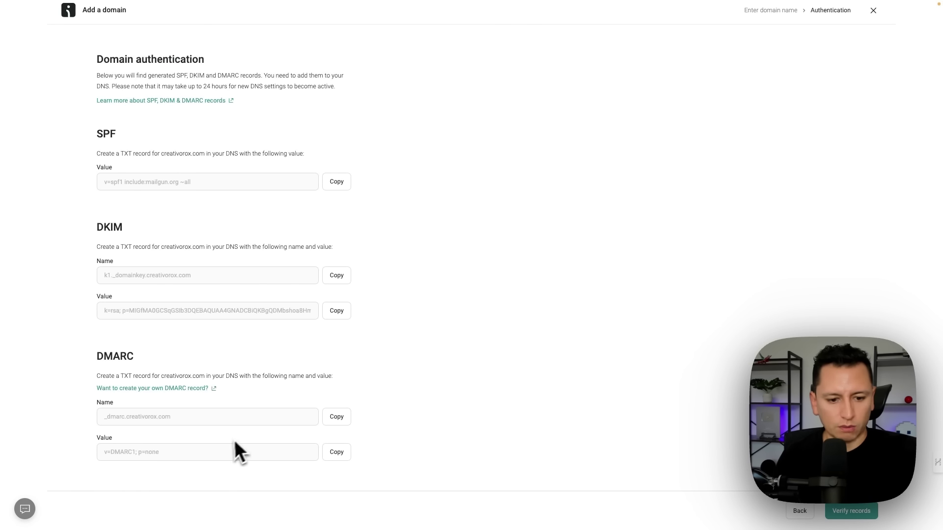
{"action": "left_click", "coordinate": [339, 418]}
{"action": "mouse_move", "coordinate": [236, 31]}
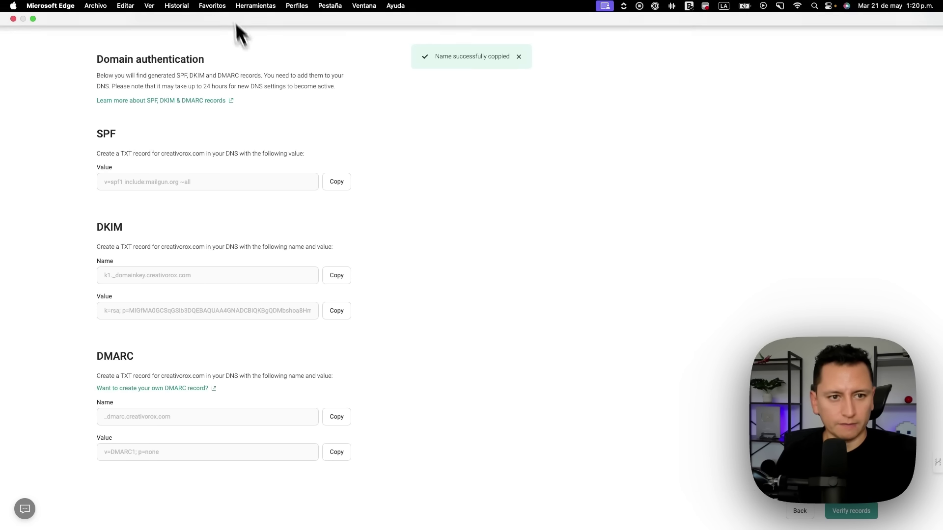
{"action": "left_click", "coordinate": [137, 38]}
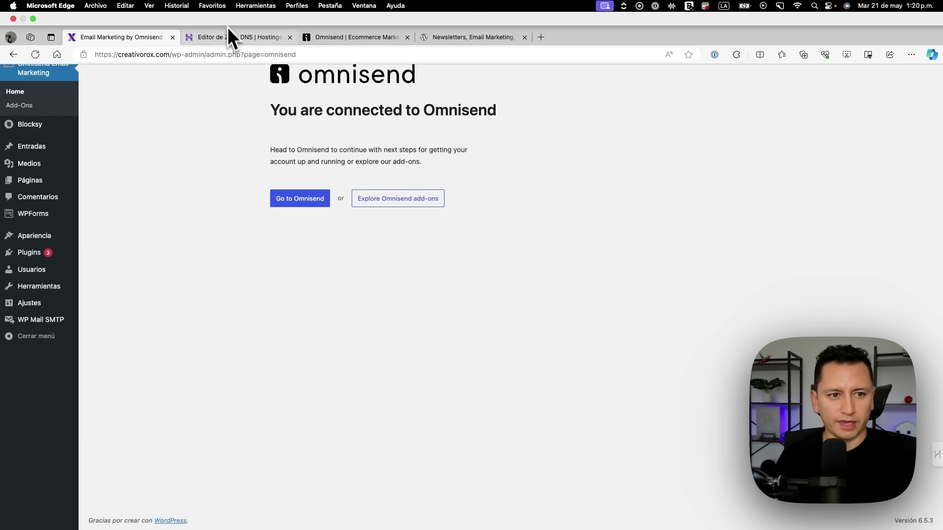
{"action": "left_click", "coordinate": [227, 38]}
Set the new DNS record's type to TXT and paste "_dmarc.creativorox.com" as its name
{"action": "left_click", "coordinate": [401, 94]}
{"action": "left_click", "coordinate": [347, 101]}
{"action": "key", "text": "BackSpace"}
{"action": "type", "text": "txt"}
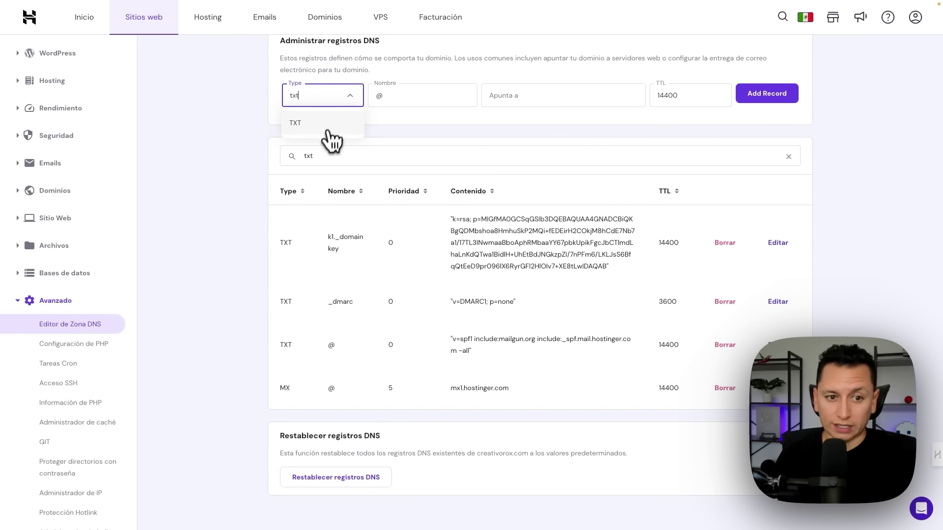
{"action": "left_click", "coordinate": [324, 126]}
{"action": "left_click", "coordinate": [396, 95]}
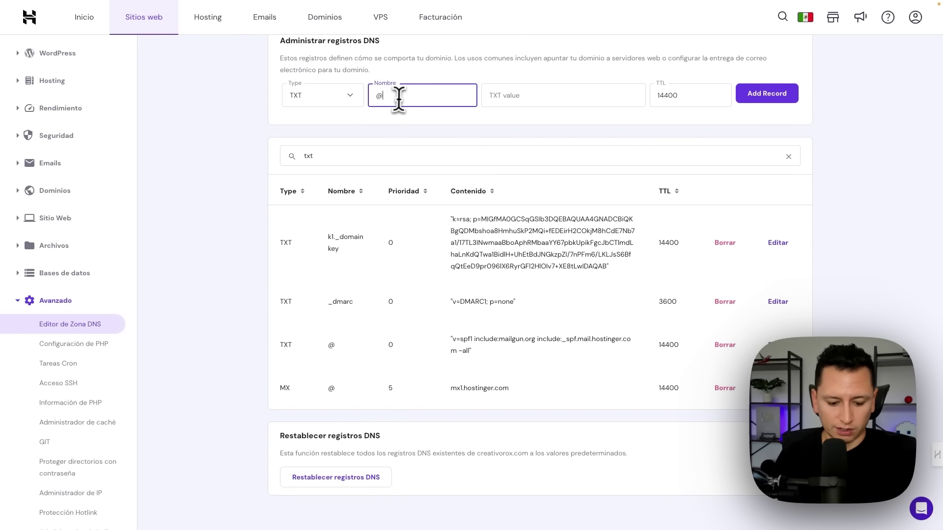
{"action": "left_click", "coordinate": [291, 130]}
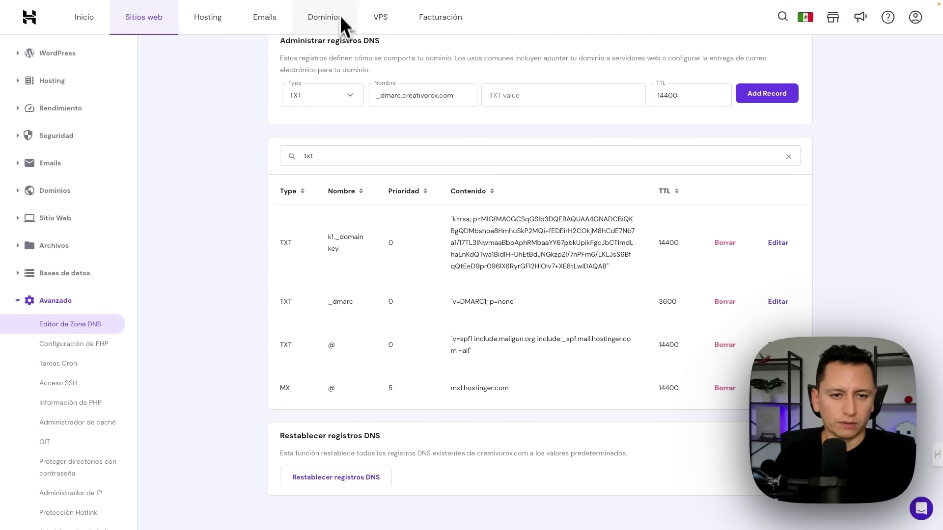
Copy the DMARC value from Omnisend, paste "v=DMARC1; p=none" as the TXT value in Hostinger, and add the record
{"action": "left_click", "coordinate": [339, 36]}
{"action": "left_click", "coordinate": [338, 454]}
{"action": "left_click", "coordinate": [231, 39]}
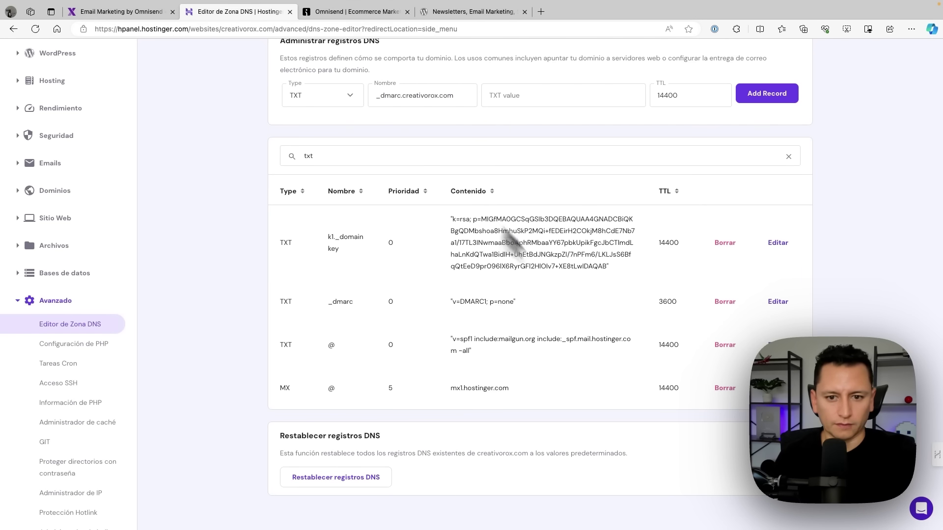
{"action": "left_click", "coordinate": [523, 93]}
{"action": "key", "text": "cmd+v"}
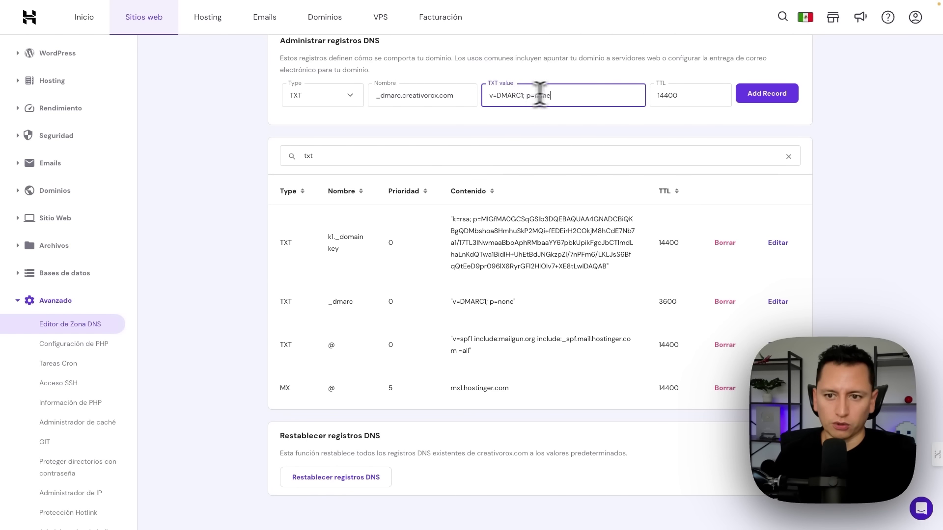
{"action": "left_click", "coordinate": [770, 103]}
Clear the DNS records filter and search for "txt" again to check the DMARC entry
{"action": "left_click", "coordinate": [355, 156]}
{"action": "key", "text": "BackSpace"}
{"action": "key", "text": "BackSpace"}
{"action": "key", "text": "BackSpace"}
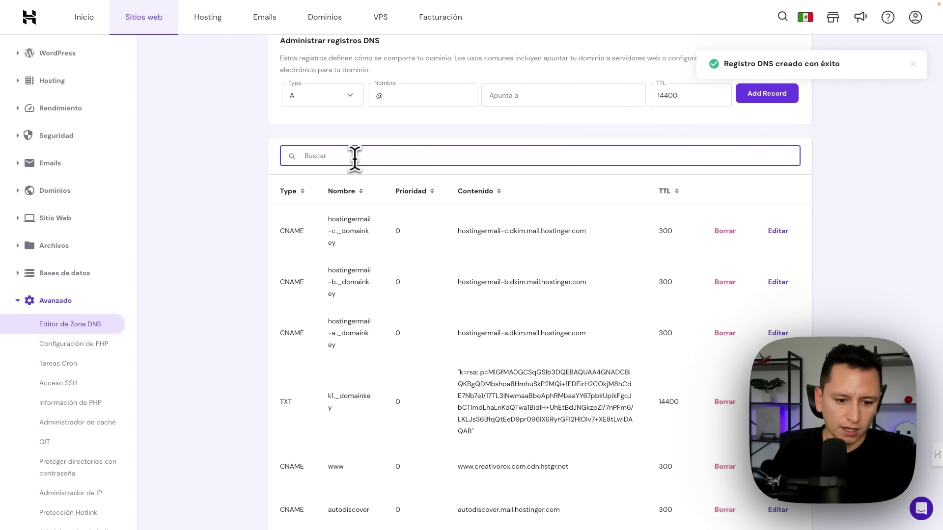
{"action": "type", "text": "txt"}
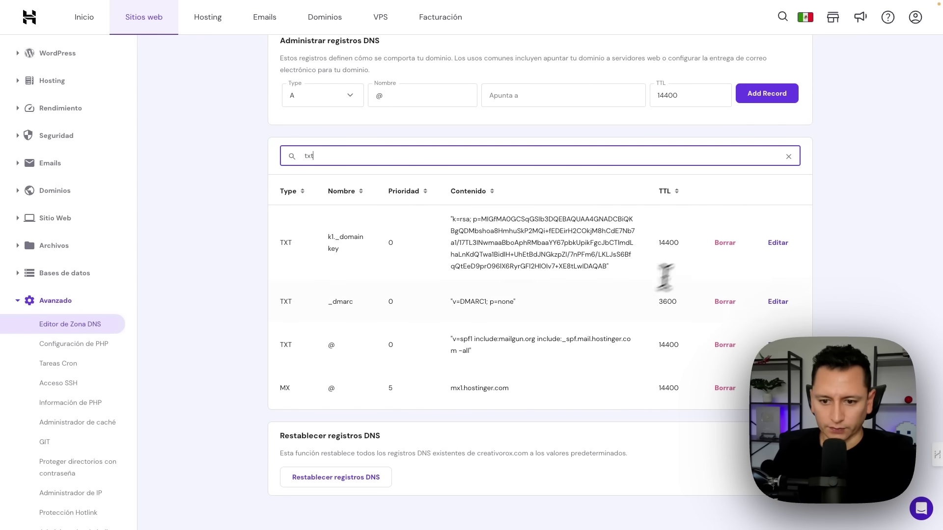
{"action": "left_click", "coordinate": [845, 235]}
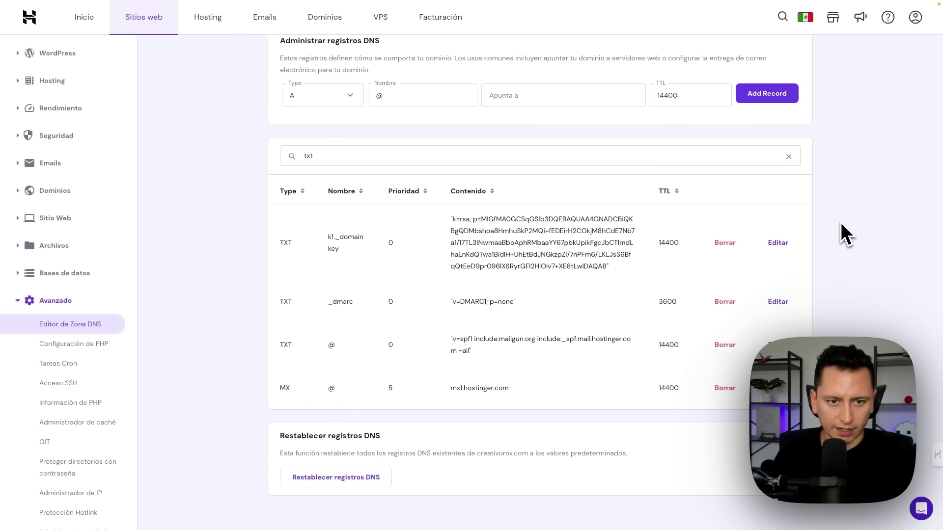
Reload the DNS zone editor and filter its records by "txt" to review the SPF, DKIM and DMARC entries
{"action": "key", "text": "super+r"}
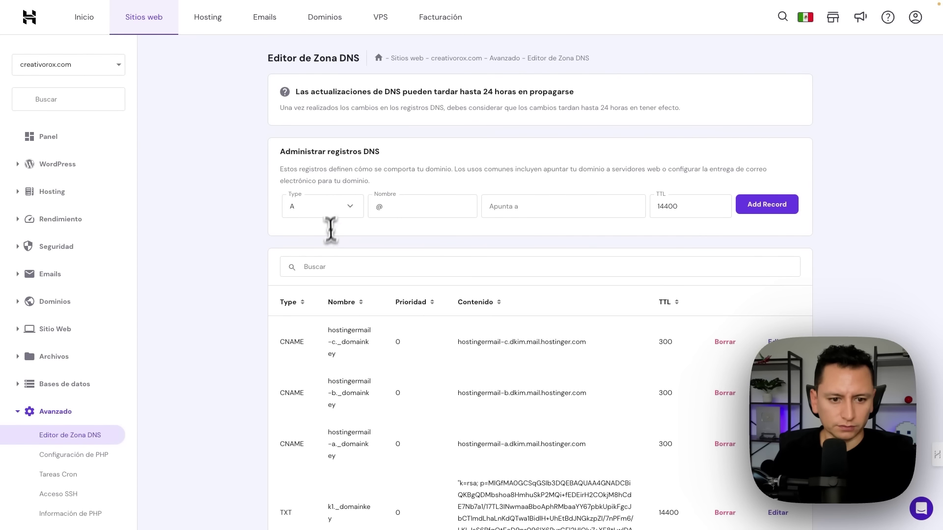
{"action": "left_click", "coordinate": [324, 266]}
{"action": "type", "text": "txt"}
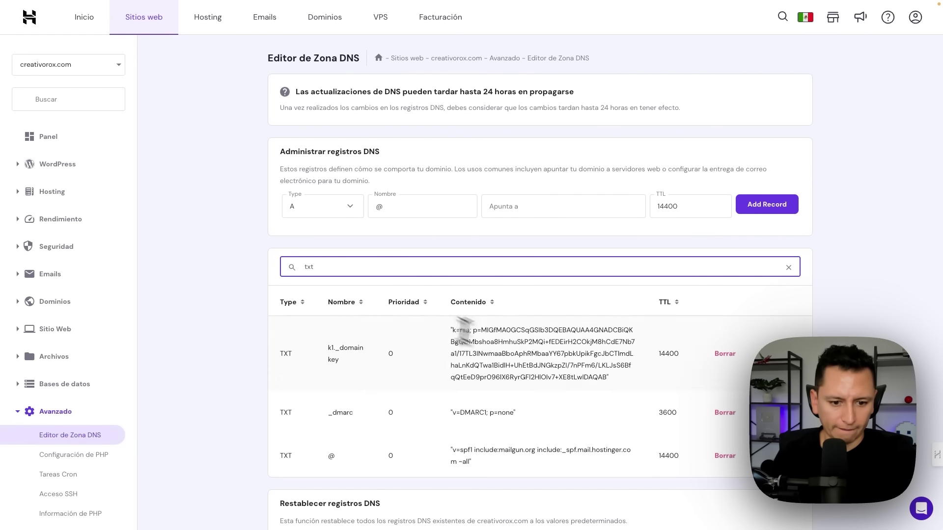
{"action": "scroll", "coordinate": [609, 381], "scroll_direction": "down", "scroll_amount": 2}
{"action": "scroll", "coordinate": [609, 381], "scroll_direction": "down", "scroll_amount": 2}
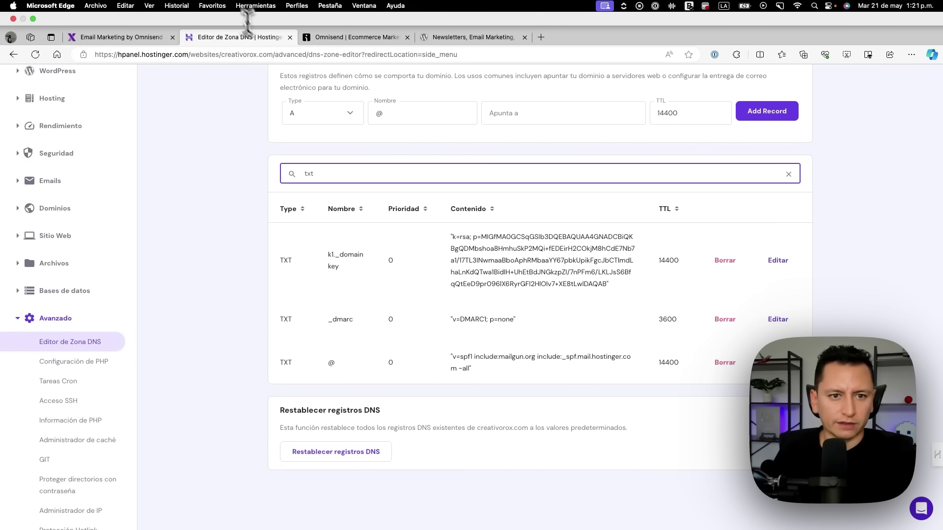
Verify the SPF, DKIM and DMARC records on Omnisend's domain authentication page and finish adding the domain
{"action": "left_click", "coordinate": [347, 39]}
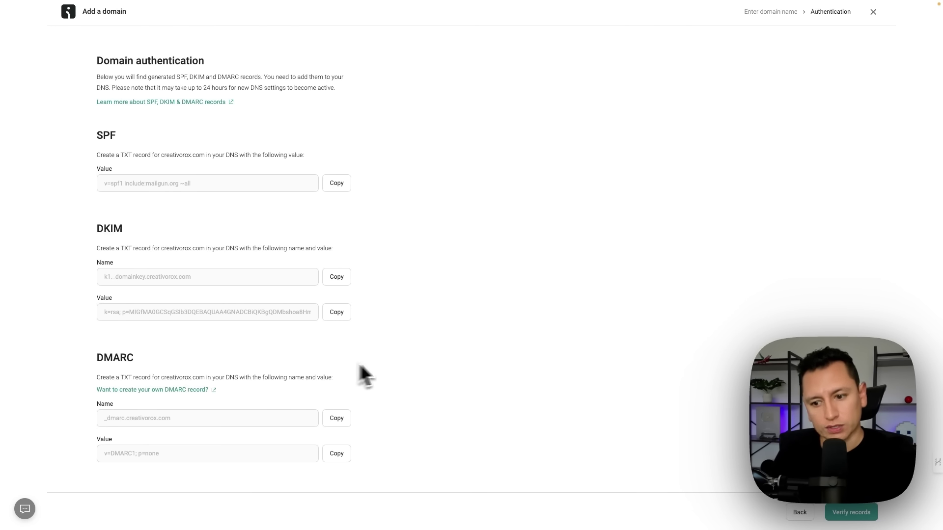
{"action": "left_click", "coordinate": [854, 513]}
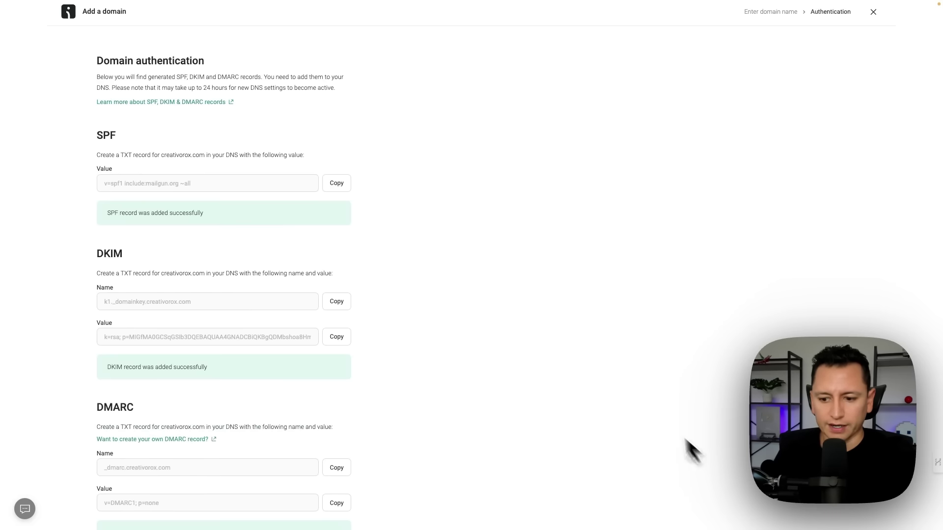
{"action": "scroll", "coordinate": [428, 400], "scroll_direction": "down", "scroll_amount": 2}
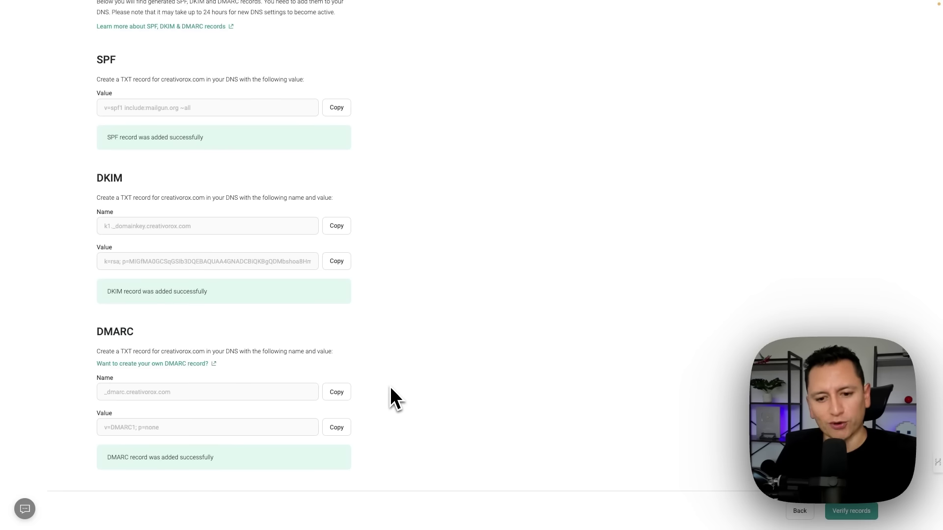
{"action": "left_click", "coordinate": [863, 517]}
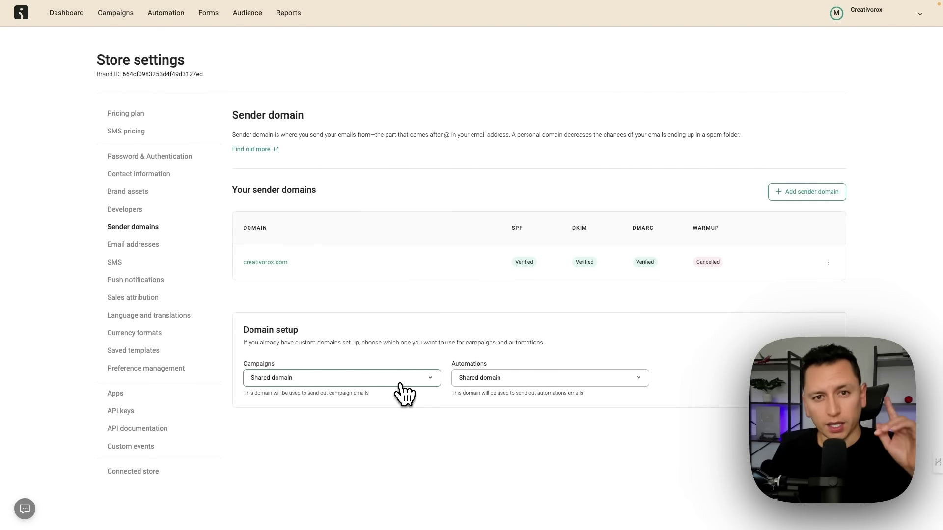
{"action": "left_click", "coordinate": [426, 382]}
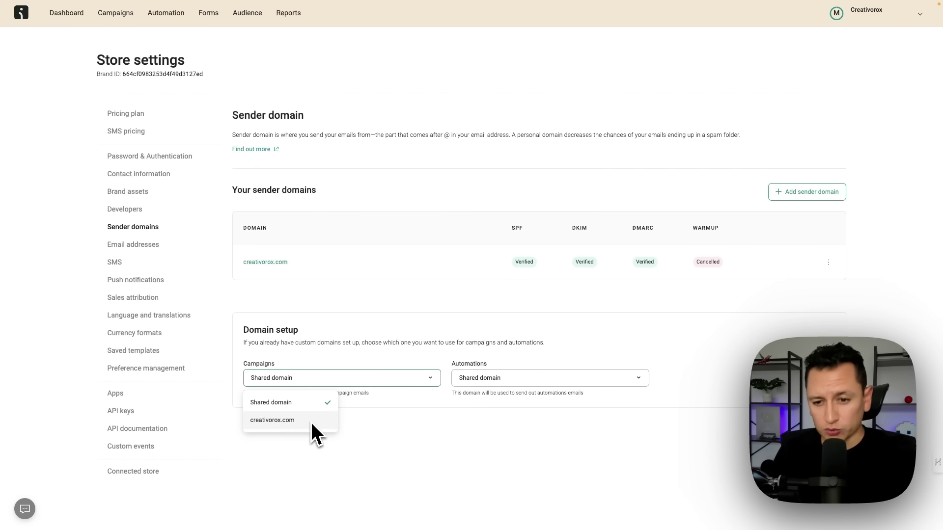
{"action": "left_click", "coordinate": [411, 421]}
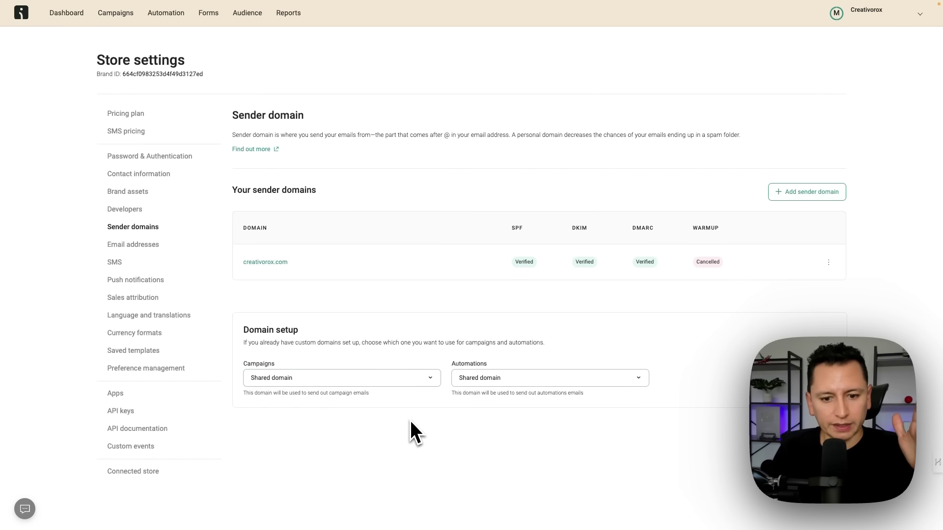
{"action": "left_click", "coordinate": [828, 263]}
{"action": "left_click", "coordinate": [732, 302]}
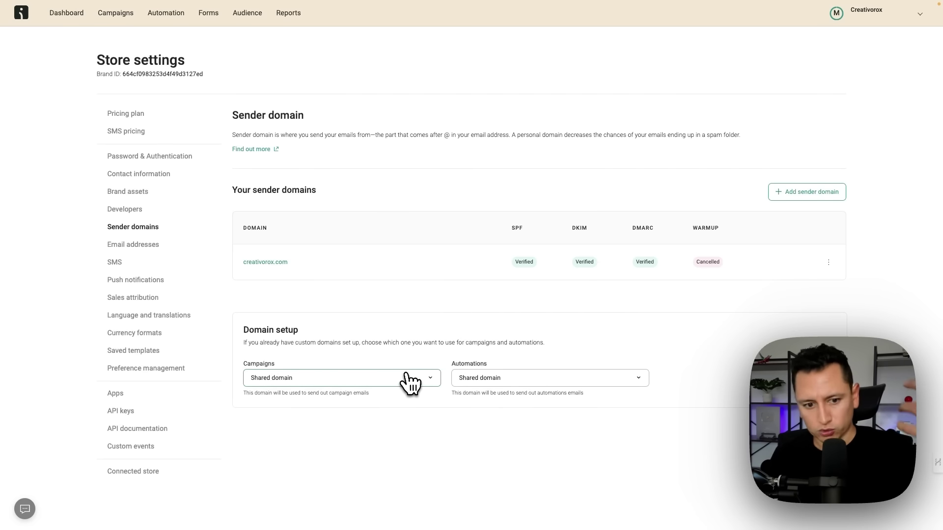
Set creativorox.com as the sender domain for both Campaigns and Automations in the domain setup
{"action": "left_click", "coordinate": [431, 380]}
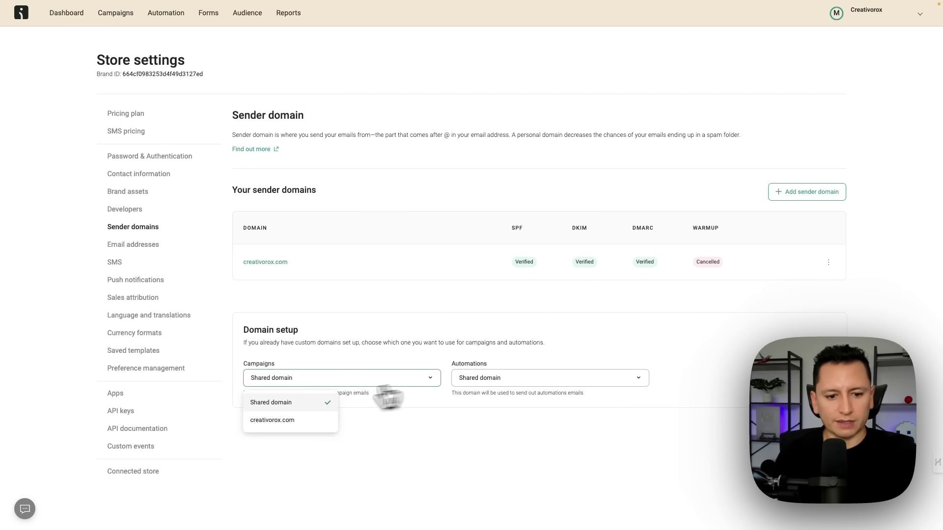
{"action": "left_click", "coordinate": [298, 426]}
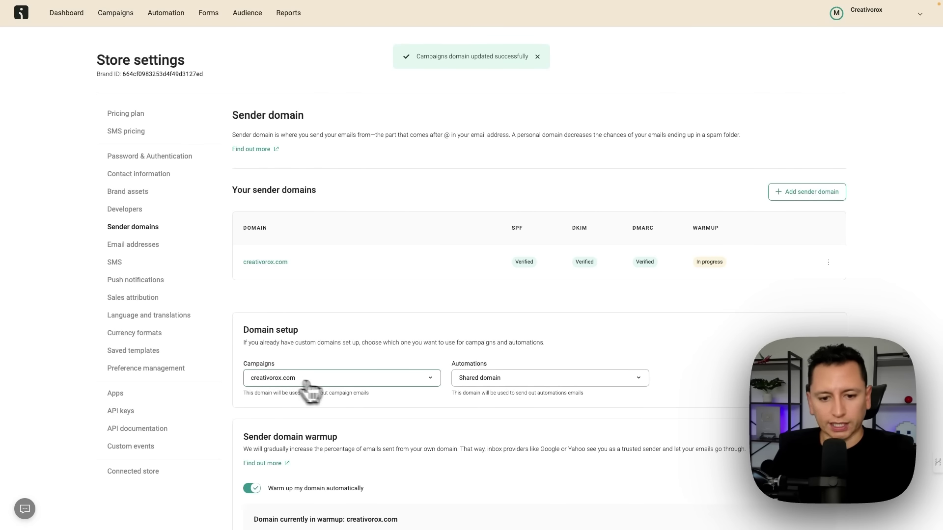
{"action": "left_click", "coordinate": [505, 383]}
{"action": "left_click", "coordinate": [492, 420]}
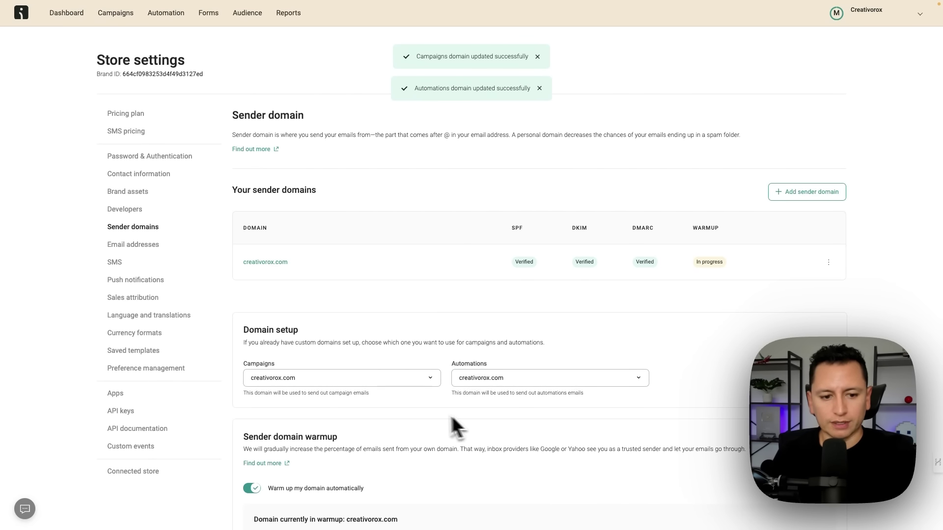
Review the sender domain warmup section and open the SMS pricing page in the store settings
{"action": "scroll", "coordinate": [422, 320], "scroll_direction": "down", "scroll_amount": 2}
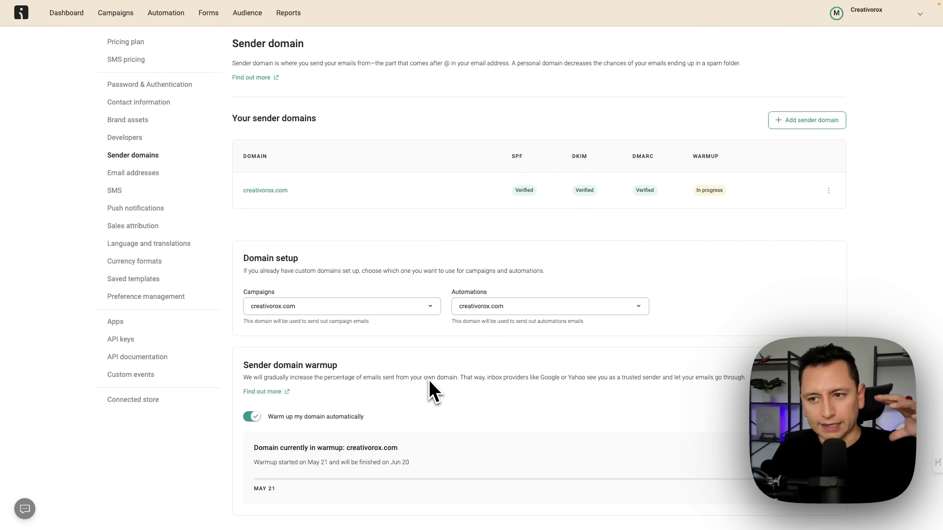
{"action": "scroll", "coordinate": [354, 369], "scroll_direction": "up", "scroll_amount": 3}
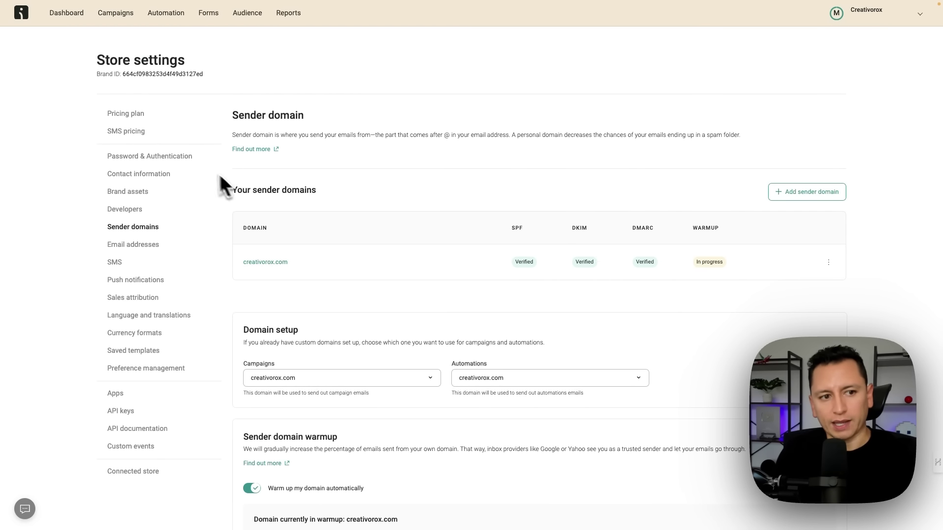
{"action": "left_click", "coordinate": [136, 141]}
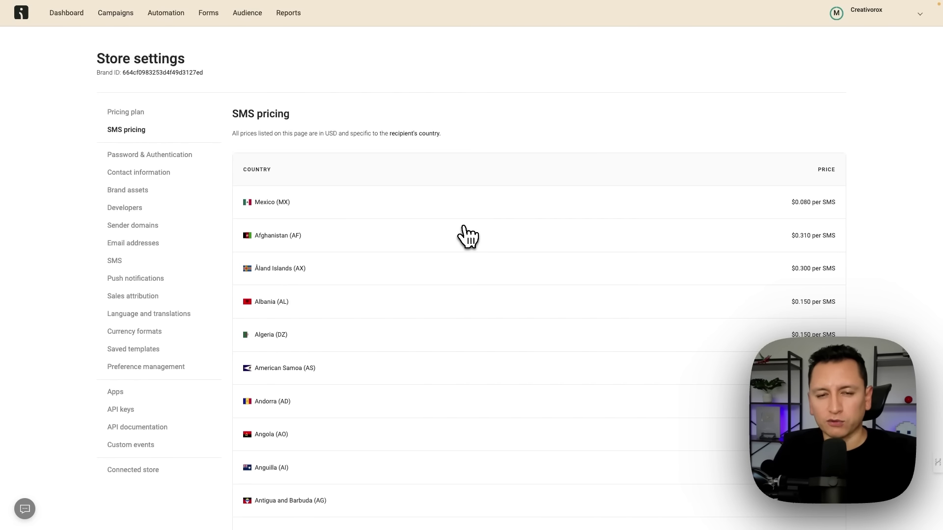
Review the SMS price for Mexico and check the account's remaining free email and SMS allowance
{"action": "scroll", "coordinate": [673, 141], "scroll_direction": "down", "scroll_amount": 1}
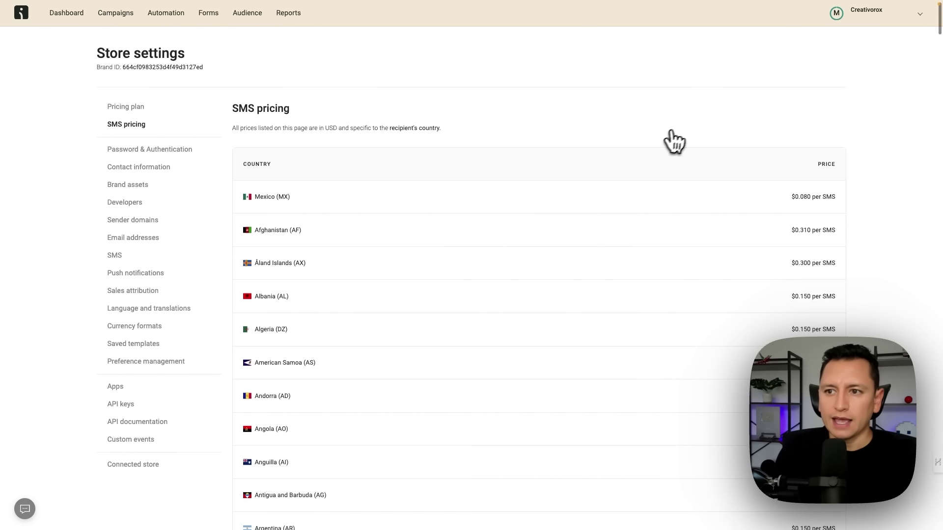
{"action": "left_click", "coordinate": [917, 15]}
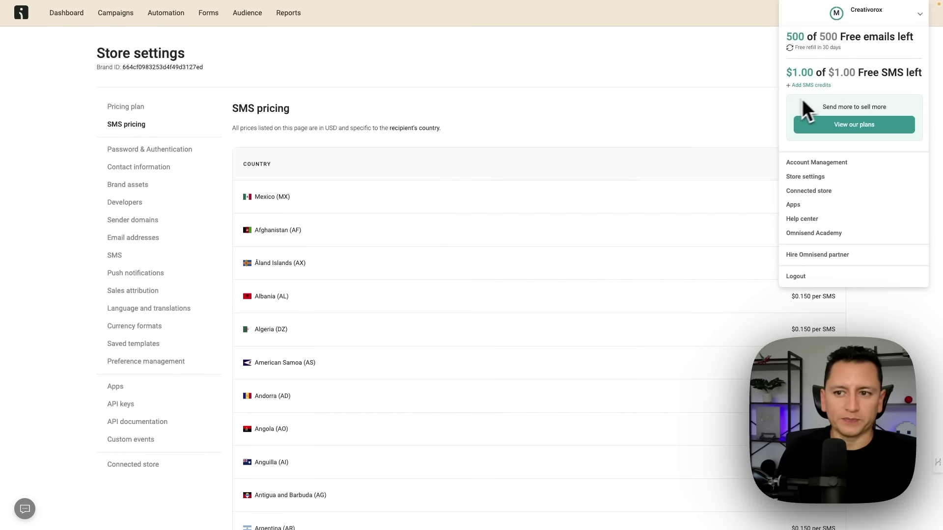
{"action": "left_click", "coordinate": [716, 84]}
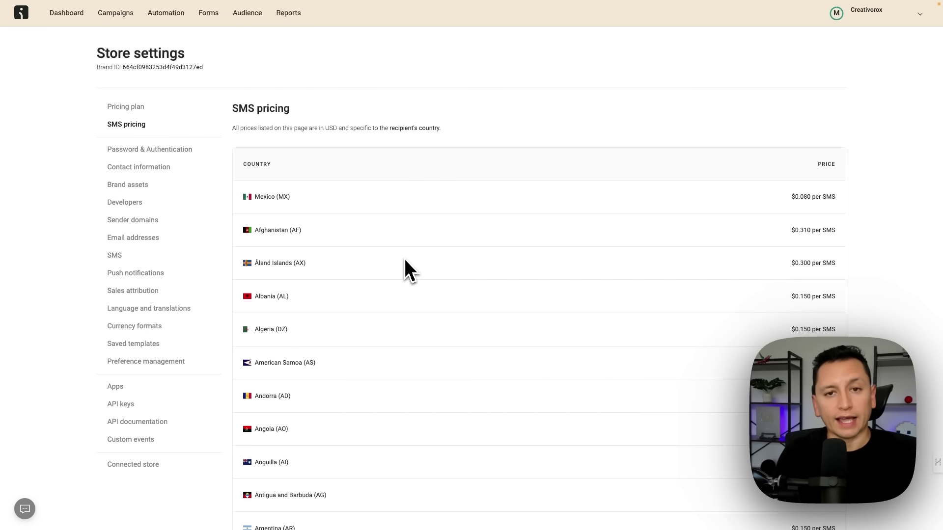
{"action": "double_click", "coordinate": [804, 197]}
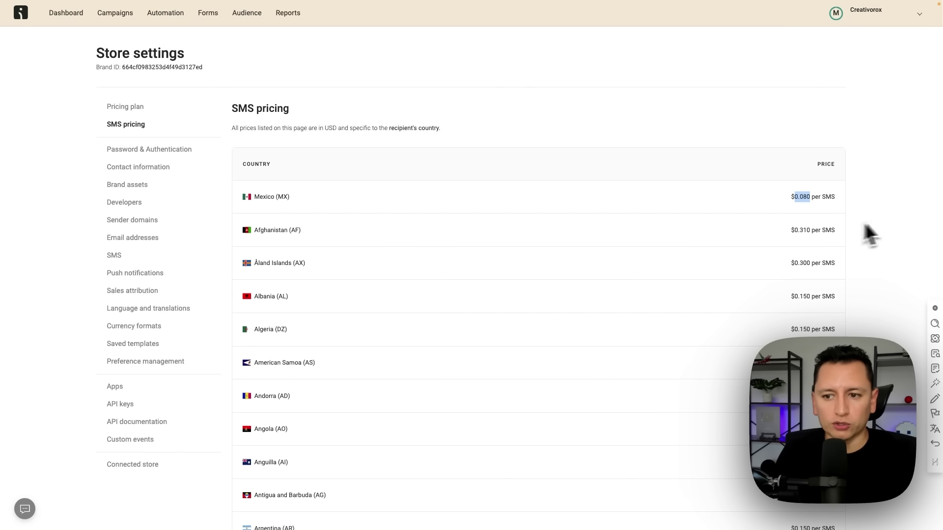
{"action": "left_click", "coordinate": [894, 211]}
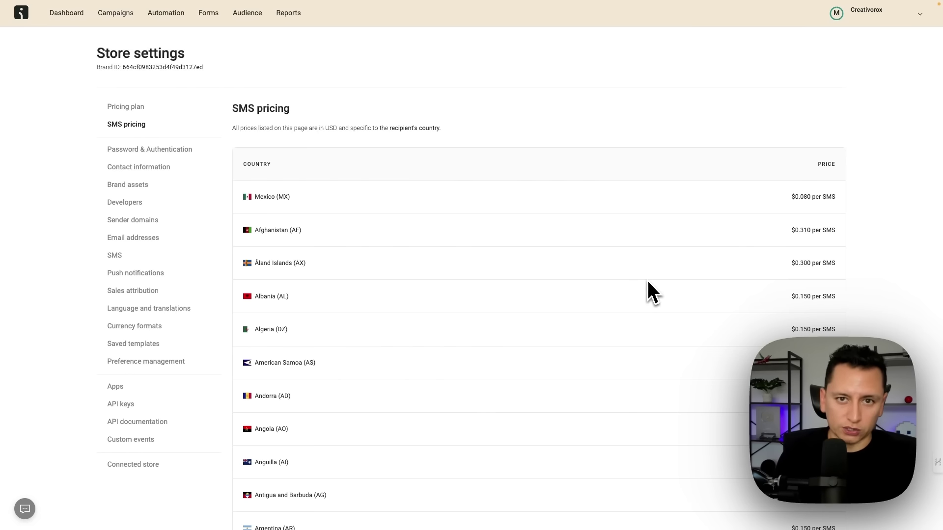
{"action": "scroll", "coordinate": [540, 231], "scroll_direction": "up", "scroll_amount": 1}
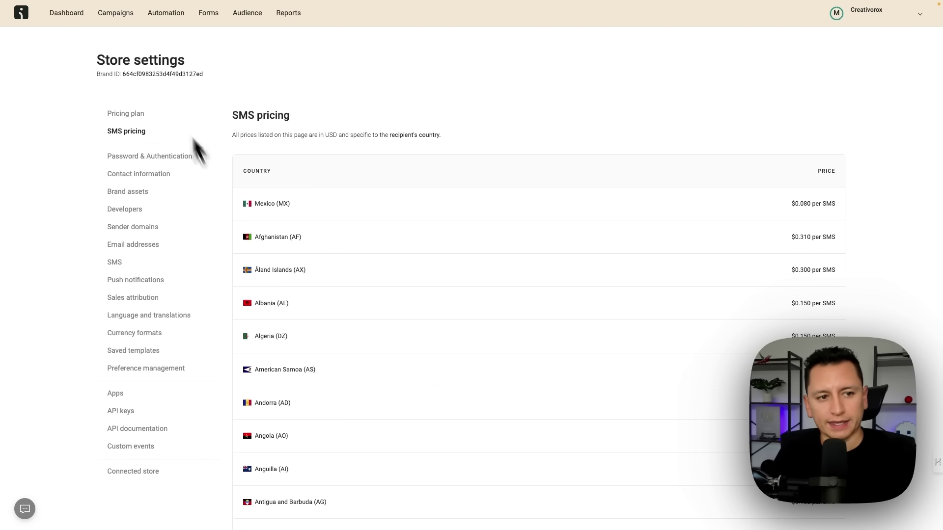
{"action": "left_click", "coordinate": [893, 19]}
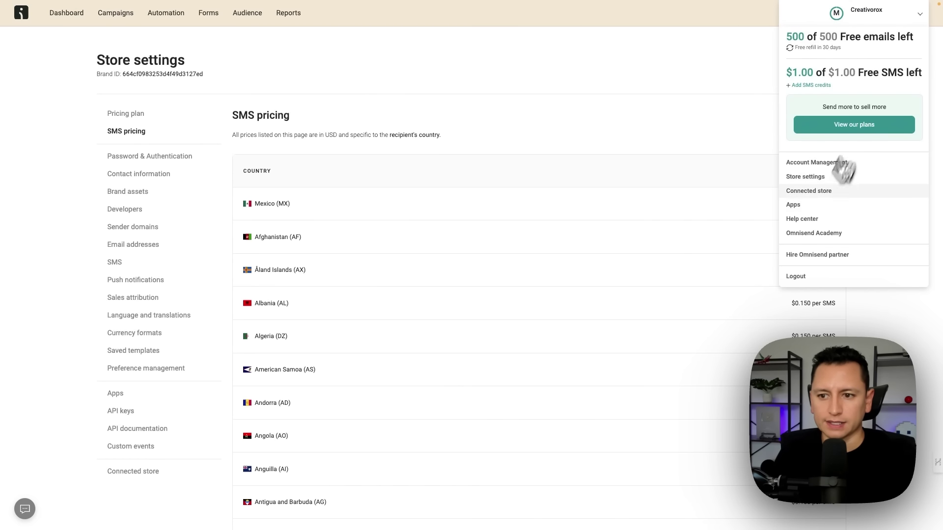
Review the store's contact information and the brand assets editor, closing the editor without saving
{"action": "left_click", "coordinate": [147, 176]}
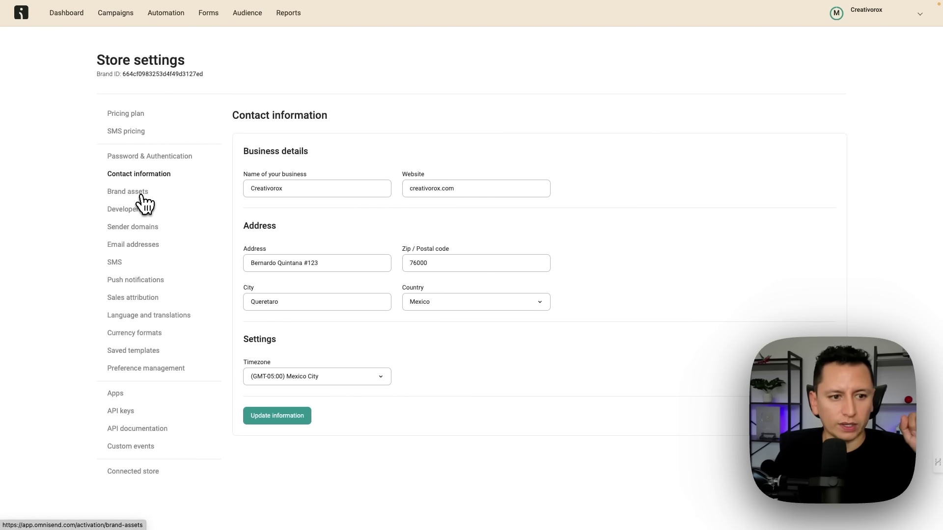
{"action": "left_click", "coordinate": [143, 194]}
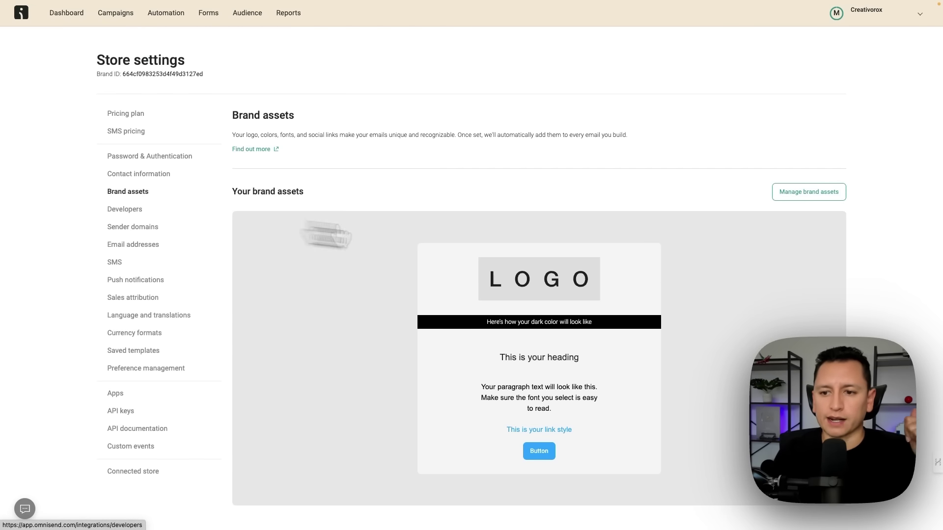
{"action": "left_click", "coordinate": [810, 192]}
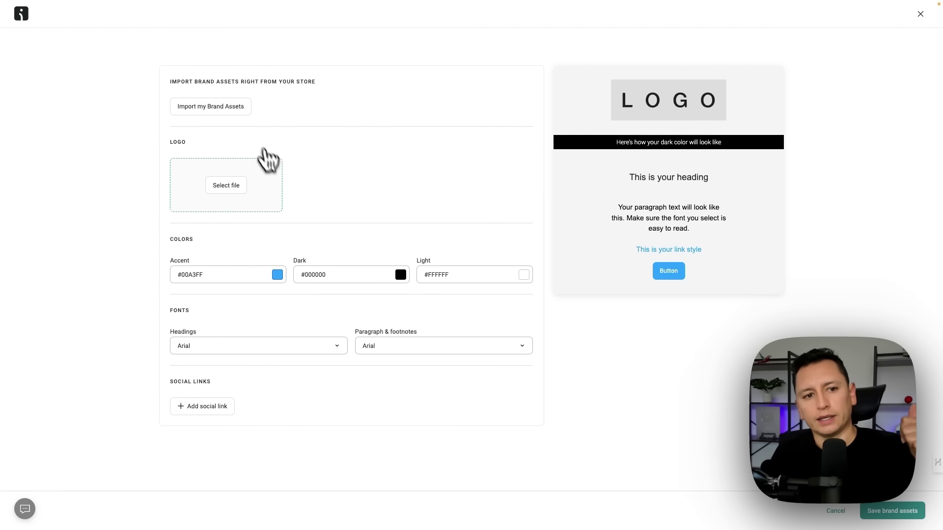
{"action": "left_click", "coordinate": [225, 110]}
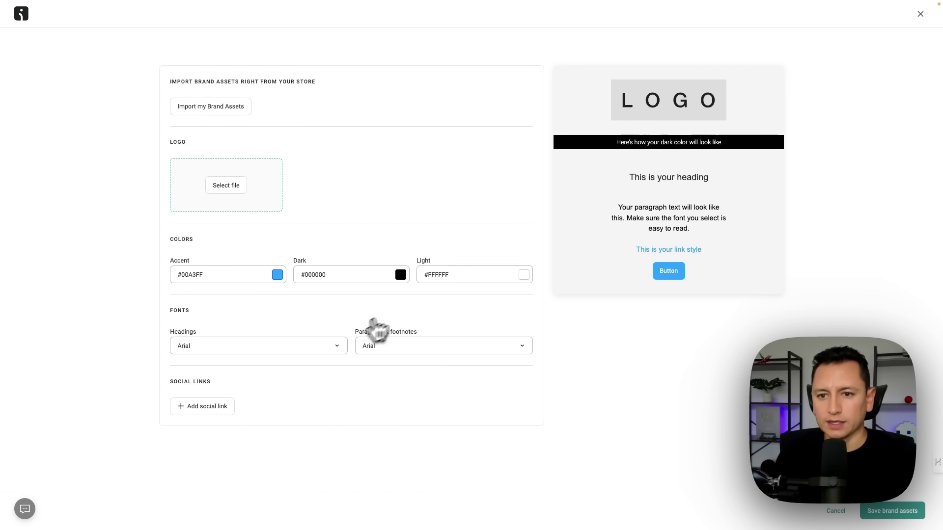
{"action": "left_click", "coordinate": [921, 14]}
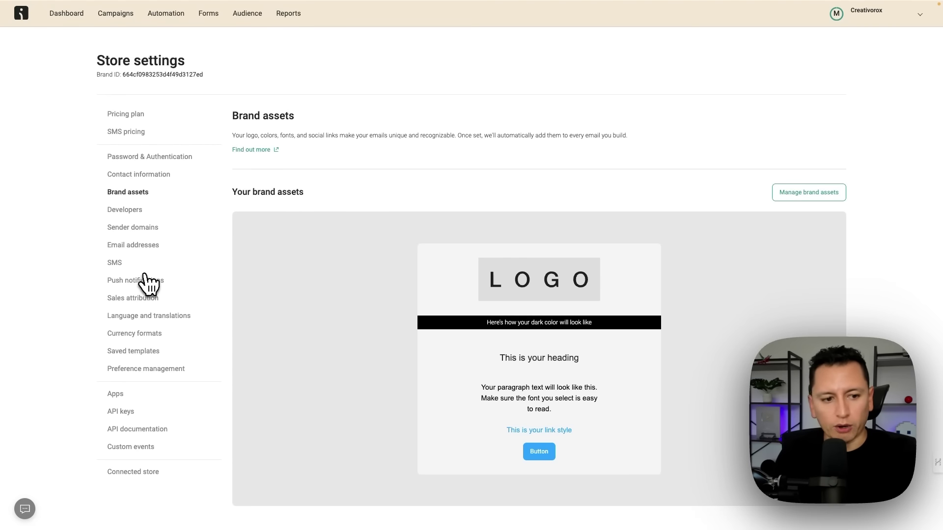
Set the default campaign language to Spanish (Latin America) in the language and translation settings
{"action": "left_click", "coordinate": [174, 327]}
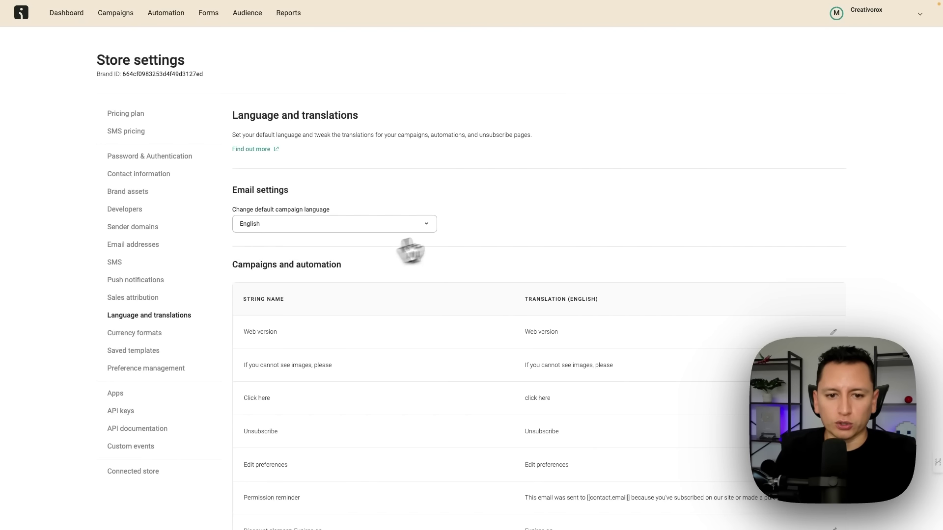
{"action": "left_click", "coordinate": [431, 228]}
{"action": "scroll", "coordinate": [298, 339], "scroll_direction": "down", "scroll_amount": 8}
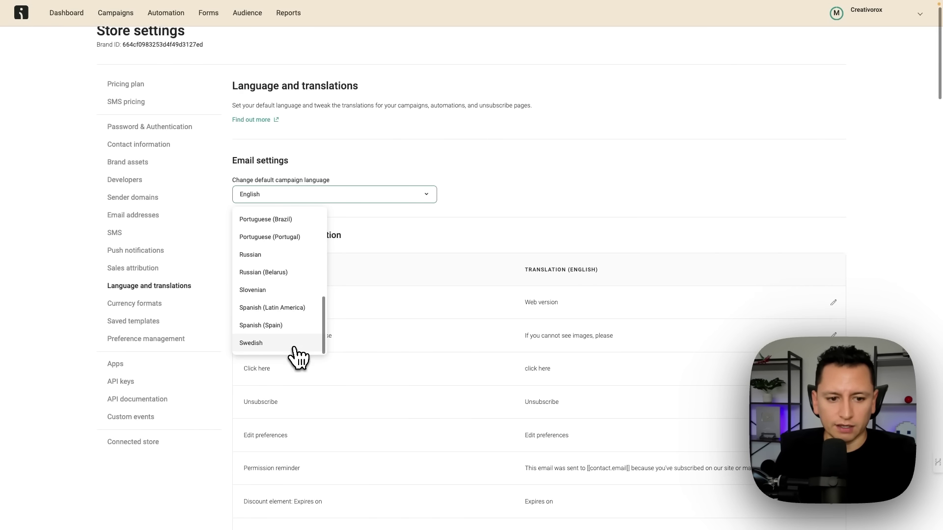
{"action": "left_click", "coordinate": [270, 312]}
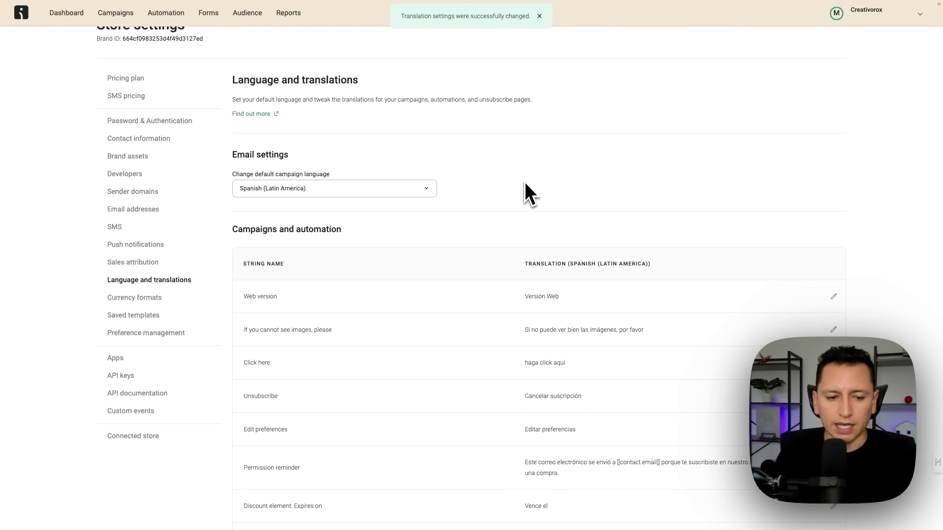
Examine the Spanish translations for campaigns and automation and for the unsubscribe pages
{"action": "scroll", "coordinate": [393, 280], "scroll_direction": "down", "scroll_amount": 2}
{"action": "scroll", "coordinate": [391, 282], "scroll_direction": "down", "scroll_amount": 3}
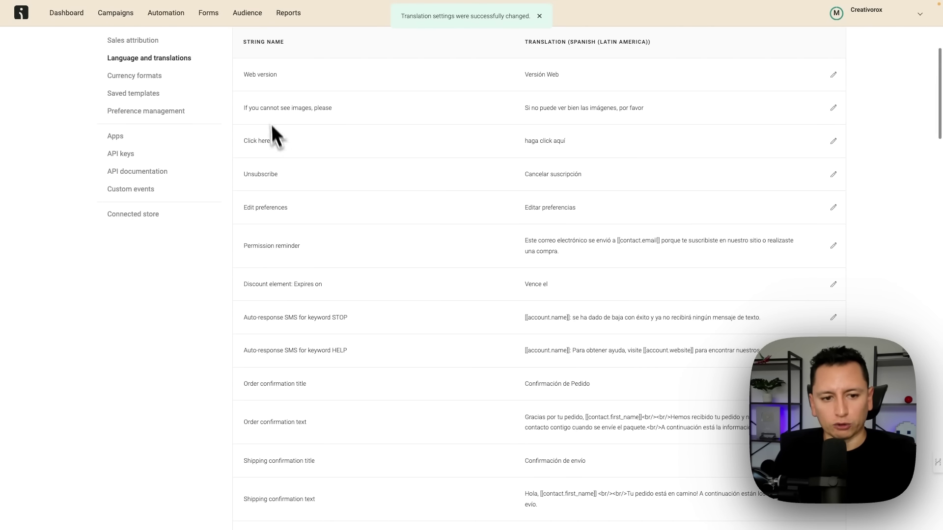
{"action": "scroll", "coordinate": [280, 270], "scroll_direction": "down", "scroll_amount": 3}
{"action": "scroll", "coordinate": [294, 324], "scroll_direction": "down", "scroll_amount": 15}
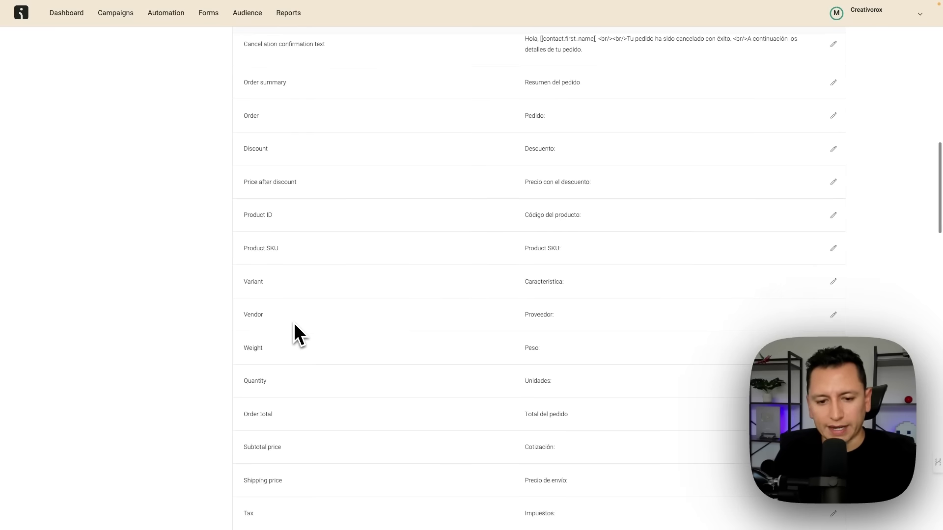
{"action": "scroll", "coordinate": [295, 326], "scroll_direction": "down", "scroll_amount": 3}
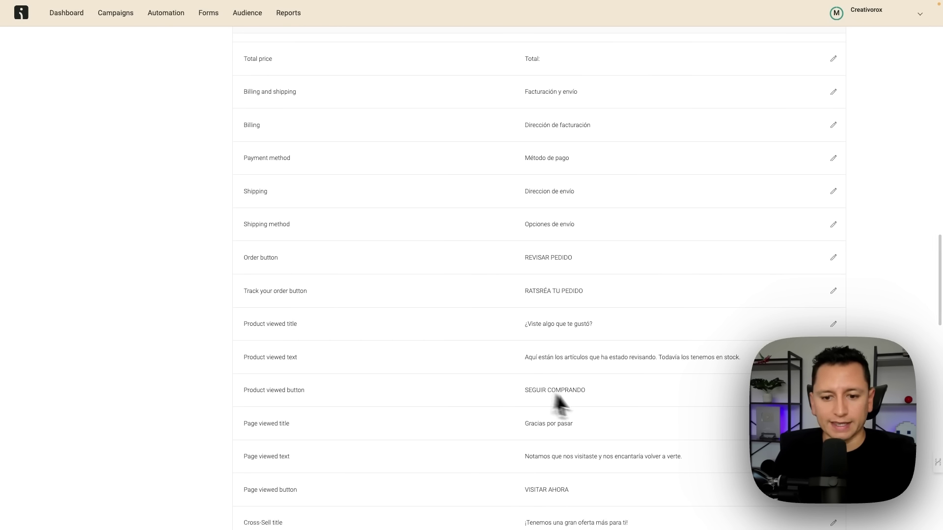
{"action": "scroll", "coordinate": [584, 376], "scroll_direction": "down", "scroll_amount": 8}
{"action": "scroll", "coordinate": [582, 369], "scroll_direction": "up", "scroll_amount": 10}
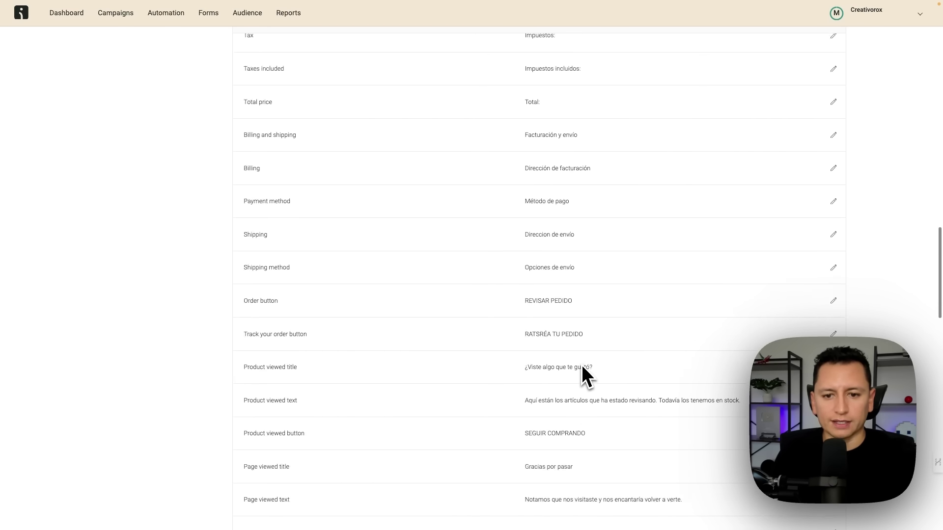
{"action": "scroll", "coordinate": [581, 363], "scroll_direction": "up", "scroll_amount": 12}
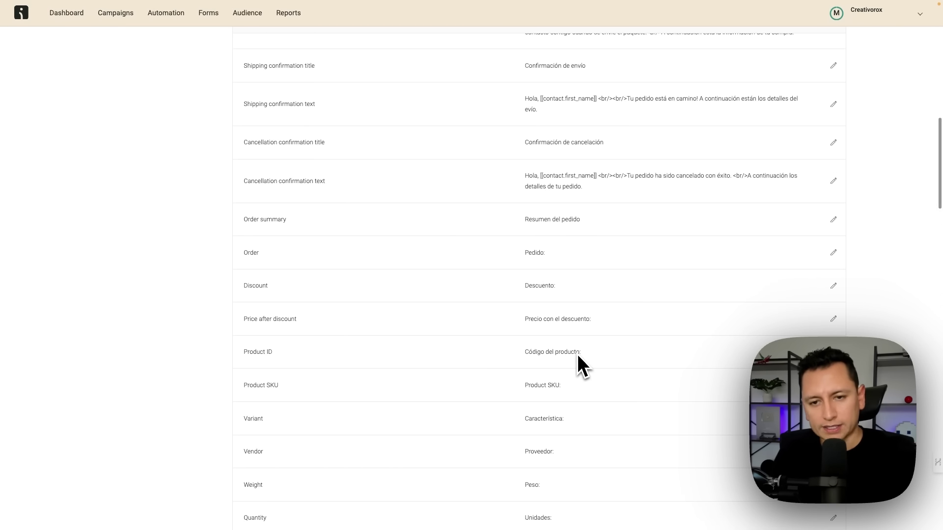
{"action": "scroll", "coordinate": [578, 357], "scroll_direction": "down", "scroll_amount": 20}
{"action": "scroll", "coordinate": [576, 354], "scroll_direction": "down", "scroll_amount": 11}
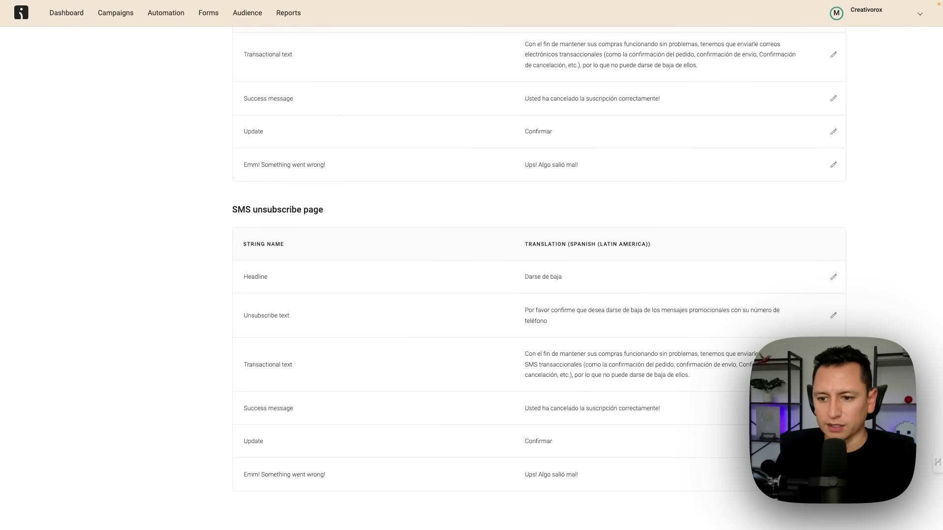
{"action": "scroll", "coordinate": [540, 311], "scroll_direction": "up", "scroll_amount": 20}
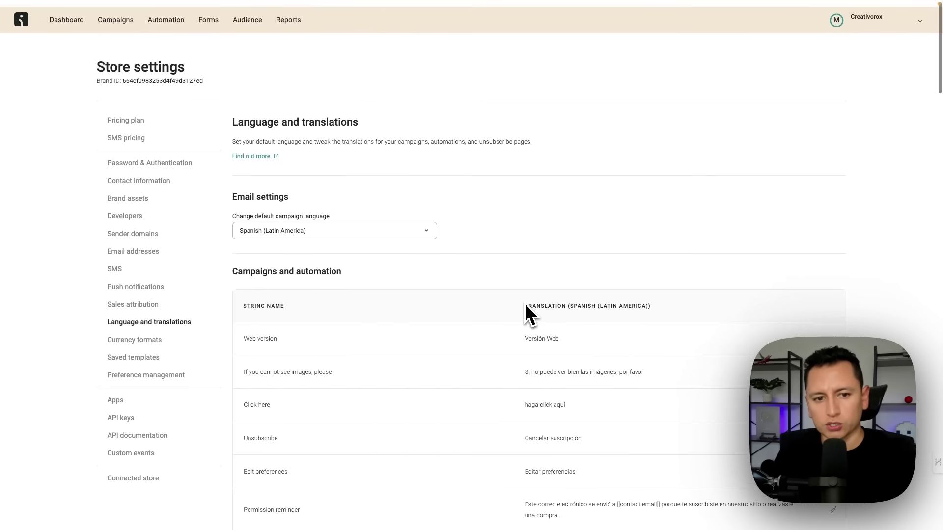
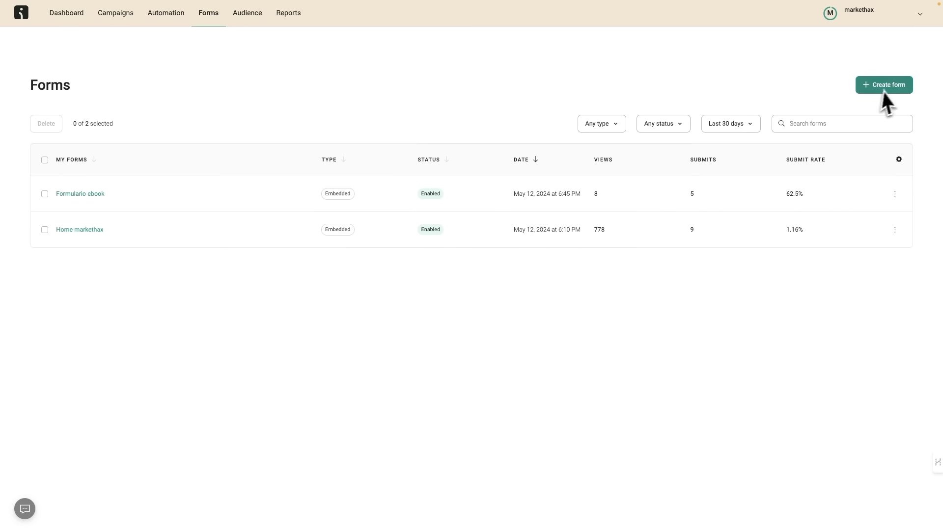
Start creating a new form and browse the available templates in the forms library
{"action": "left_click", "coordinate": [902, 89]}
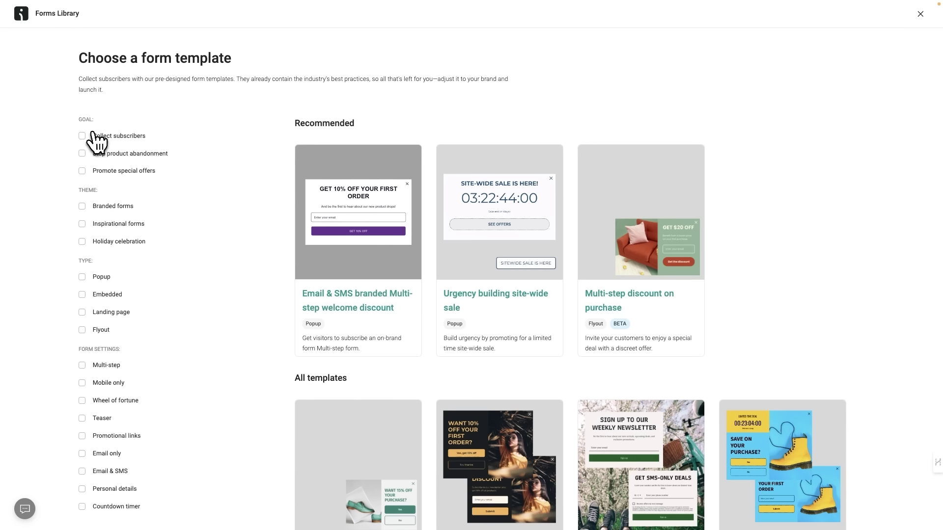
{"action": "scroll", "coordinate": [543, 326], "scroll_direction": "down", "scroll_amount": 20}
{"action": "scroll", "coordinate": [448, 279], "scroll_direction": "up", "scroll_amount": 20}
Examine the form templates for each goal separately: Collect subscribers, Stop product abandonment and Promote special offers
{"action": "left_click", "coordinate": [82, 136]}
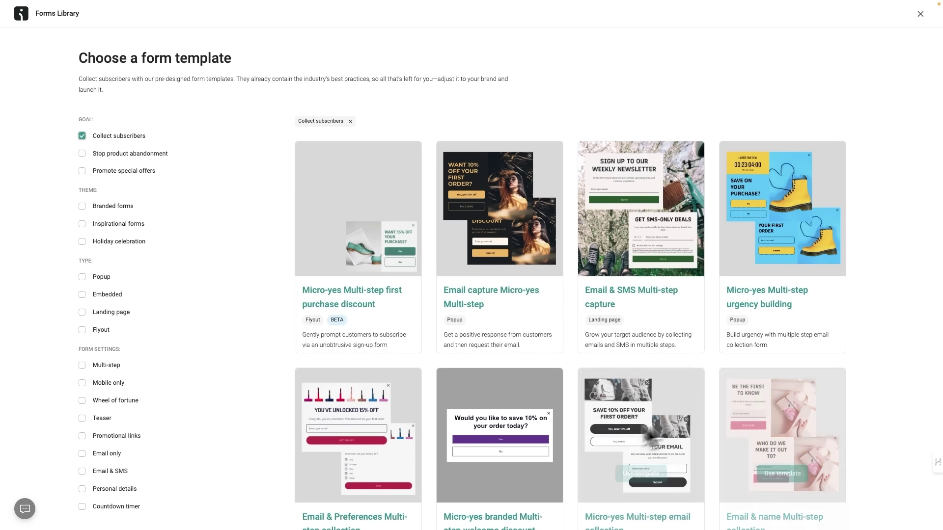
{"action": "left_click", "coordinate": [82, 137]}
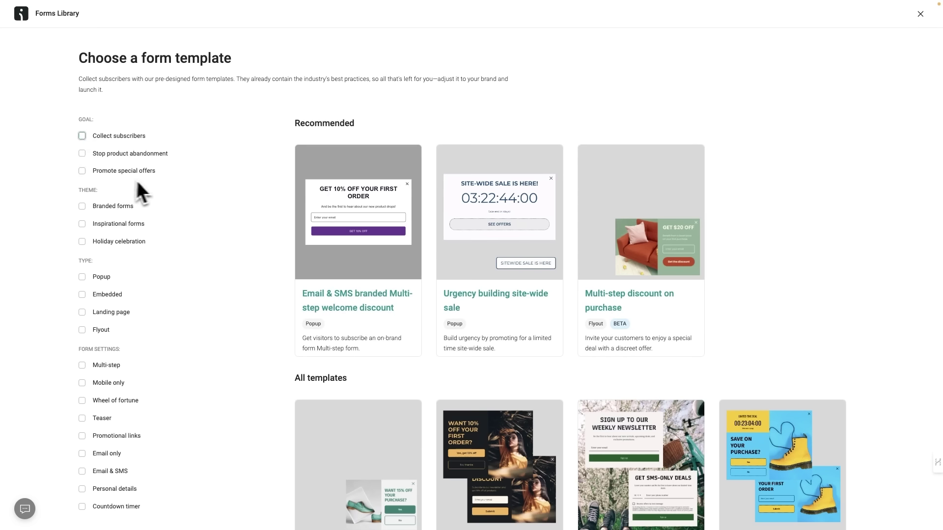
{"action": "left_click", "coordinate": [82, 154]}
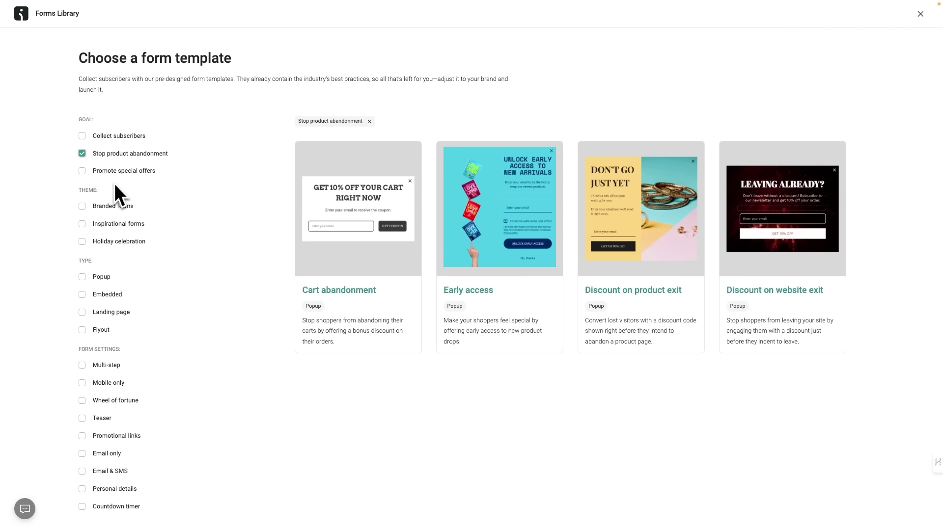
{"action": "left_click", "coordinate": [82, 153]}
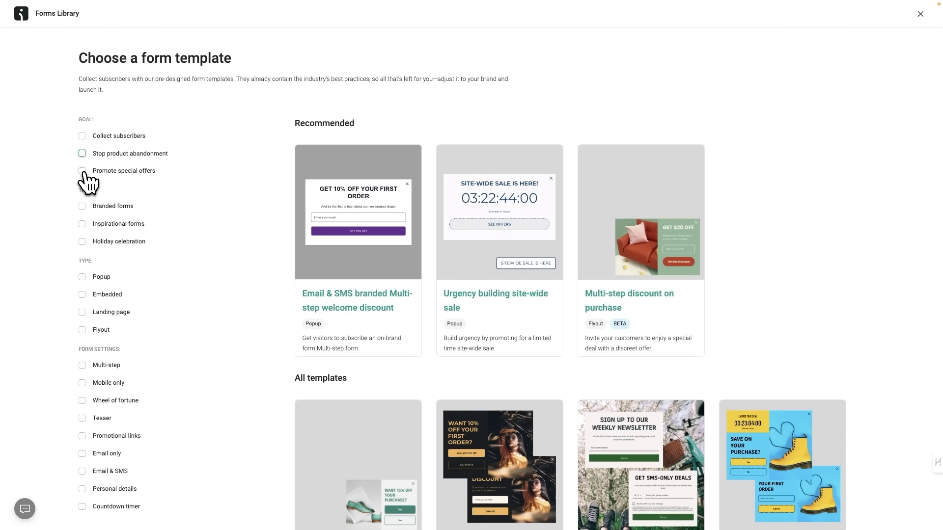
{"action": "left_click", "coordinate": [82, 171]}
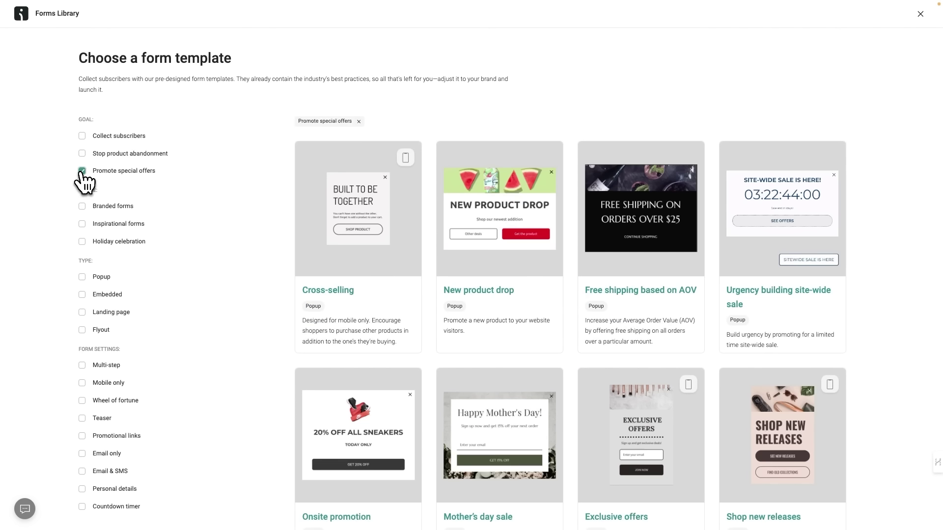
{"action": "left_click", "coordinate": [82, 171]}
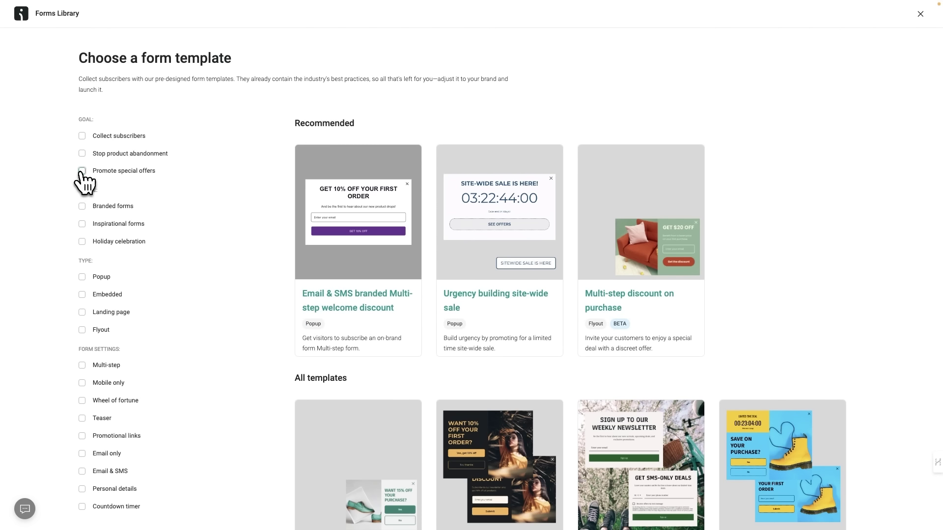
Examine the form templates for each theme separately: Branded forms, Inspirational forms and Holiday celebration
{"action": "left_click", "coordinate": [83, 207]}
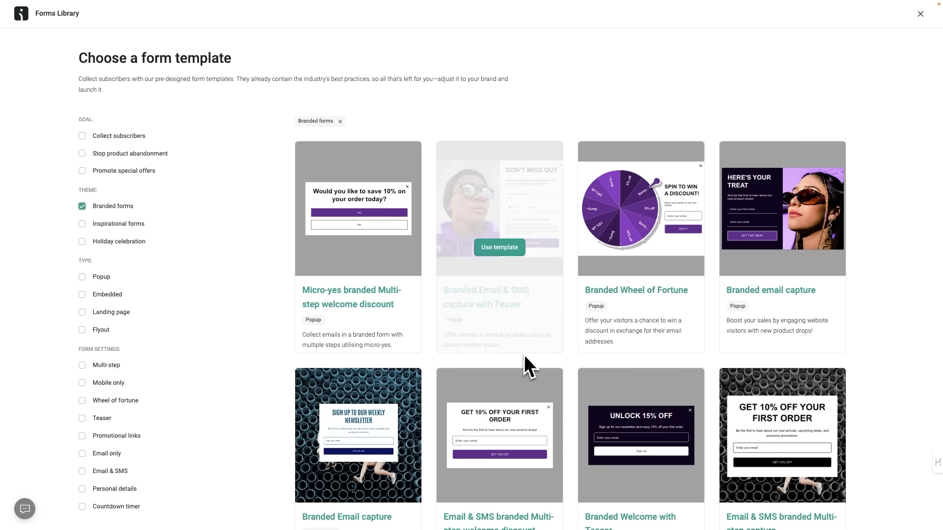
{"action": "scroll", "coordinate": [528, 352], "scroll_direction": "down", "scroll_amount": 5}
{"action": "scroll", "coordinate": [534, 354], "scroll_direction": "up", "scroll_amount": 5}
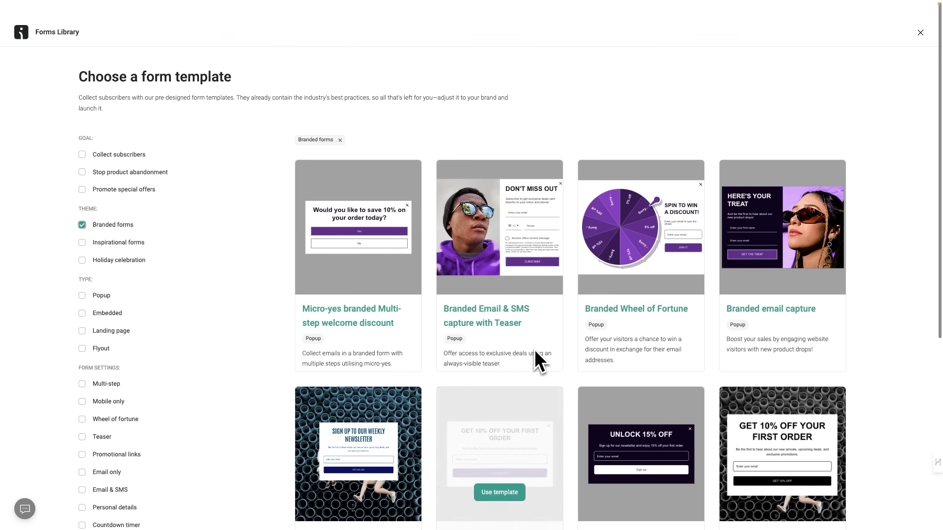
{"action": "left_click", "coordinate": [82, 207]}
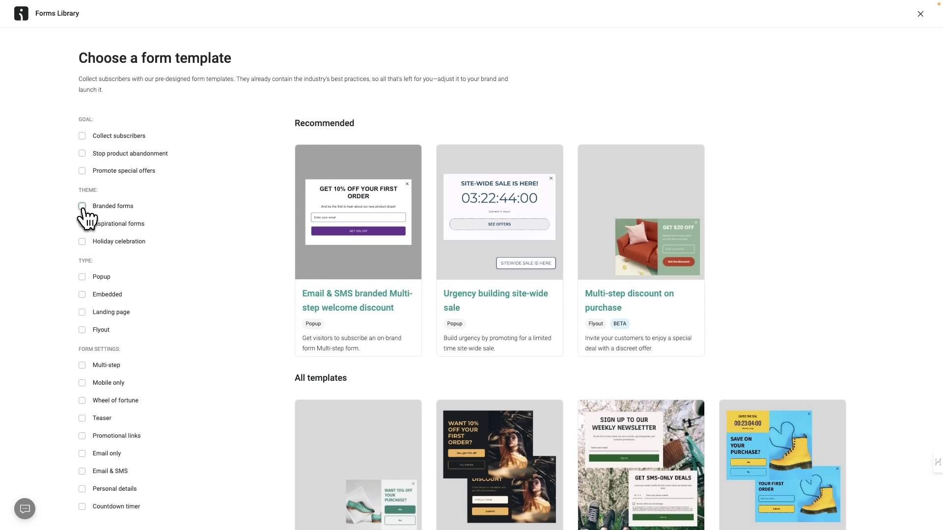
{"action": "left_click", "coordinate": [83, 225]}
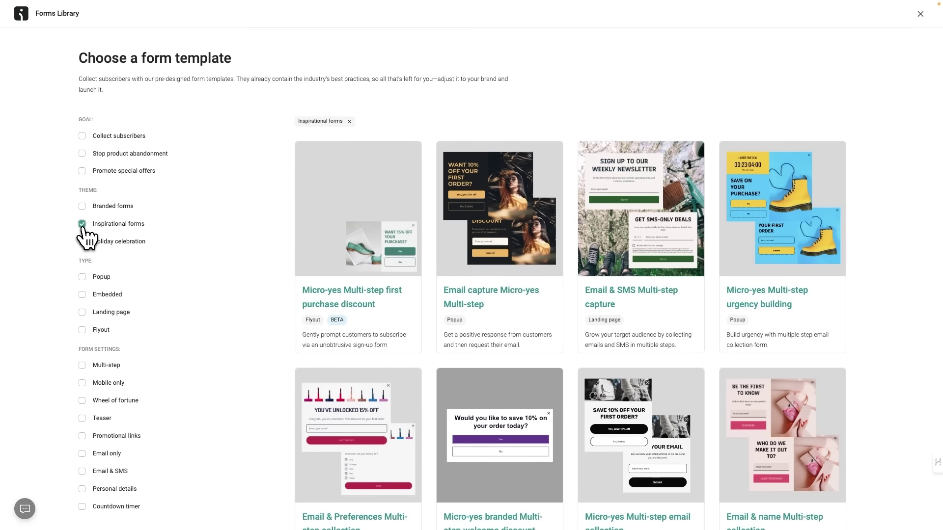
{"action": "left_click", "coordinate": [82, 225]}
{"action": "left_click", "coordinate": [83, 242]}
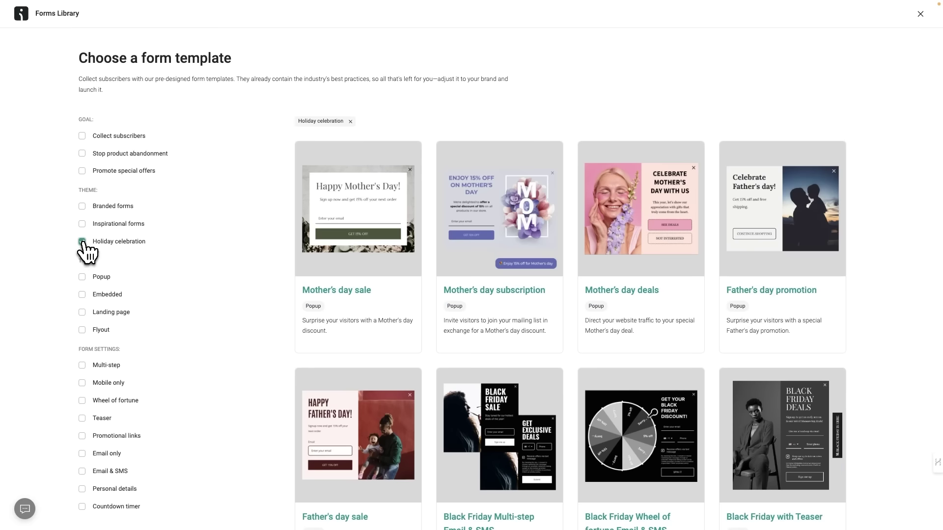
Clear the Holiday celebration filter and examine the Popup and Embedded form templates separately
{"action": "left_click", "coordinate": [82, 242]}
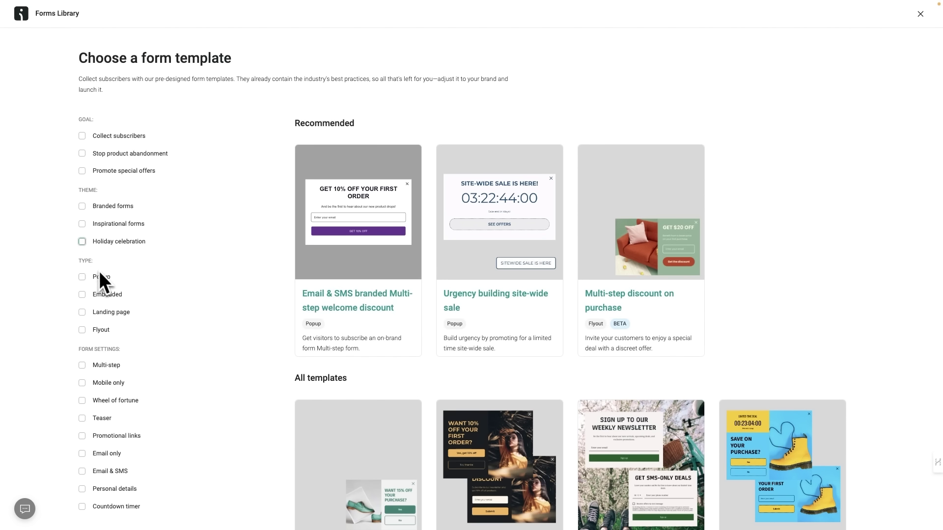
{"action": "scroll", "coordinate": [121, 280], "scroll_direction": "down", "scroll_amount": 3}
{"action": "scroll", "coordinate": [122, 280], "scroll_direction": "up", "scroll_amount": 3}
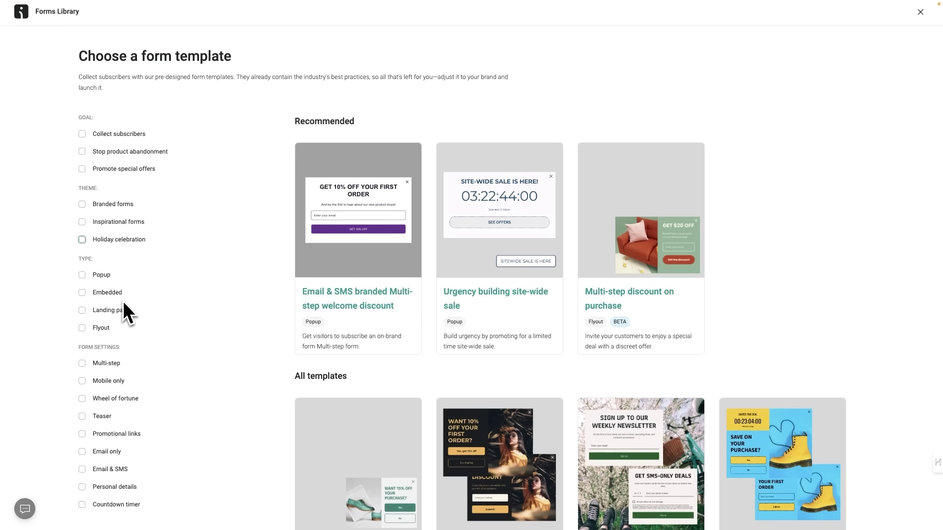
{"action": "left_click", "coordinate": [82, 275]}
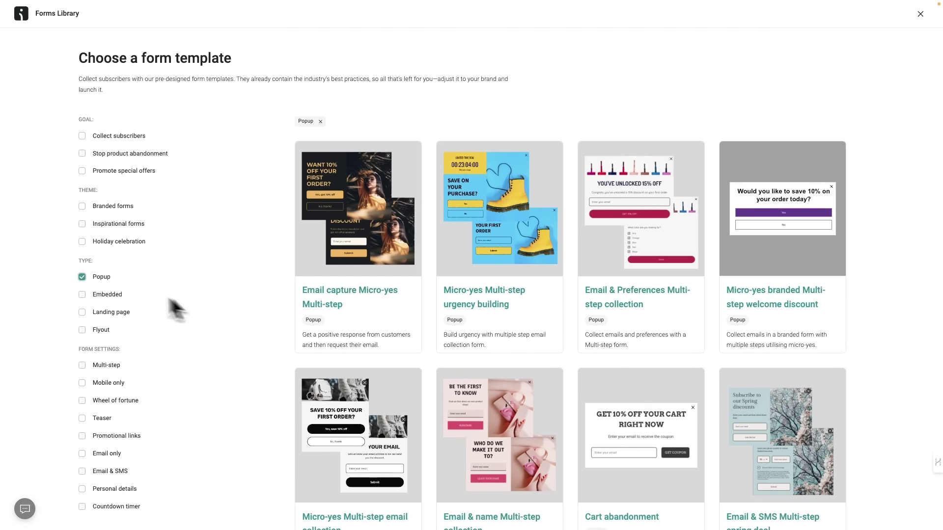
{"action": "left_click", "coordinate": [82, 277]}
{"action": "left_click", "coordinate": [82, 294]}
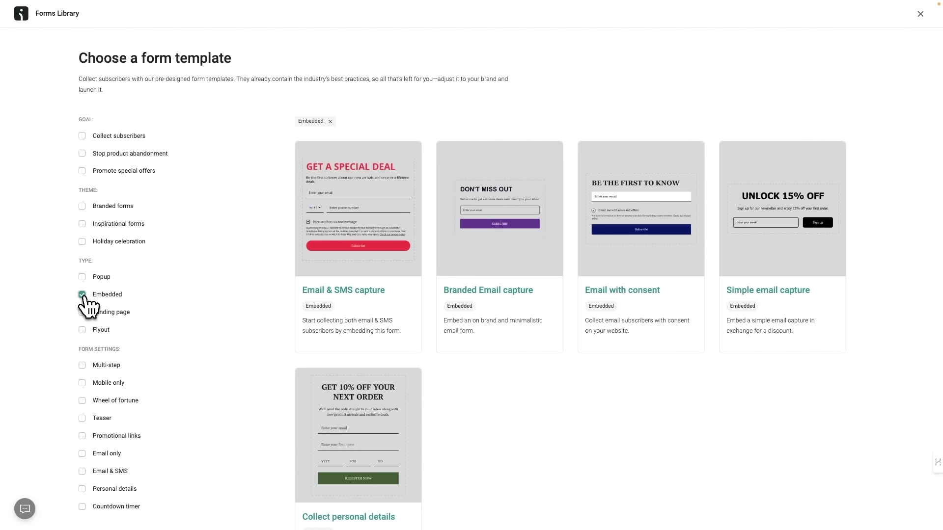
{"action": "left_click", "coordinate": [82, 296]}
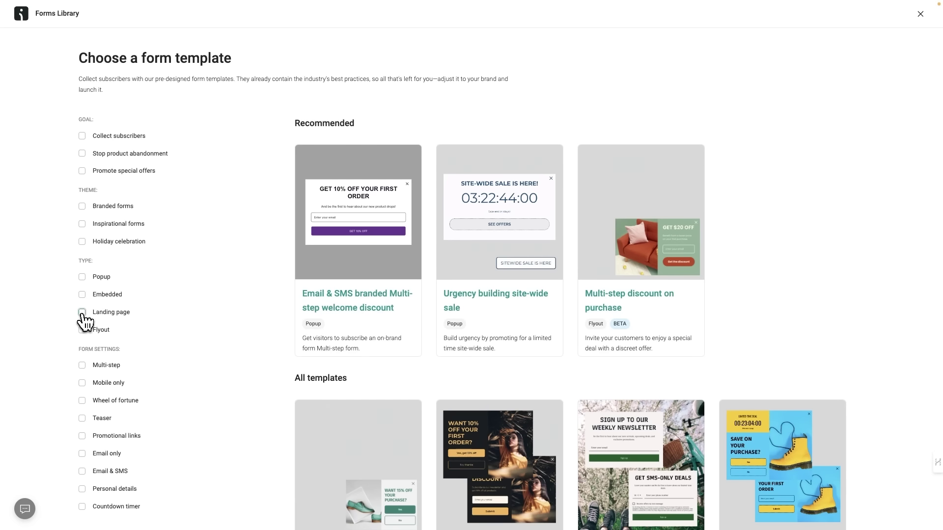
Examine the form templates of the Landing page and Flyout types one type at a time
{"action": "left_click", "coordinate": [82, 313]}
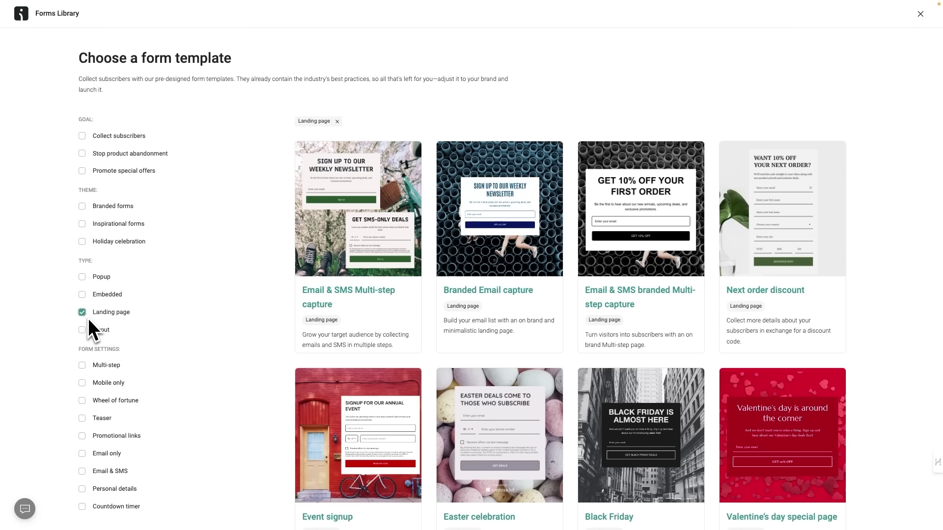
{"action": "left_click", "coordinate": [88, 318]}
{"action": "left_click", "coordinate": [87, 317]}
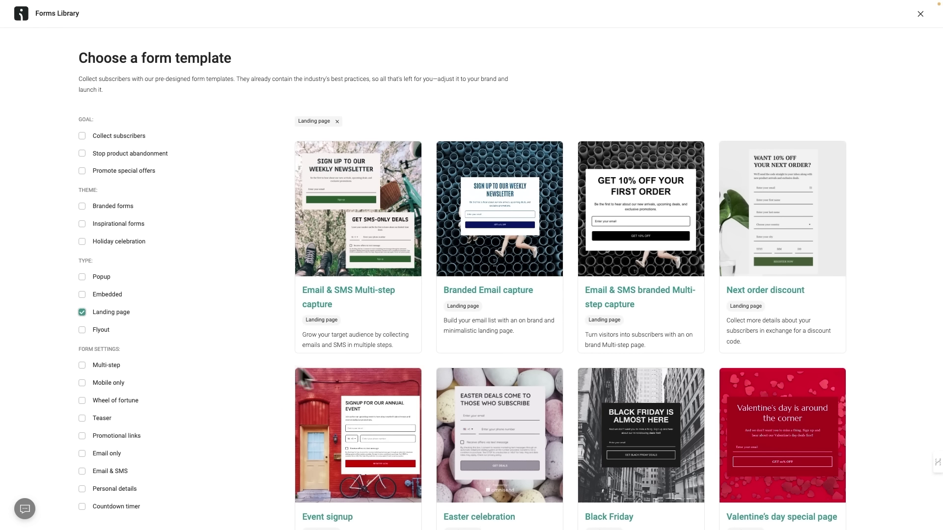
{"action": "left_click", "coordinate": [82, 313]}
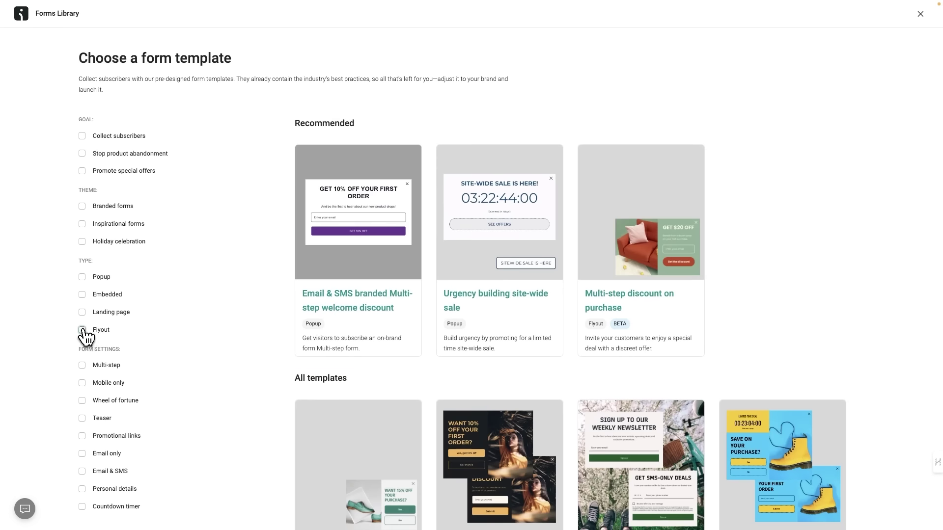
{"action": "left_click", "coordinate": [82, 330]}
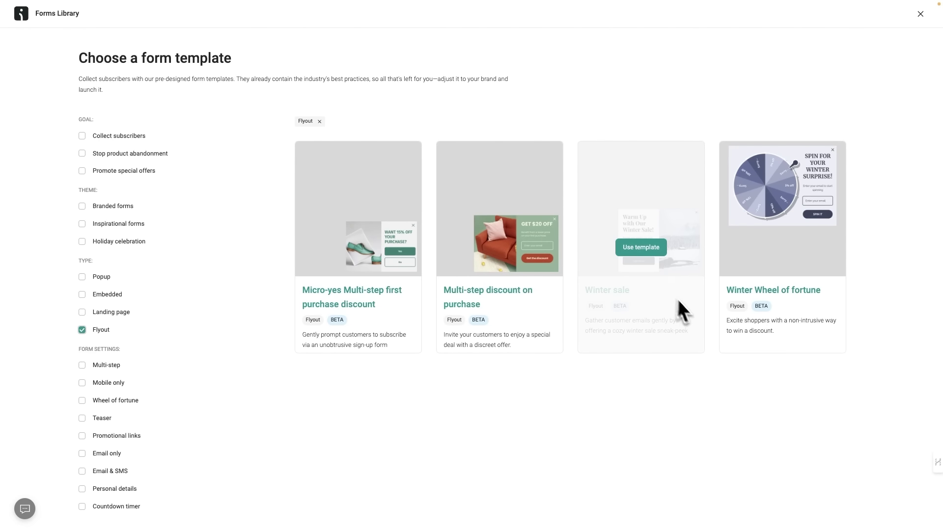
{"action": "mouse_move", "coordinate": [824, 184]}
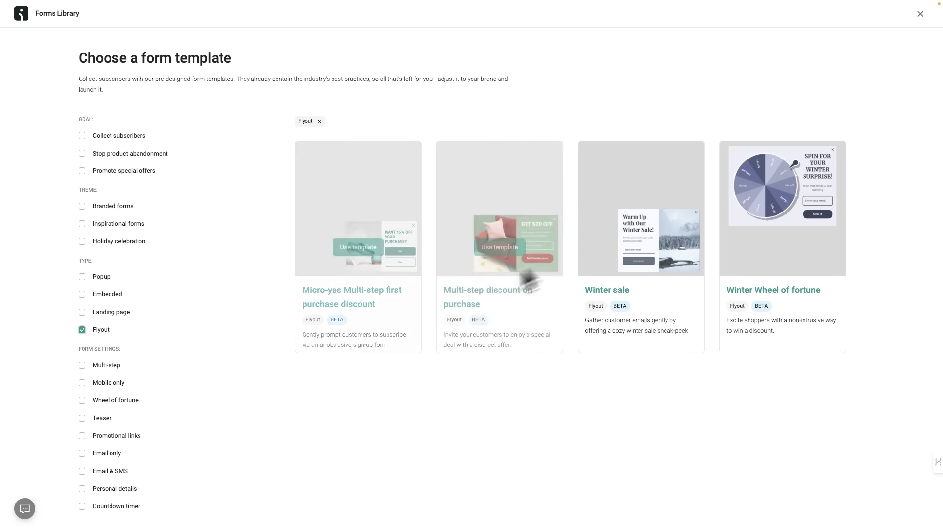
{"action": "mouse_move", "coordinate": [501, 243]}
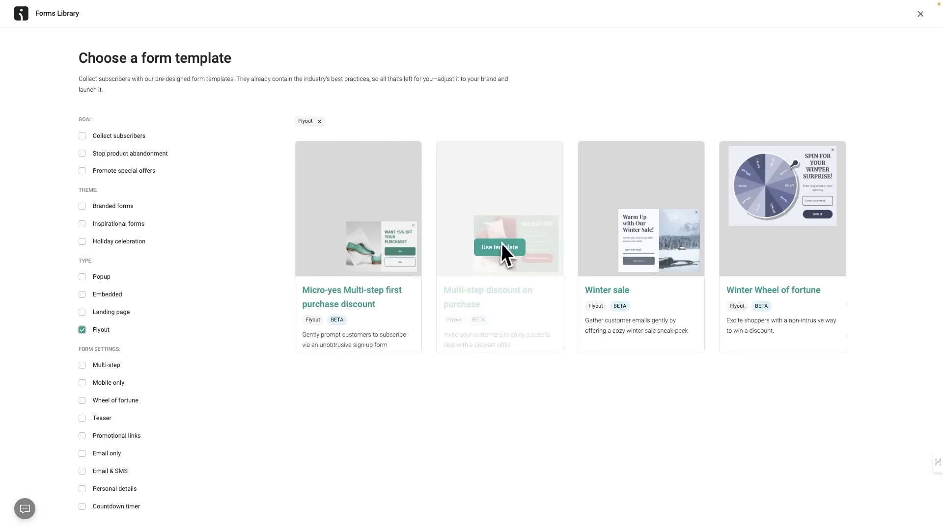
{"action": "left_click", "coordinate": [82, 329]}
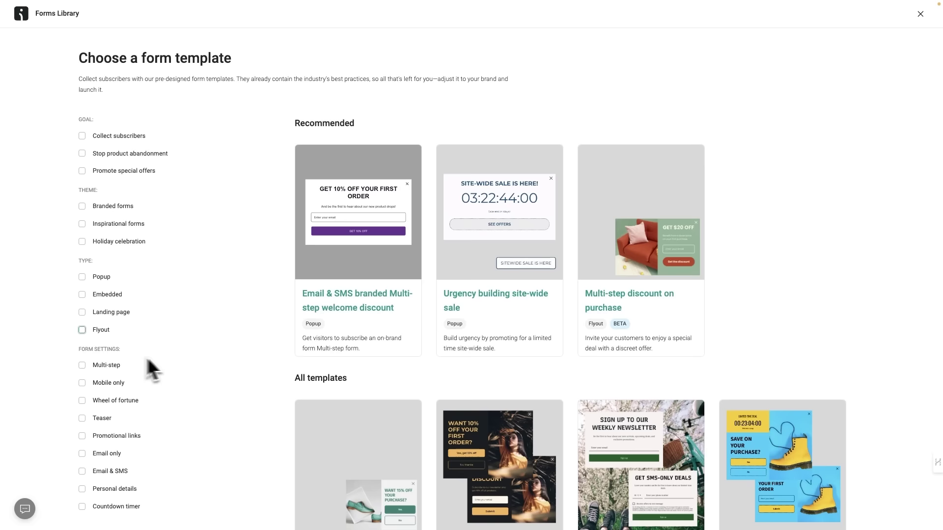
Examine the form templates for the Multi-step, Mobile only and Wheel of fortune settings, one filter at a time
{"action": "scroll", "coordinate": [184, 362], "scroll_direction": "down", "scroll_amount": 2}
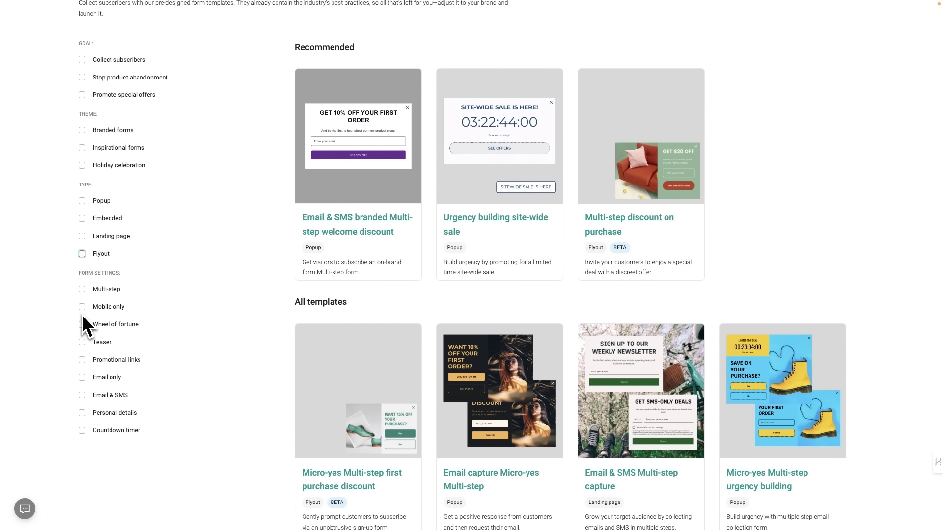
{"action": "left_click", "coordinate": [82, 289]}
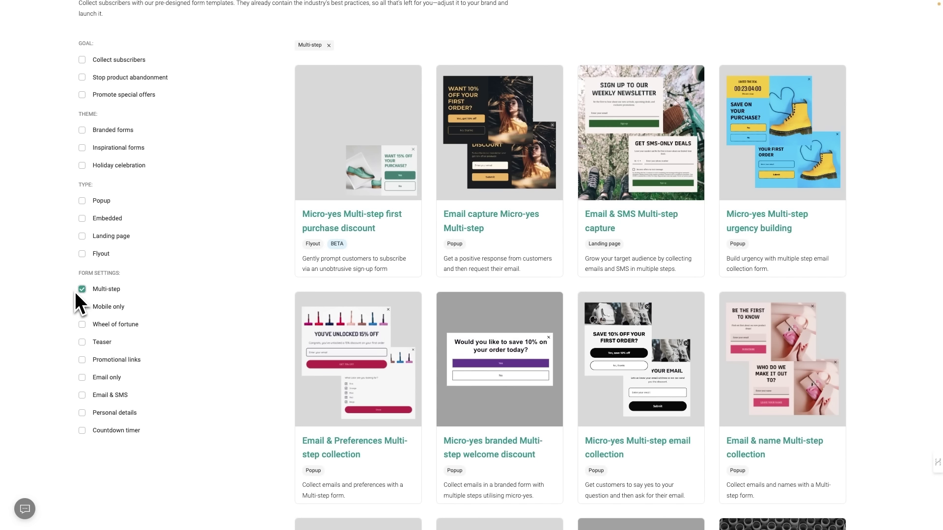
{"action": "left_click", "coordinate": [82, 289]}
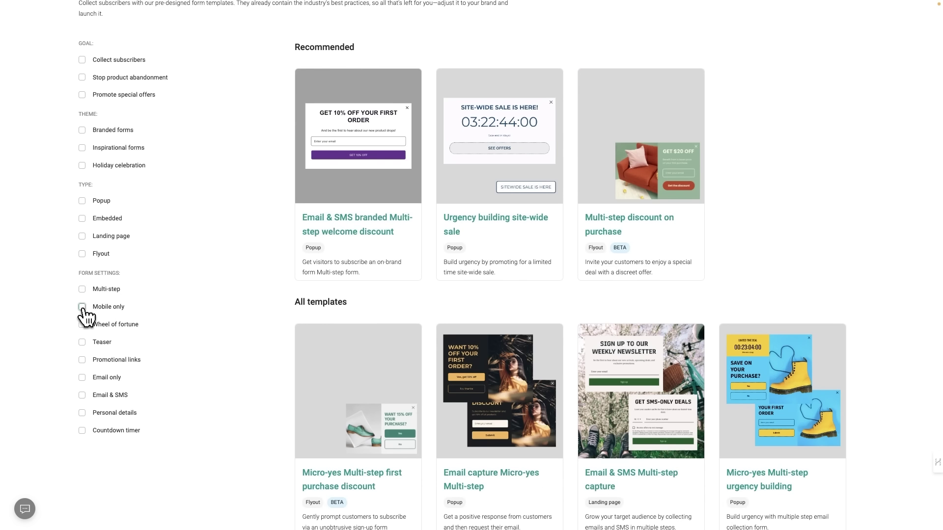
{"action": "left_click", "coordinate": [82, 307]}
{"action": "left_click", "coordinate": [82, 308]}
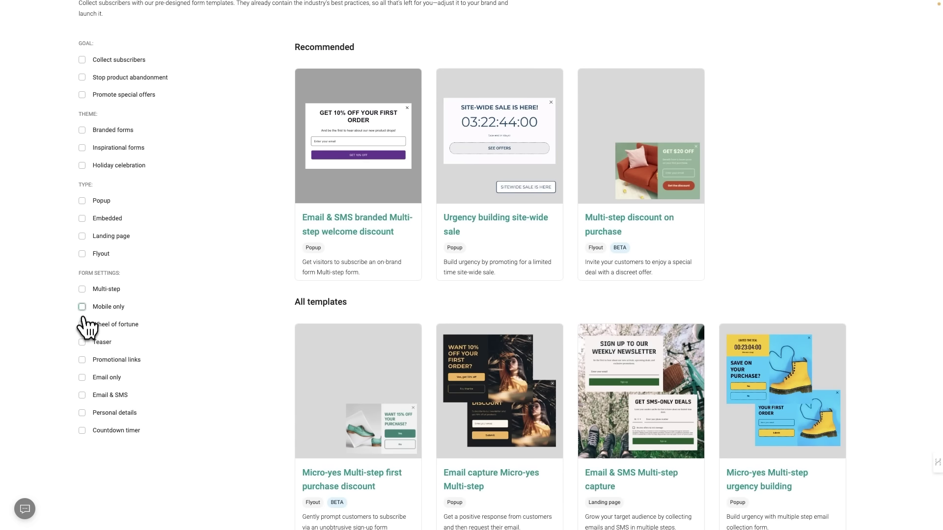
{"action": "left_click", "coordinate": [83, 324]}
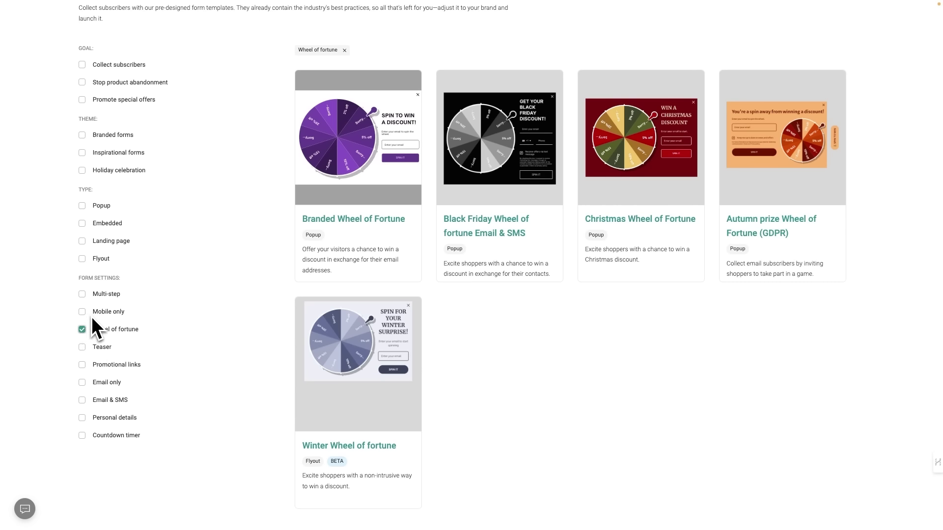
{"action": "mouse_move", "coordinate": [317, 238]}
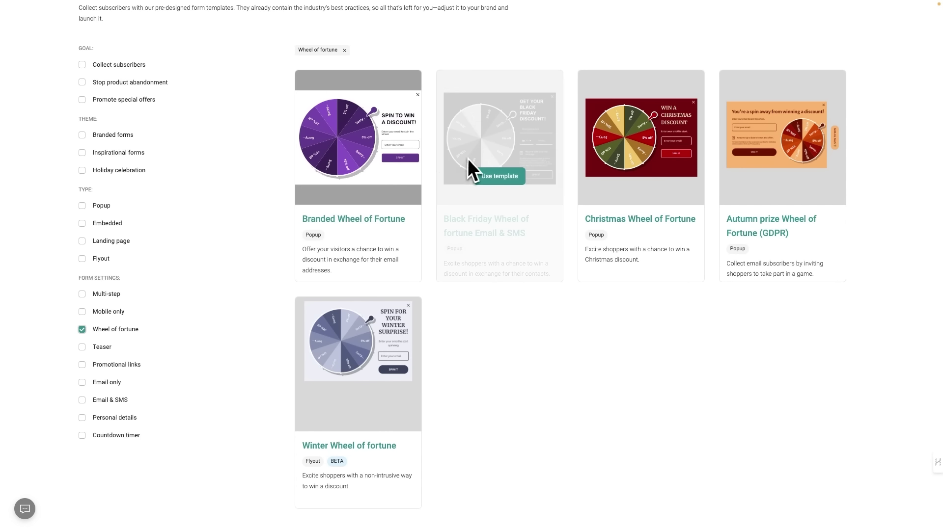
{"action": "mouse_move", "coordinate": [406, 152]}
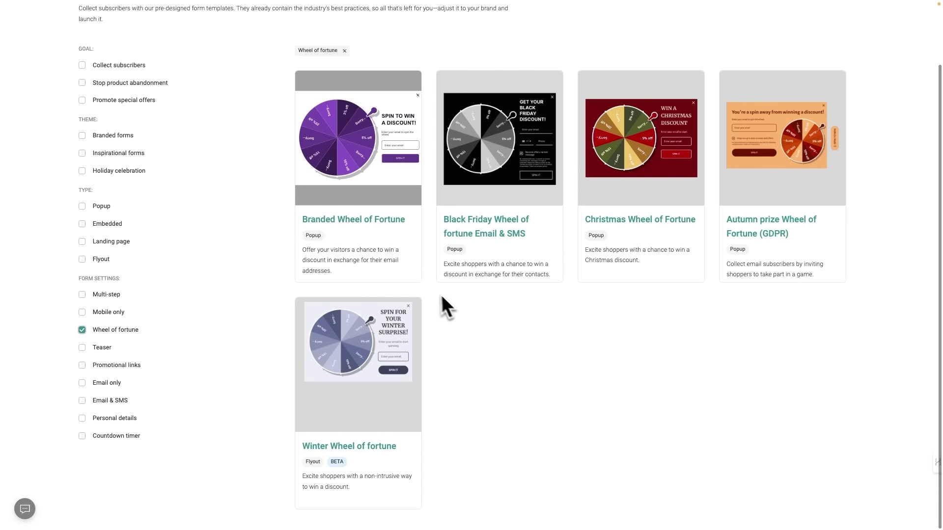
{"action": "scroll", "coordinate": [408, 228], "scroll_direction": "down", "scroll_amount": 1}
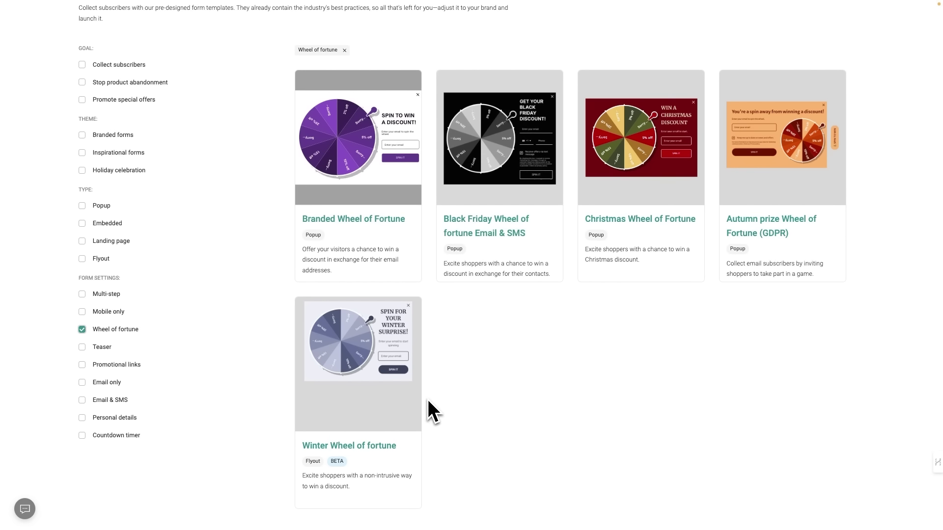
{"action": "left_click", "coordinate": [82, 330]}
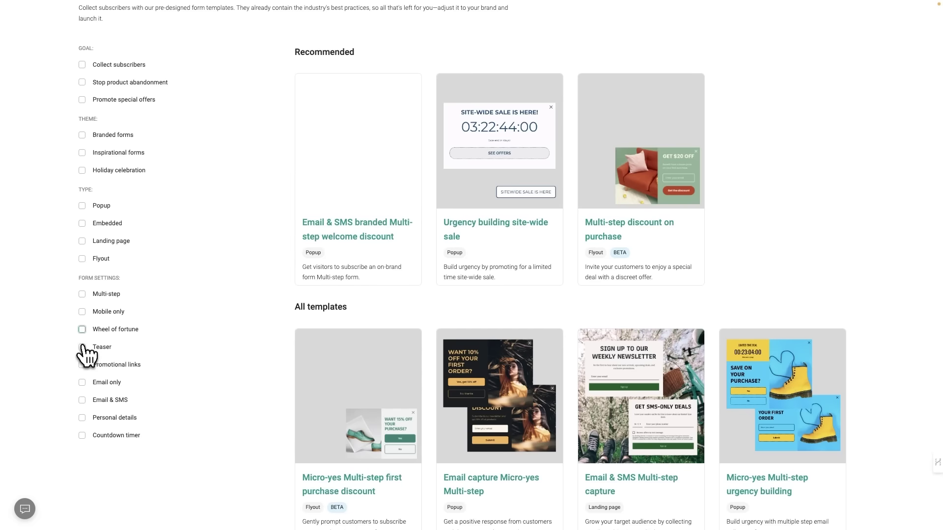
Examine the form templates for the Teaser, Promotional links and Email only settings, one filter at a time
{"action": "left_click", "coordinate": [82, 347]}
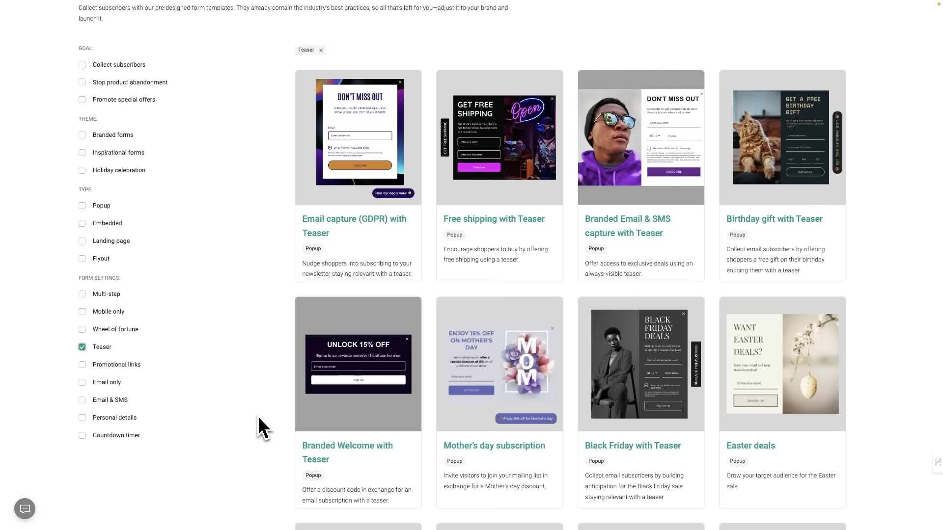
{"action": "left_click", "coordinate": [81, 347]}
{"action": "left_click", "coordinate": [82, 365]}
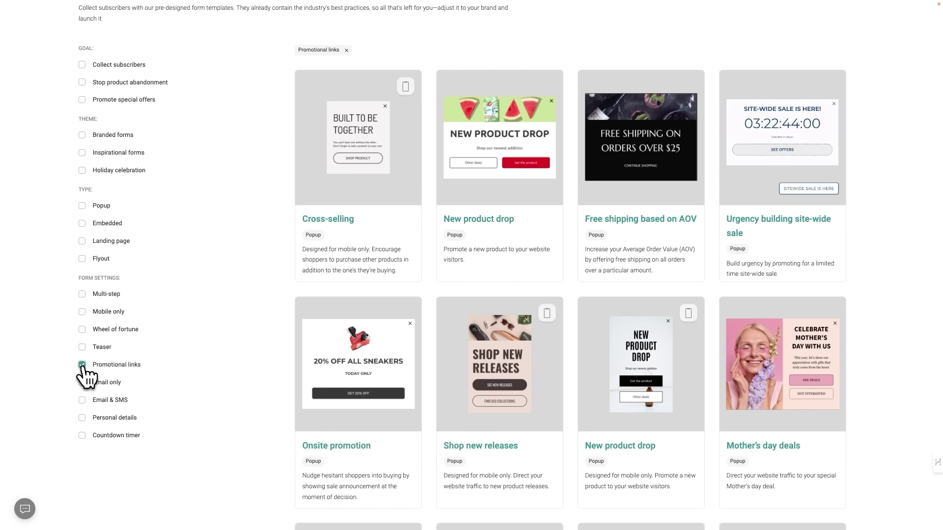
{"action": "left_click", "coordinate": [82, 364]}
{"action": "left_click", "coordinate": [82, 382]}
{"action": "left_click", "coordinate": [82, 383]}
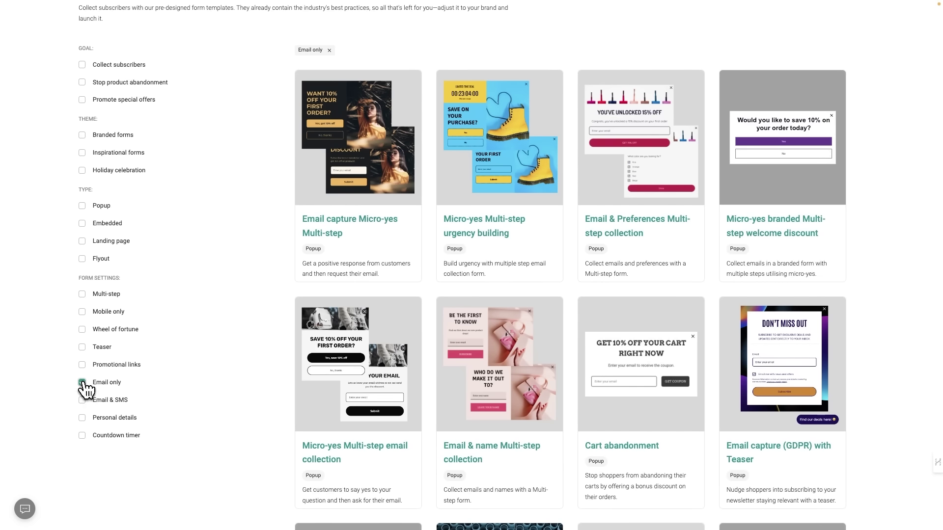
Examine the templates for Email & SMS, Personal details and Countdown timer separately, leaving the library unfiltered at the end
{"action": "left_click", "coordinate": [82, 399]}
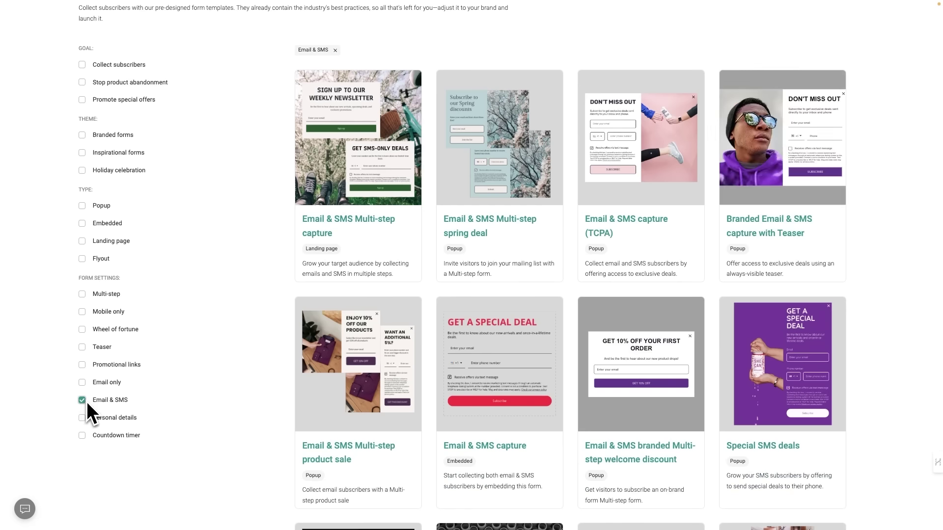
{"action": "mouse_move", "coordinate": [498, 379]}
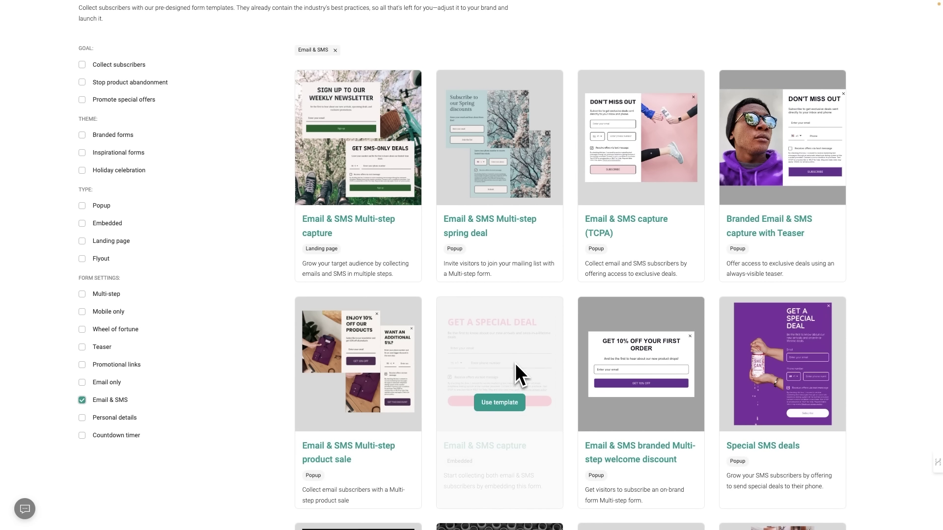
{"action": "mouse_move", "coordinate": [407, 423]}
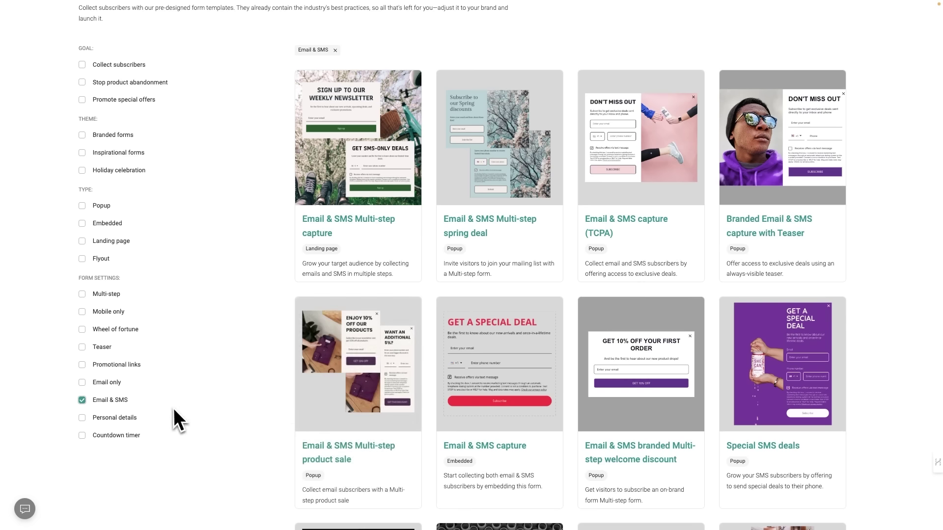
{"action": "left_click", "coordinate": [82, 399]}
{"action": "left_click", "coordinate": [82, 418]}
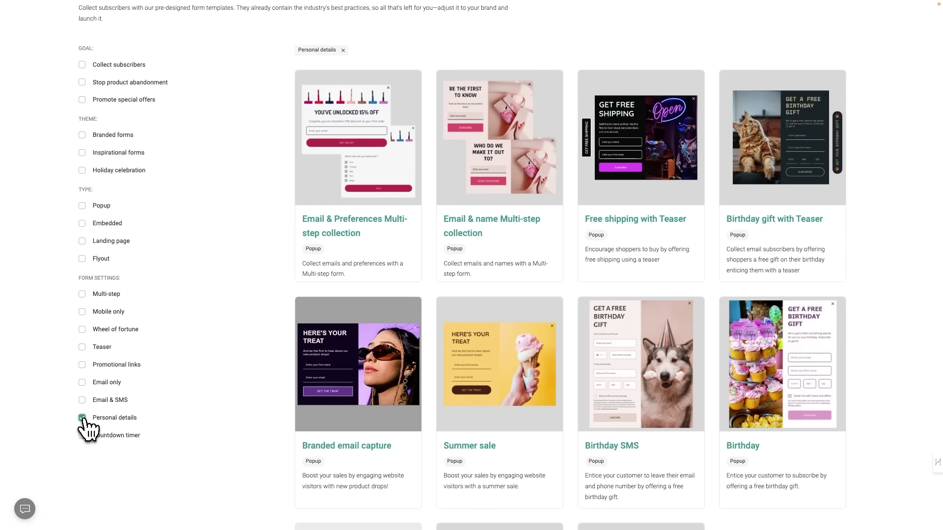
{"action": "left_click", "coordinate": [82, 418]}
{"action": "left_click", "coordinate": [83, 435]}
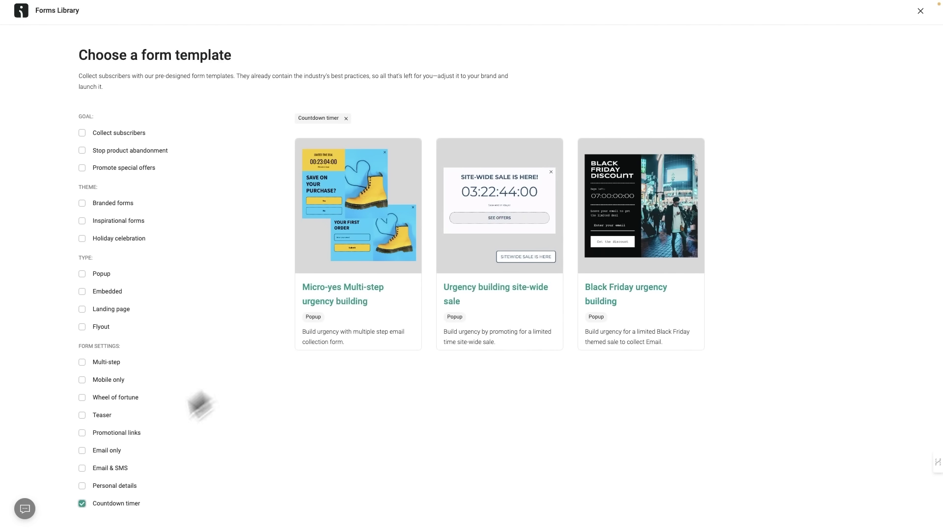
{"action": "left_click", "coordinate": [82, 504]}
{"action": "scroll", "coordinate": [718, 346], "scroll_direction": "down", "scroll_amount": 10}
{"action": "scroll", "coordinate": [693, 339], "scroll_direction": "up", "scroll_amount": 15}
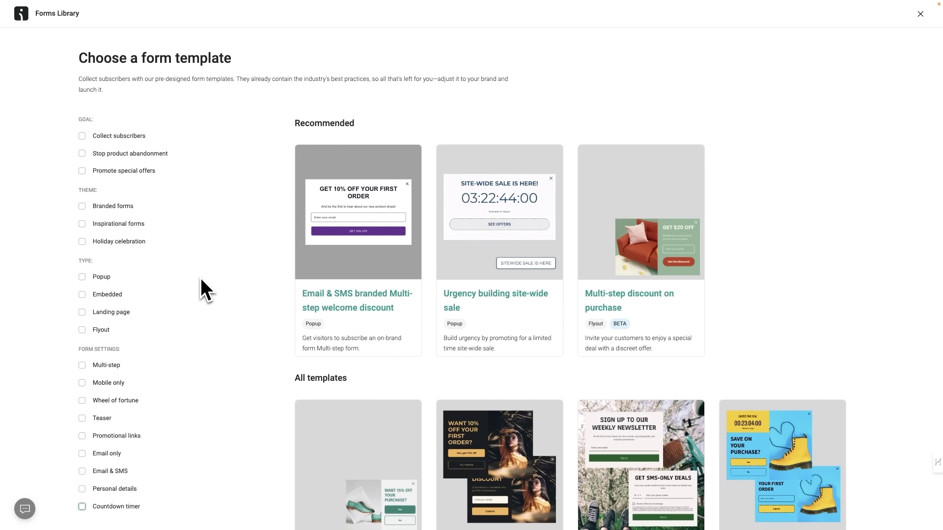
Filter the forms library to the Popup type and browse its templates for a suitable signup form
{"action": "left_click", "coordinate": [82, 277]}
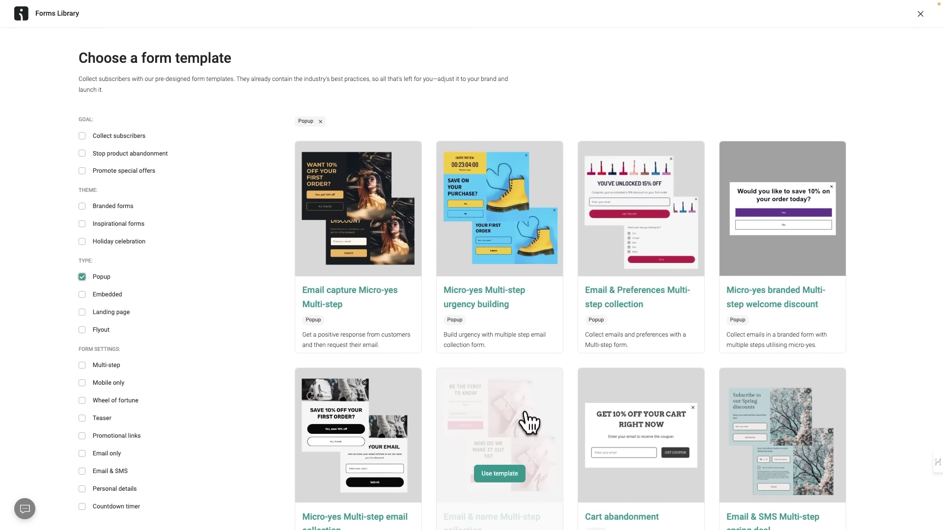
{"action": "scroll", "coordinate": [525, 393], "scroll_direction": "down", "scroll_amount": 5}
{"action": "scroll", "coordinate": [533, 418], "scroll_direction": "down", "scroll_amount": 7}
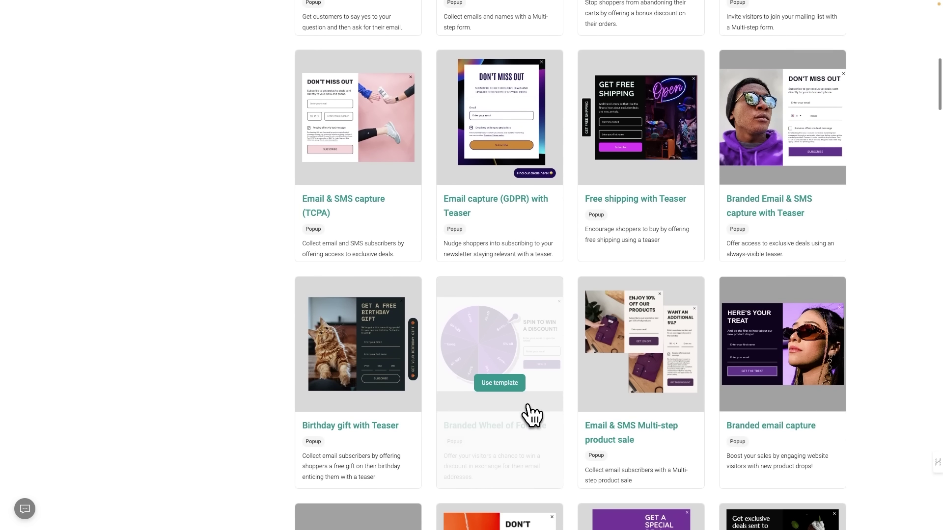
{"action": "scroll", "coordinate": [531, 415], "scroll_direction": "down", "scroll_amount": 5}
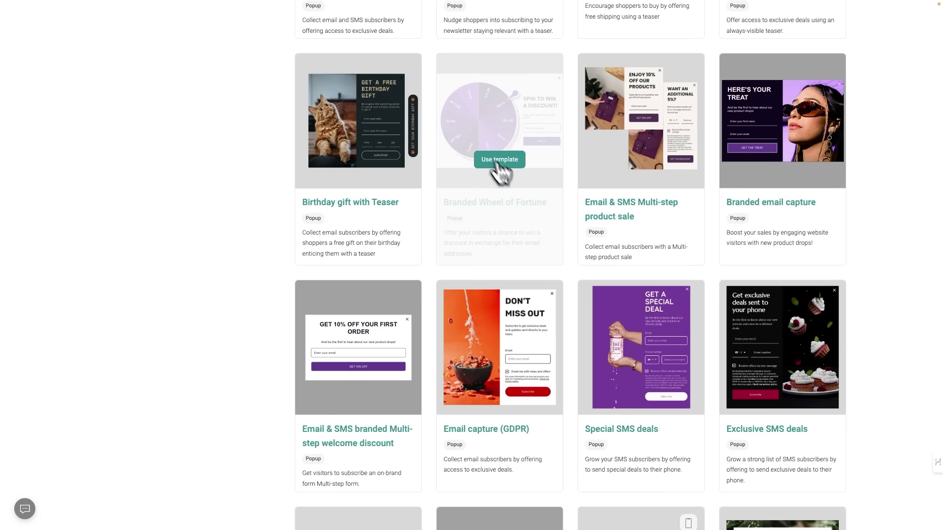
{"action": "scroll", "coordinate": [499, 237], "scroll_direction": "up", "scroll_amount": 20}
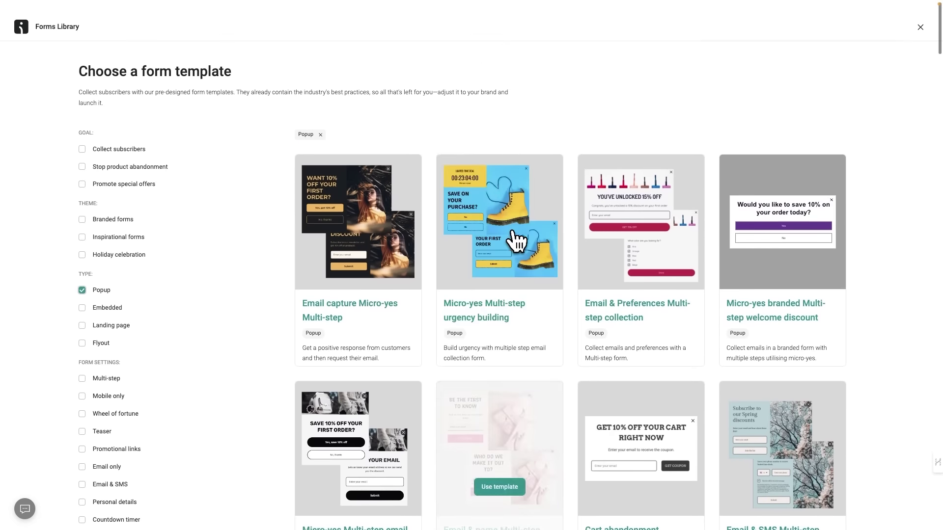
{"action": "scroll", "coordinate": [564, 257], "scroll_direction": "down", "scroll_amount": 7}
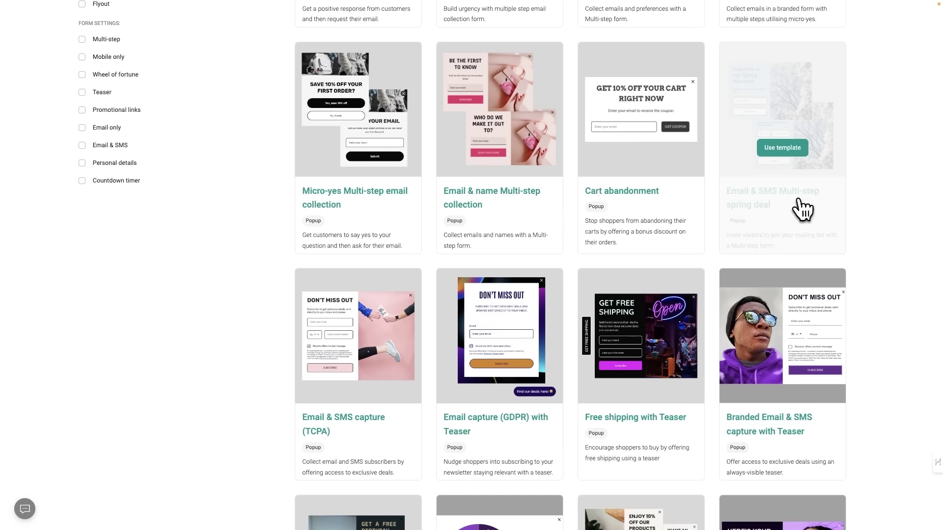
Start a new popup form from the Branded email capture template in the forms library
{"action": "scroll", "coordinate": [244, 200], "scroll_direction": "up", "scroll_amount": 3}
{"action": "scroll", "coordinate": [244, 200], "scroll_direction": "up", "scroll_amount": 4}
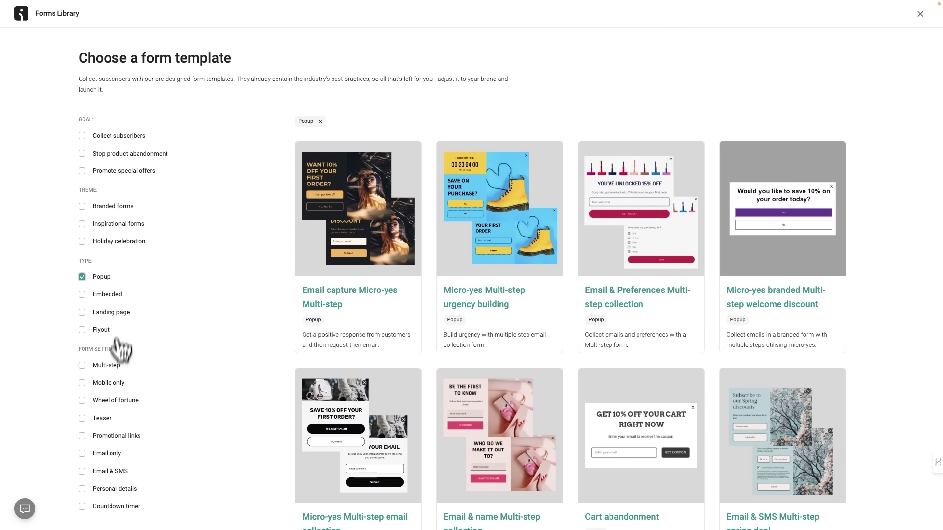
{"action": "scroll", "coordinate": [542, 326], "scroll_direction": "down", "scroll_amount": 12}
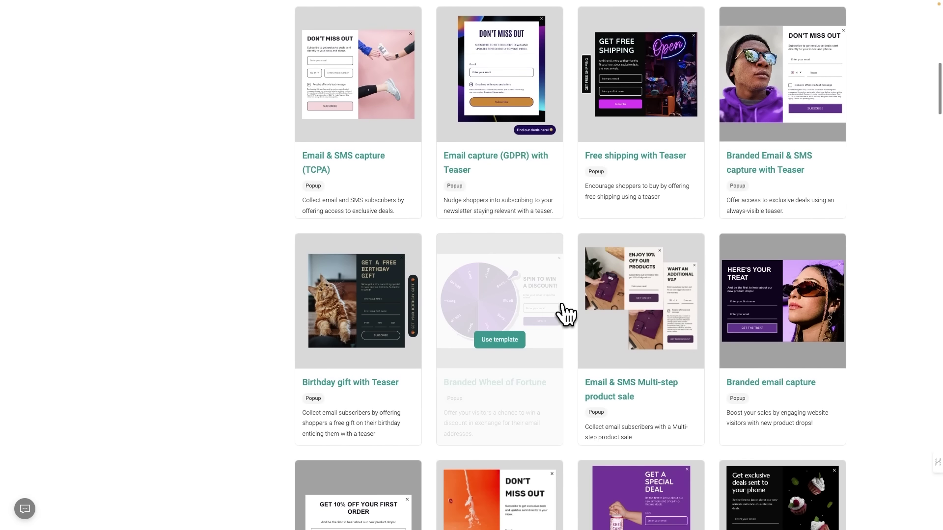
{"action": "left_click", "coordinate": [791, 338]}
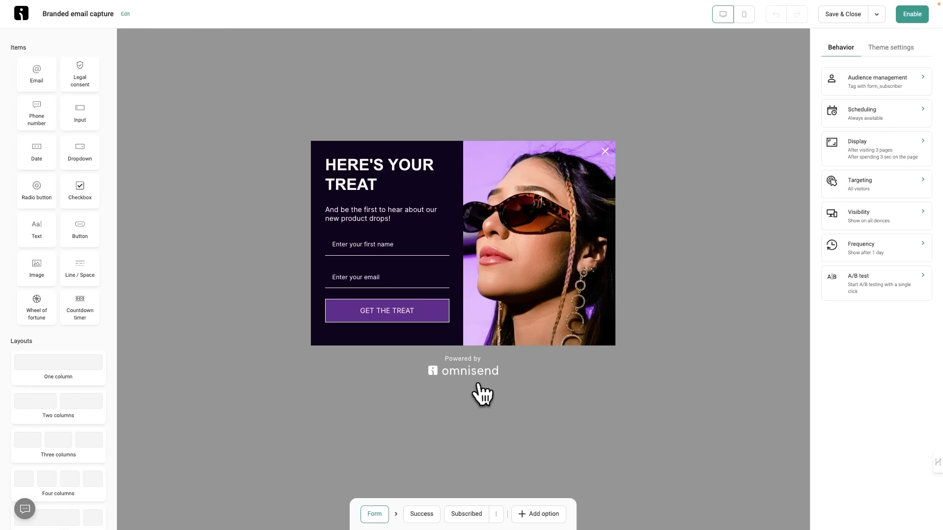
Replace the popup's heading text with "Suscríbete al boletín"
{"action": "left_click", "coordinate": [378, 178]}
{"action": "double_click", "coordinate": [381, 181]}
{"action": "key", "text": "BackSpace"}
{"action": "key", "text": "BackSpace"}
{"action": "key", "text": "BackSpace"}
{"action": "key", "text": "BackSpace"}
{"action": "key", "text": "BackSpace"}
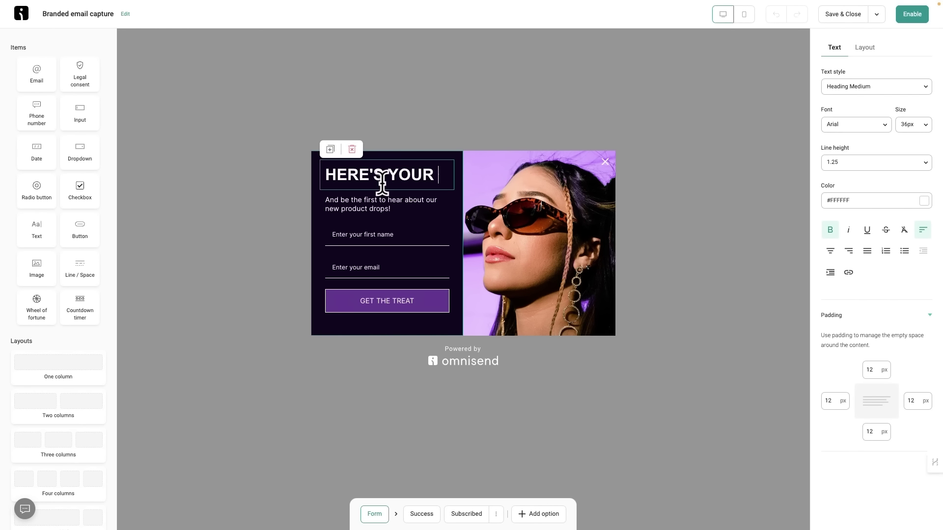
{"action": "key", "text": "BackSpace"}
{"action": "type", "text": "Suscribet"}
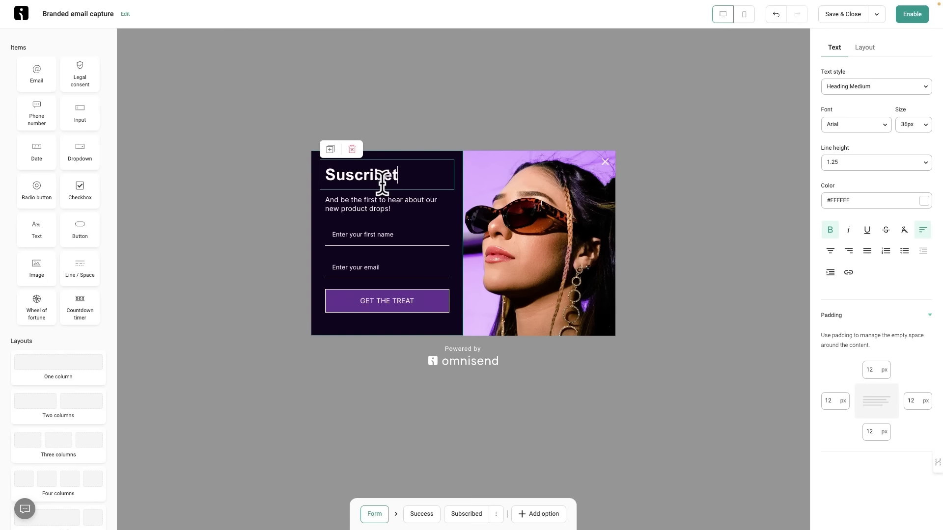
{"action": "type", "text": "boletín"}
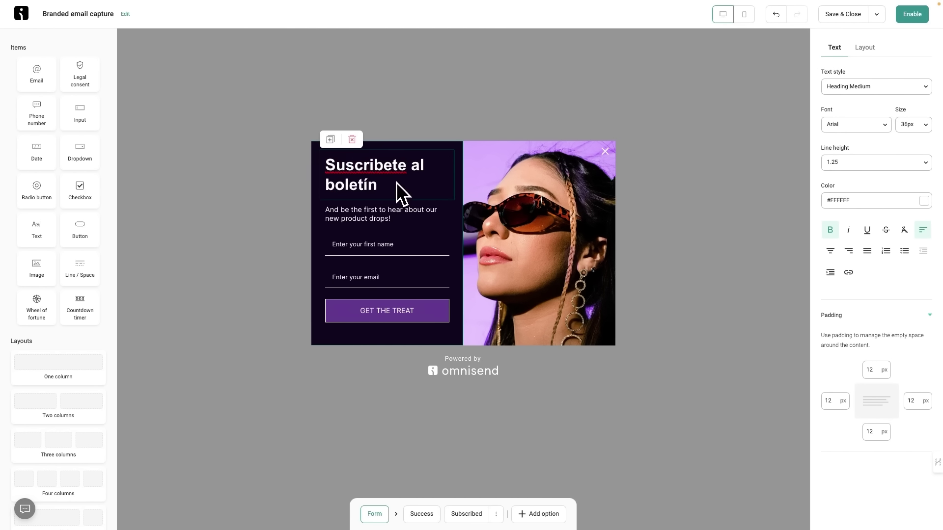
{"action": "key", "text": "BackSpace"}
{"action": "type", "text": "í"}
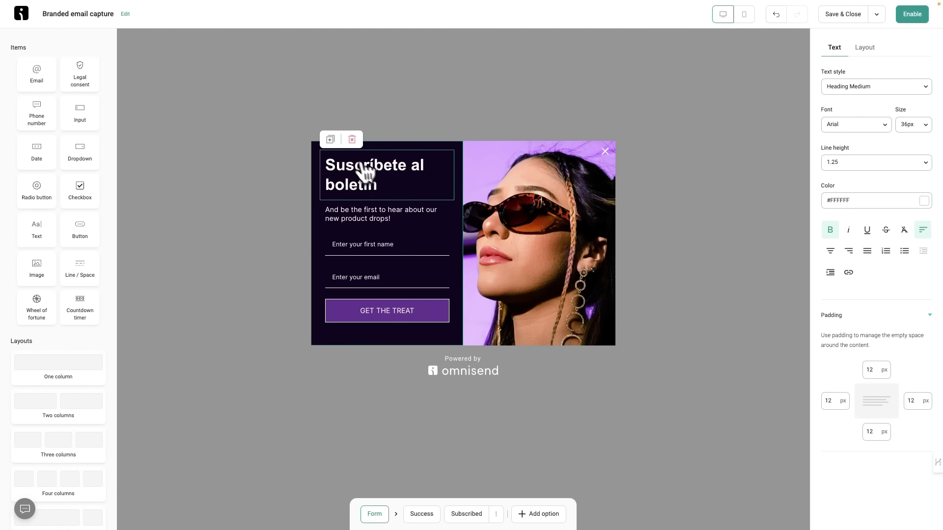
Duplicate the popup's heading block and delete the copy, checking the email field and the paragraph as well
{"action": "left_click", "coordinate": [331, 139]}
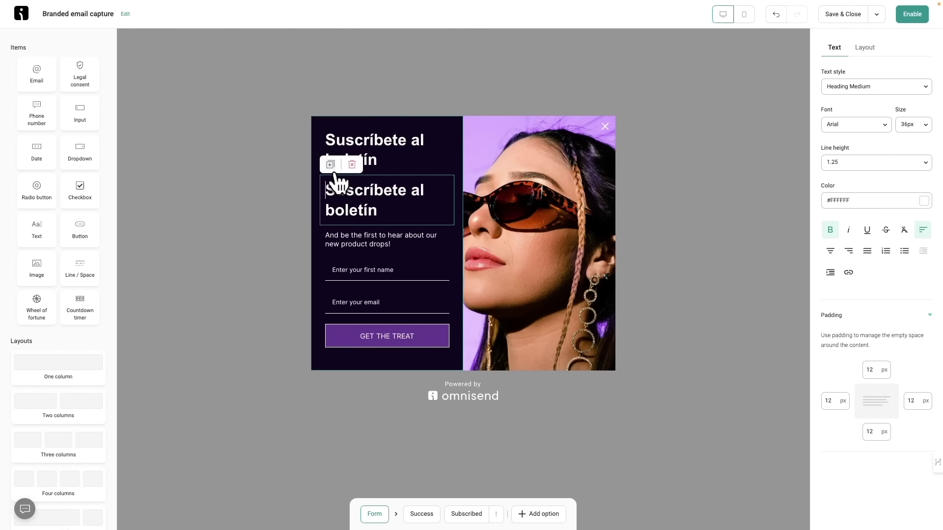
{"action": "left_click", "coordinate": [352, 164]}
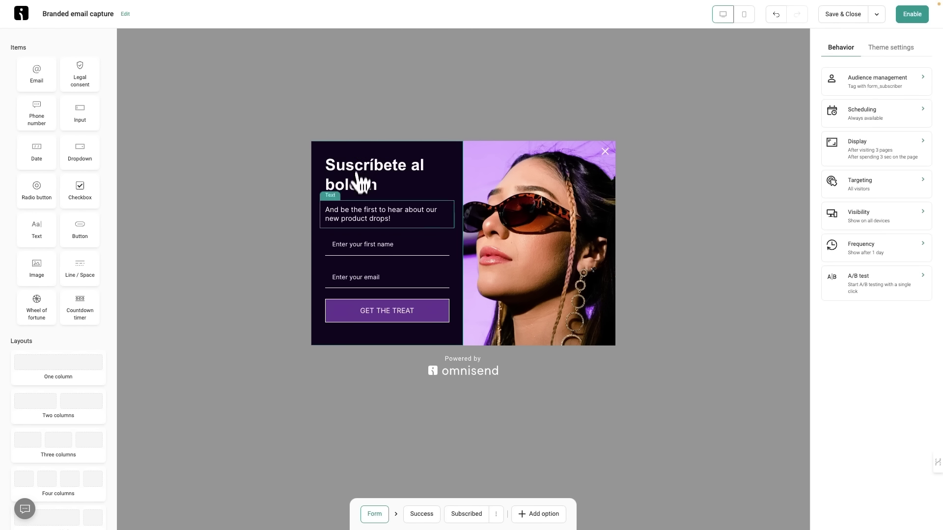
{"action": "left_click", "coordinate": [395, 278]}
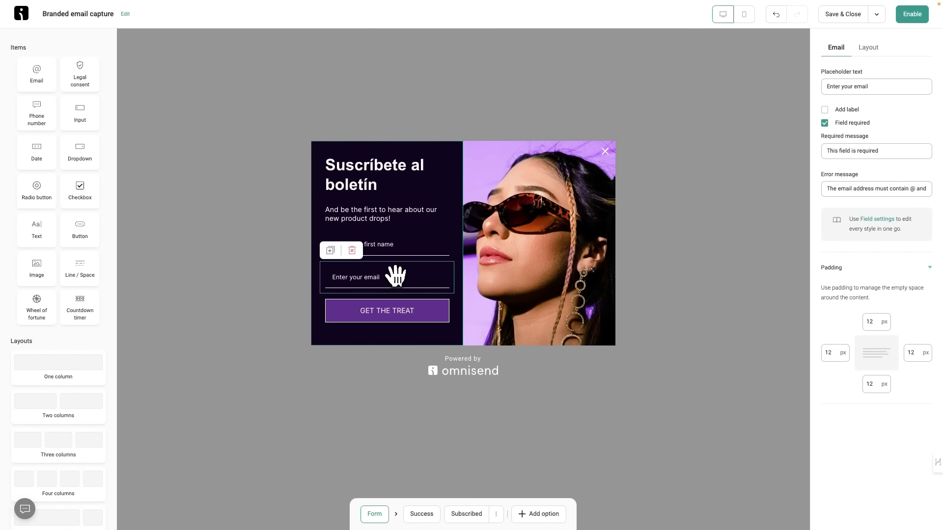
{"action": "left_click", "coordinate": [399, 215]}
{"action": "left_click", "coordinate": [400, 183]}
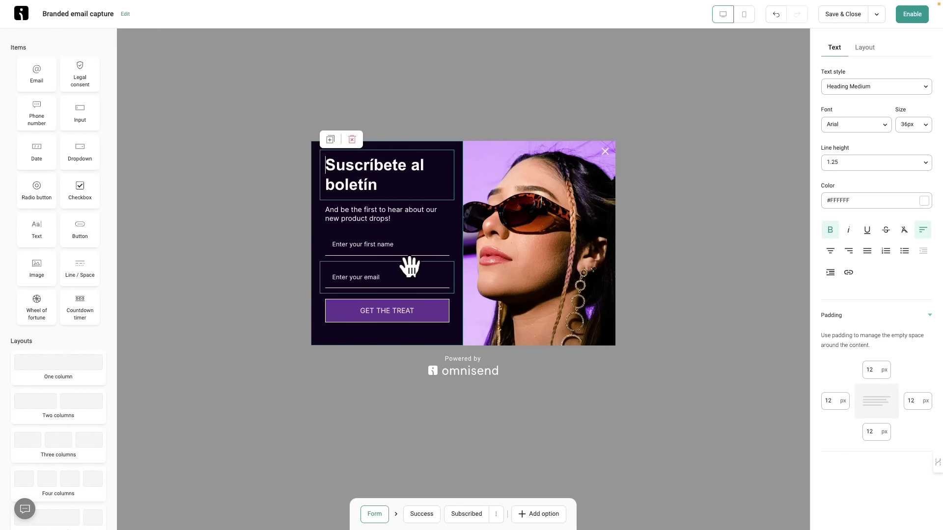
Add a second Email field above the popup's submit button and delete it again
{"action": "left_click", "coordinate": [279, 237]}
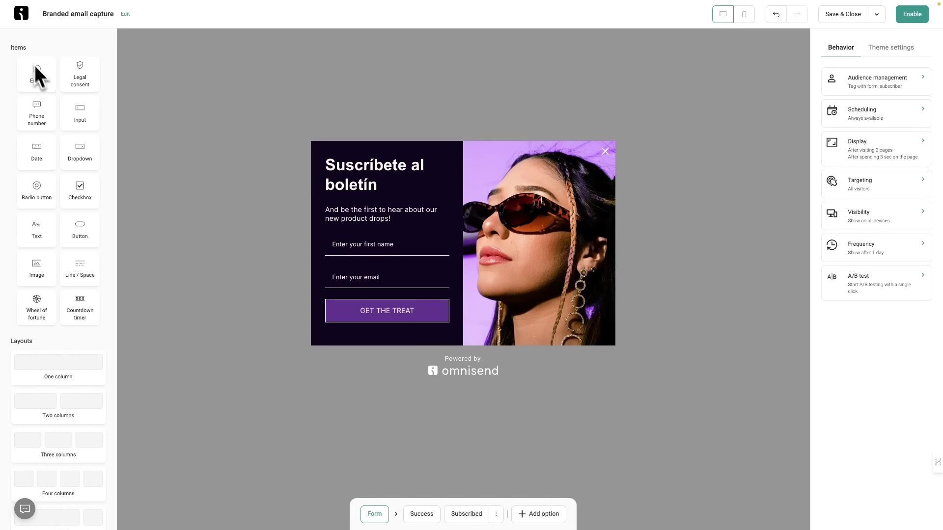
{"action": "left_click_drag", "start_coordinate": [39, 79], "coordinate": [404, 307]}
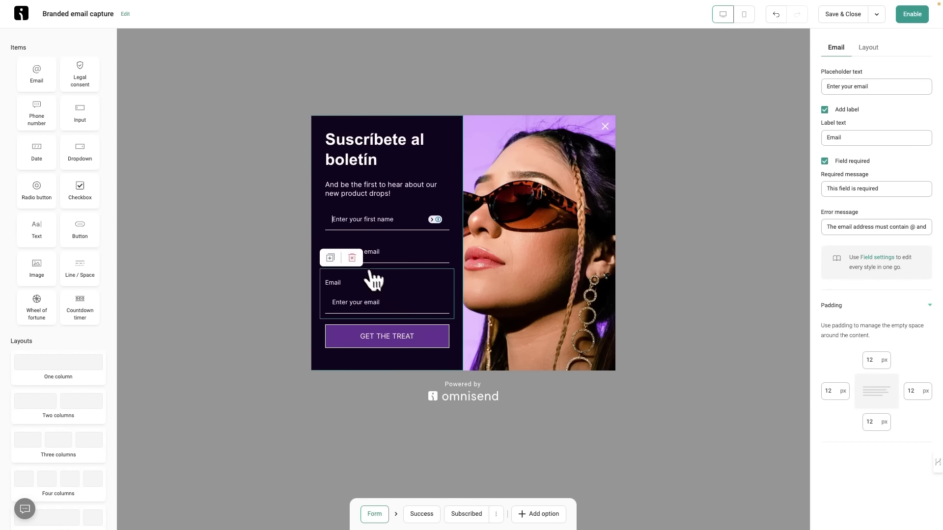
{"action": "left_click", "coordinate": [351, 258]}
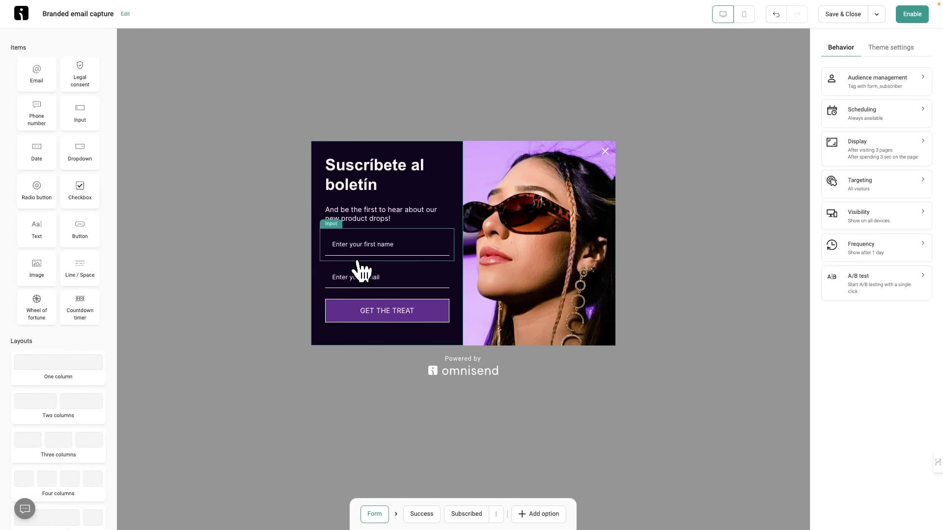
Add a Phone number field between the email field and the popup's submit button
{"action": "left_click", "coordinate": [414, 239]}
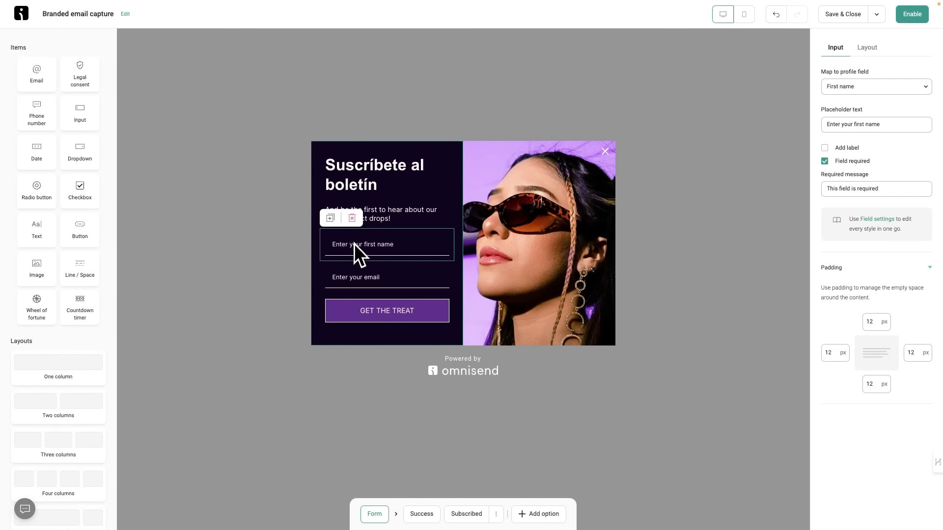
{"action": "left_click", "coordinate": [421, 217]}
{"action": "left_click", "coordinate": [436, 251]}
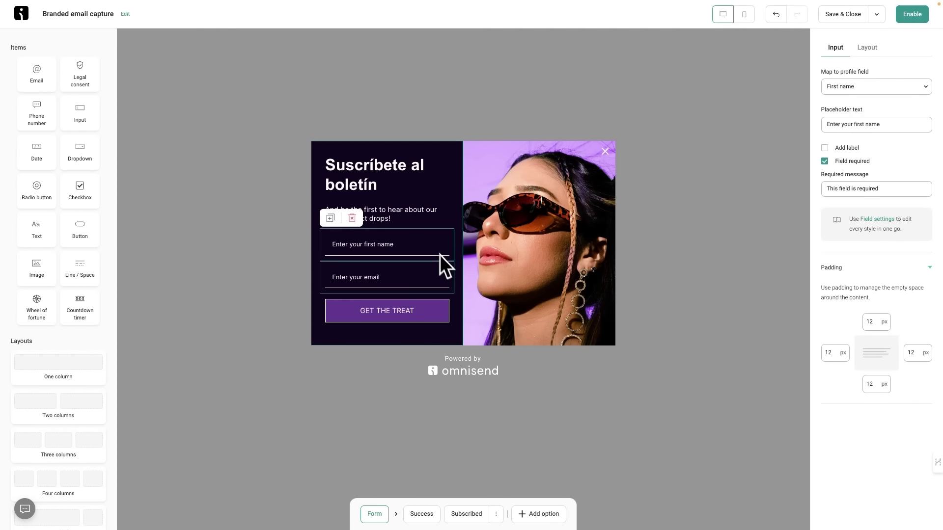
{"action": "left_click", "coordinate": [252, 269]}
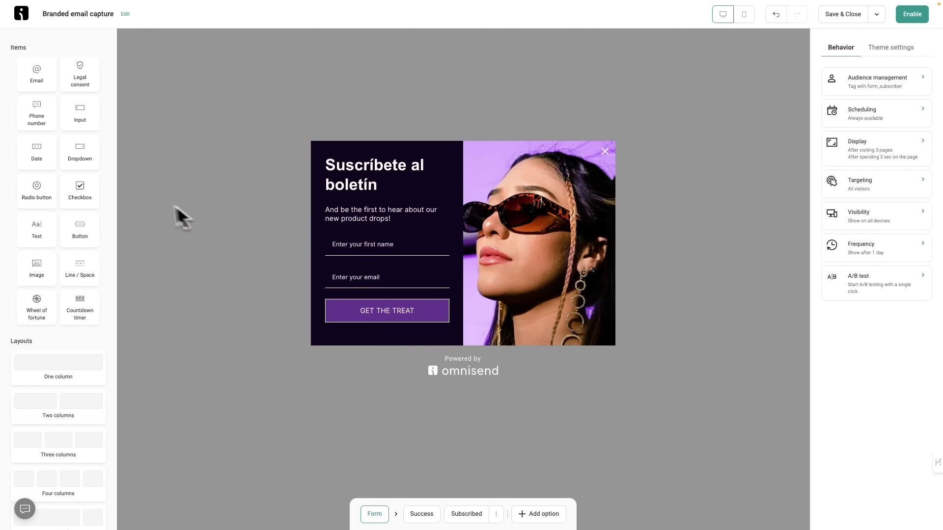
{"action": "left_click_drag", "start_coordinate": [37, 118], "coordinate": [368, 300]}
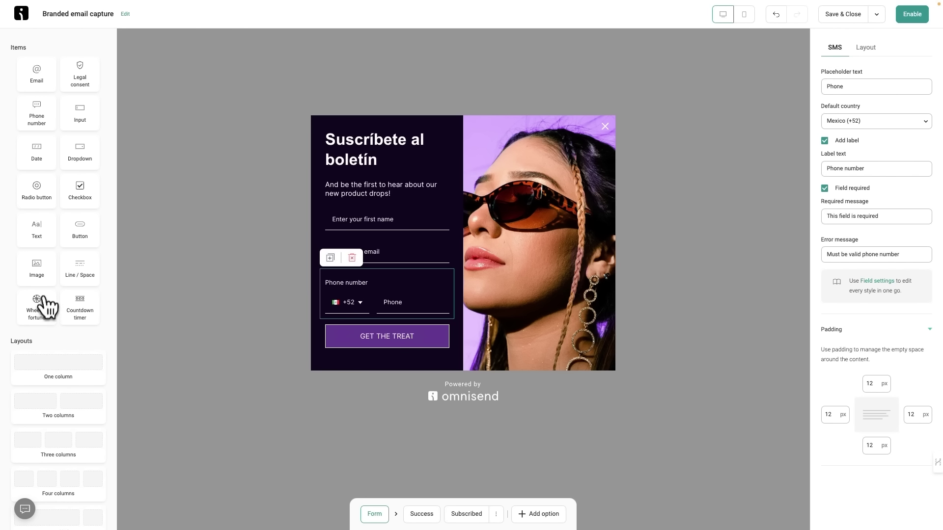
{"action": "left_click", "coordinate": [549, 239]}
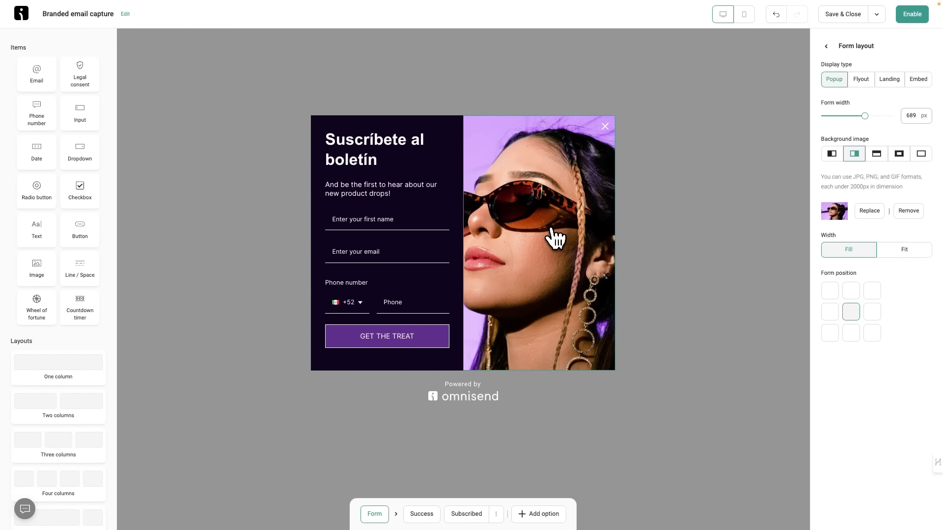
{"action": "left_click_drag", "start_coordinate": [372, 305], "coordinate": [387, 319]}
{"action": "key", "text": "ctrl+z"}
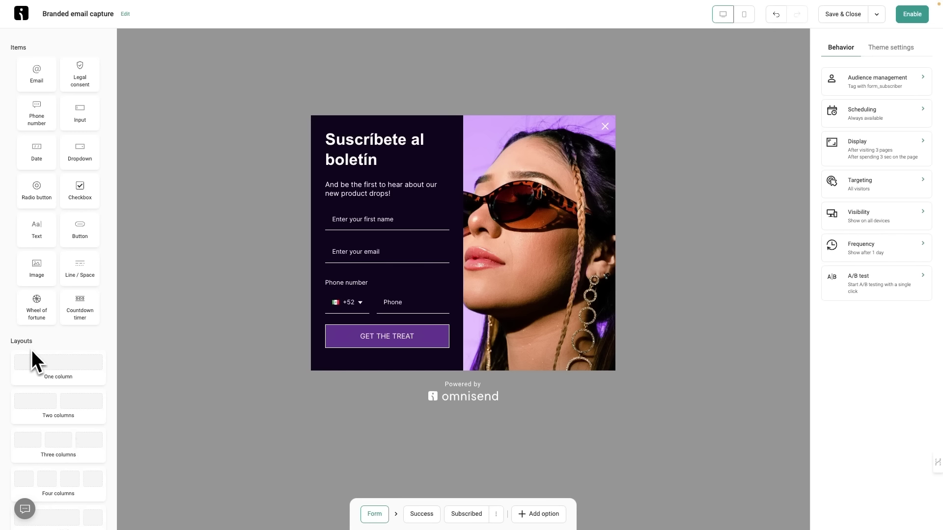
Add a Two columns layout below the popup's submit button and delete it again
{"action": "scroll", "coordinate": [34, 351], "scroll_direction": "down", "scroll_amount": 1}
{"action": "left_click_drag", "start_coordinate": [48, 357], "coordinate": [415, 380]}
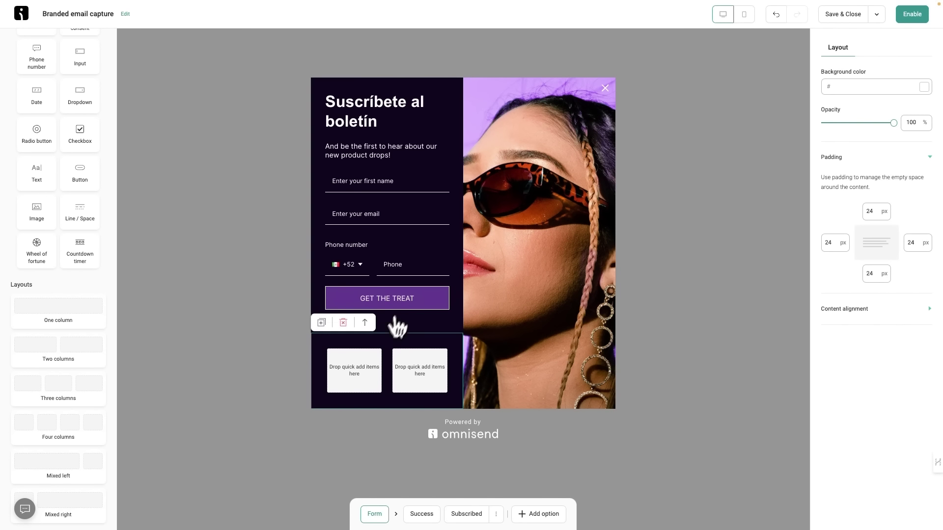
{"action": "left_click", "coordinate": [344, 323]}
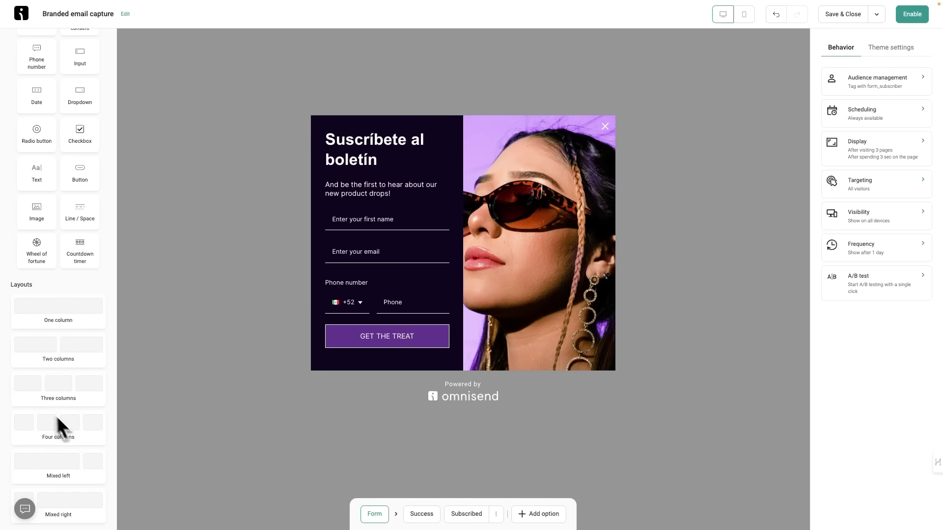
{"action": "scroll", "coordinate": [63, 442], "scroll_direction": "up", "scroll_amount": 2}
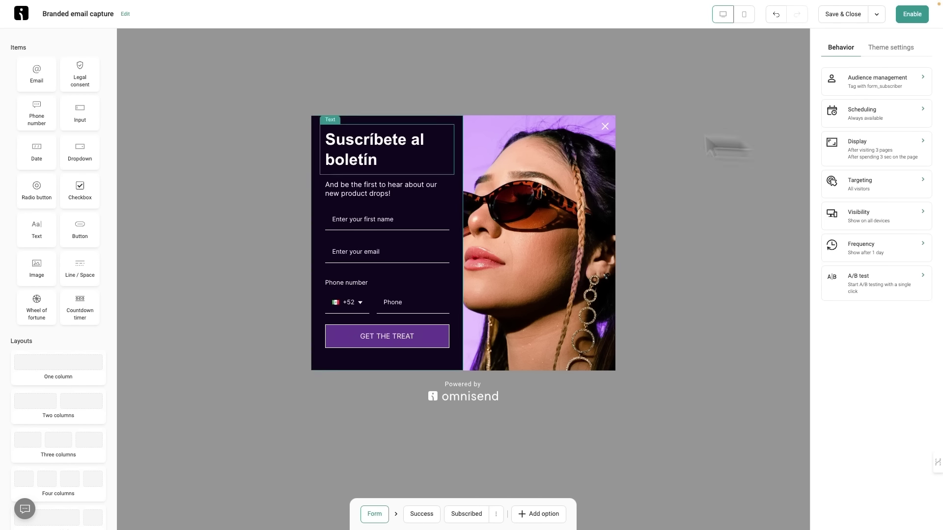
Examine the settings of the heading, paragraph, name, email and phone fields, and of the popup's background image
{"action": "left_click", "coordinate": [368, 157]}
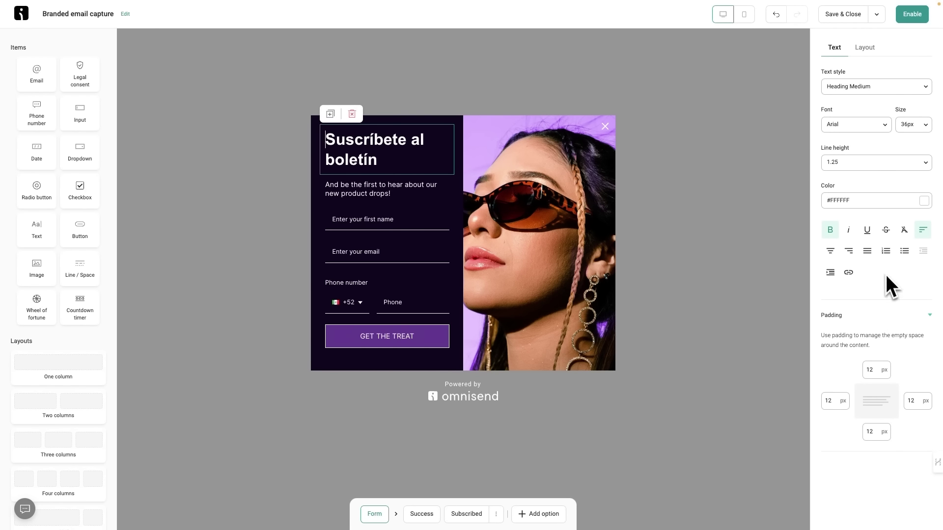
{"action": "left_click", "coordinate": [404, 186]}
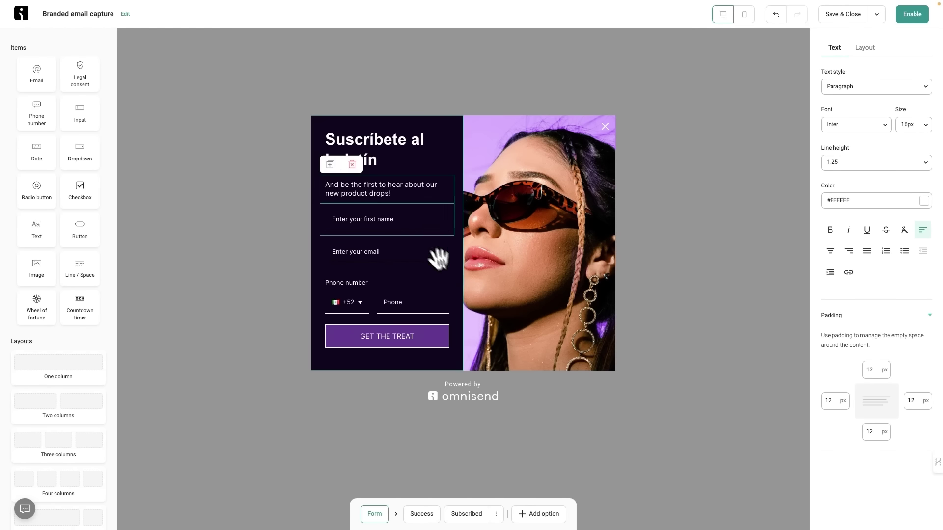
{"action": "left_click", "coordinate": [421, 227]}
{"action": "left_click", "coordinate": [417, 253]}
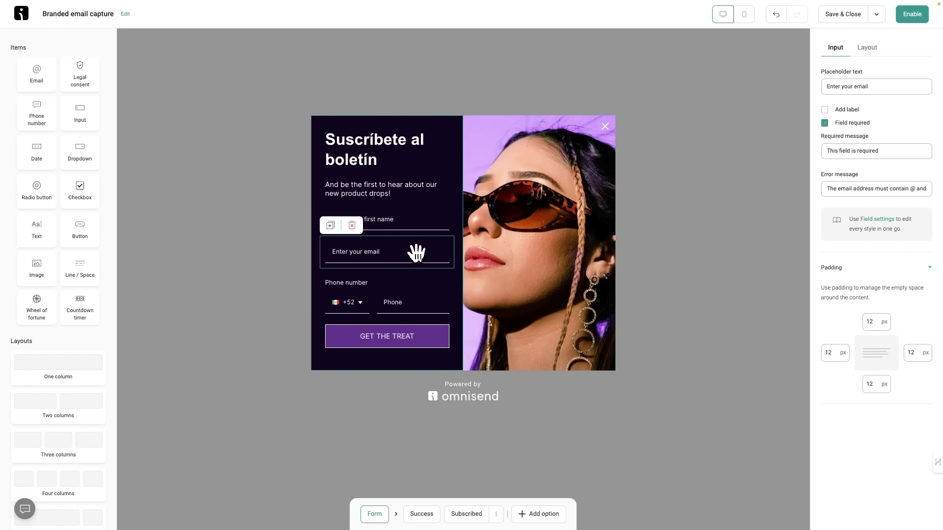
{"action": "left_click", "coordinate": [417, 287]}
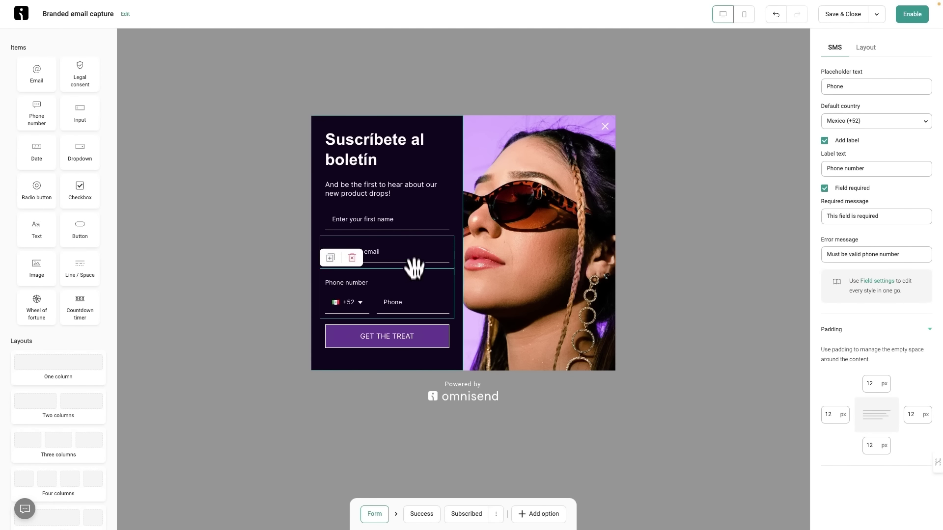
{"action": "left_click", "coordinate": [402, 212]}
{"action": "left_click", "coordinate": [406, 157]}
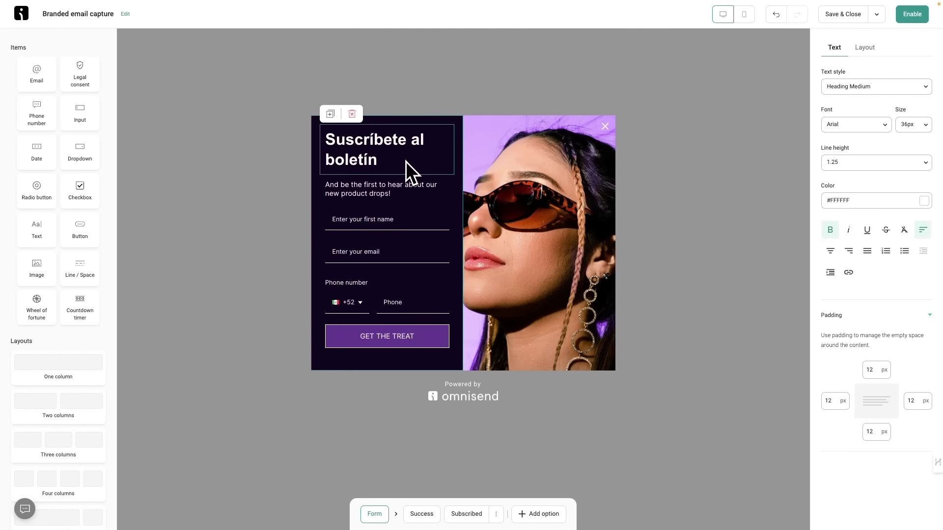
{"action": "left_click", "coordinate": [563, 220]}
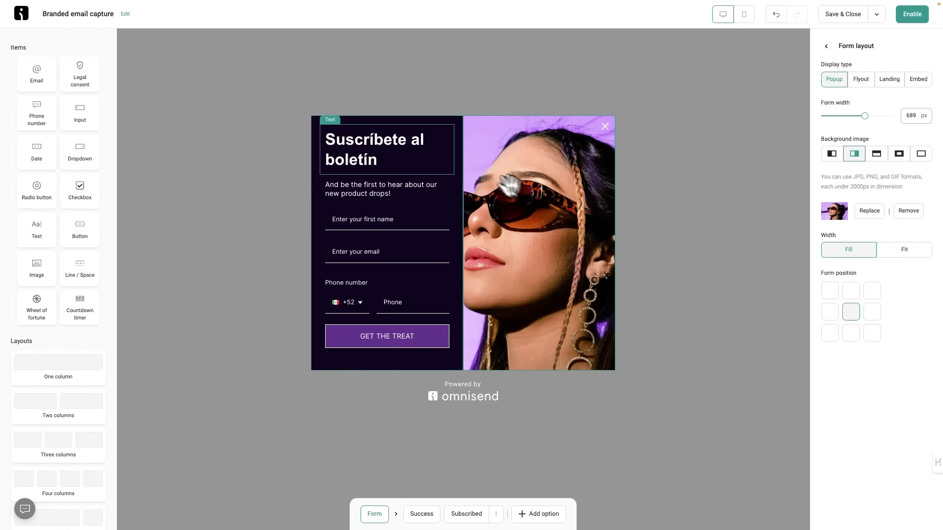
{"action": "left_click", "coordinate": [399, 166]}
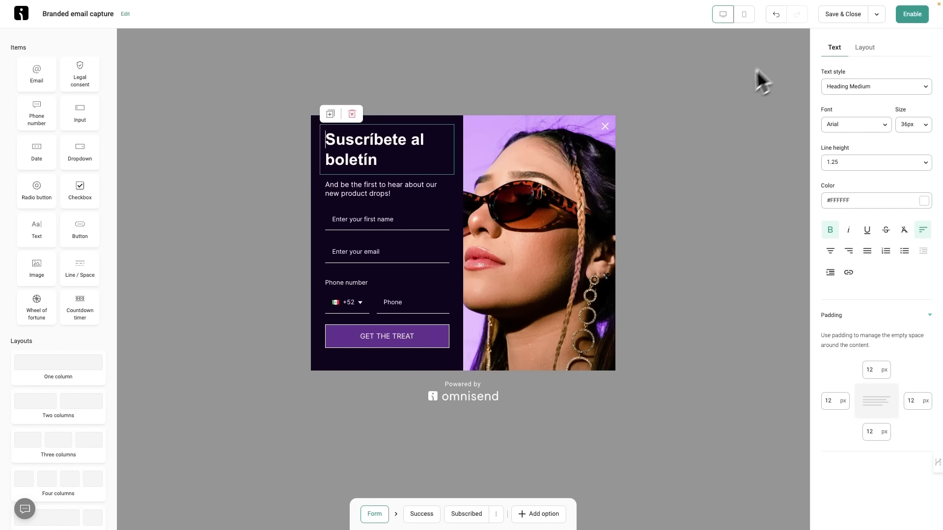
Examine the first name field's layout settings and the form's theme settings, ending with the form's behavior options
{"action": "left_click", "coordinate": [401, 219]}
{"action": "left_click", "coordinate": [867, 48]}
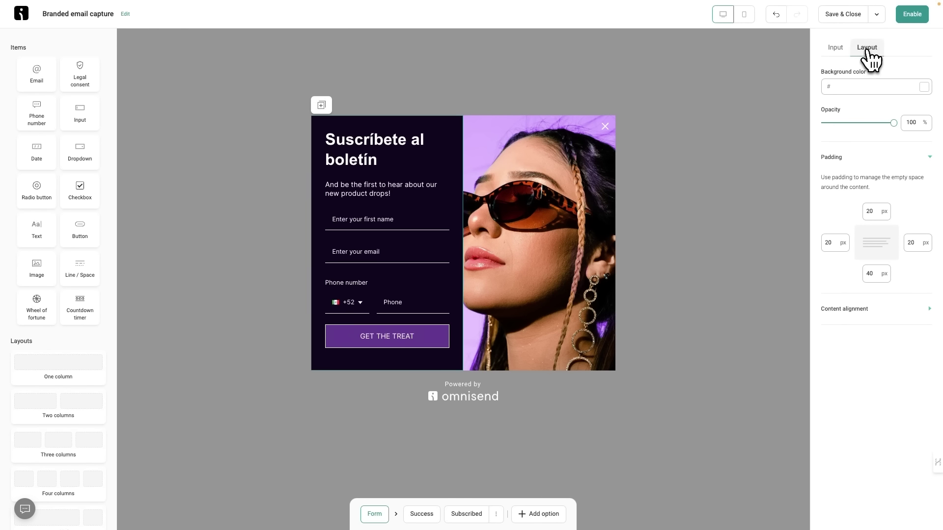
{"action": "left_click", "coordinate": [569, 191]}
{"action": "left_click", "coordinate": [826, 46]}
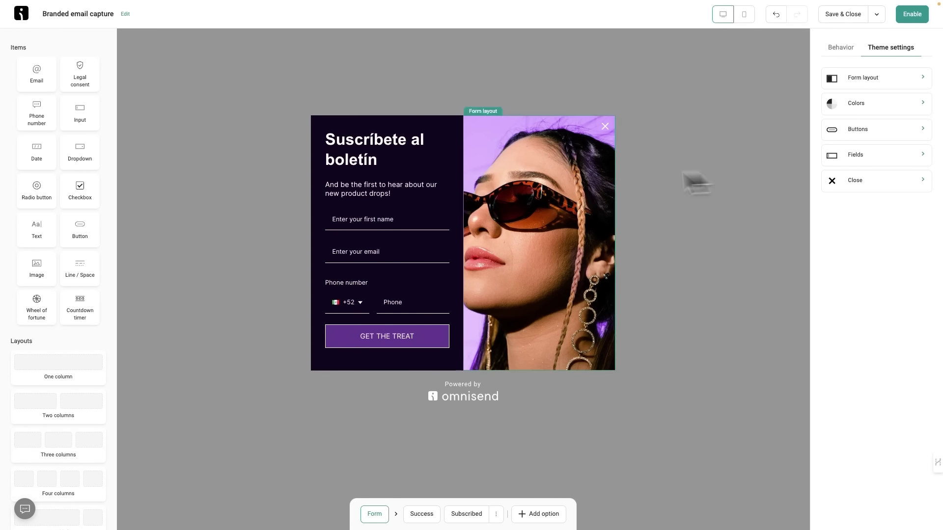
{"action": "left_click", "coordinate": [368, 216]}
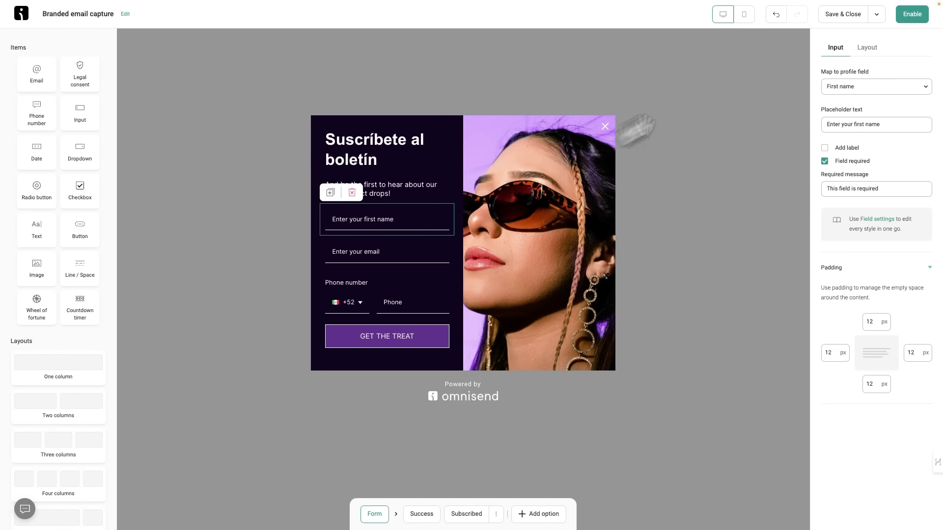
{"action": "left_click", "coordinate": [867, 47]}
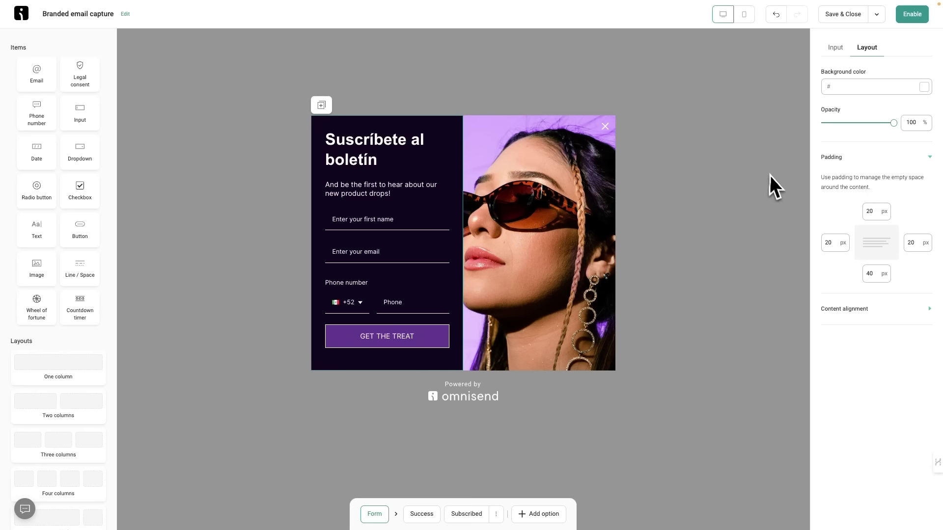
{"action": "left_click", "coordinate": [759, 151]}
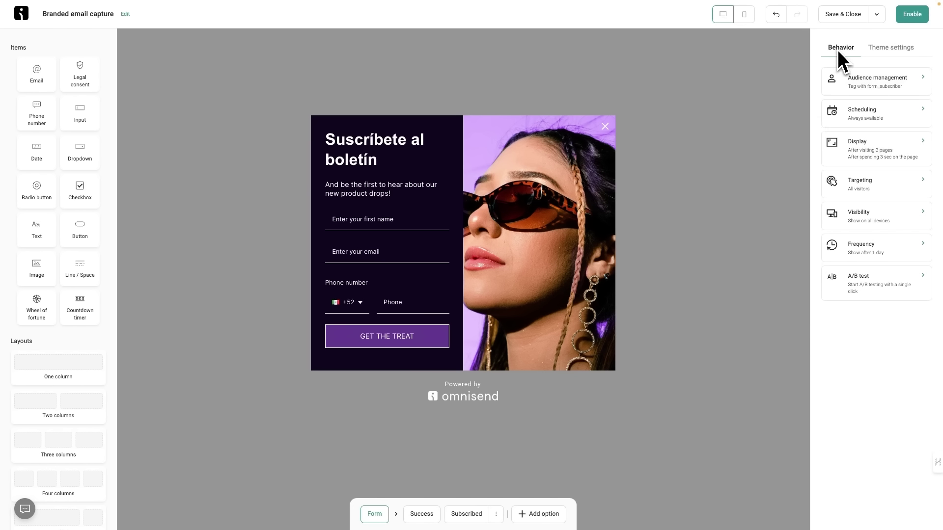
{"action": "left_click", "coordinate": [901, 54]}
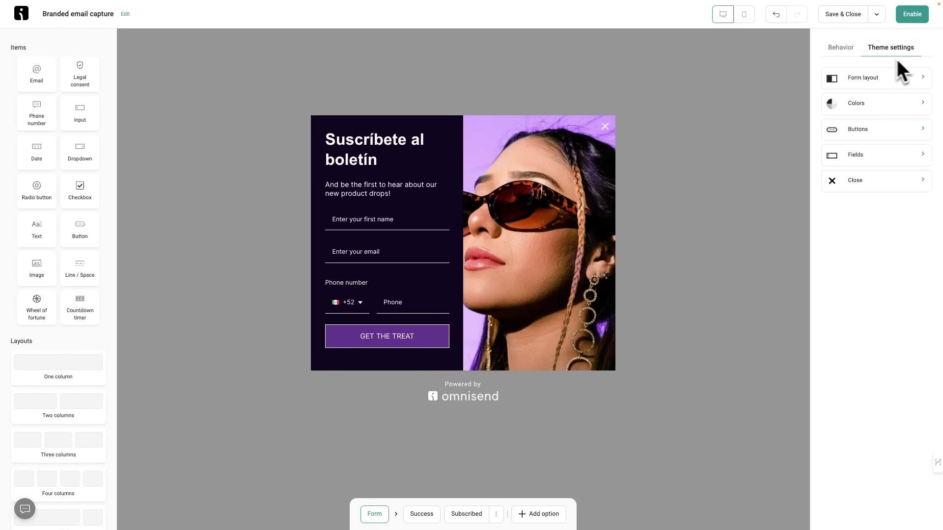
{"action": "left_click", "coordinate": [858, 55]}
{"action": "left_click", "coordinate": [393, 216]}
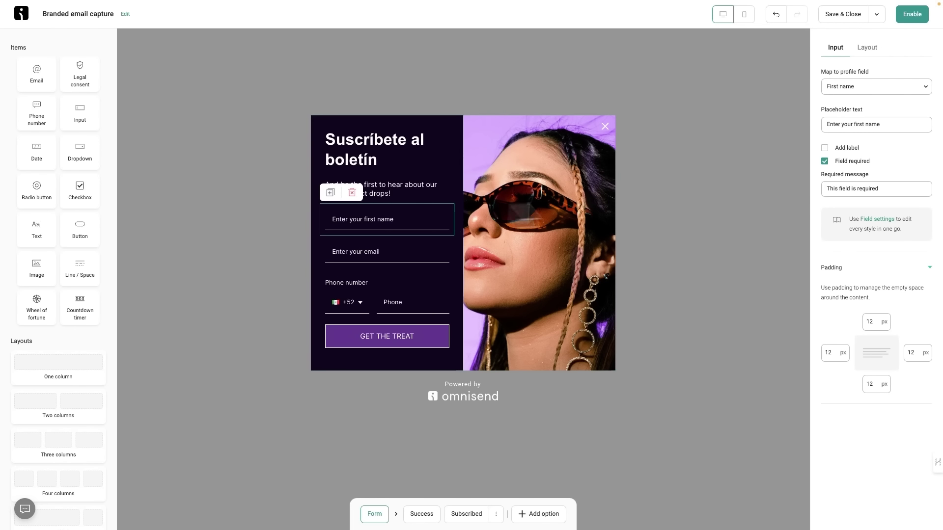
Add the label "Correo electrónico" to the popup's email field
{"action": "left_click", "coordinate": [389, 249]}
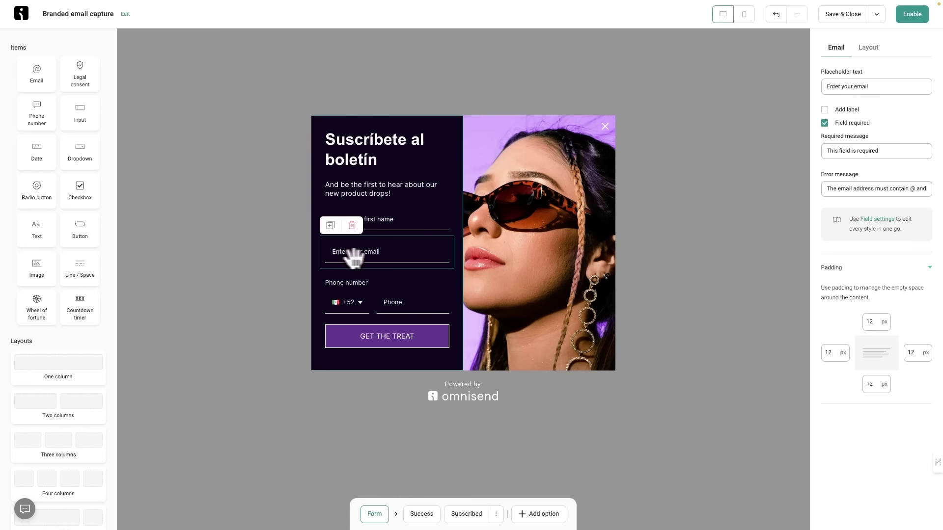
{"action": "left_click_drag", "start_coordinate": [879, 88], "coordinate": [817, 87]}
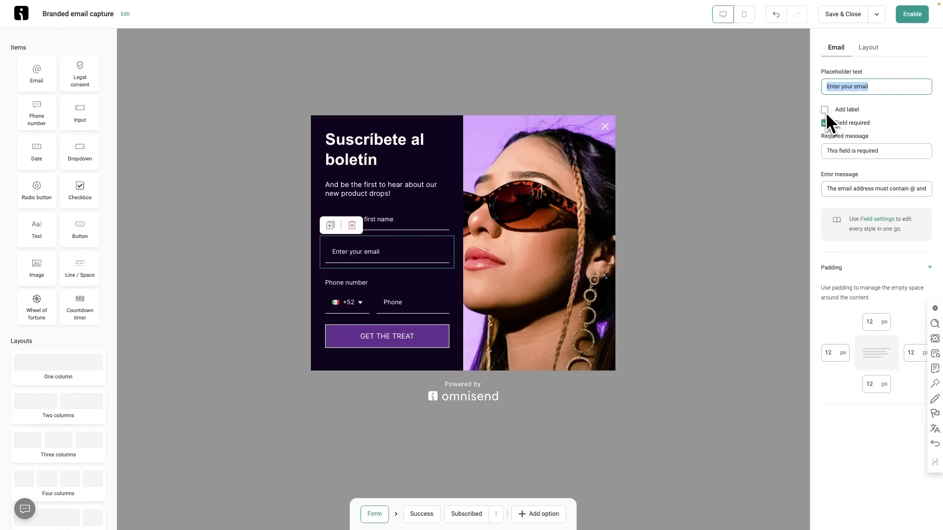
{"action": "left_click", "coordinate": [824, 109]}
{"action": "left_click", "coordinate": [653, 228]}
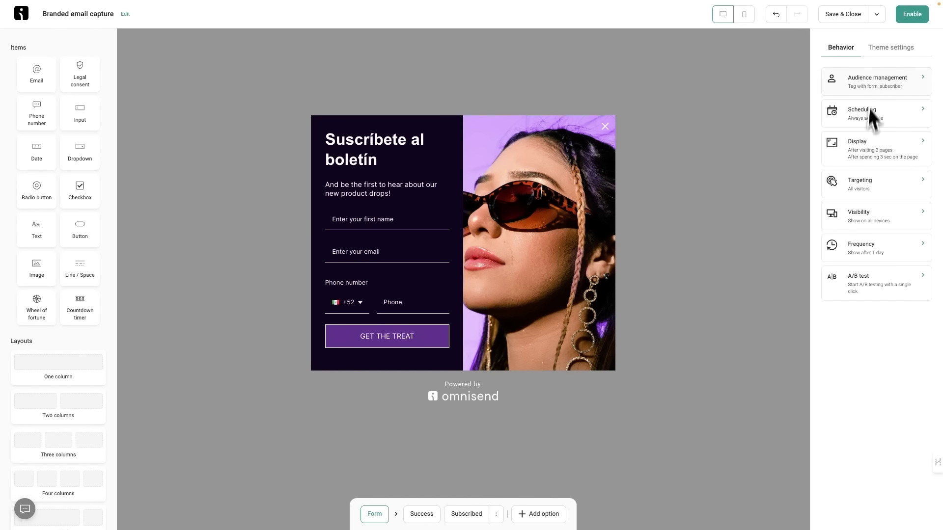
{"action": "left_click", "coordinate": [392, 251]}
{"action": "left_click", "coordinate": [849, 138]}
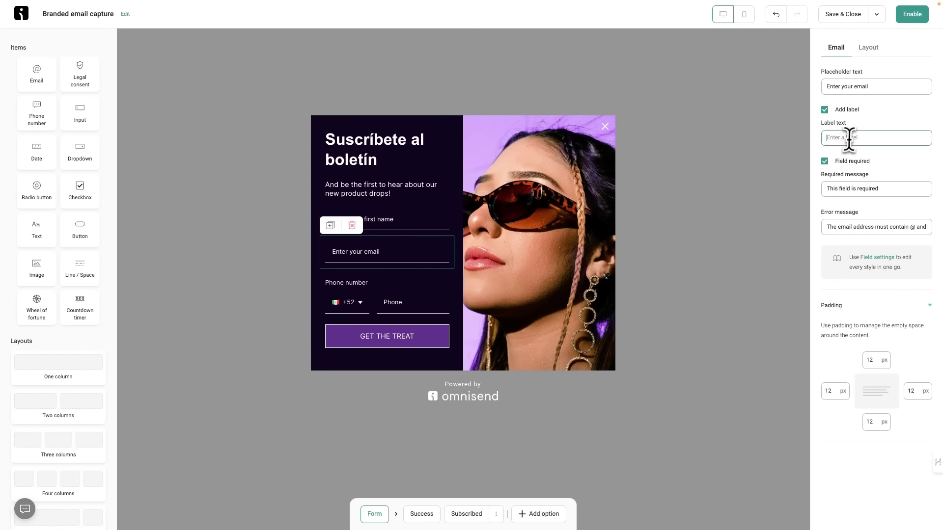
{"action": "type", "text": "Correo electrónico"}
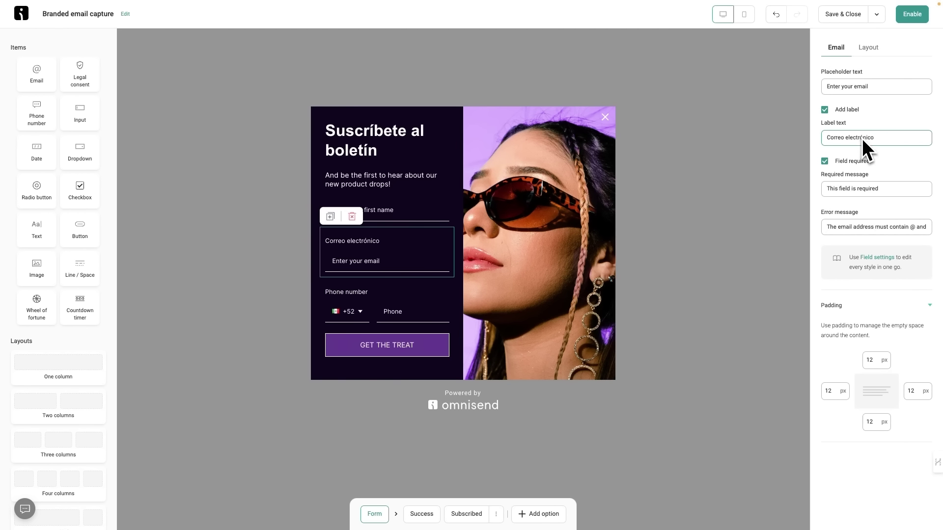
Remove the email field's label, set its placeholder text to "Tu correo electrónico" and keep the field required
{"action": "left_click_drag", "start_coordinate": [876, 86], "coordinate": [800, 90]}
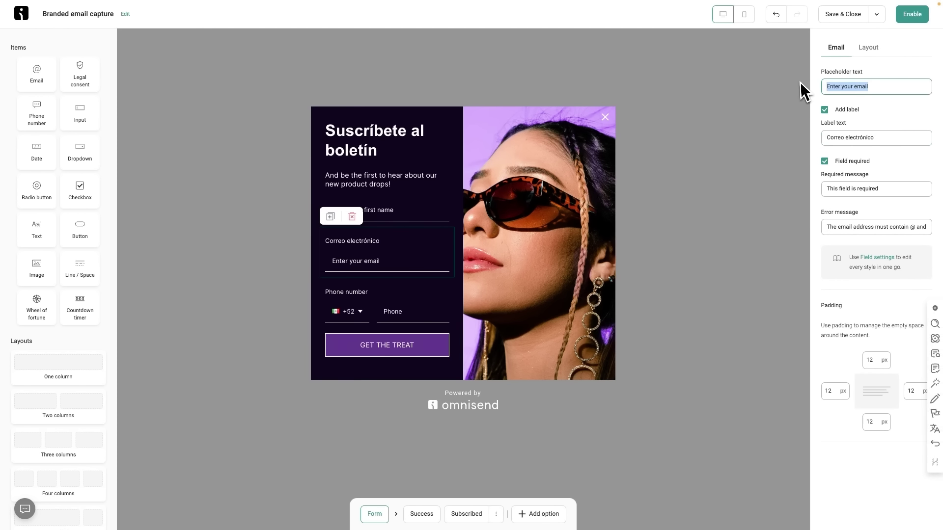
{"action": "key", "text": "BackSpace"}
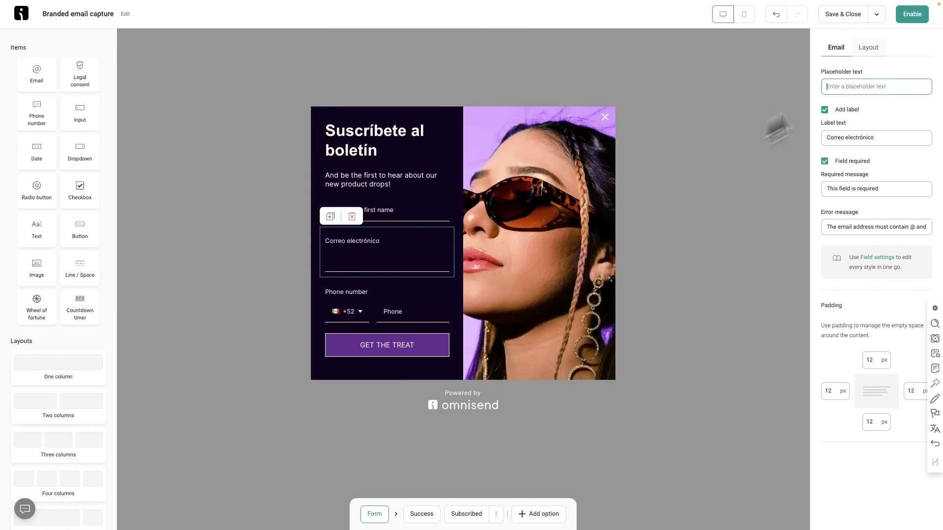
{"action": "left_click", "coordinate": [868, 48]}
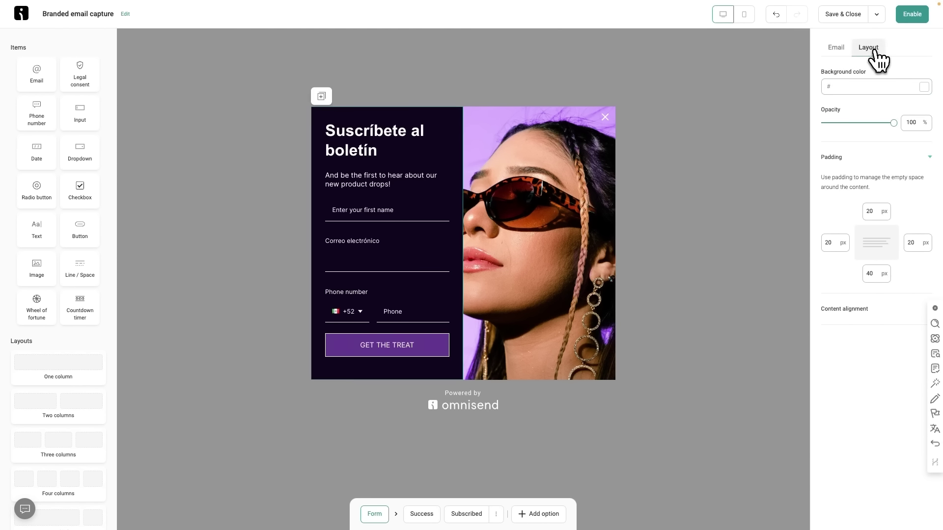
{"action": "left_click", "coordinate": [837, 49]}
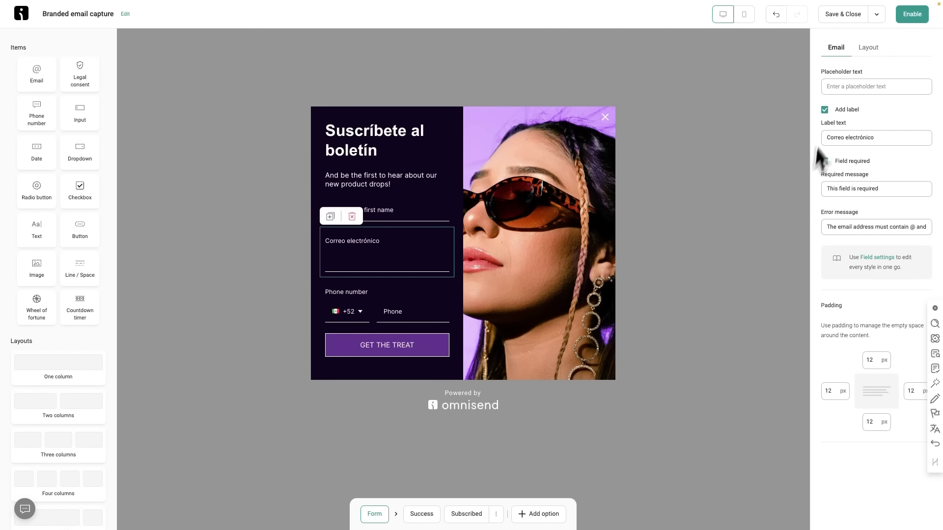
{"action": "left_click", "coordinate": [880, 107]}
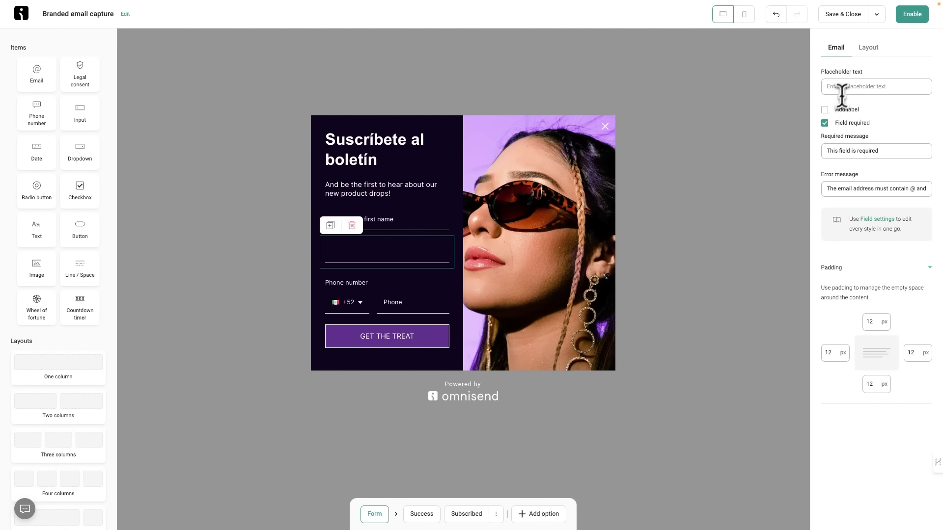
{"action": "left_click", "coordinate": [861, 87]}
{"action": "left_click", "coordinate": [824, 125]}
{"action": "left_click", "coordinate": [826, 126]}
Set the email field's required message to "Este campo es requerido"
{"action": "triple_click", "coordinate": [857, 152]}
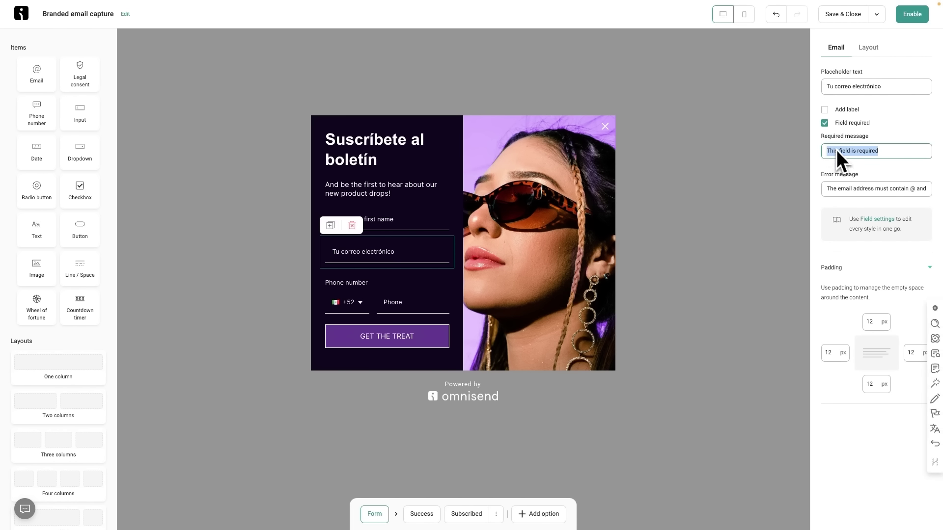
{"action": "type", "text": "Este campo es "}
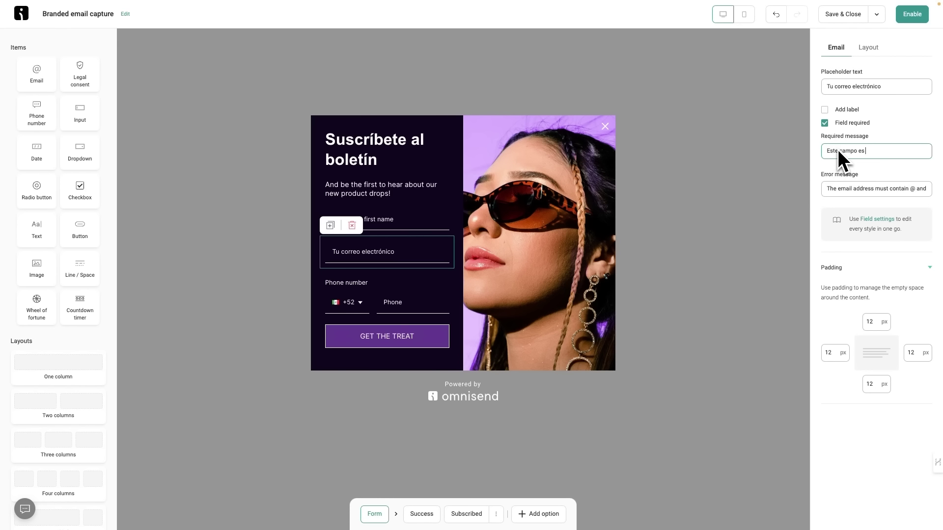
{"action": "type", "text": "requerido"}
{"action": "left_click_drag", "start_coordinate": [910, 190], "coordinate": [837, 193]}
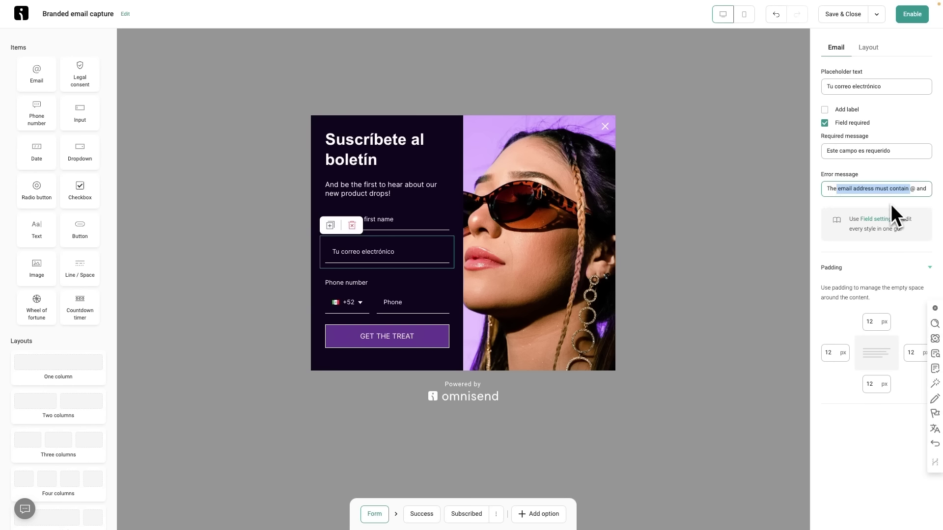
{"action": "left_click", "coordinate": [916, 189]}
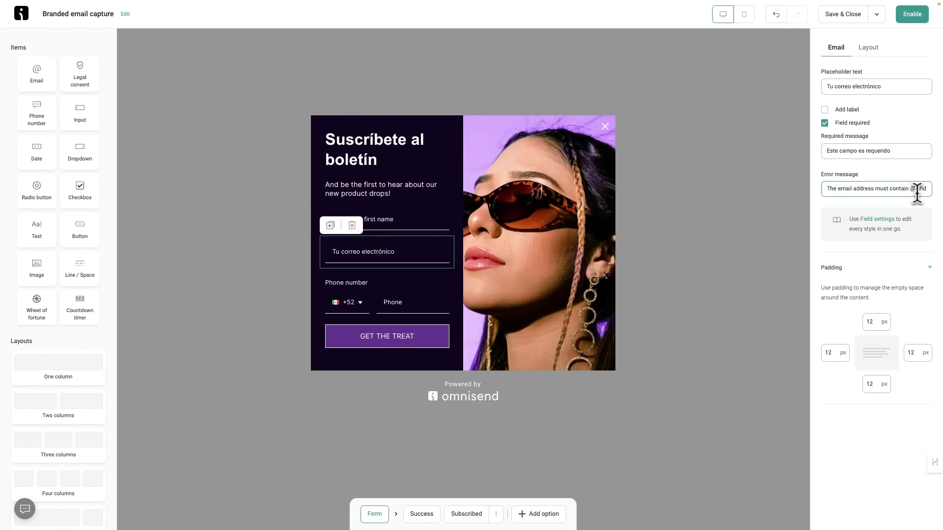
Try the Secondary and Tertiary styles on the popup's submit button, then restore the Primary button style
{"action": "left_click", "coordinate": [422, 334]}
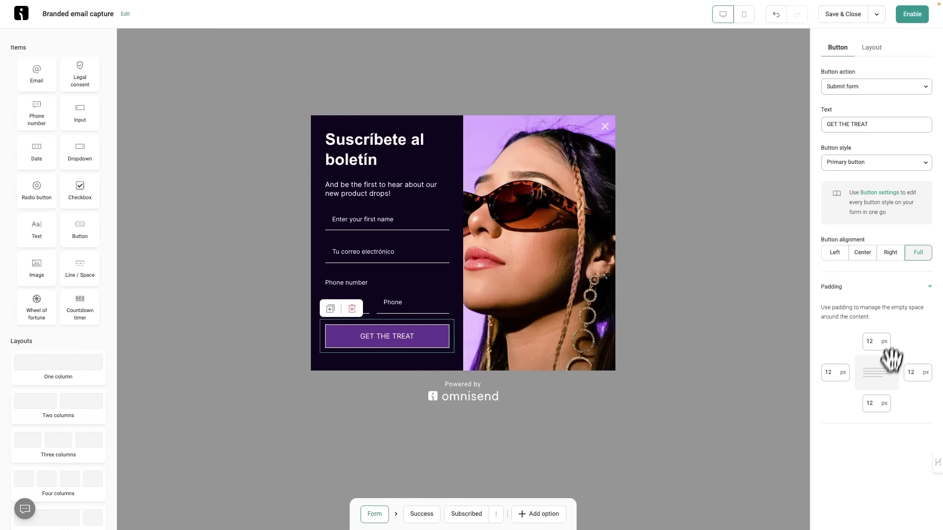
{"action": "left_click", "coordinate": [920, 166]}
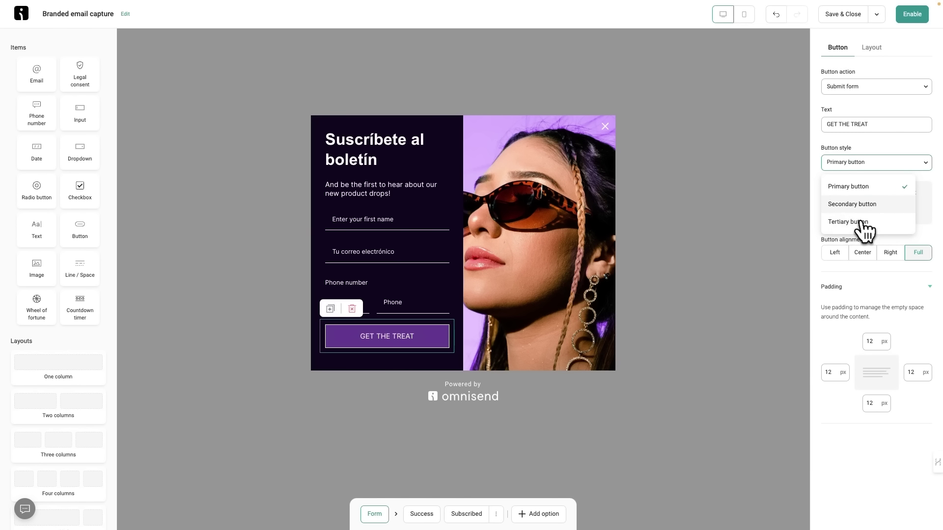
{"action": "left_click", "coordinate": [859, 207]}
{"action": "left_click", "coordinate": [873, 167]}
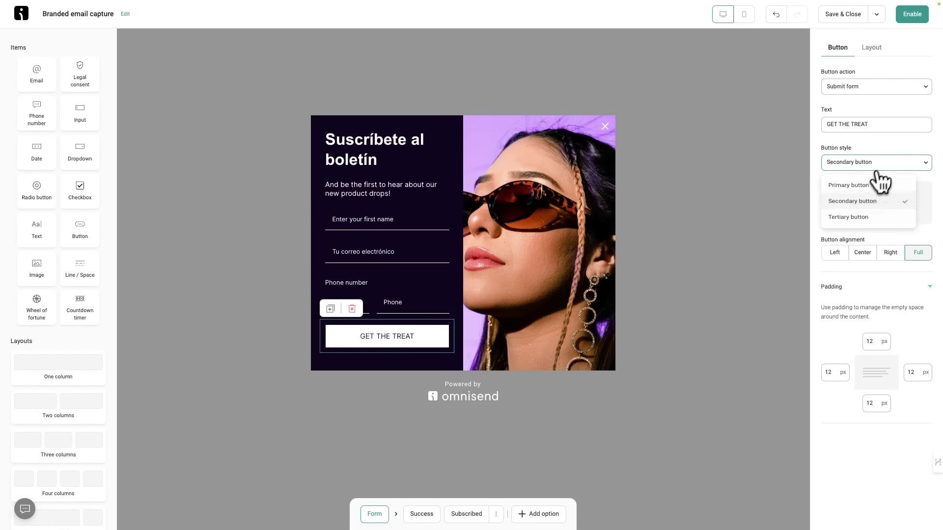
{"action": "left_click", "coordinate": [850, 224]}
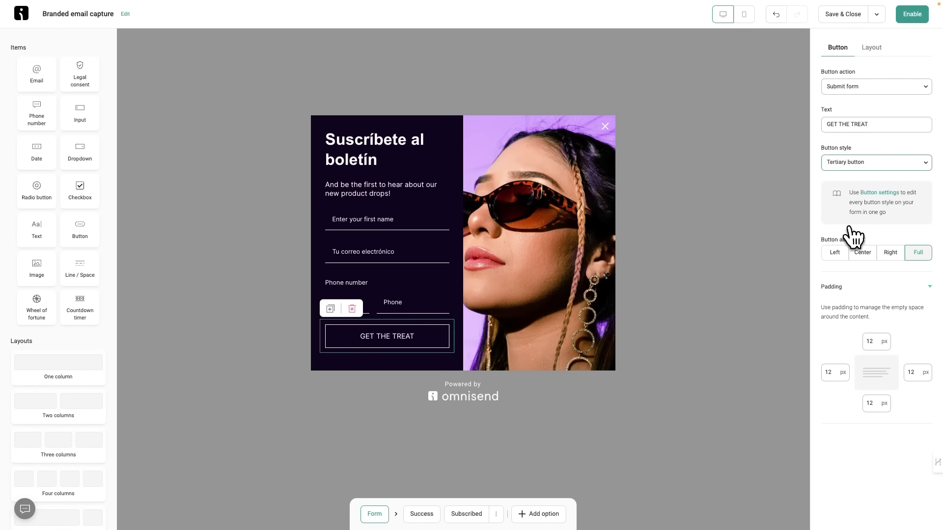
{"action": "left_click", "coordinate": [884, 194]}
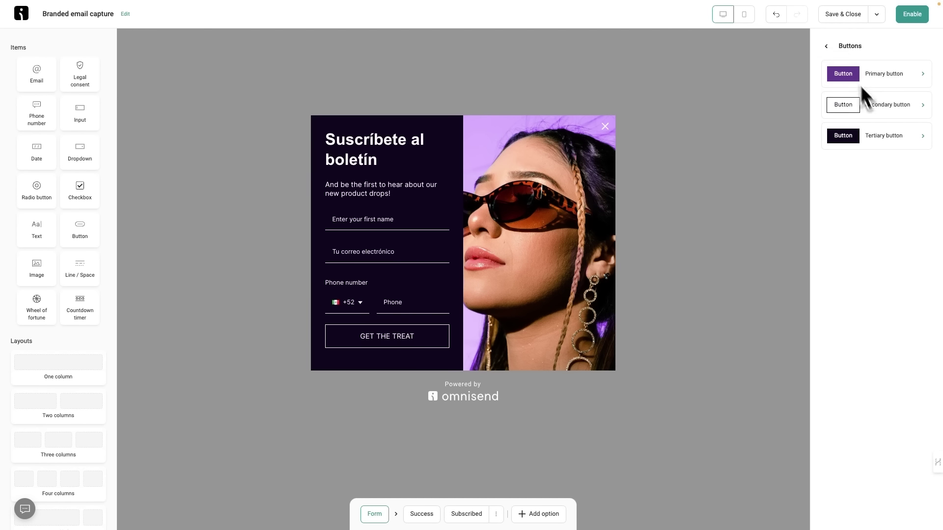
{"action": "left_click", "coordinate": [826, 47]}
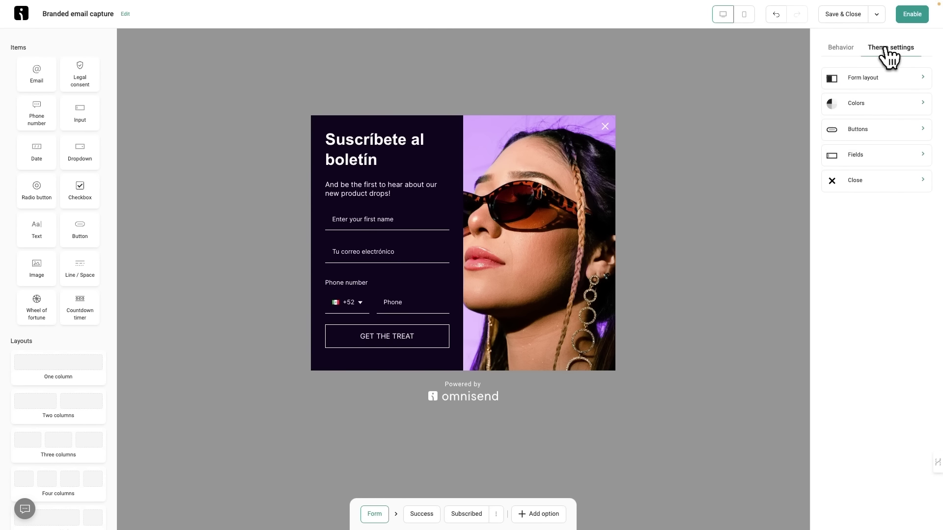
{"action": "left_click", "coordinate": [400, 324]}
{"action": "left_click", "coordinate": [867, 164]}
{"action": "left_click", "coordinate": [856, 184]}
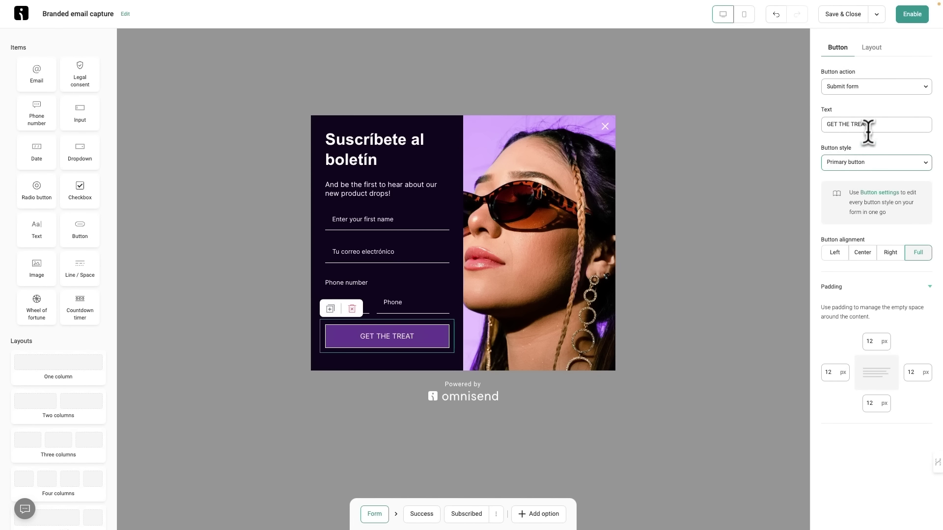
Change the submit button's text to "Obtener oferta" and keep its Submit form action
{"action": "left_click_drag", "start_coordinate": [871, 124], "coordinate": [791, 116]}
{"action": "type", "text": "Obtener oferta"}
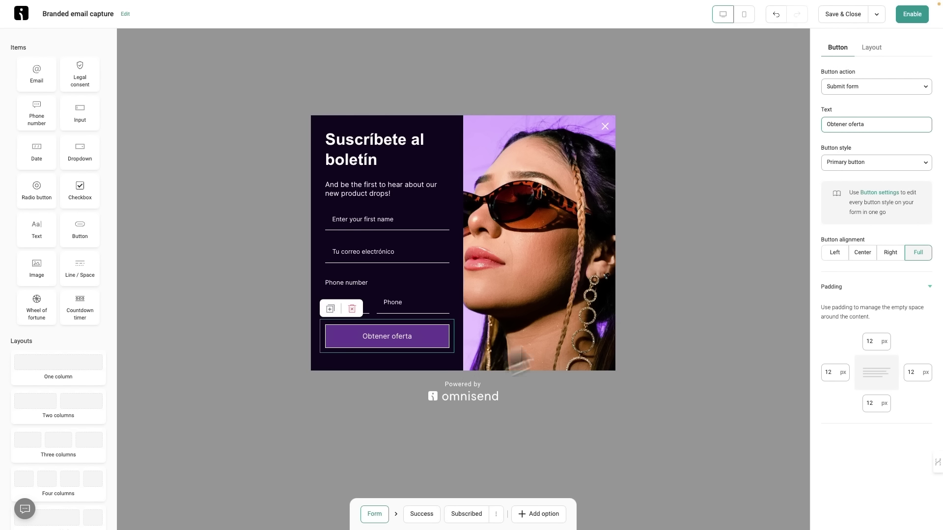
{"action": "left_click", "coordinate": [855, 87]}
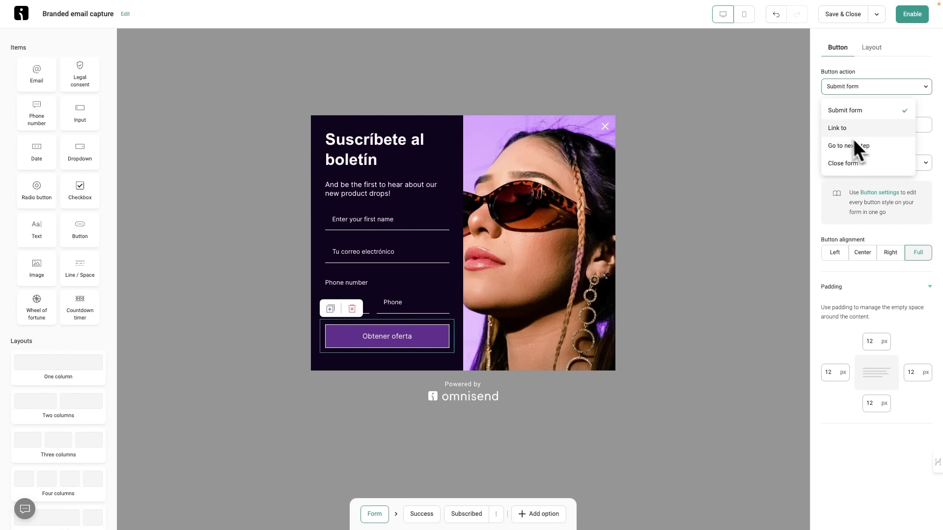
{"action": "left_click", "coordinate": [782, 128]}
Preview the signup popup in the mobile layout and return to the desktop layout
{"action": "left_click", "coordinate": [410, 219]}
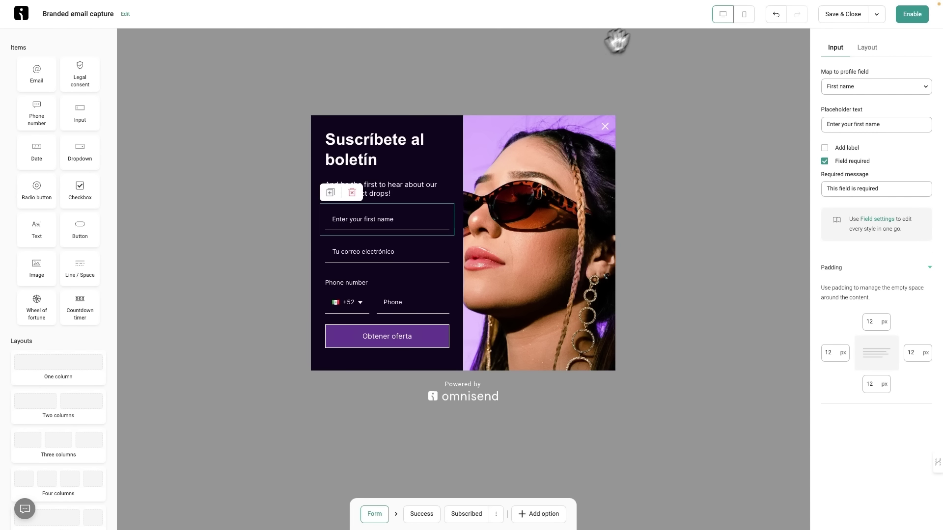
{"action": "left_click", "coordinate": [743, 20]}
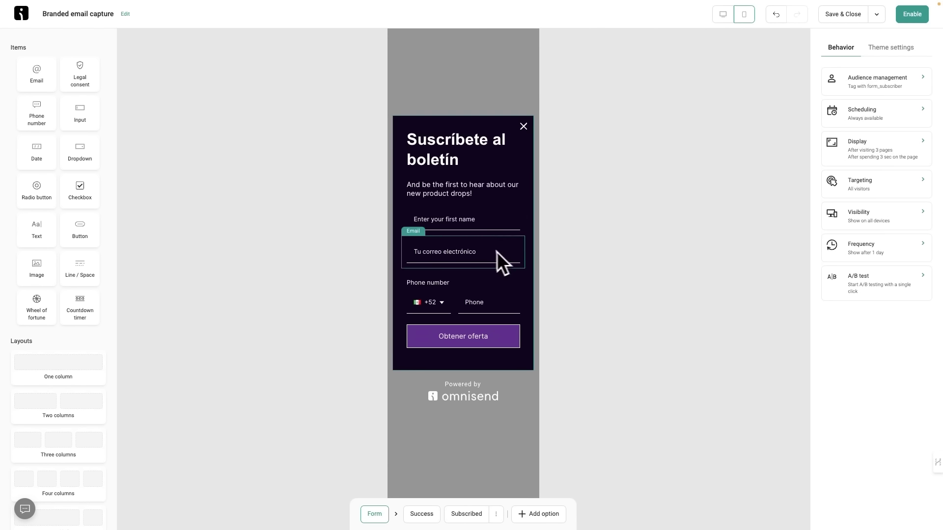
{"action": "left_click", "coordinate": [722, 14]}
{"action": "left_click", "coordinate": [744, 19]}
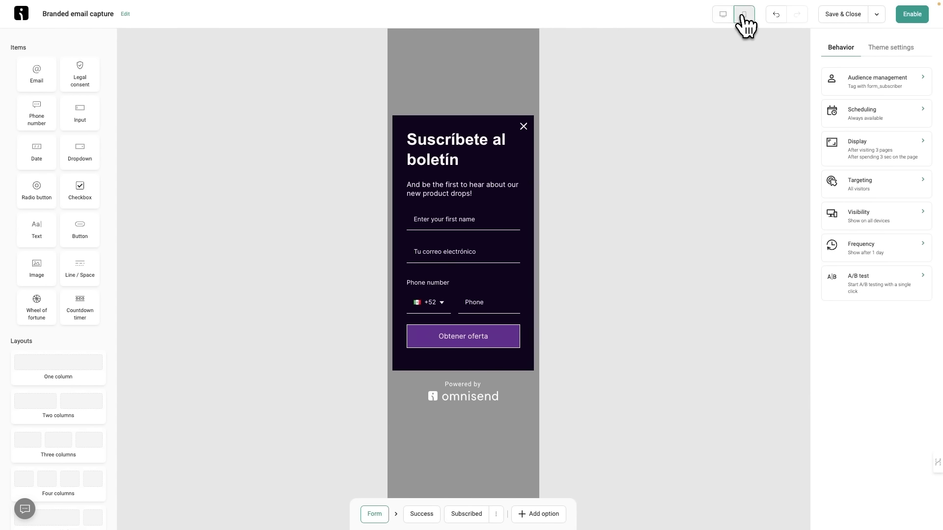
{"action": "left_click", "coordinate": [723, 14]}
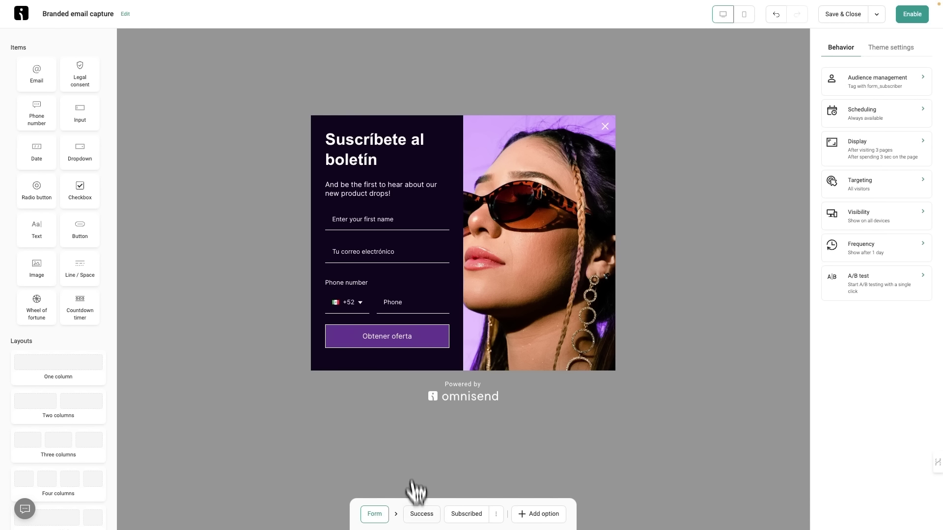
Examine the popup's Success and Subscribed screens and the step types that can be added, ending on the main form
{"action": "left_click", "coordinate": [423, 516]}
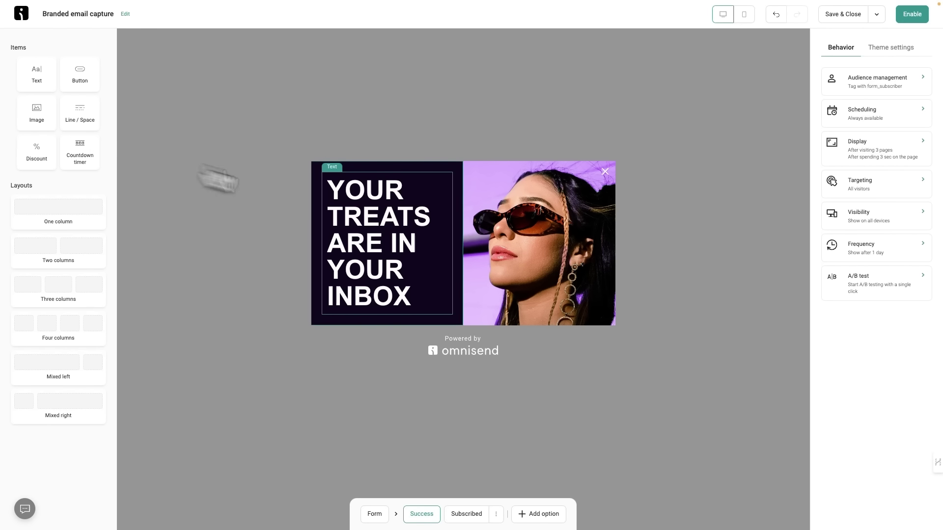
{"action": "left_click", "coordinate": [423, 260]}
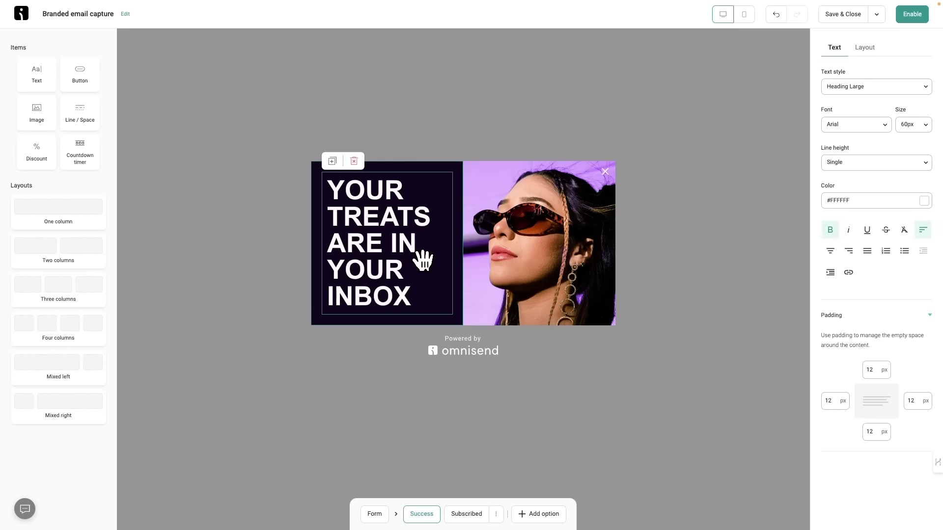
{"action": "left_click", "coordinate": [479, 517]}
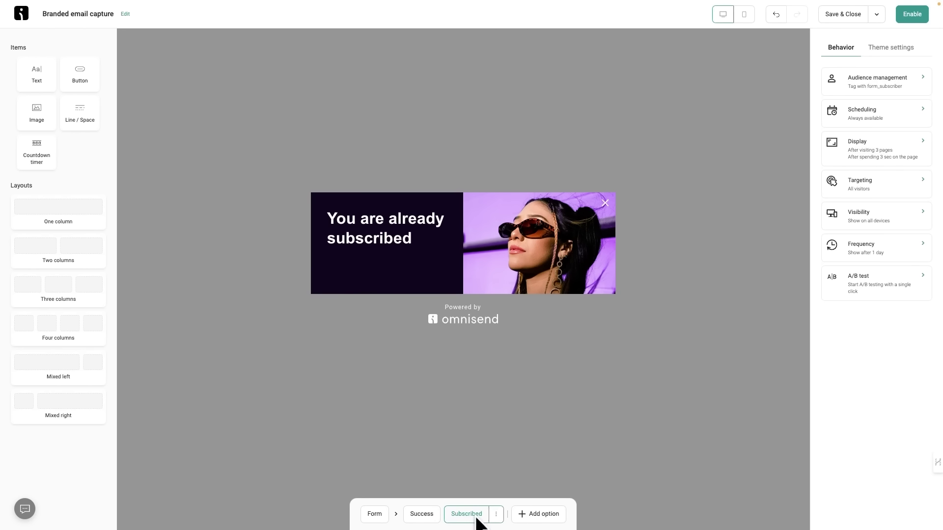
{"action": "left_click", "coordinate": [496, 514]}
{"action": "left_click", "coordinate": [537, 517]}
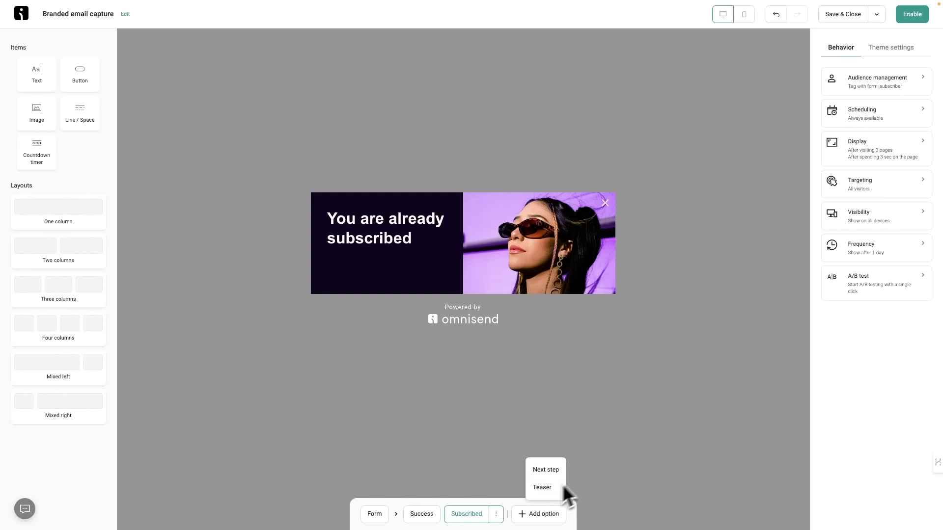
{"action": "left_click", "coordinate": [595, 461]}
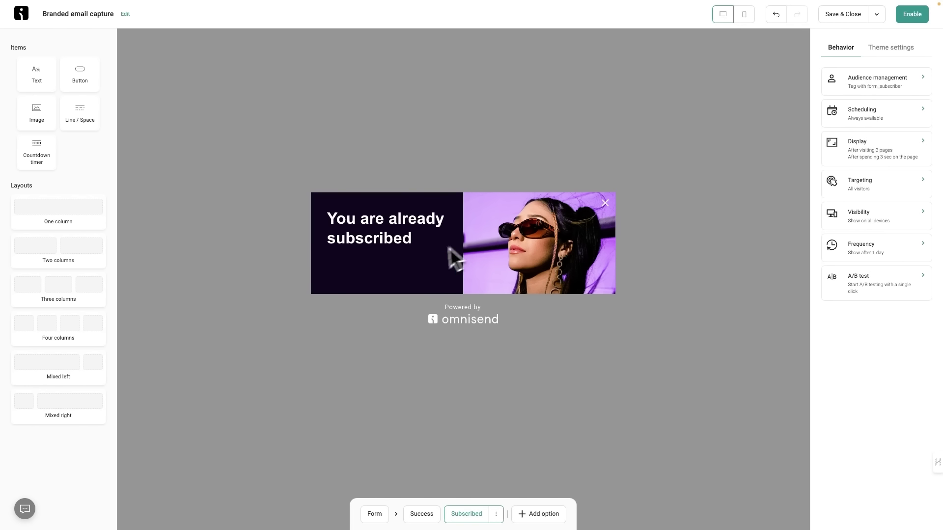
{"action": "left_click", "coordinate": [376, 513]}
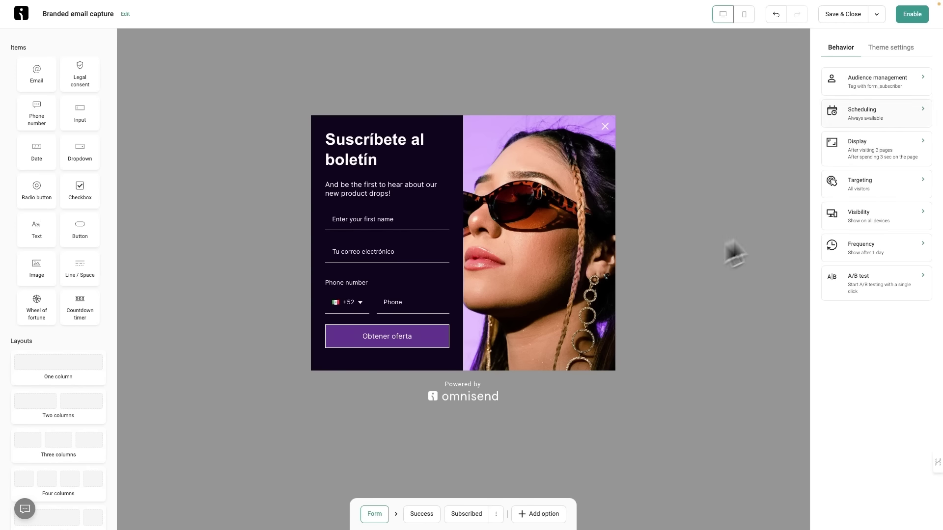
Compare the popup's behavior and theme settings, then open the theme's form layout options
{"action": "left_click", "coordinate": [884, 49]}
{"action": "left_click", "coordinate": [841, 49]}
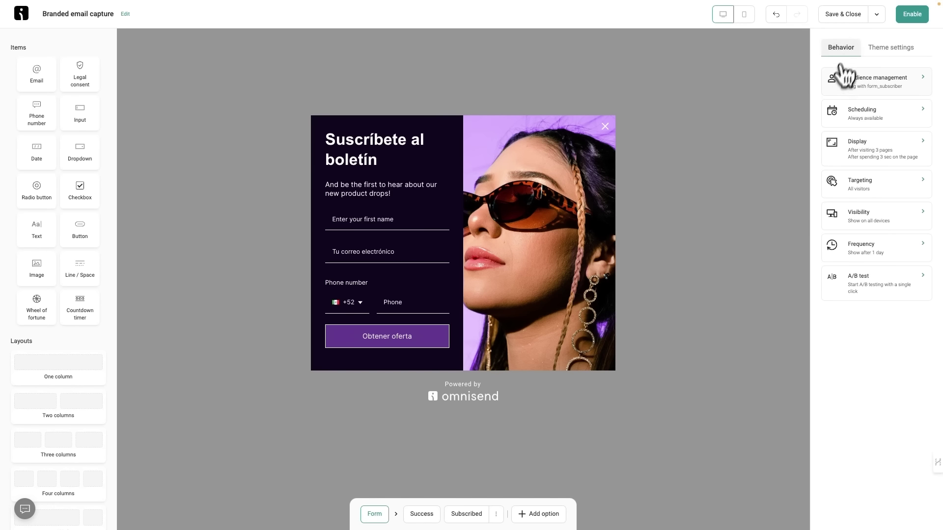
{"action": "left_click", "coordinate": [902, 51]}
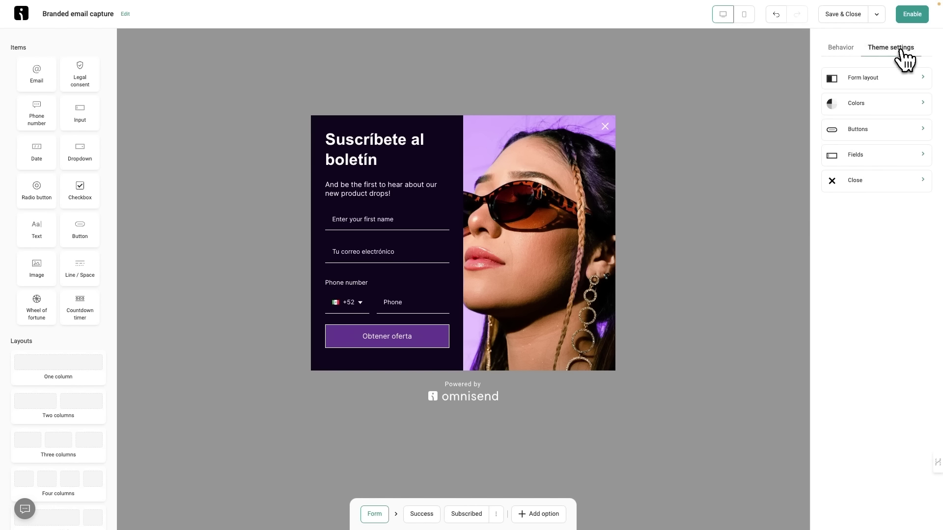
{"action": "left_click", "coordinate": [893, 79]}
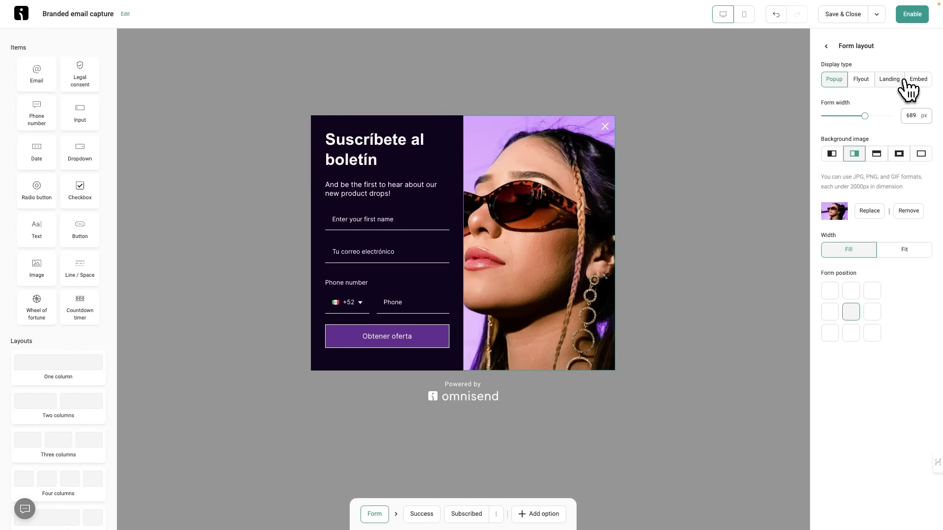
Try the other background image placements on the popup, including no image, then restore the image to the form's right half
{"action": "left_click", "coordinate": [876, 154]}
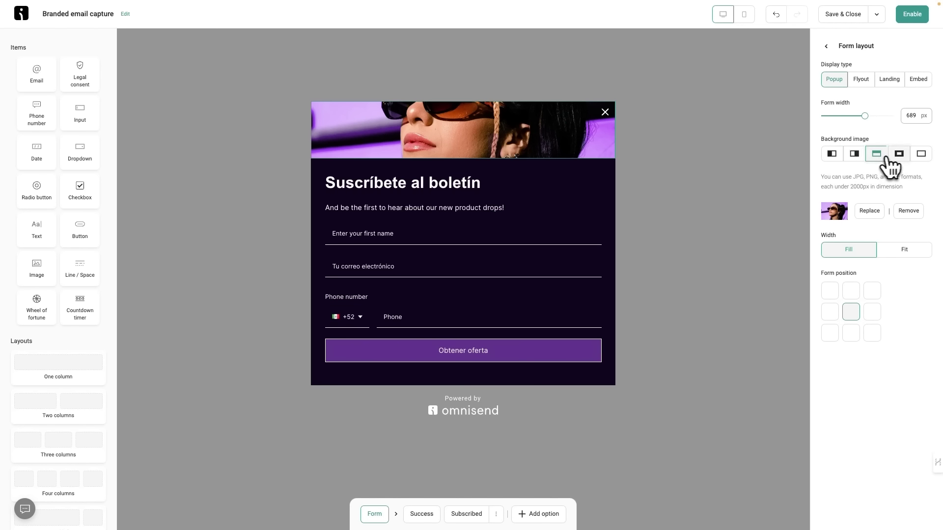
{"action": "left_click", "coordinate": [899, 154]}
{"action": "left_click", "coordinate": [832, 153]}
{"action": "left_click", "coordinate": [854, 154]}
{"action": "left_click", "coordinate": [876, 154]}
{"action": "left_click", "coordinate": [831, 154]}
{"action": "left_click", "coordinate": [920, 153]}
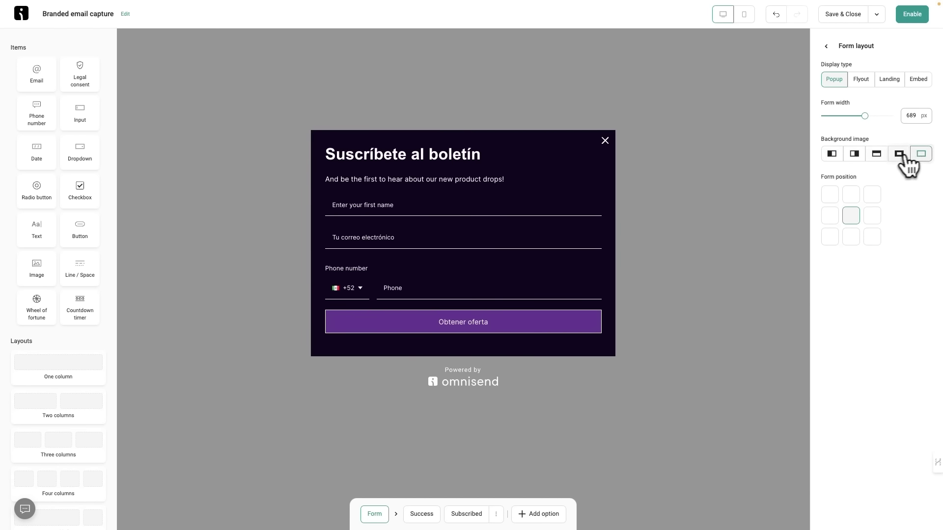
{"action": "left_click", "coordinate": [854, 154]}
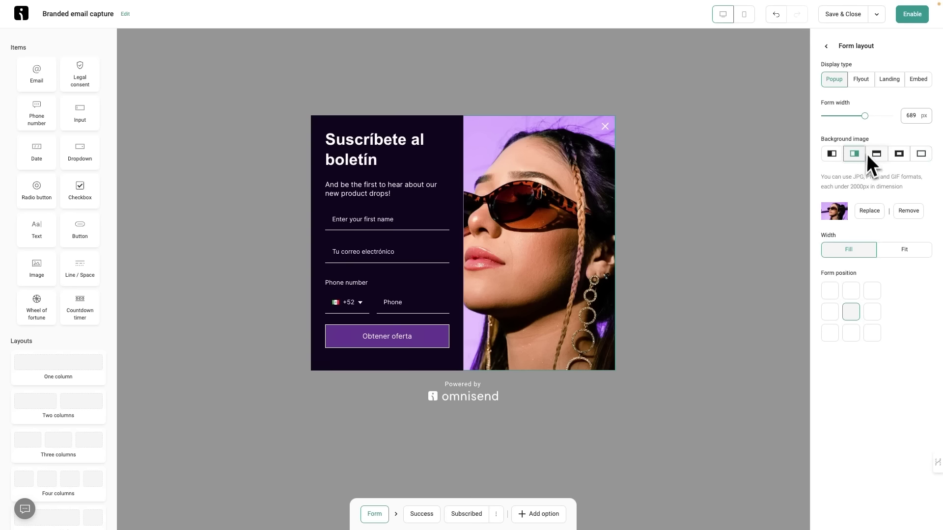
Widen the newsletter form to about 853 px
{"action": "mouse_move", "coordinate": [862, 116]}
{"action": "left_mouse_down"}
{"action": "mouse_move", "coordinate": [848, 116]}
{"action": "mouse_move", "coordinate": [884, 116]}
{"action": "mouse_move", "coordinate": [876, 117]}
{"action": "left_mouse_up"}
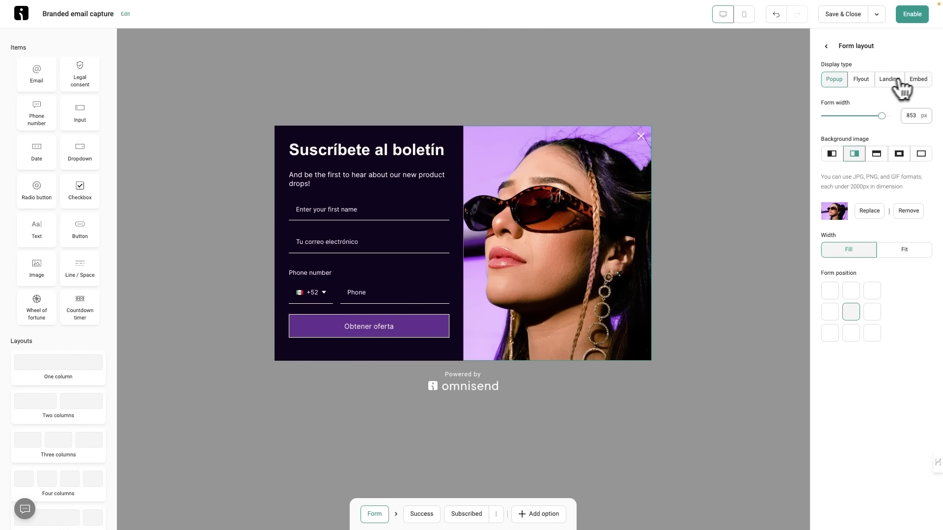
Try the Embed, Flyout and Landing display types for the form, returning to Popup
{"action": "left_click", "coordinate": [916, 80]}
{"action": "left_click", "coordinate": [835, 80]}
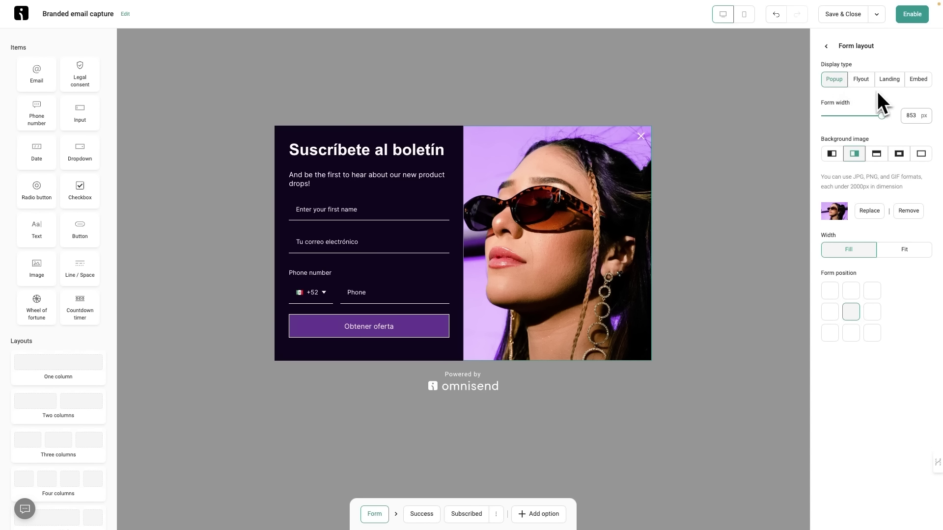
{"action": "left_click", "coordinate": [863, 82]}
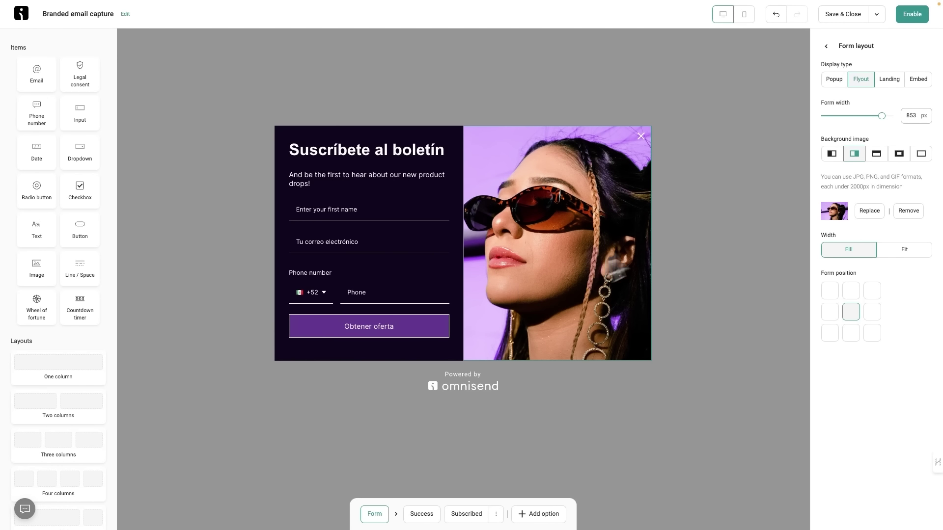
{"action": "left_click", "coordinate": [890, 80]}
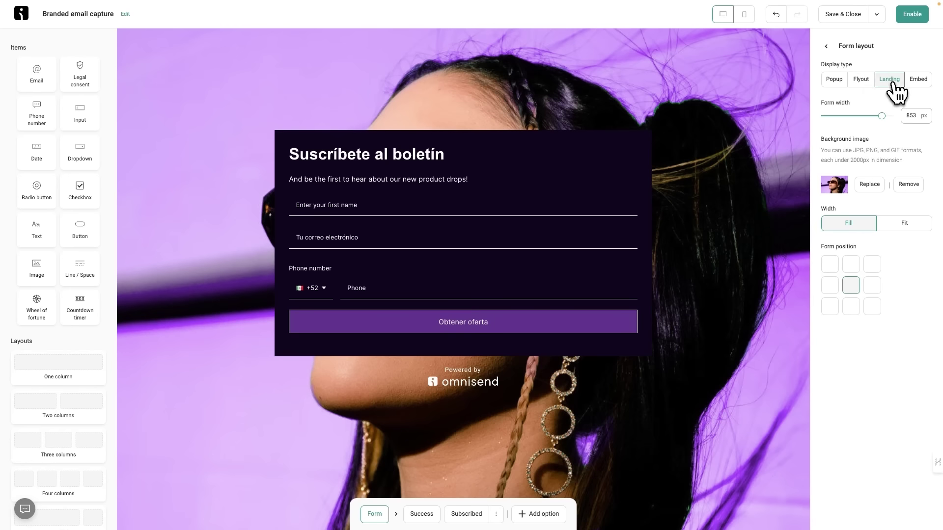
{"action": "left_click", "coordinate": [834, 81]}
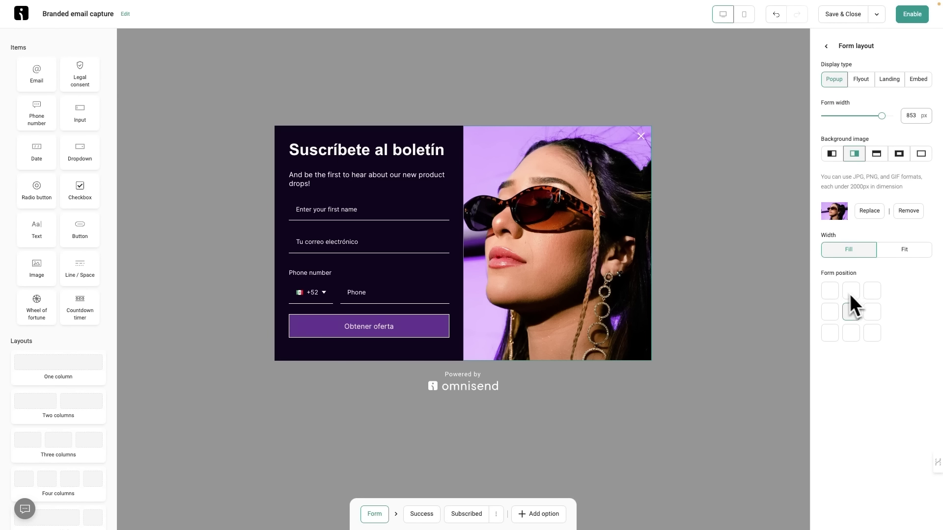
Try other form positions and the Fit image width, restoring the centered position and Fill
{"action": "left_click", "coordinate": [873, 335]}
{"action": "left_click", "coordinate": [873, 314]}
{"action": "left_click", "coordinate": [873, 292]}
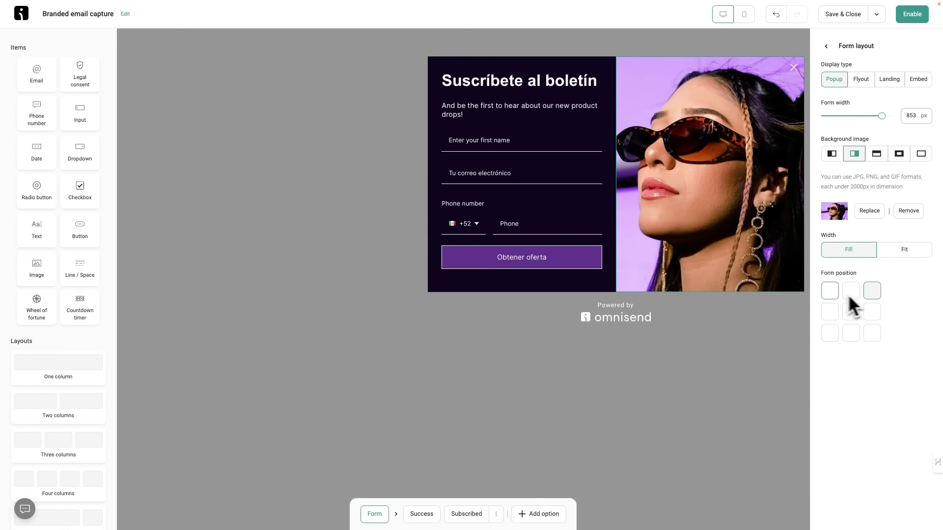
{"action": "left_click", "coordinate": [853, 311]}
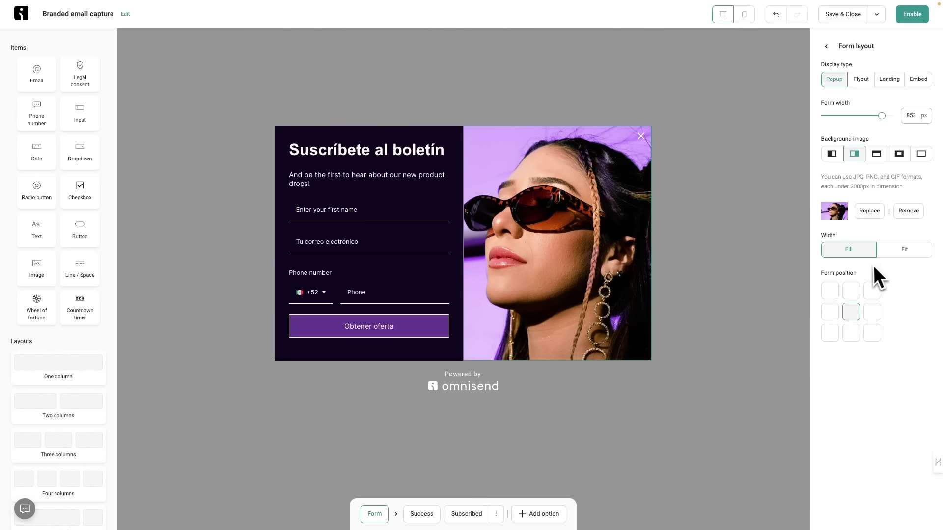
{"action": "left_click", "coordinate": [892, 251]}
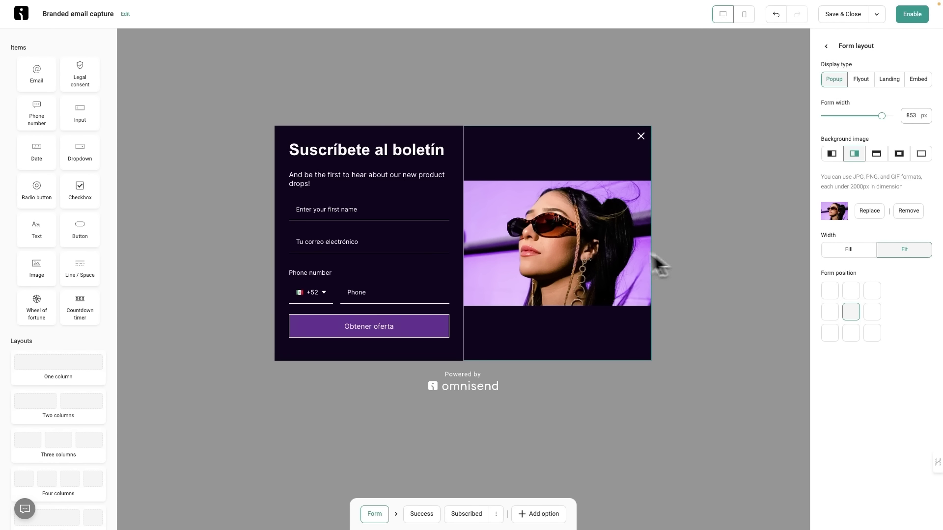
{"action": "left_click", "coordinate": [835, 251]}
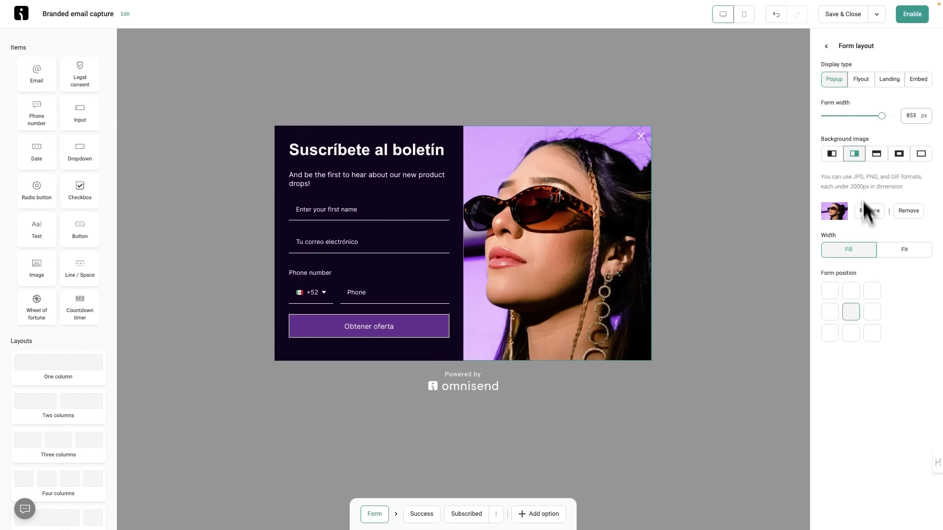
Review the theme's background, form and link color settings
{"action": "left_click", "coordinate": [826, 46]}
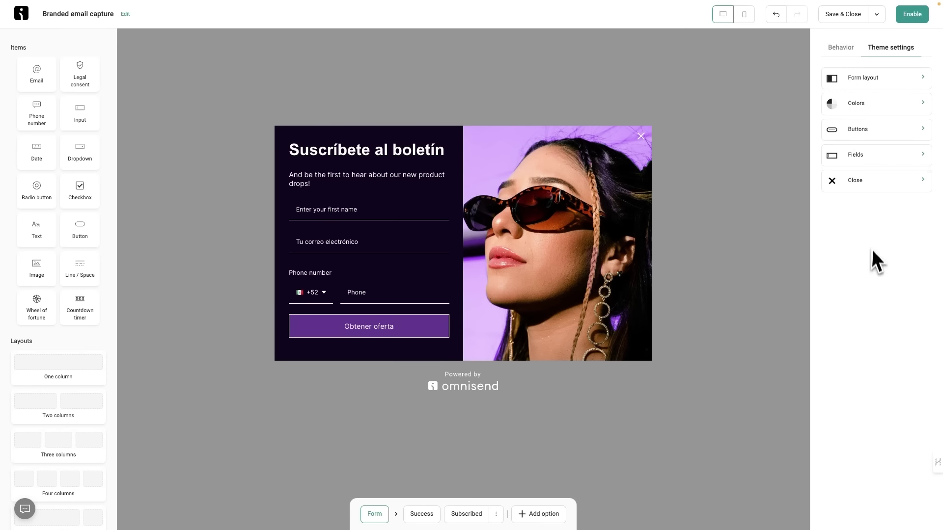
{"action": "left_click", "coordinate": [873, 106]}
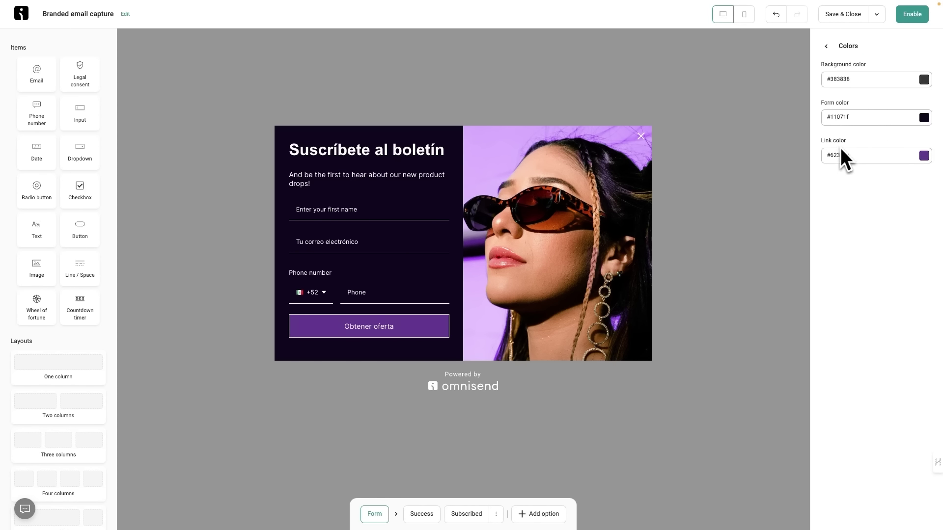
{"action": "left_click", "coordinate": [827, 47]}
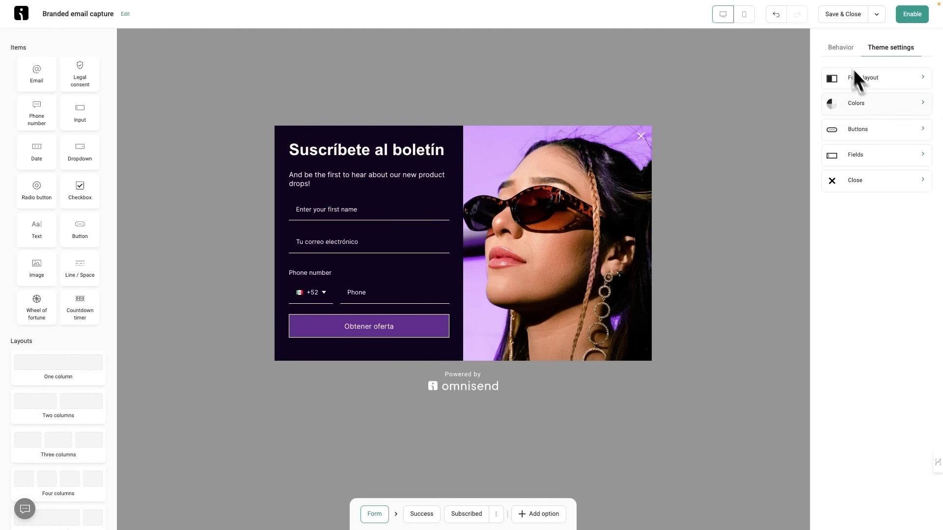
Give the theme's primary button a fully rounded pill shape with a 28 px corner radius
{"action": "left_click", "coordinate": [873, 129]}
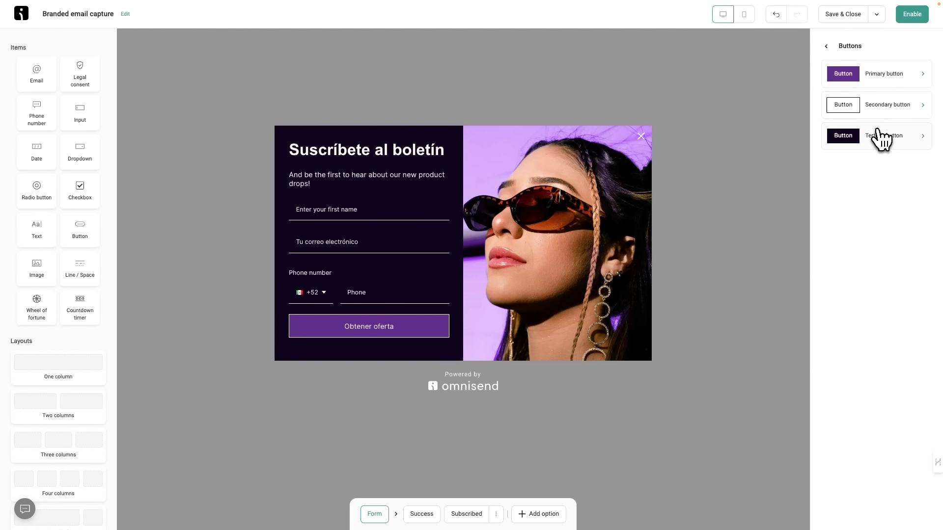
{"action": "left_click", "coordinate": [893, 77]}
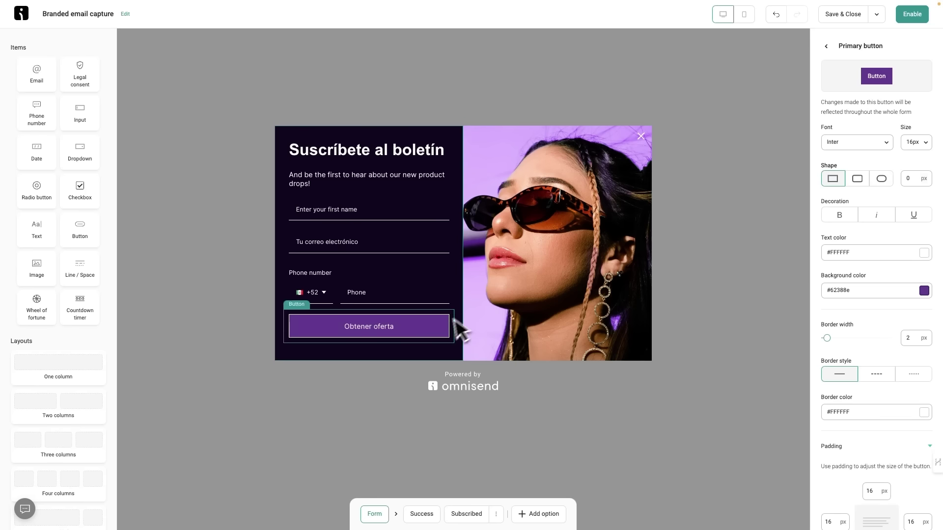
{"action": "left_click", "coordinate": [884, 143]}
{"action": "left_click", "coordinate": [879, 136]}
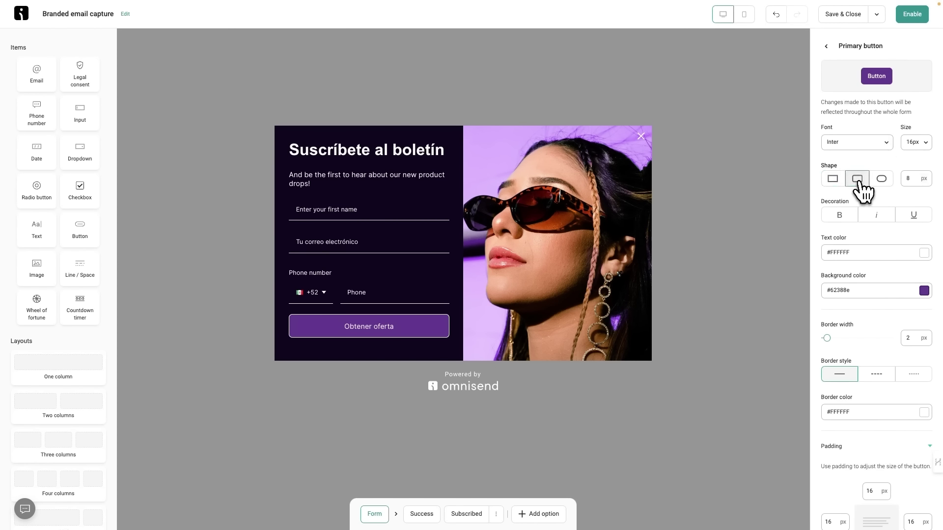
{"action": "left_click", "coordinate": [882, 181]}
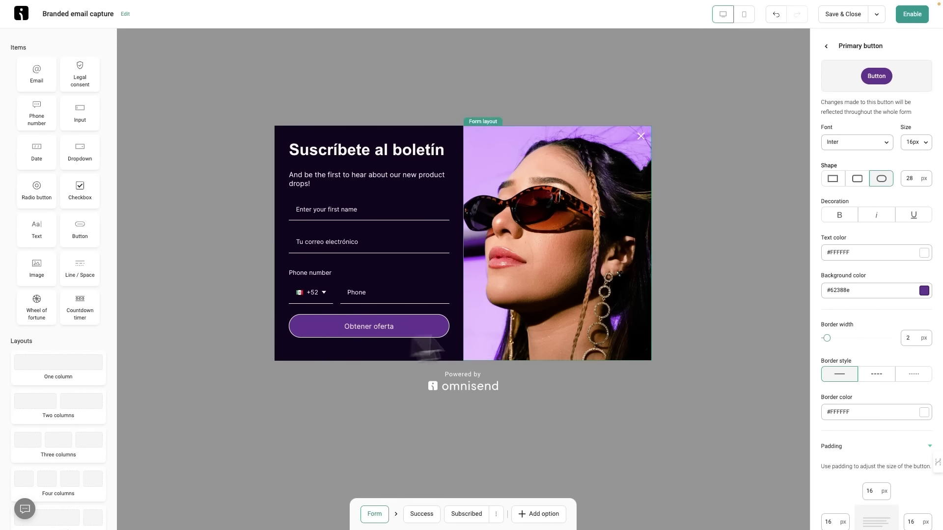
{"action": "scroll", "coordinate": [876, 361], "scroll_direction": "down", "scroll_amount": 1}
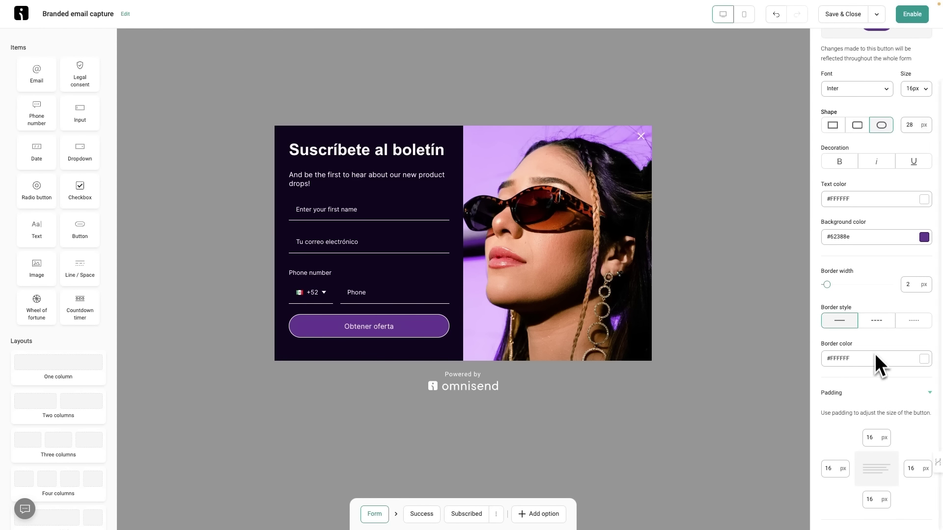
{"action": "scroll", "coordinate": [870, 420], "scroll_direction": "up", "scroll_amount": 2}
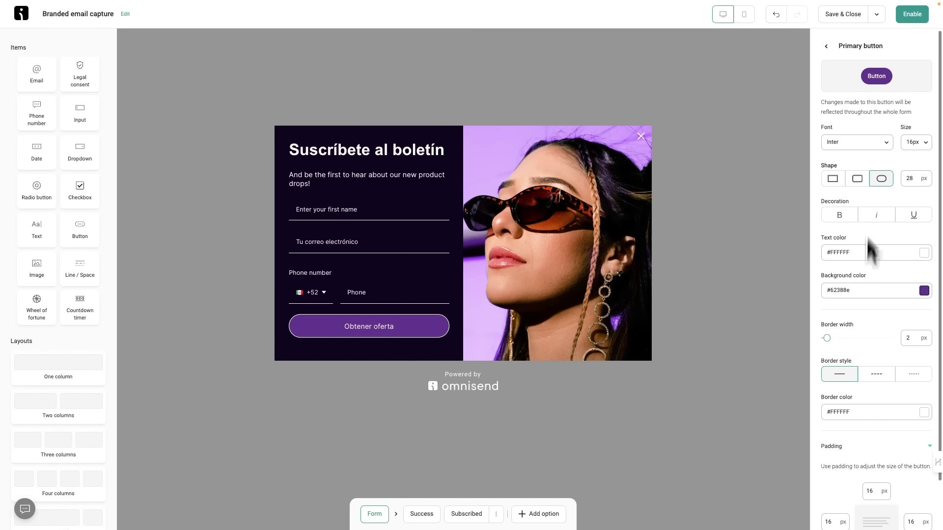
Review the theme's secondary button style settings
{"action": "left_click", "coordinate": [826, 46]}
{"action": "left_click", "coordinate": [887, 112]}
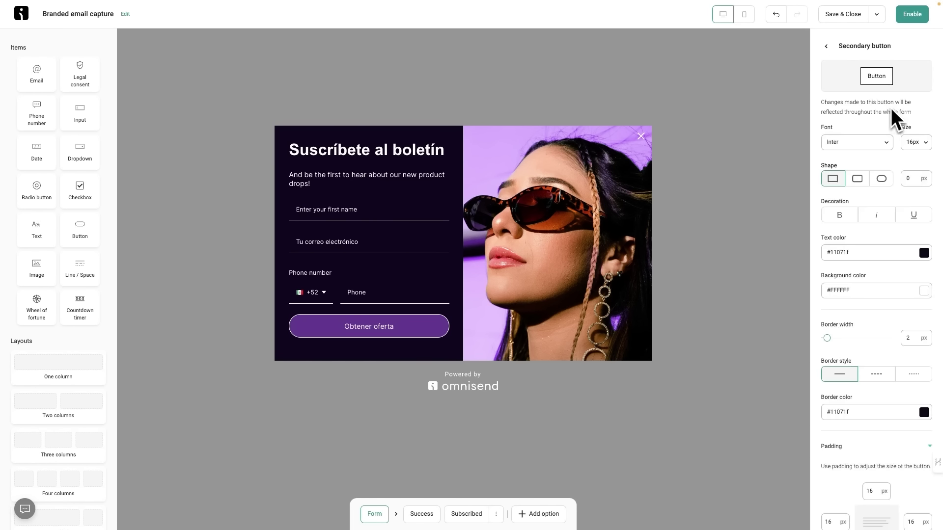
{"action": "left_click", "coordinate": [826, 45]}
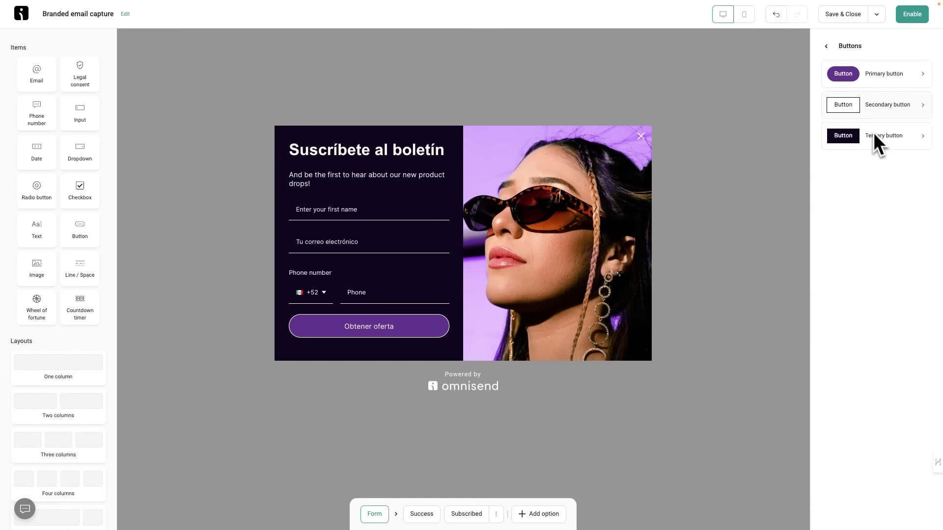
Change the form fields' border style in the theme settings to Border
{"action": "left_click", "coordinate": [826, 47]}
{"action": "left_click", "coordinate": [870, 158]}
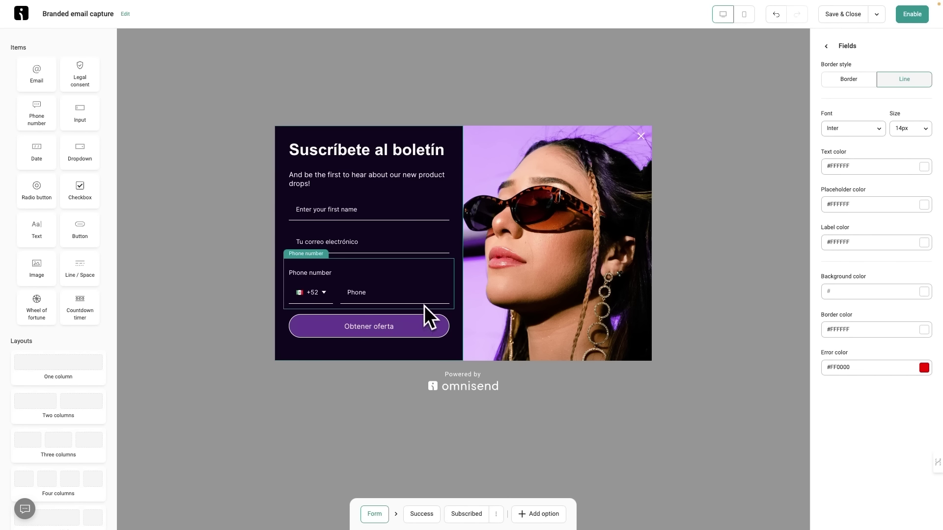
{"action": "left_click", "coordinate": [852, 80]}
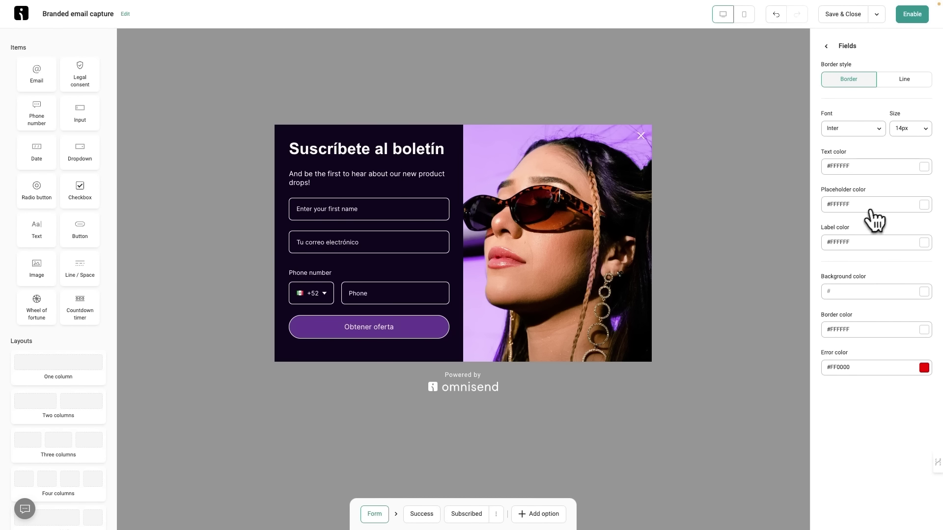
Try a white #FFFFFF background color on the form fields and clear it again
{"action": "left_click", "coordinate": [924, 292]}
{"action": "left_click", "coordinate": [917, 167]}
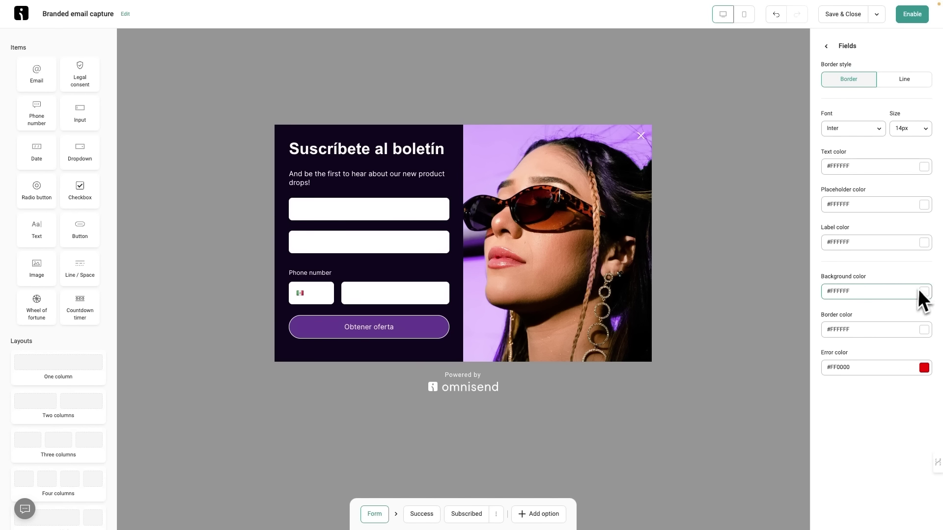
{"action": "left_click_drag", "start_coordinate": [918, 294], "coordinate": [802, 289]}
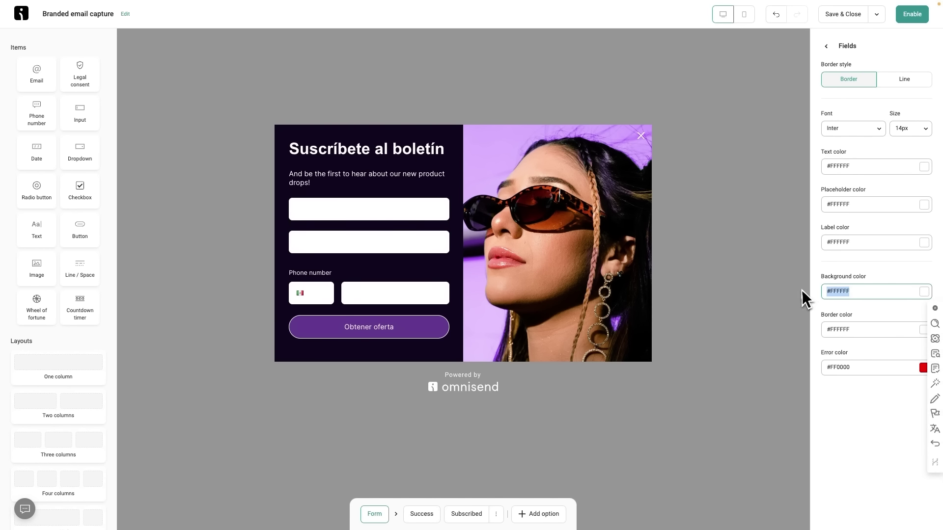
{"action": "key", "text": "BackSpace"}
{"action": "left_click", "coordinate": [868, 413]}
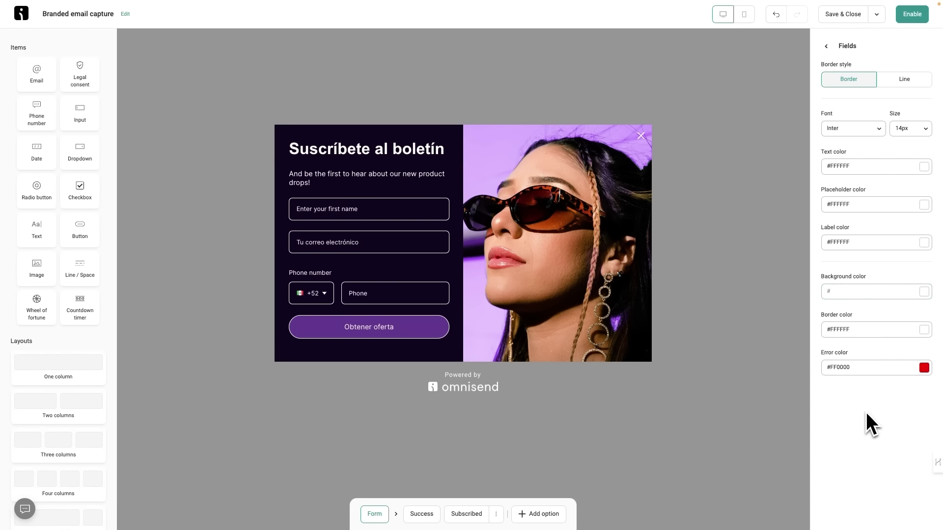
Review the close button's color and background options in the theme settings
{"action": "left_click", "coordinate": [826, 46]}
{"action": "left_click", "coordinate": [864, 181]}
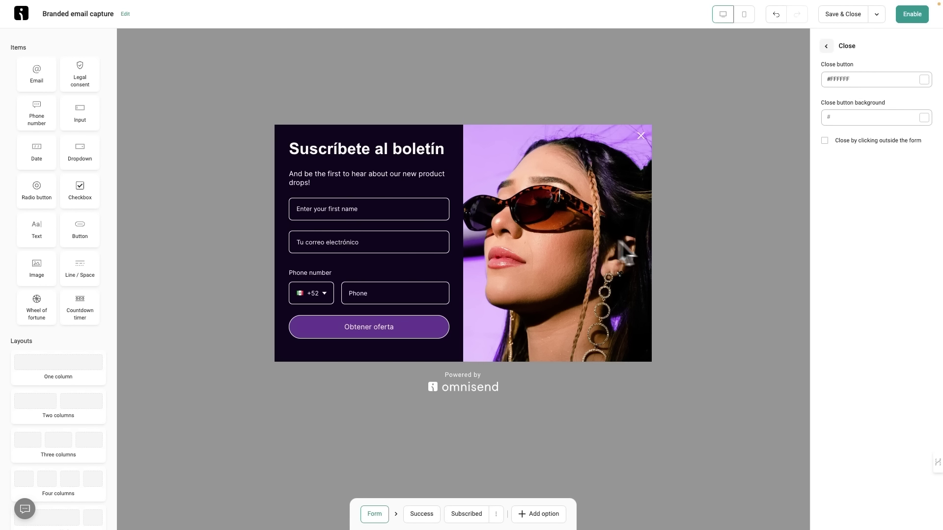
{"action": "left_click", "coordinate": [748, 240]}
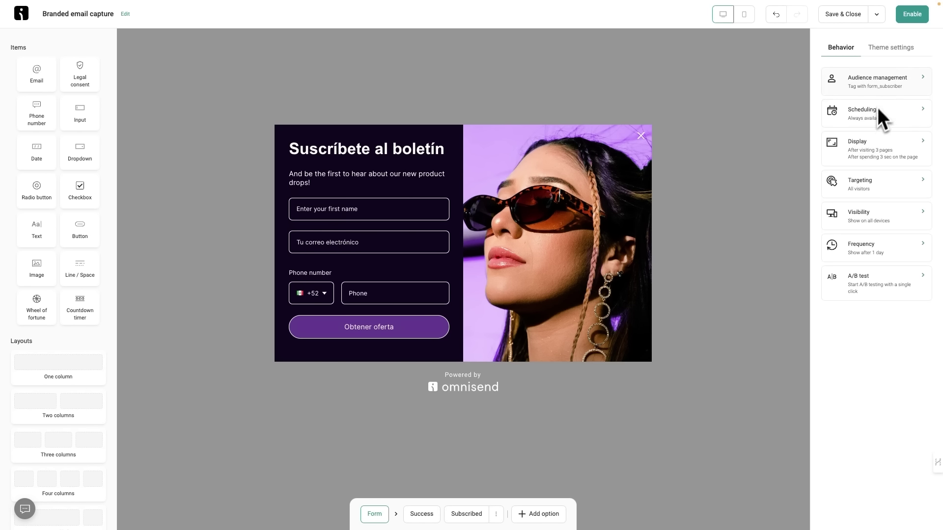
Review the form's behavior options, including the audience tags and double opt-in setting
{"action": "left_click", "coordinate": [890, 58]}
{"action": "left_click", "coordinate": [843, 50]}
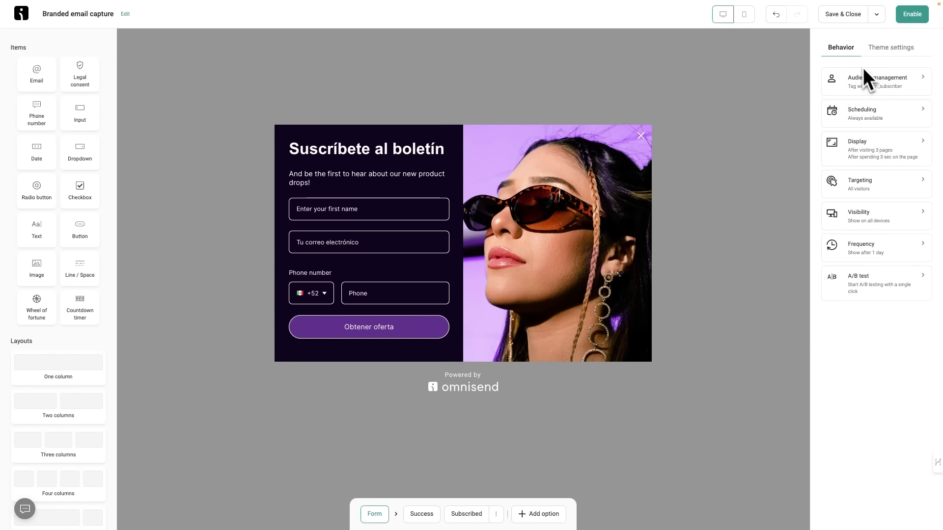
{"action": "left_click", "coordinate": [865, 78]}
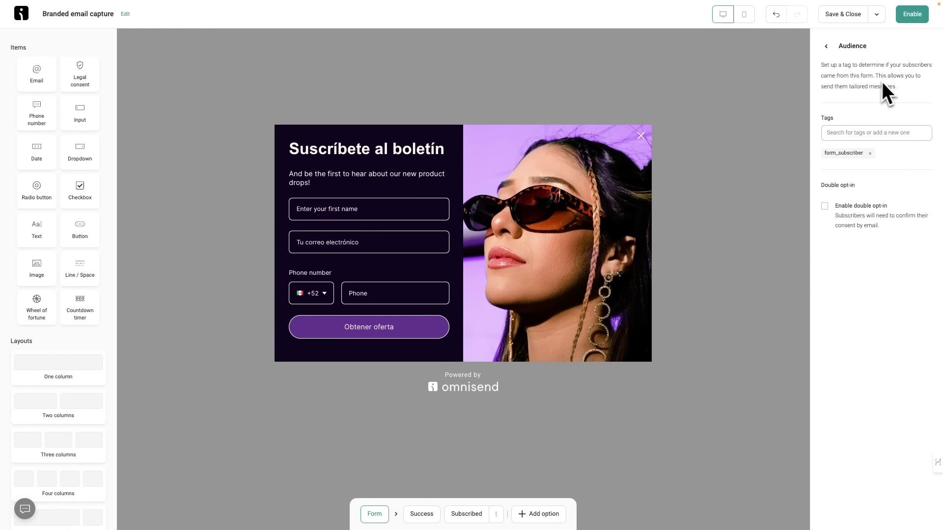
{"action": "left_click", "coordinate": [827, 47]}
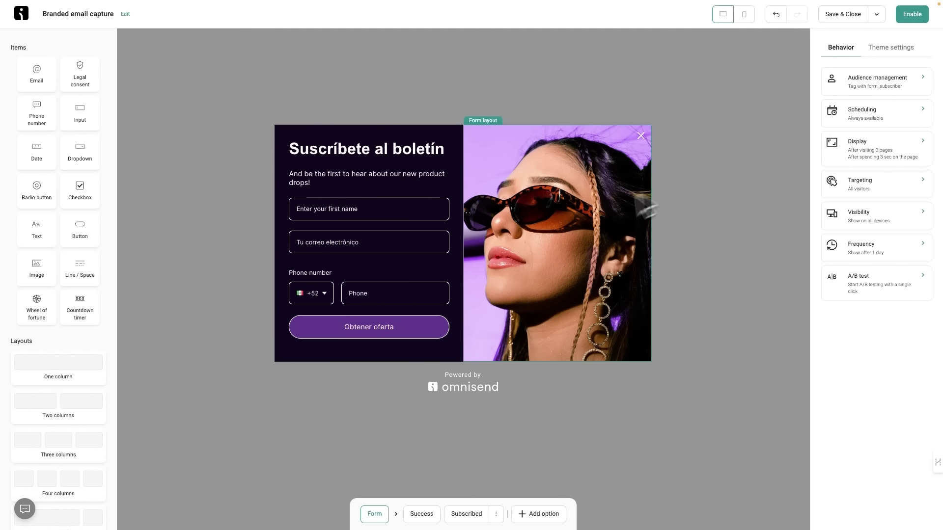
Choose the form_subscriber tag for the form's subscribers in the audience management settings
{"action": "left_click", "coordinate": [885, 93]}
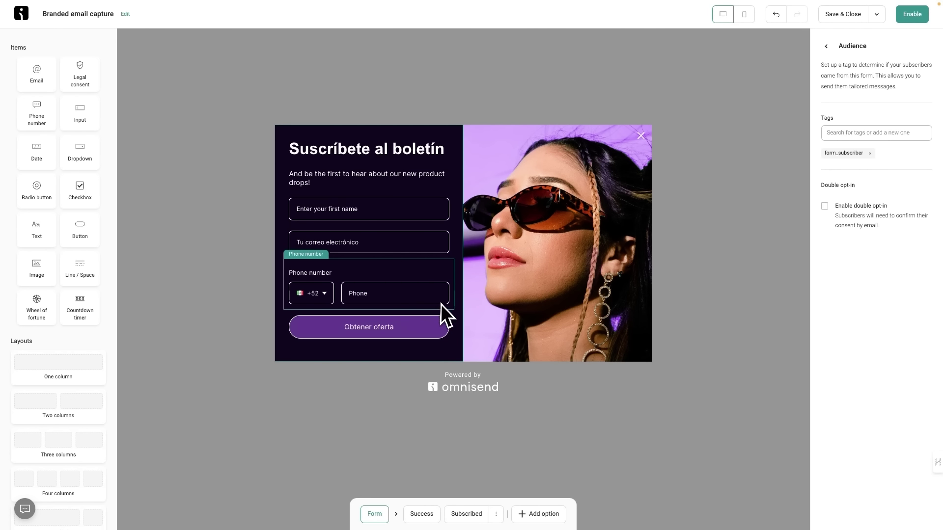
{"action": "left_click", "coordinate": [868, 132]}
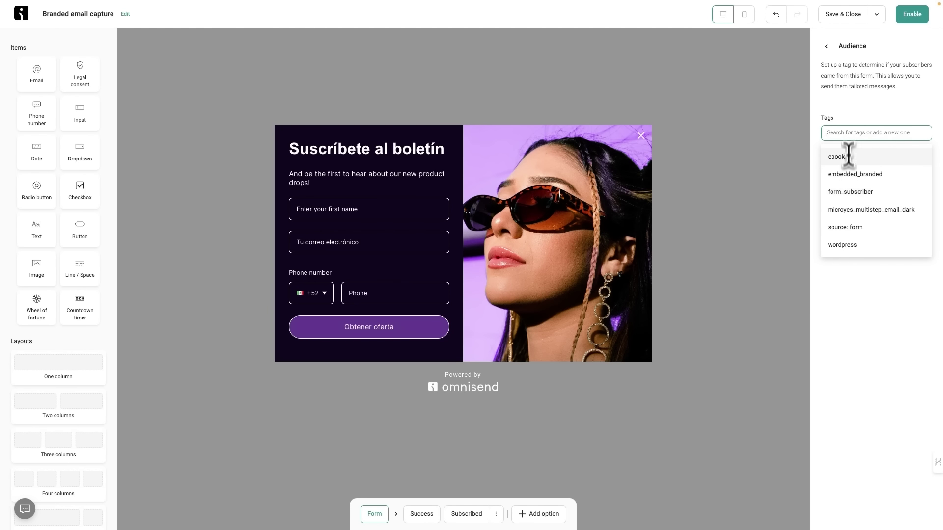
{"action": "left_click", "coordinate": [857, 191]}
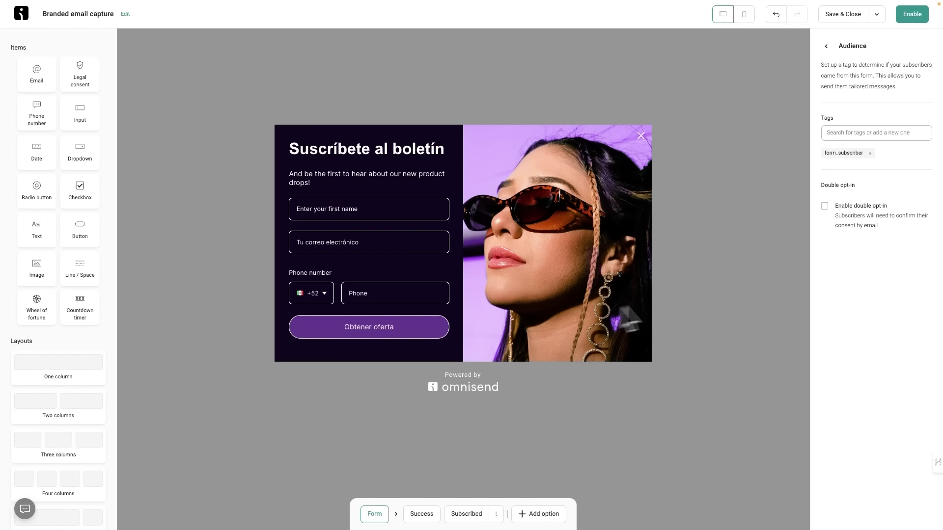
{"action": "left_click", "coordinate": [826, 46]}
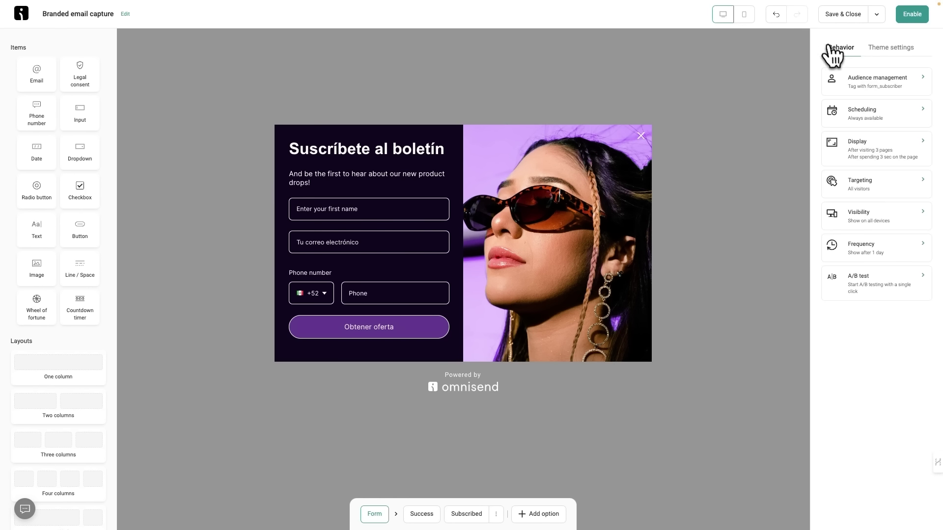
Try scheduling the form with a start date, an end date and both dates, and restore it to always show
{"action": "left_click", "coordinate": [889, 125]}
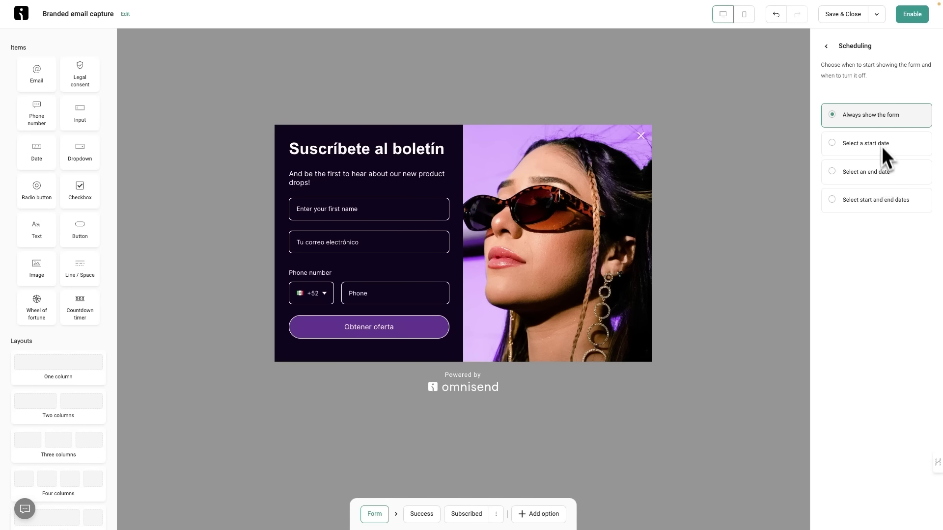
{"action": "left_click", "coordinate": [839, 144]}
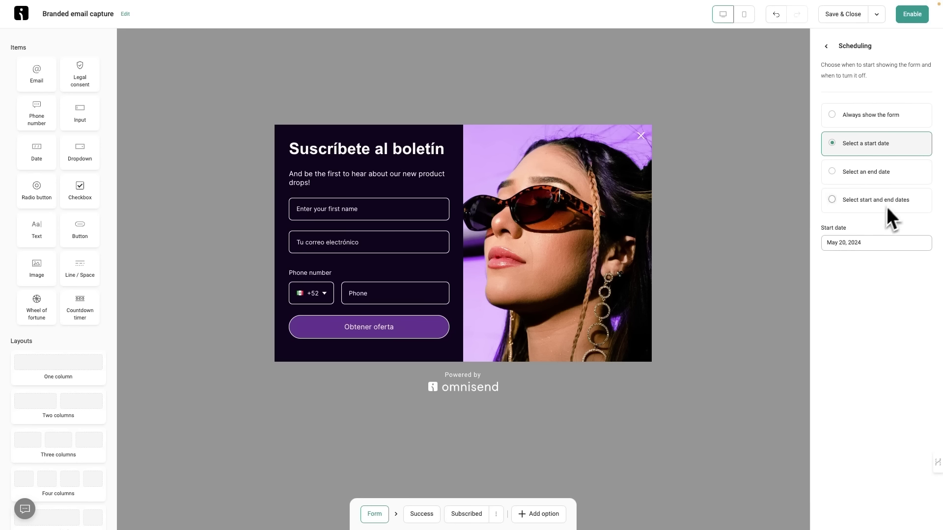
{"action": "left_click", "coordinate": [835, 174]}
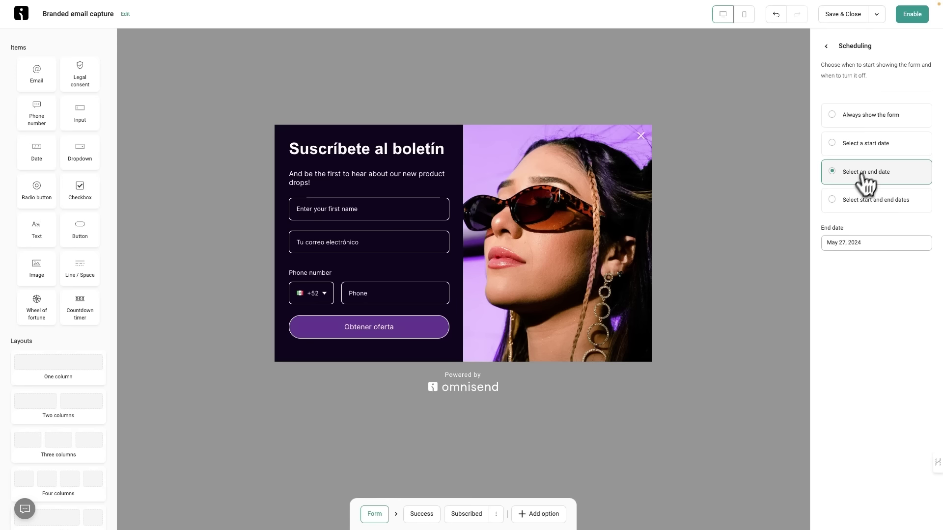
{"action": "left_click", "coordinate": [833, 200]}
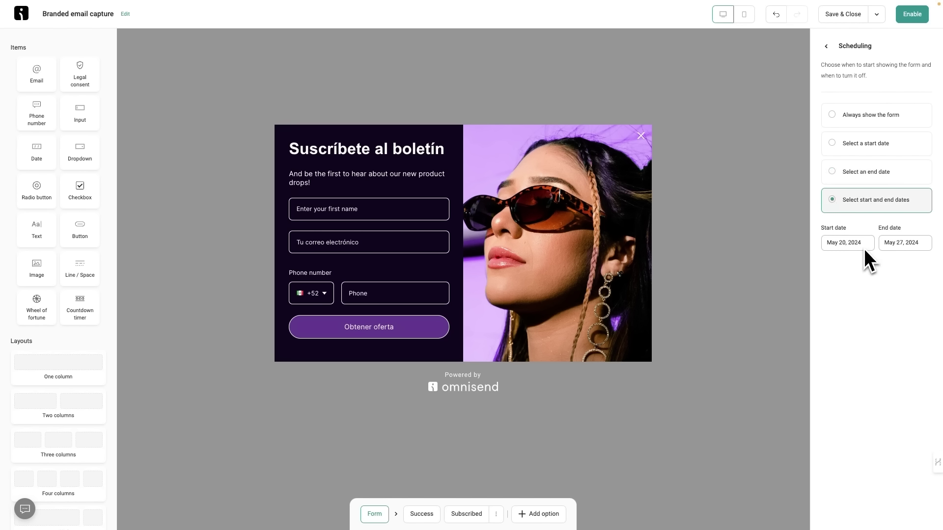
{"action": "left_click", "coordinate": [826, 46]}
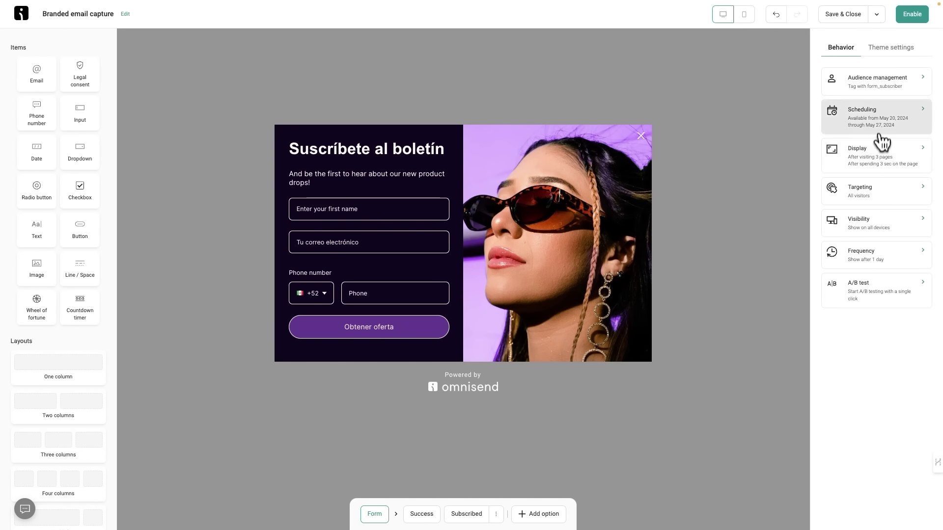
{"action": "left_click", "coordinate": [875, 128]}
{"action": "left_click", "coordinate": [848, 116]}
{"action": "left_click", "coordinate": [826, 46]}
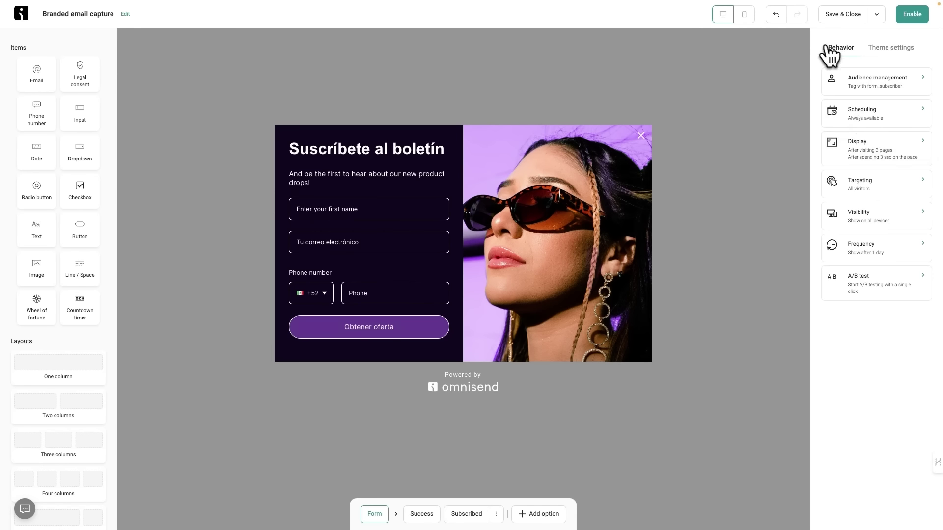
Try a 20% scroll depth display condition, turn it off again, and check the exit intent option
{"action": "left_click", "coordinate": [886, 158]}
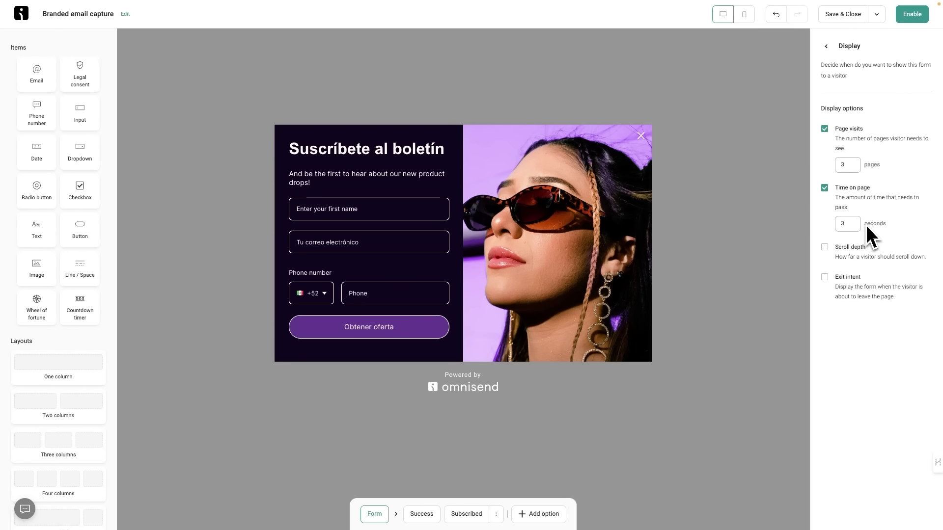
{"action": "left_click", "coordinate": [825, 247]}
{"action": "left_click", "coordinate": [855, 273]}
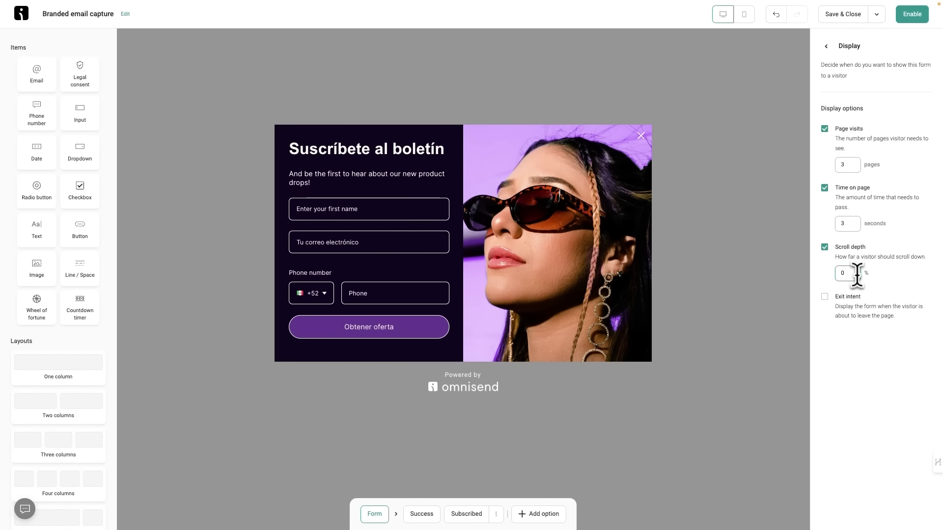
{"action": "key", "text": "BackSpace"}
{"action": "type", "text": "20"}
{"action": "left_click", "coordinate": [824, 247]}
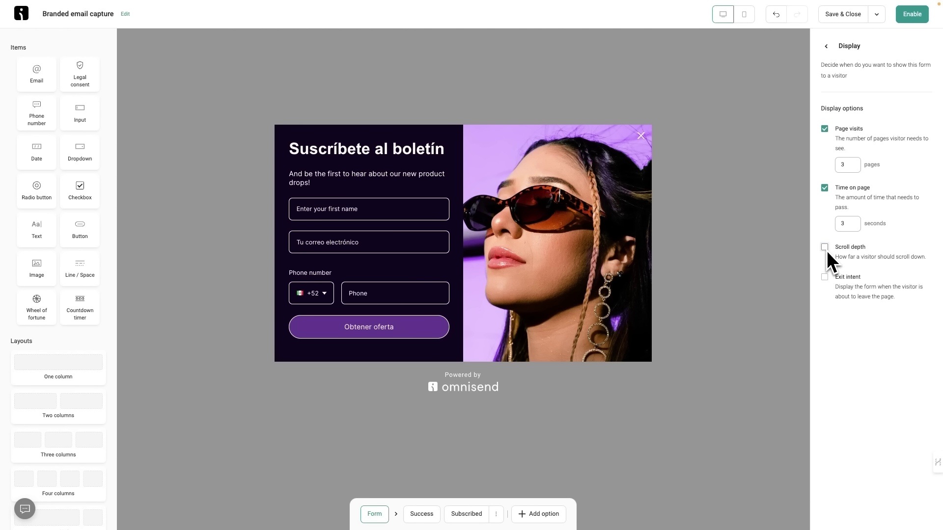
{"action": "left_click", "coordinate": [826, 278]}
{"action": "left_click", "coordinate": [827, 46]}
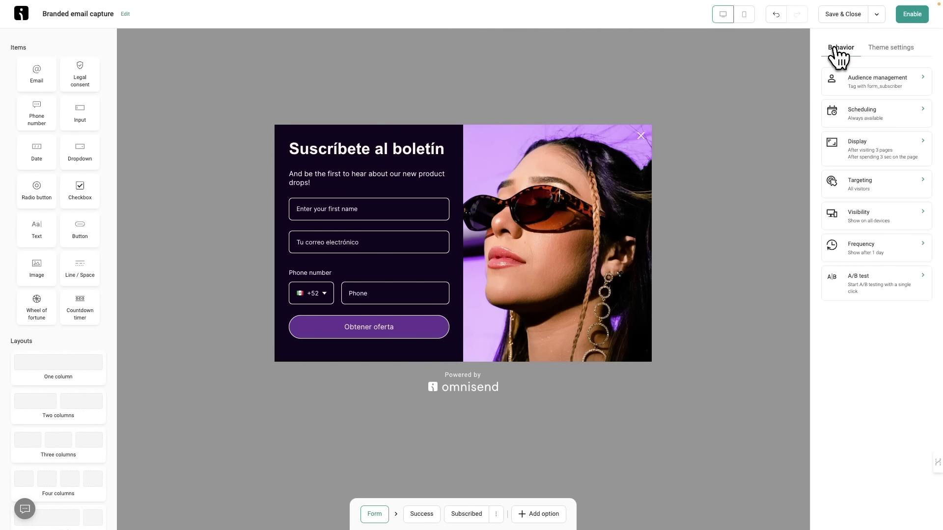
Try both existing-contact targeting options, restore All visitors, and check which devices the form can show on
{"action": "left_click", "coordinate": [890, 193]}
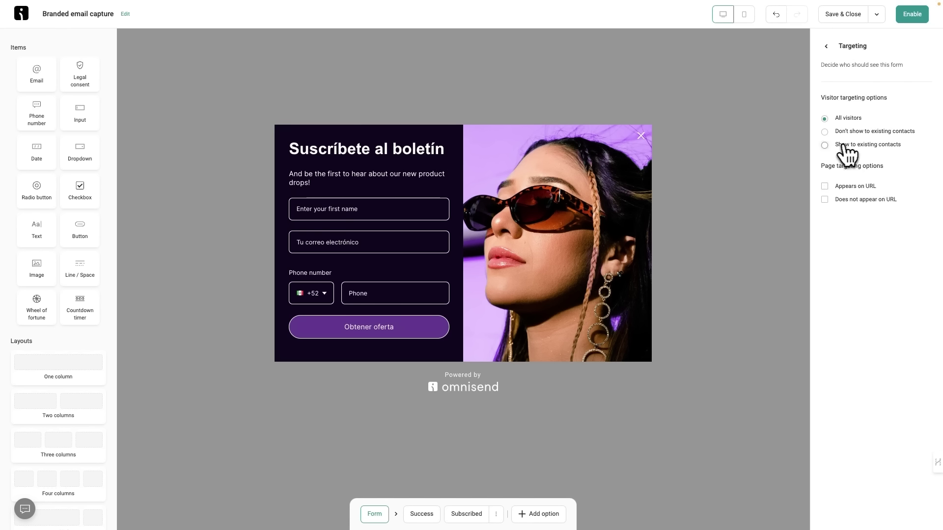
{"action": "left_click", "coordinate": [824, 132]}
{"action": "left_click", "coordinate": [825, 144]}
{"action": "left_click", "coordinate": [825, 119]}
{"action": "left_click", "coordinate": [826, 46]}
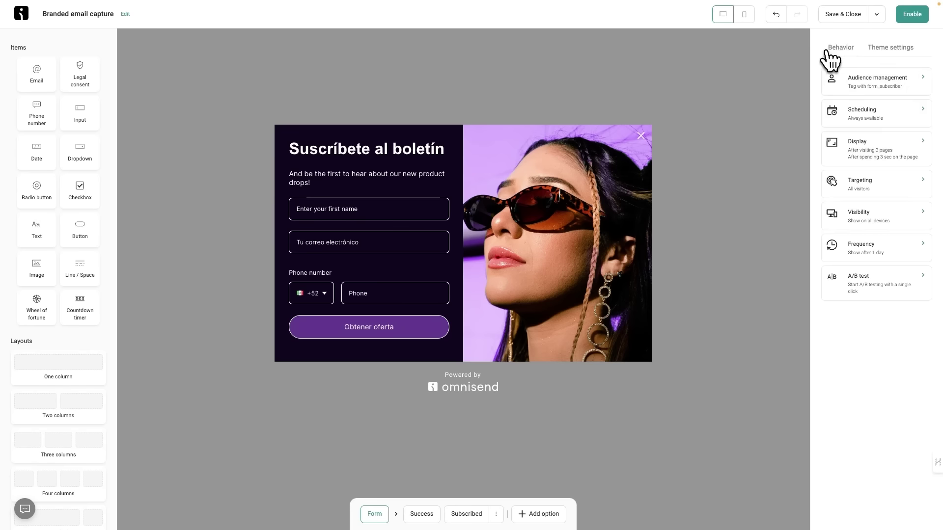
{"action": "left_click", "coordinate": [893, 221]}
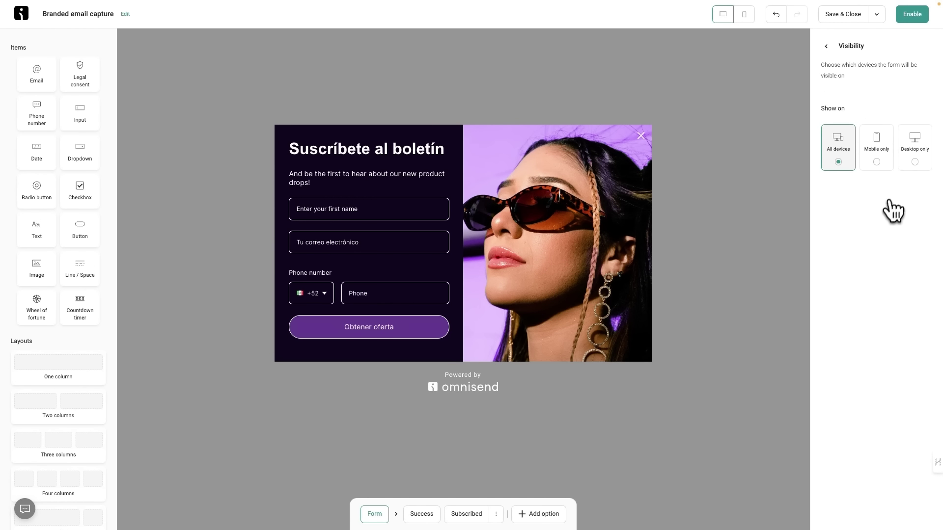
{"action": "left_click", "coordinate": [826, 46]}
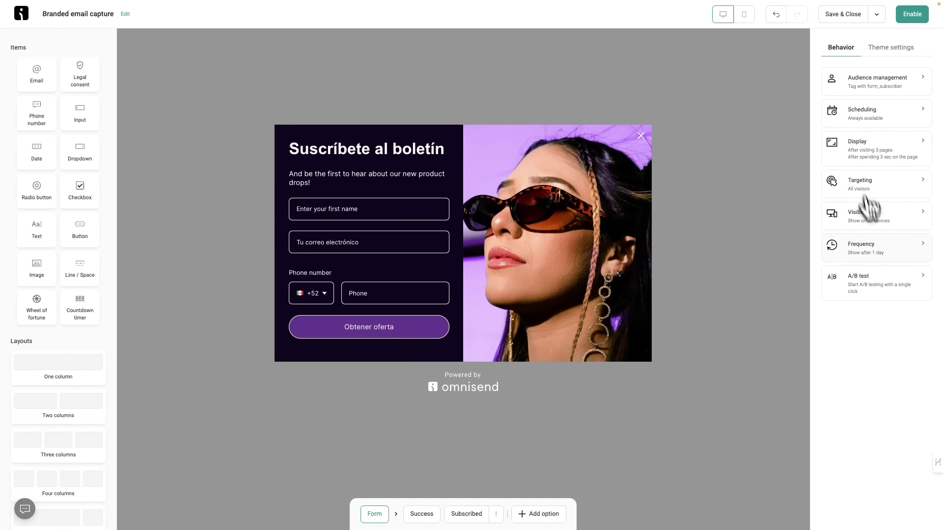
Try limiting the form's reappearance to 2 days and to 5 hours, and turn the appearance limit off
{"action": "left_click", "coordinate": [897, 251]}
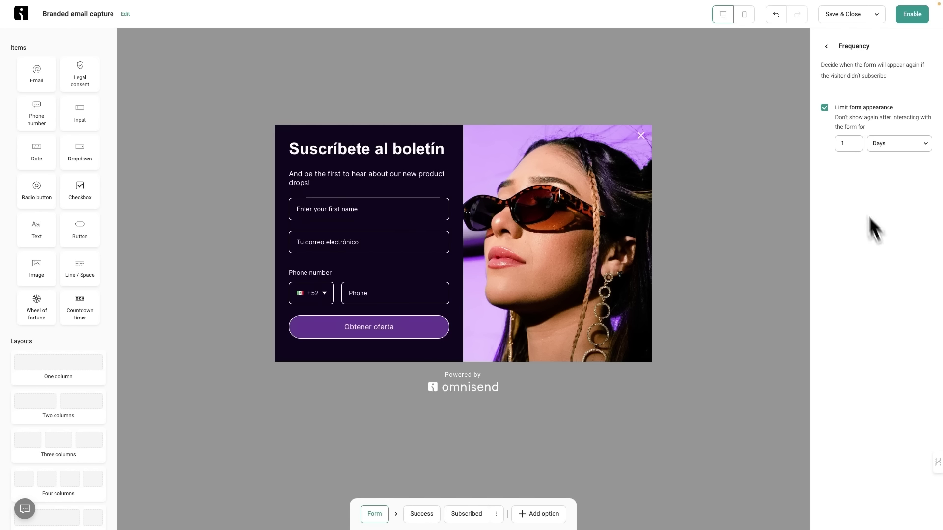
{"action": "double_click", "coordinate": [838, 145]}
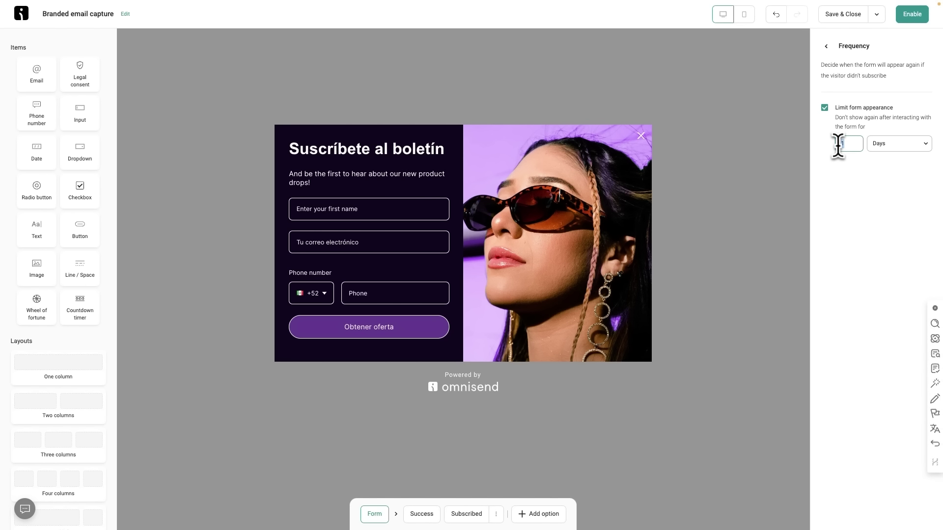
{"action": "type", "text": "2"}
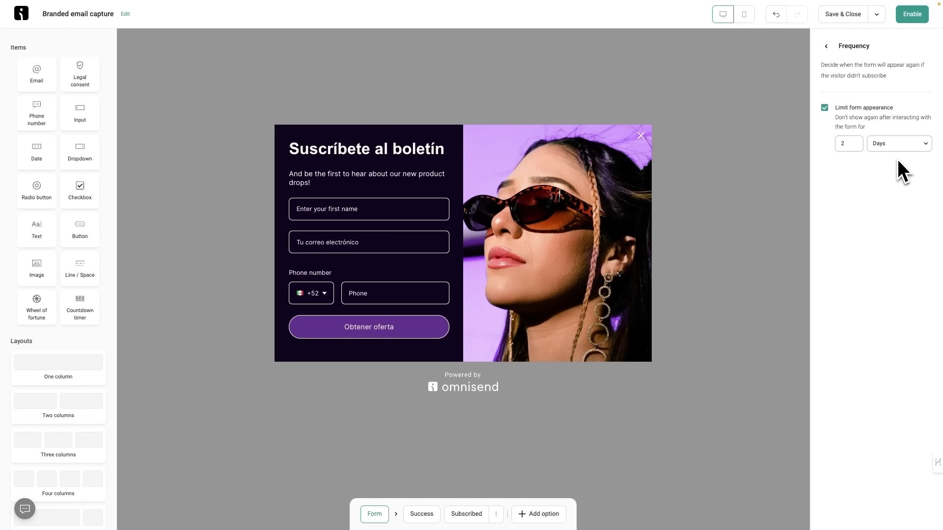
{"action": "double_click", "coordinate": [848, 143]}
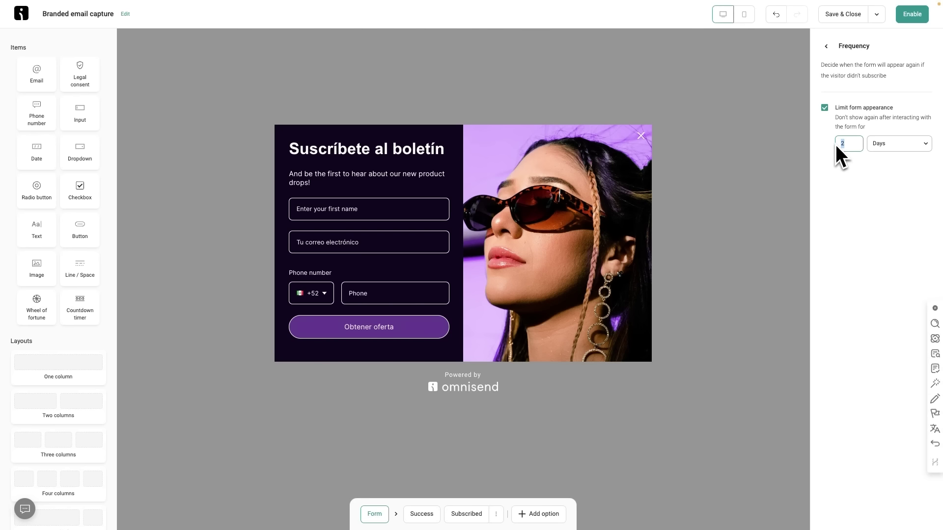
{"action": "left_click", "coordinate": [890, 147]}
{"action": "left_click", "coordinate": [874, 183]}
{"action": "double_click", "coordinate": [848, 143]}
{"action": "type", "text": "5"}
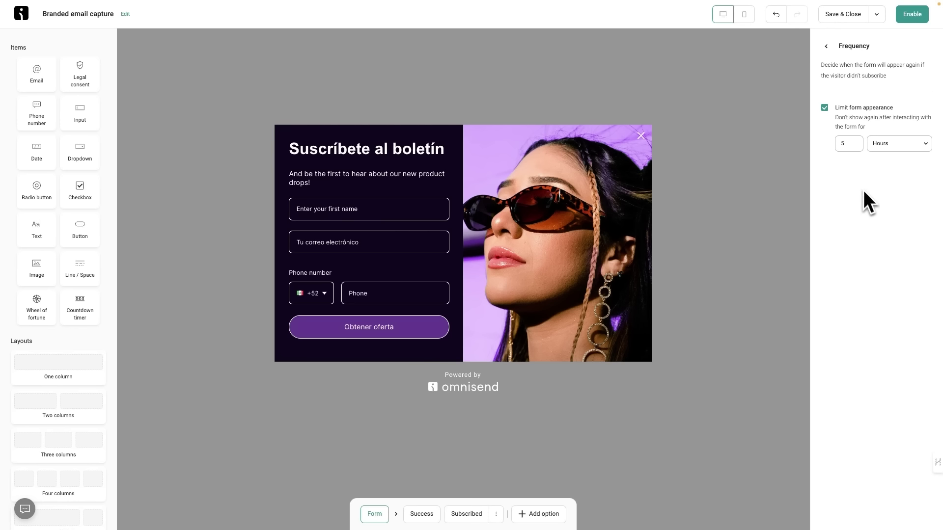
{"action": "left_click", "coordinate": [826, 112]}
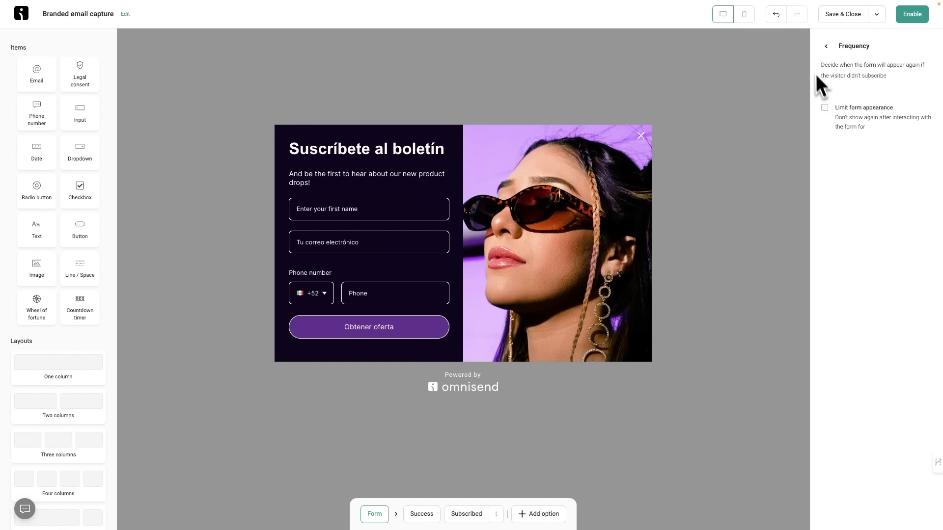
{"action": "left_click", "coordinate": [826, 46]}
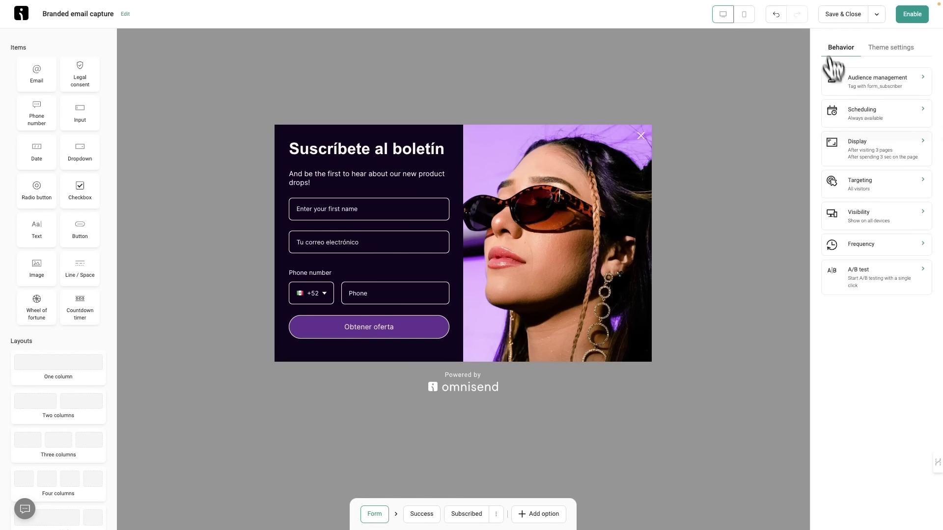
Limit the form's appearance again with a frequency of 2 days, and open the A/B test option
{"action": "left_click", "coordinate": [886, 253]}
{"action": "left_click", "coordinate": [825, 108]}
{"action": "left_click", "coordinate": [879, 145]}
{"action": "left_click", "coordinate": [870, 172]}
{"action": "double_click", "coordinate": [833, 146]}
{"action": "type", "text": "2"}
{"action": "left_click", "coordinate": [827, 47]}
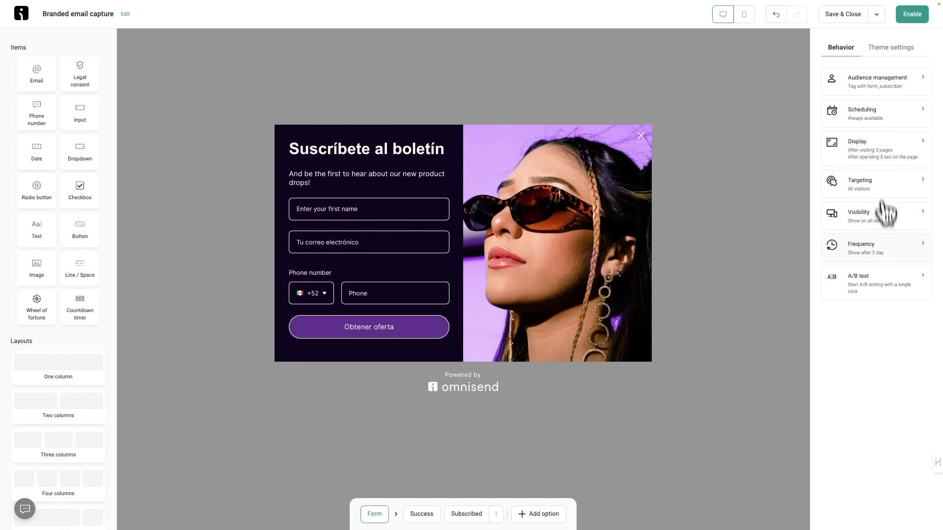
{"action": "left_click", "coordinate": [888, 295]}
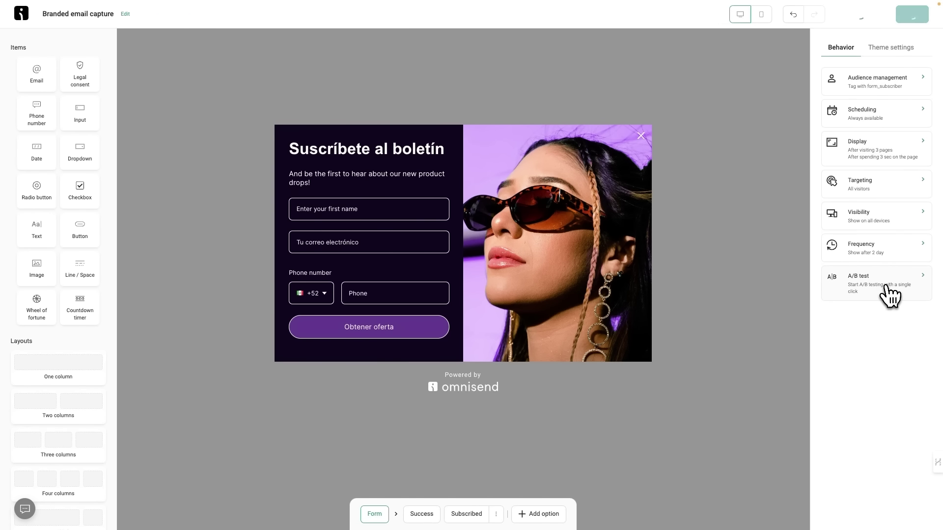
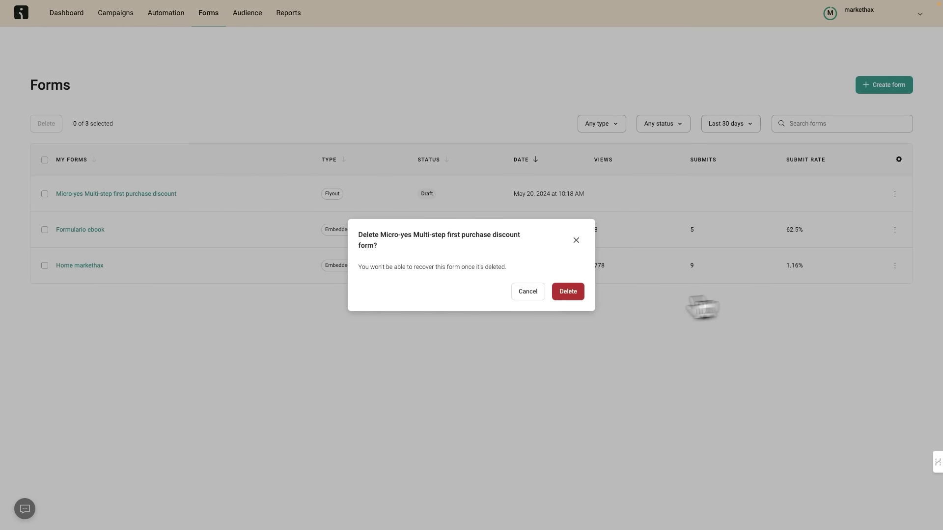
Confirm deleting the Micro-yes Multi-step first purchase discount form
{"action": "left_click", "coordinate": [567, 291]}
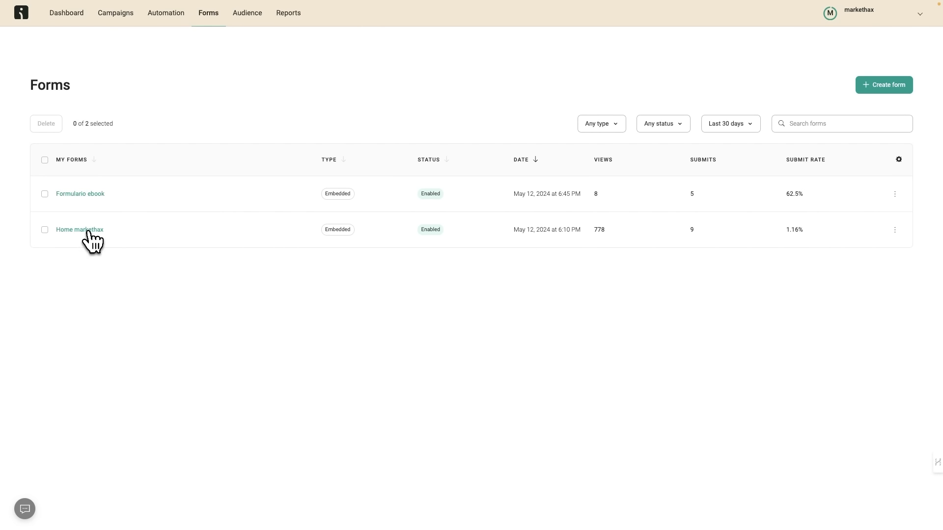
Open the Home markethax embedded form to examine its layout and embed code, and close it
{"action": "left_click", "coordinate": [91, 240]}
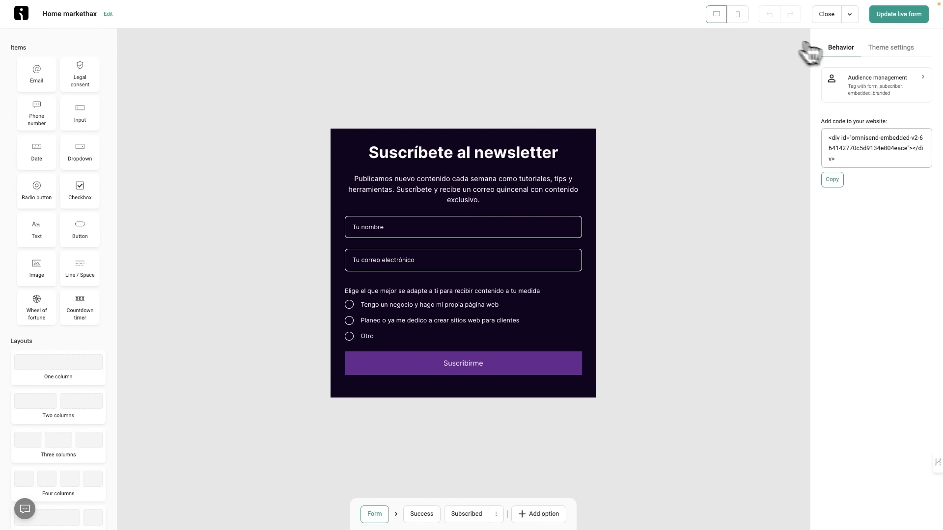
{"action": "left_click", "coordinate": [850, 20]}
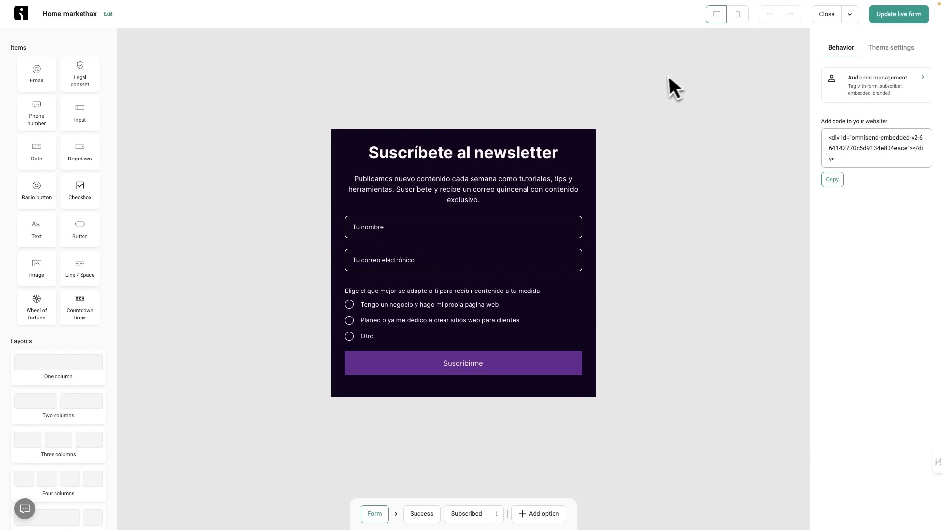
{"action": "left_click", "coordinate": [827, 16]}
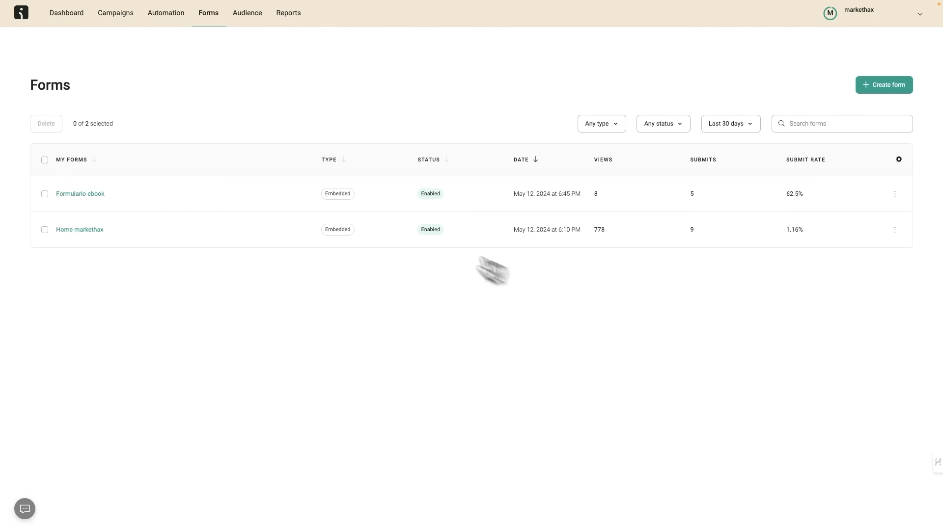
Examine the Formulario ebook form with its Success and Subscribed screens, and close it
{"action": "left_click", "coordinate": [91, 204]}
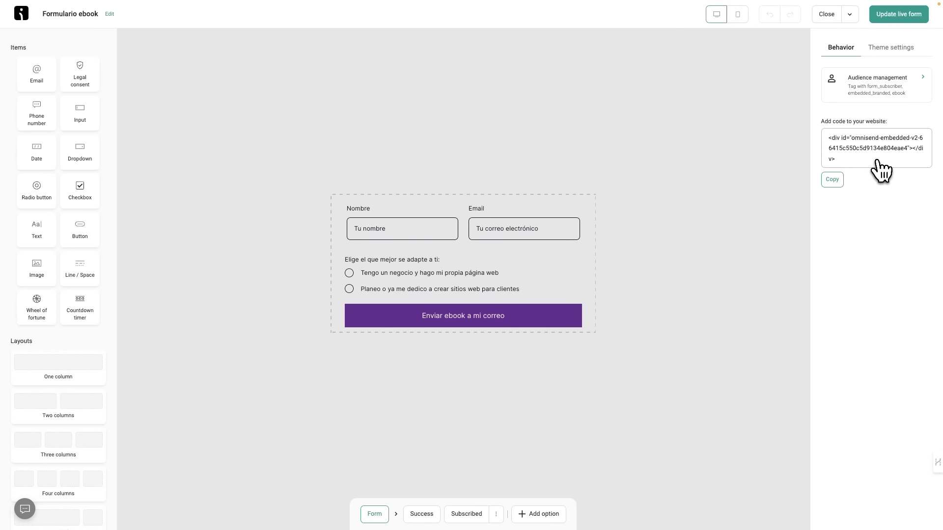
{"action": "left_click", "coordinate": [422, 514]}
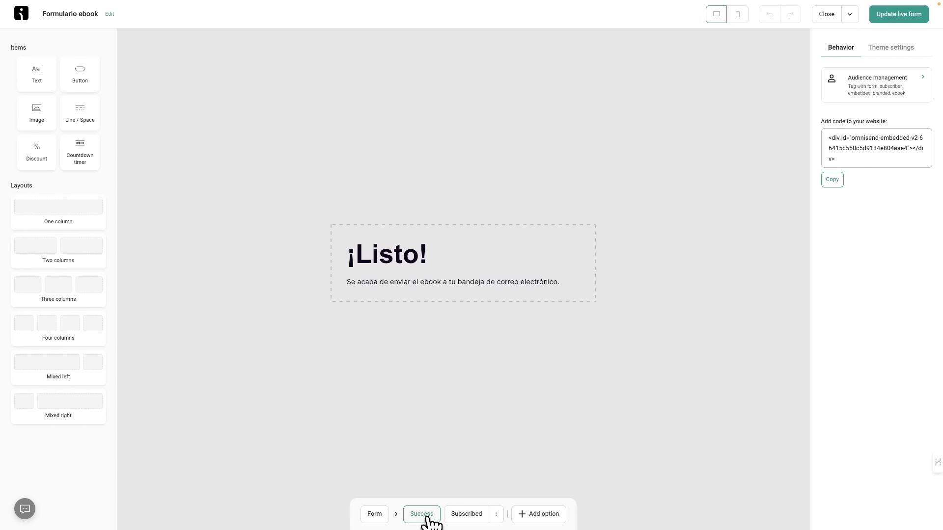
{"action": "left_click", "coordinate": [474, 521]}
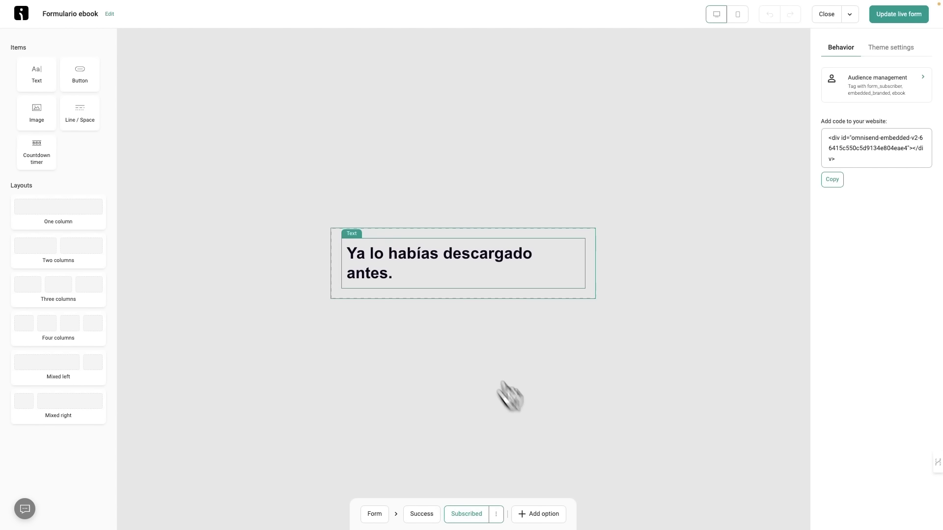
{"action": "left_click", "coordinate": [826, 13]}
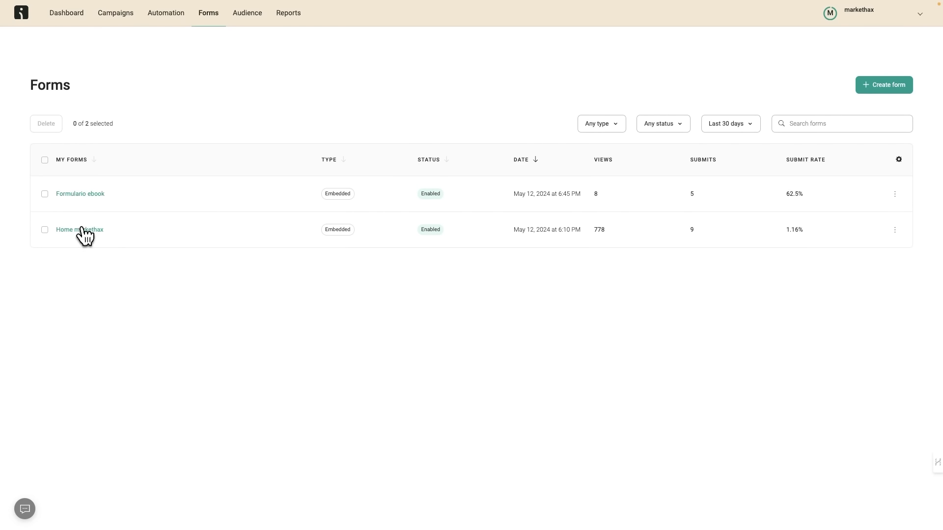
Check the Home markethax form's Success screen, close it, and view the newsletter form embedded on the markethax homepage
{"action": "left_click", "coordinate": [81, 228]}
{"action": "left_click", "coordinate": [422, 515]}
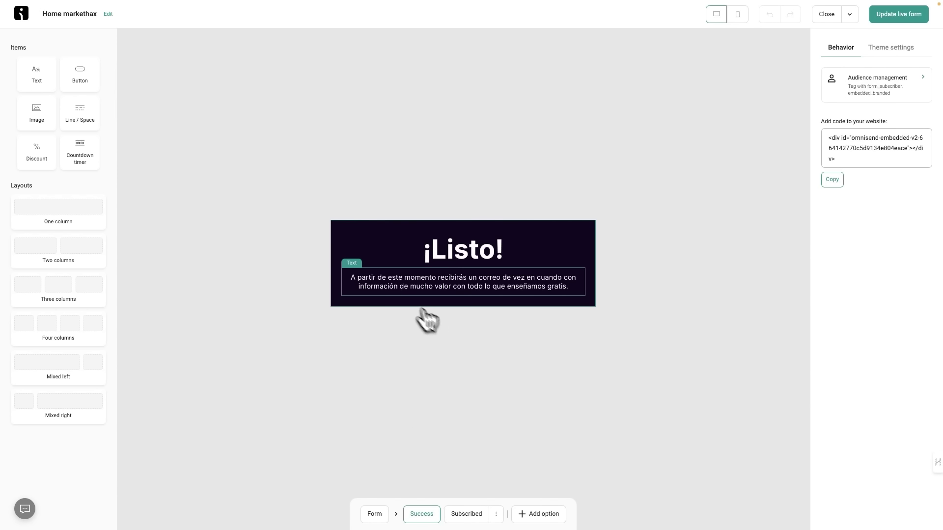
{"action": "left_click", "coordinate": [827, 17]}
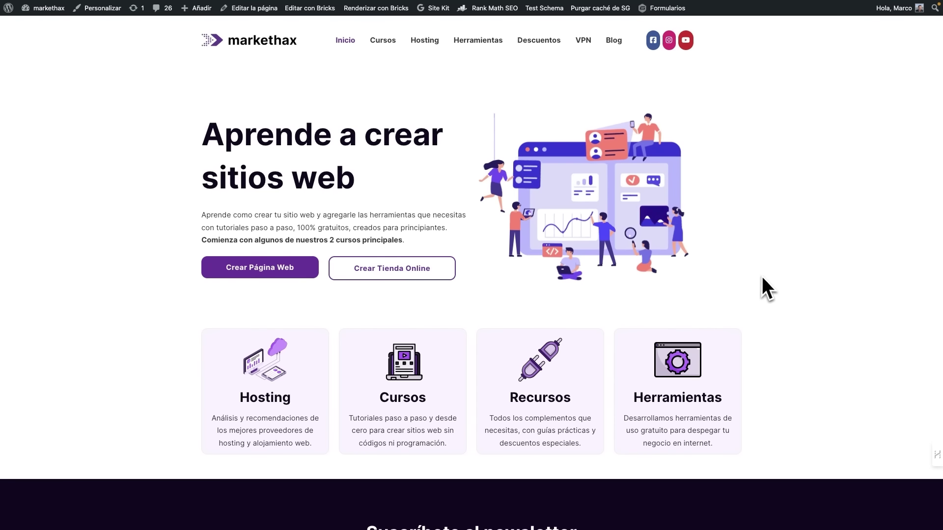
{"action": "scroll", "coordinate": [762, 277], "scroll_direction": "down", "scroll_amount": 8}
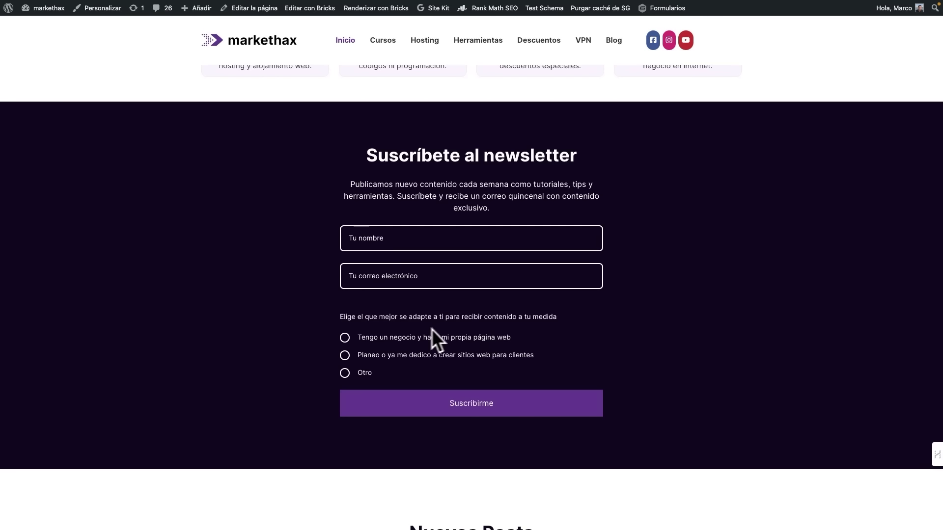
Look over the homepage newsletter form, open the Blog page, and follow its ebook banner to the ebook download page
{"action": "scroll", "coordinate": [567, 306], "scroll_direction": "down", "scroll_amount": 5}
{"action": "scroll", "coordinate": [564, 306], "scroll_direction": "up", "scroll_amount": 10}
{"action": "scroll", "coordinate": [535, 344], "scroll_direction": "down", "scroll_amount": 5}
{"action": "scroll", "coordinate": [550, 315], "scroll_direction": "up", "scroll_amount": 9}
{"action": "left_click", "coordinate": [617, 42]}
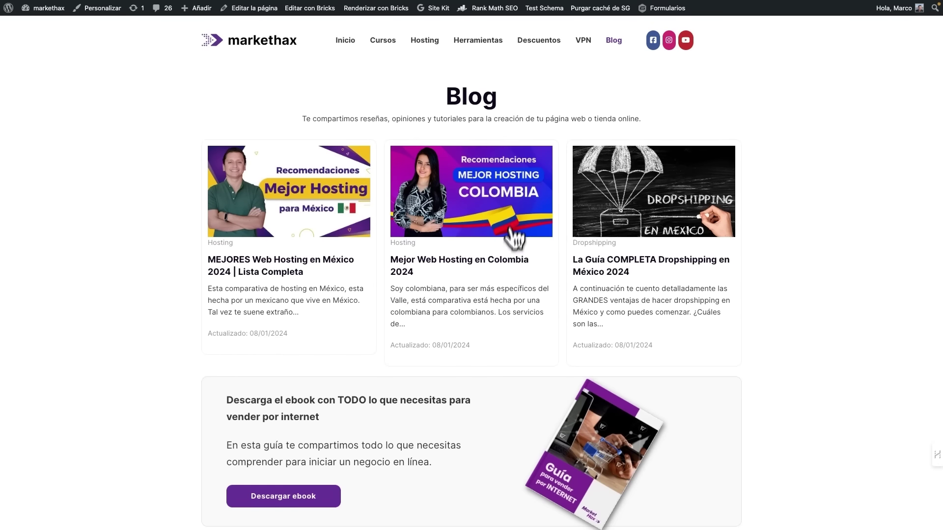
{"action": "scroll", "coordinate": [511, 241], "scroll_direction": "down", "scroll_amount": 3}
{"action": "left_click", "coordinate": [314, 363]}
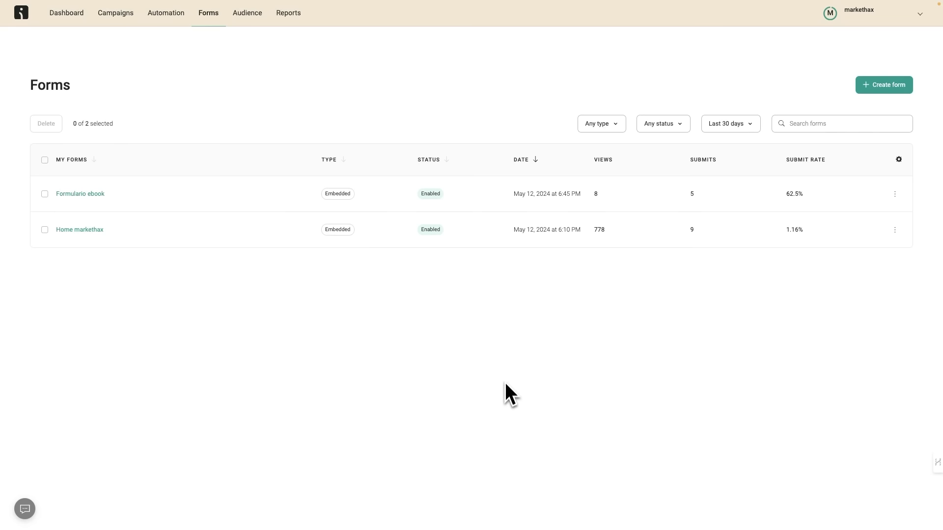
Create a form from the Email capture Micro-yes Multi-step template, filtering the forms library to Popup instead of Flyout
{"action": "left_click", "coordinate": [895, 86]}
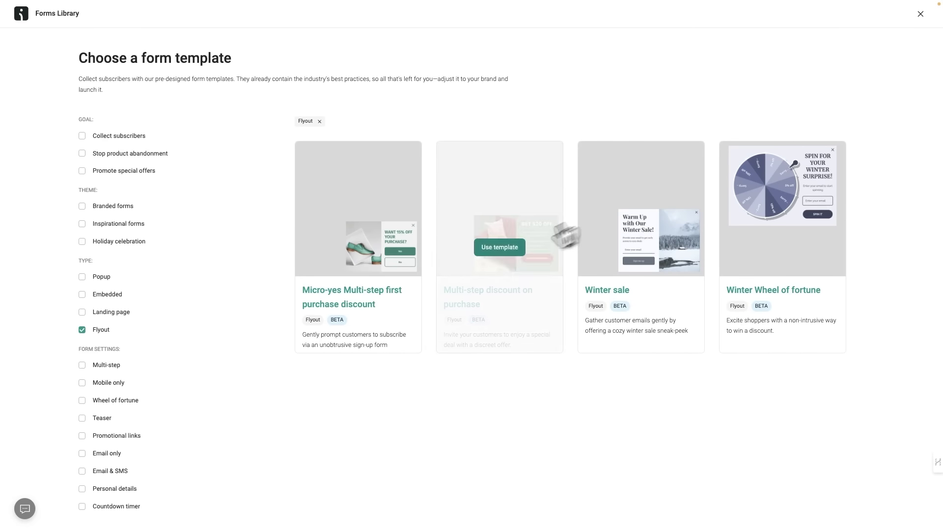
{"action": "left_click", "coordinate": [82, 277]}
{"action": "left_click", "coordinate": [82, 330]}
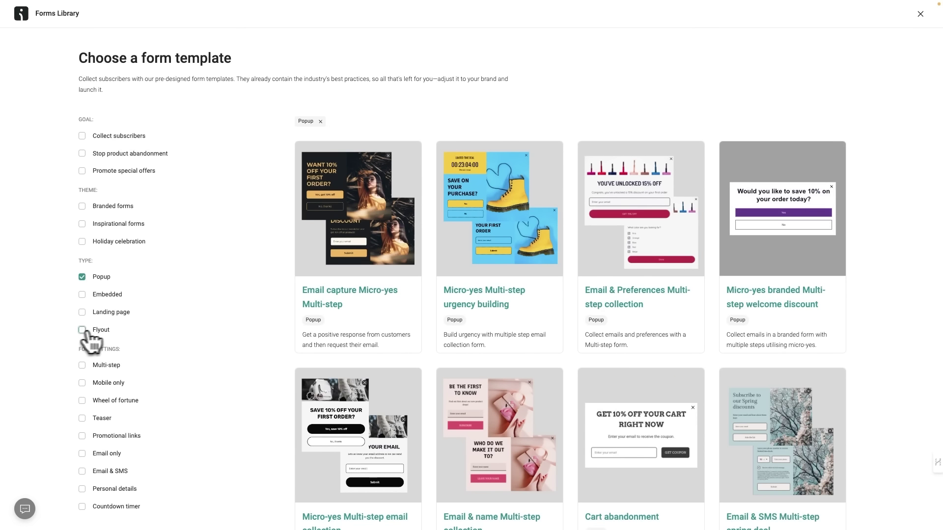
{"action": "left_click", "coordinate": [358, 247]}
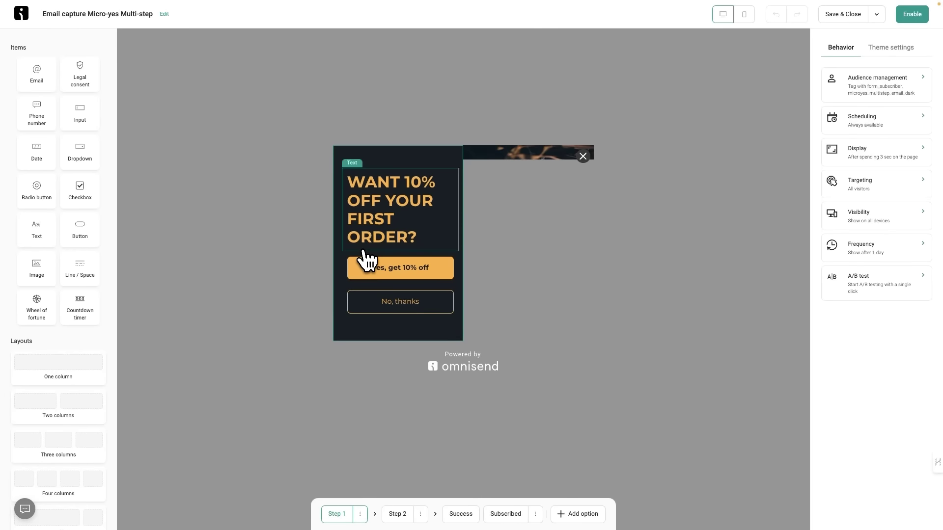
Check the popup's scheduling and set its display trigger to 20% scroll depth in place of time on page
{"action": "left_click", "coordinate": [876, 118]}
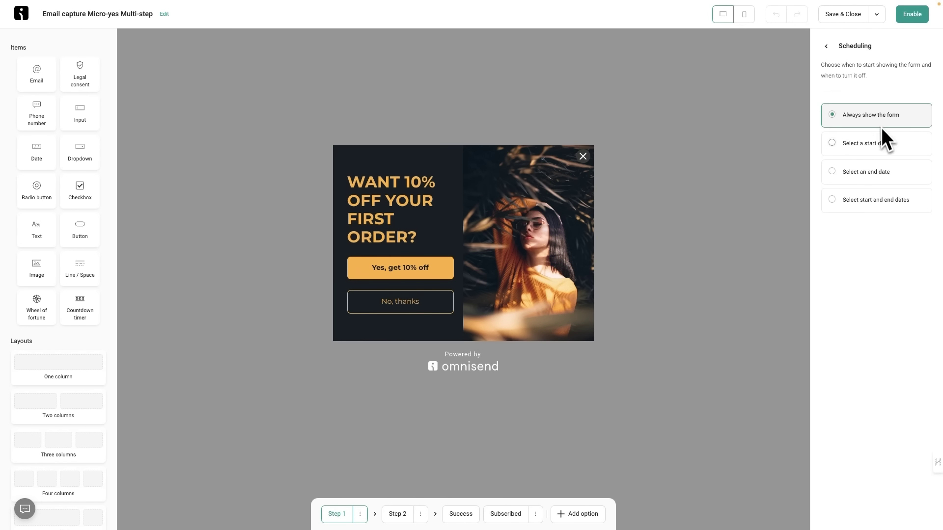
{"action": "left_click", "coordinate": [827, 46]}
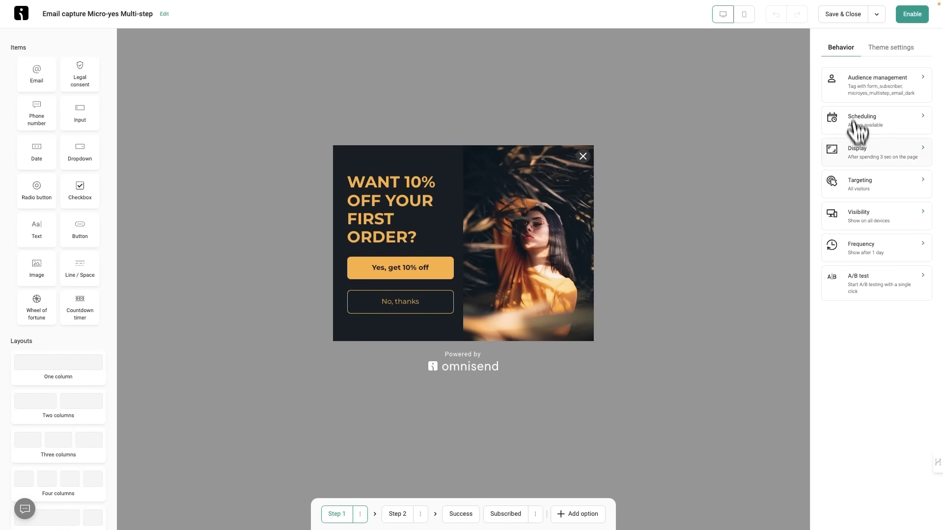
{"action": "left_click", "coordinate": [895, 160]}
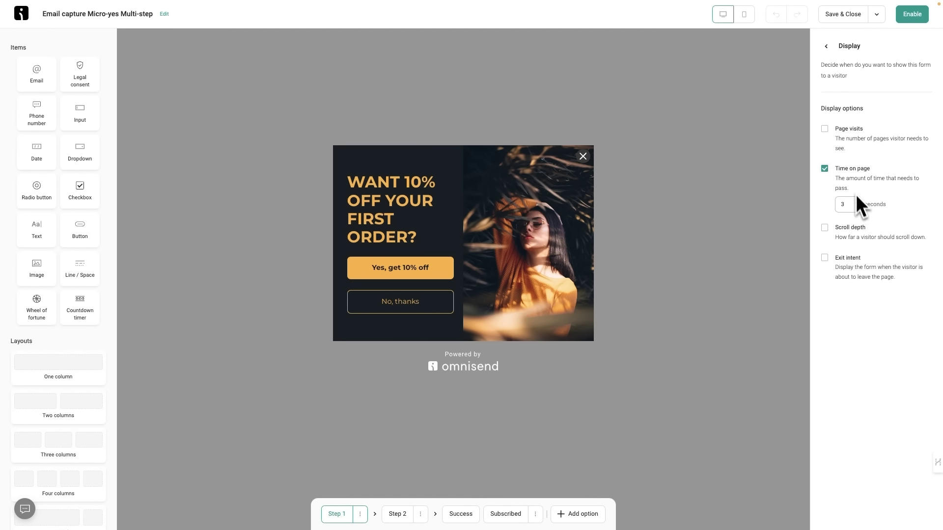
{"action": "left_click", "coordinate": [825, 168]}
{"action": "left_click", "coordinate": [825, 208]}
{"action": "left_click", "coordinate": [841, 235]}
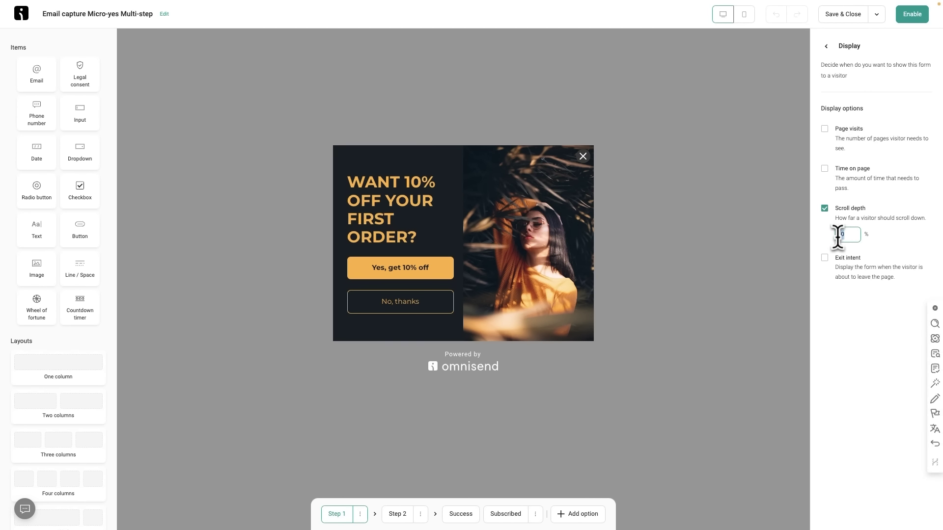
{"action": "type", "text": "20"}
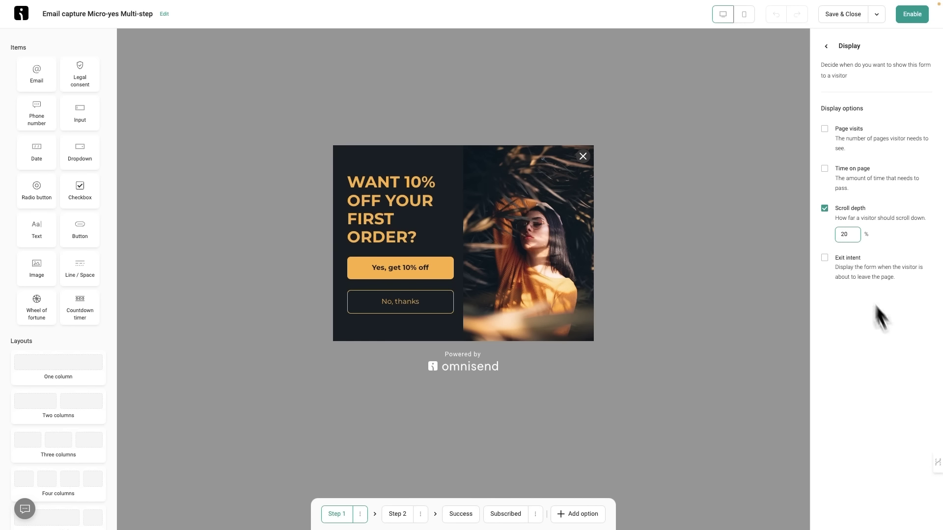
{"action": "left_click", "coordinate": [826, 46]}
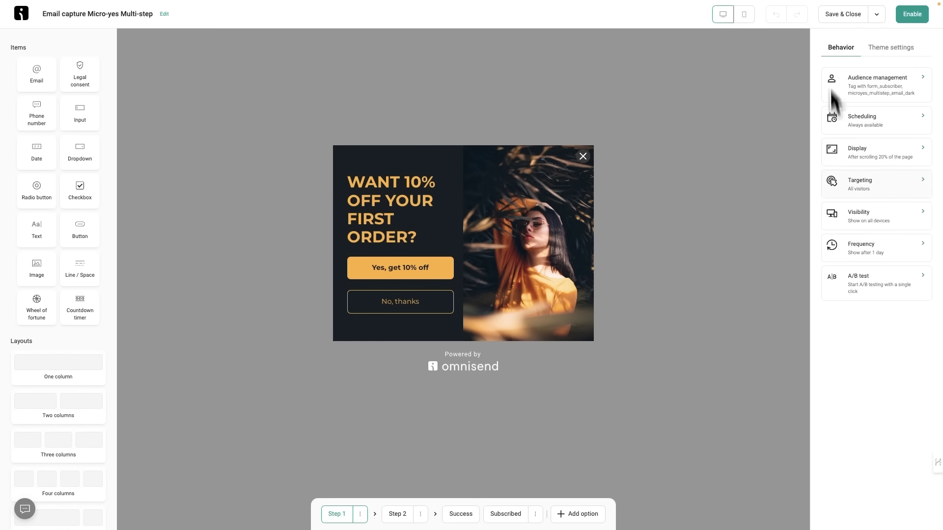
Check the popup's device visibility, turn off its form appearance limit, and enable the form
{"action": "left_click", "coordinate": [894, 216]}
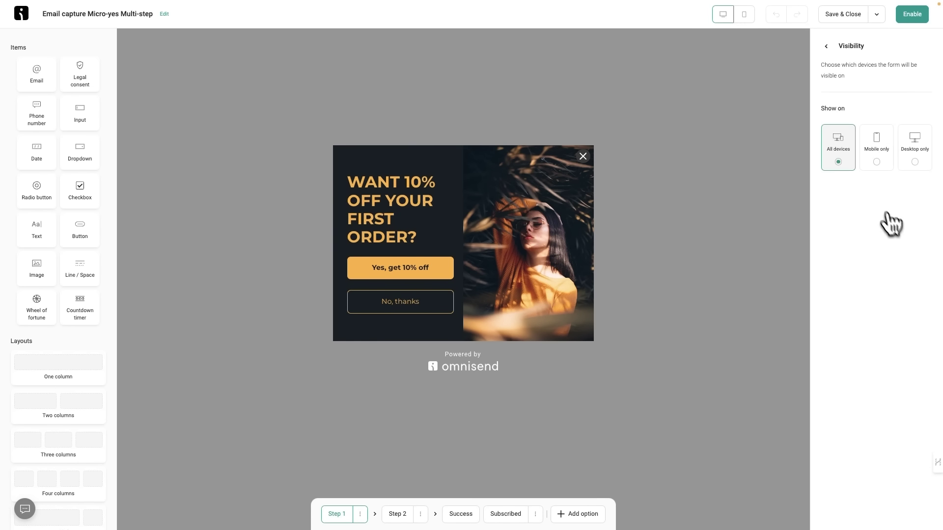
{"action": "left_click", "coordinate": [826, 46]}
{"action": "left_click", "coordinate": [894, 252]}
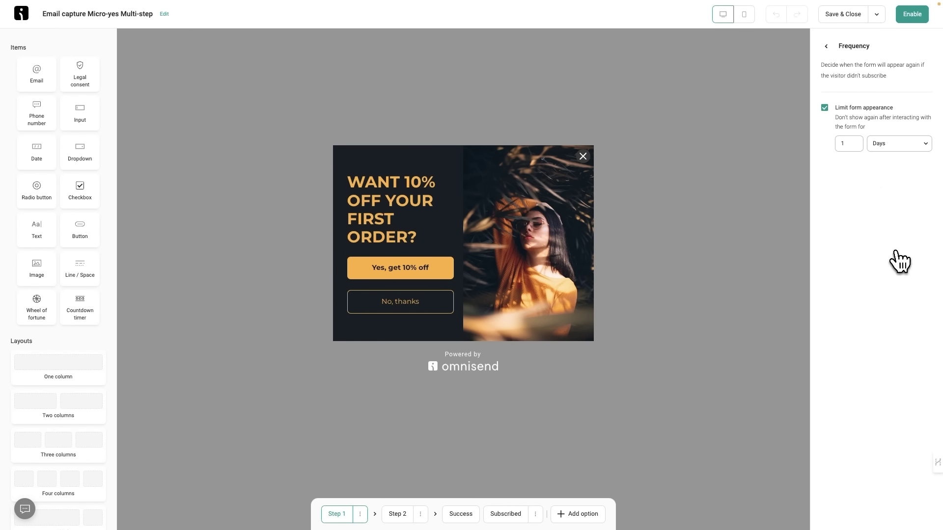
{"action": "left_click", "coordinate": [825, 107]}
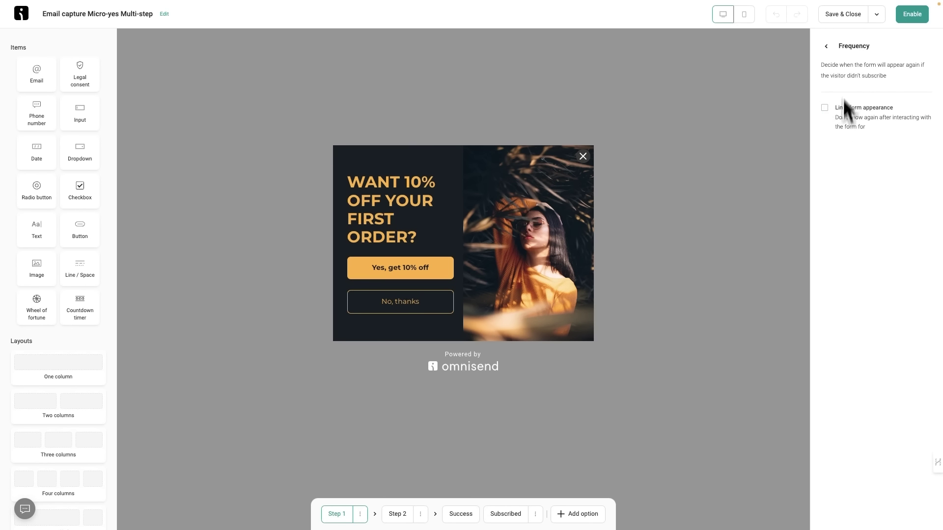
{"action": "left_click", "coordinate": [826, 46]}
{"action": "left_click", "coordinate": [909, 21]}
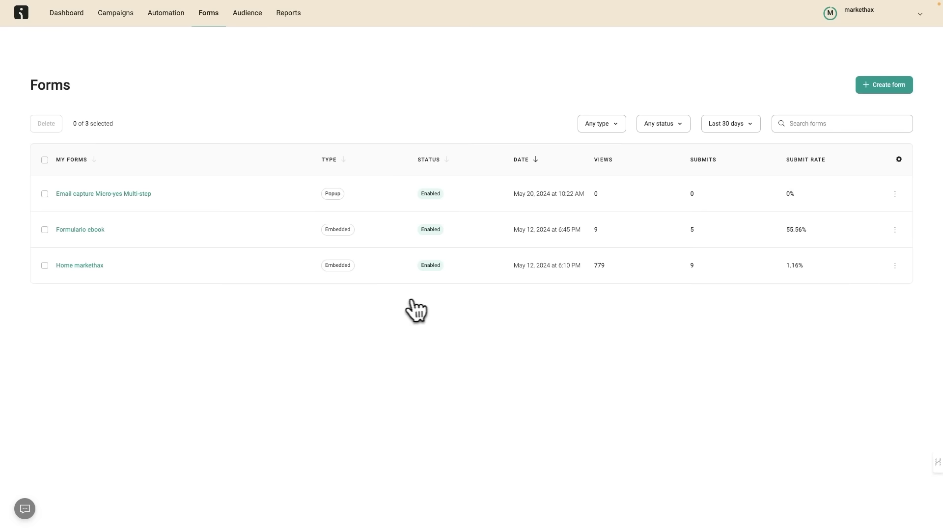
Switch to the markethax website, load its homepage, and scroll through it to test the scroll-triggered popup
{"action": "mouse_move", "coordinate": [208, 9]}
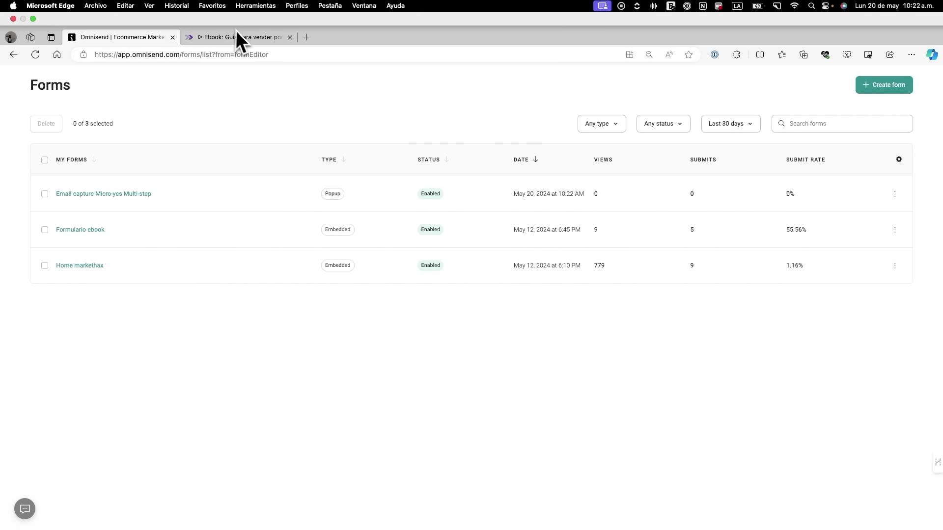
{"action": "left_click", "coordinate": [239, 38]}
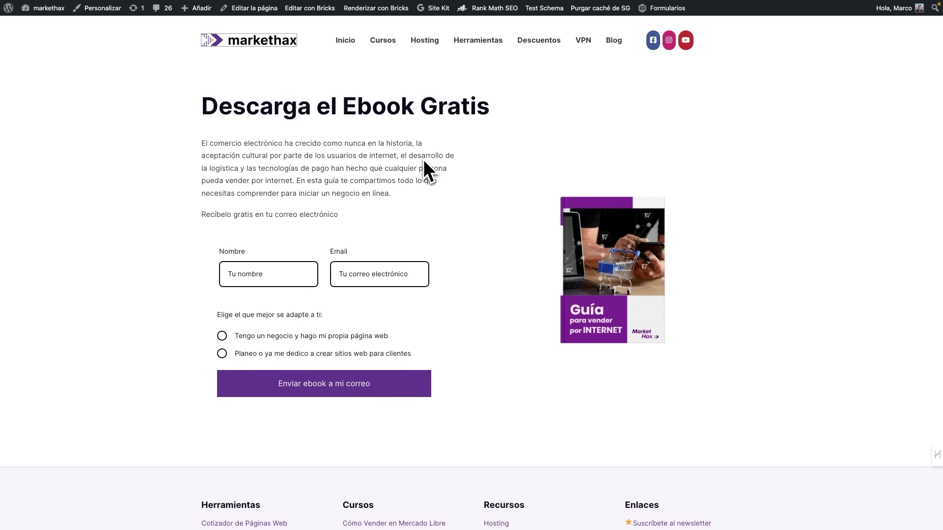
{"action": "key", "text": "Return"}
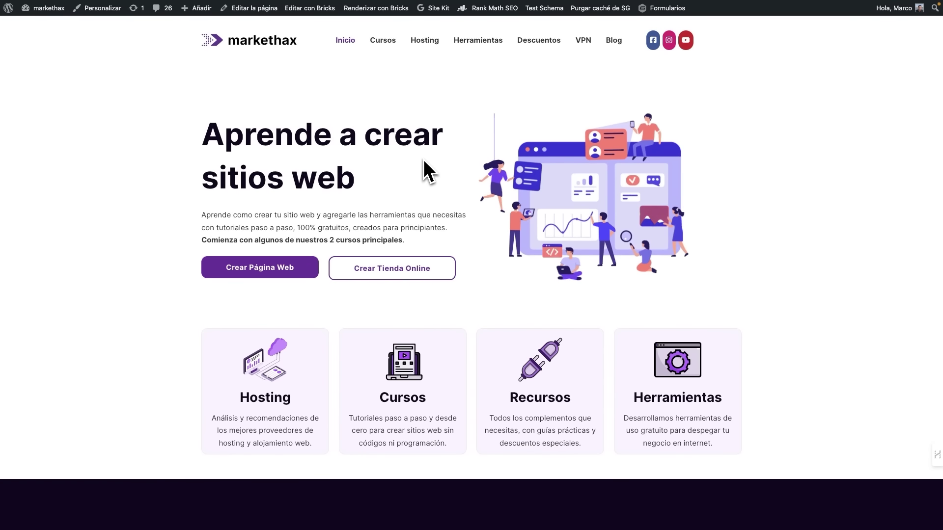
{"action": "scroll", "coordinate": [796, 276], "scroll_direction": "down", "scroll_amount": 4}
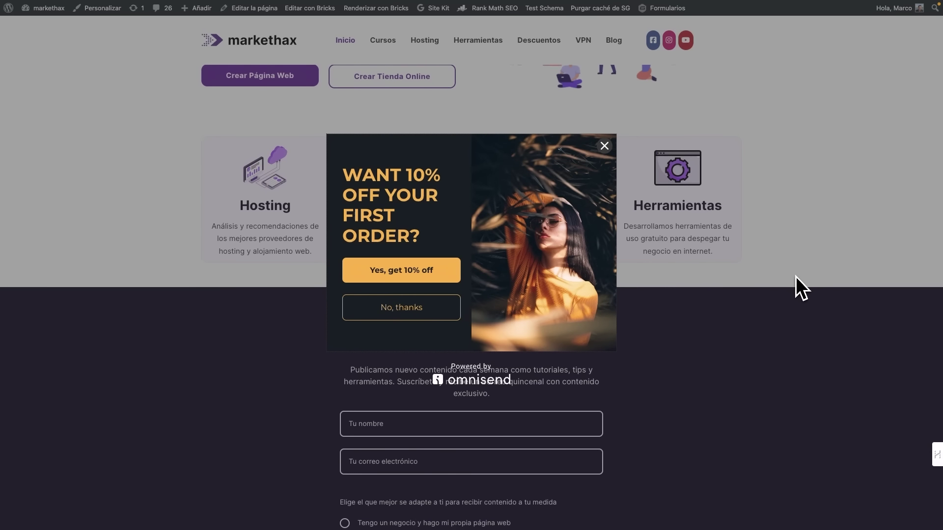
{"action": "scroll", "coordinate": [735, 273], "scroll_direction": "down", "scroll_amount": 10}
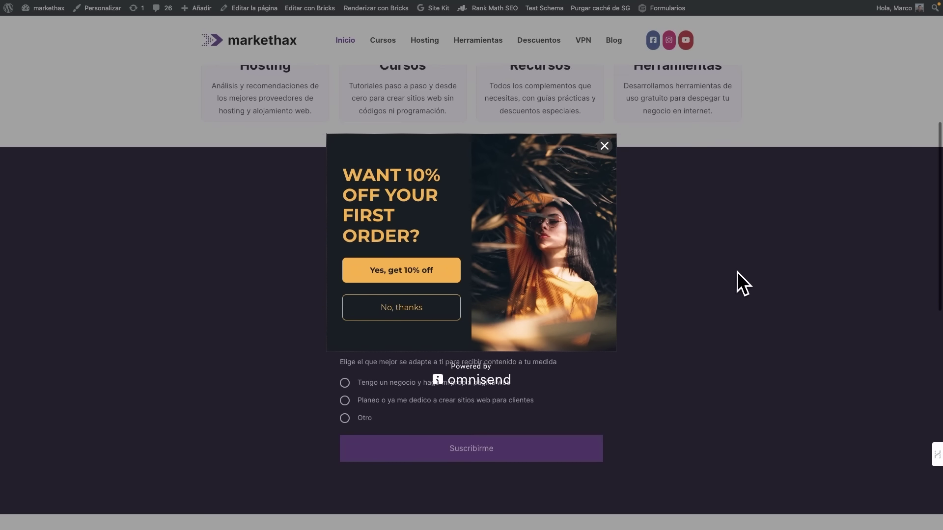
{"action": "scroll", "coordinate": [735, 275], "scroll_direction": "down", "scroll_amount": 1}
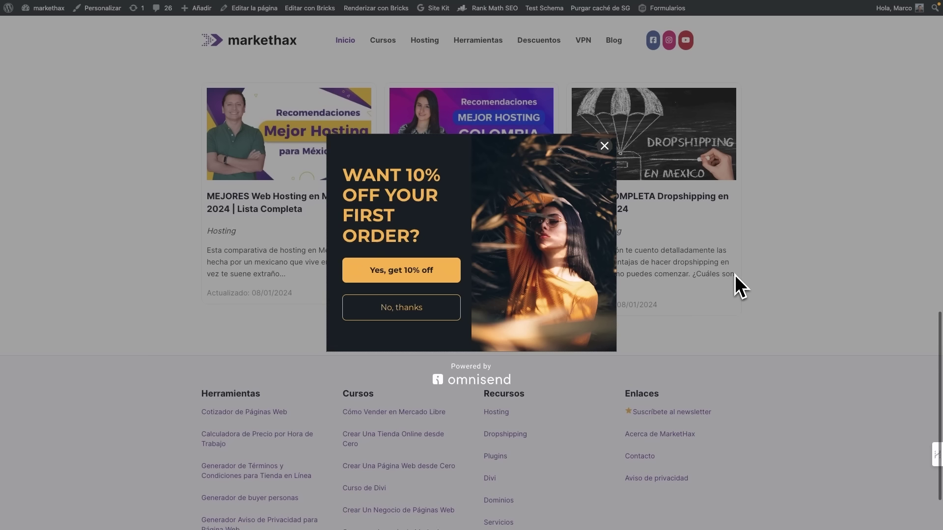
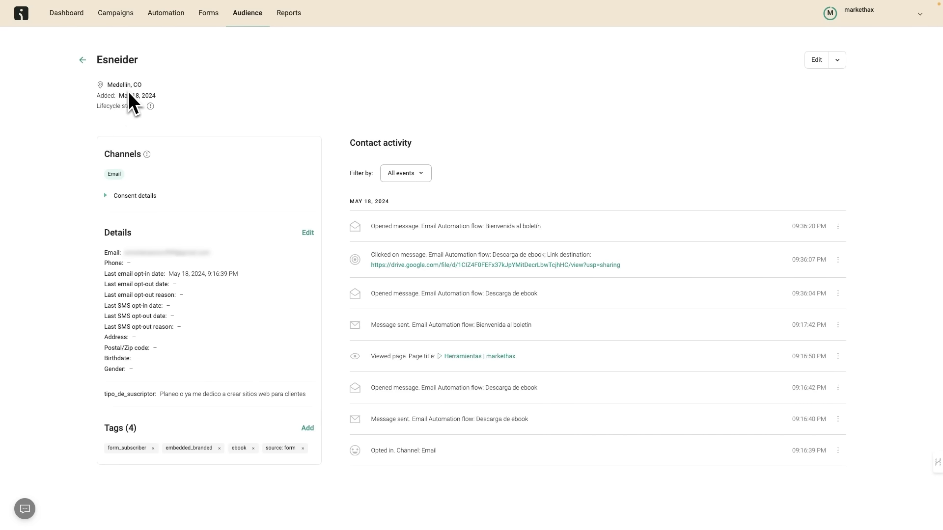
Return to the contact list and examine the add-contact options, including the single contact form, without adding anyone
{"action": "left_click", "coordinate": [83, 59]}
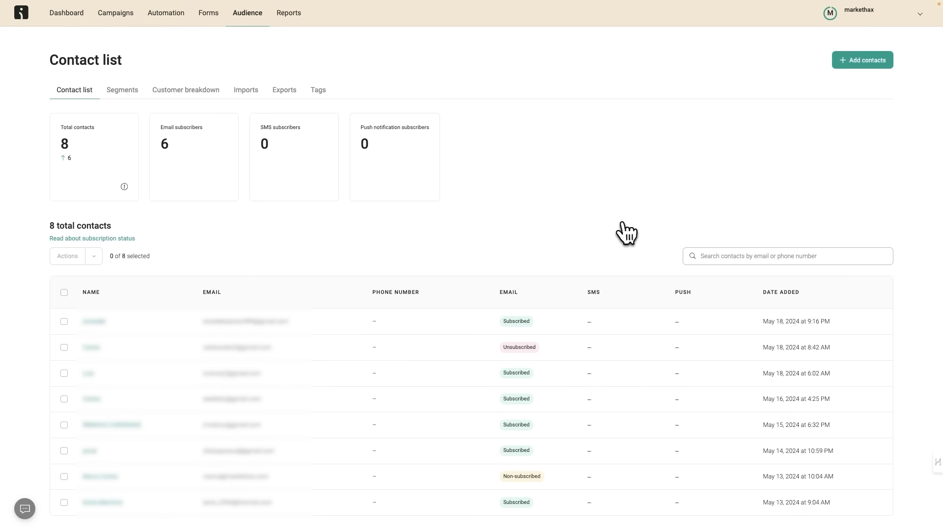
{"action": "left_click", "coordinate": [855, 64]}
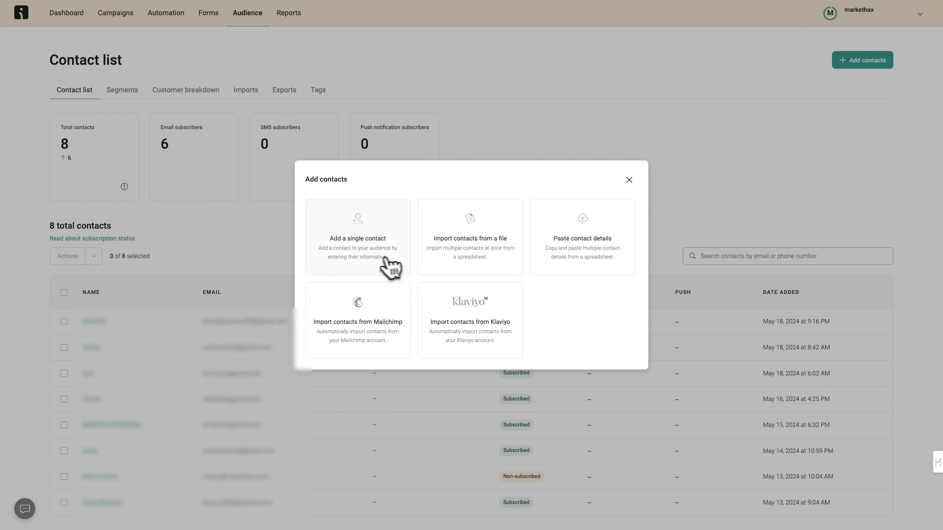
{"action": "left_click", "coordinate": [384, 240]}
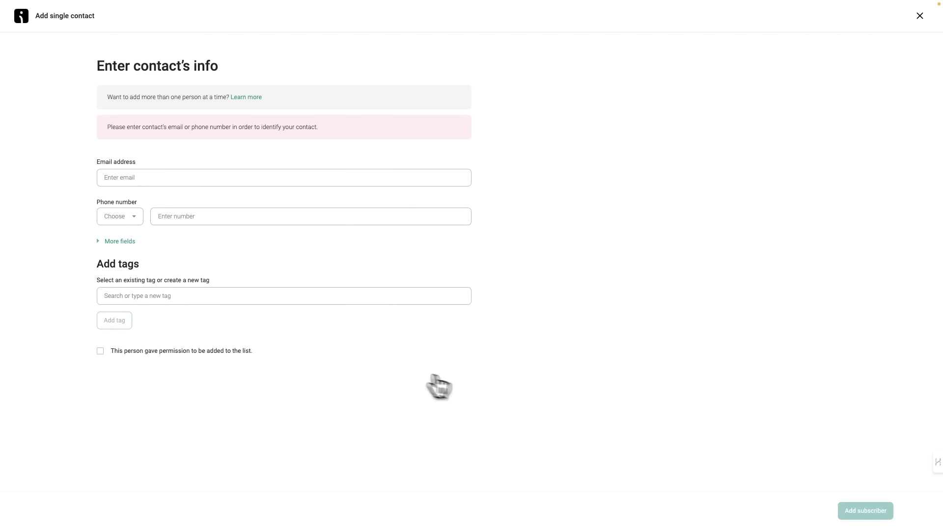
{"action": "left_click", "coordinate": [920, 15]}
{"action": "left_click", "coordinate": [838, 63]}
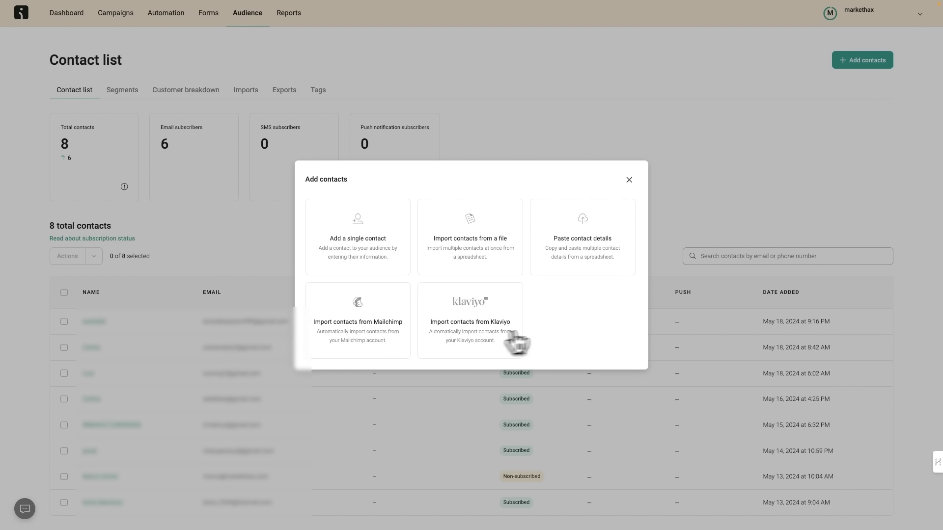
{"action": "left_click", "coordinate": [629, 180]}
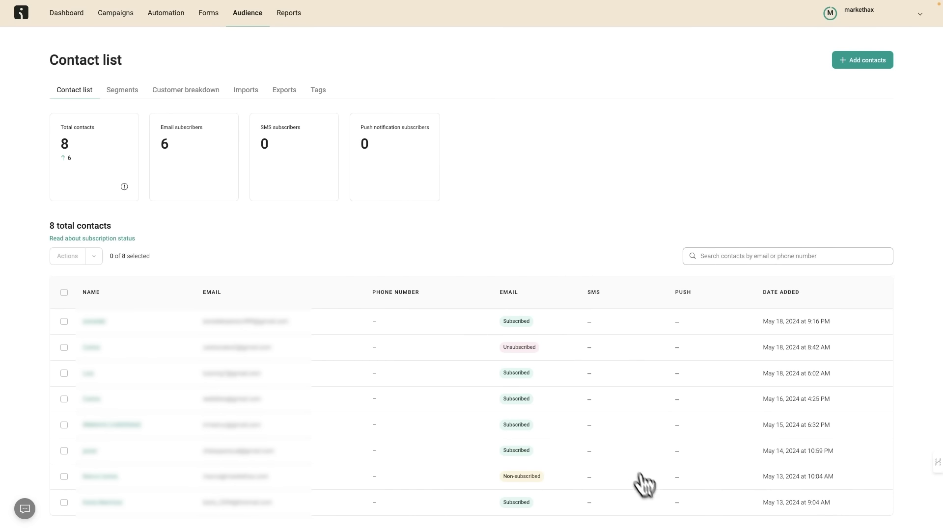
Examine the pre-built audience segments under the Store activity and Shopping behavior filters, and clear both filters
{"action": "left_click", "coordinate": [137, 96]}
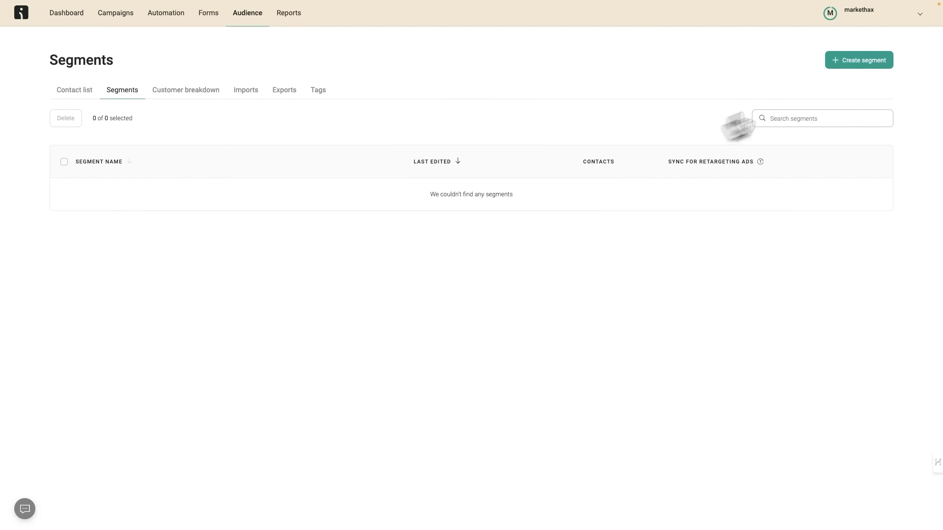
{"action": "left_click", "coordinate": [861, 67]}
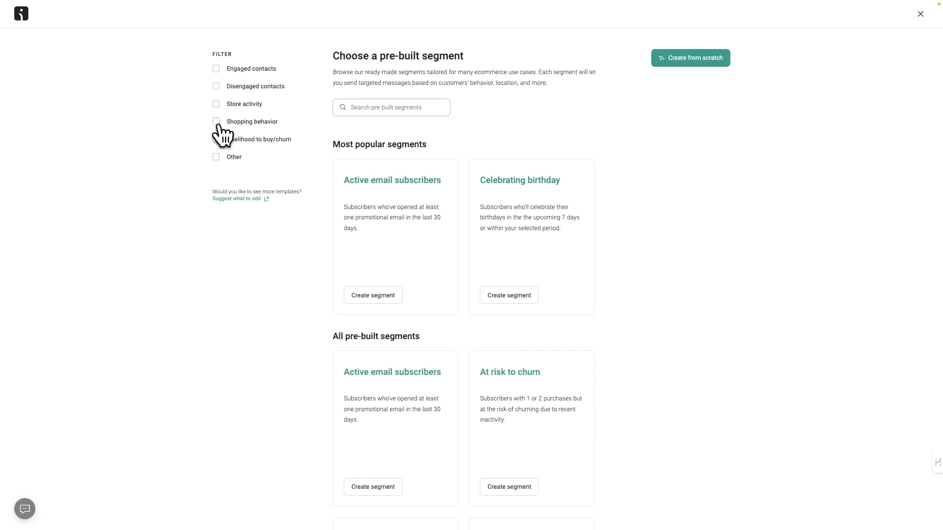
{"action": "left_click", "coordinate": [216, 104]}
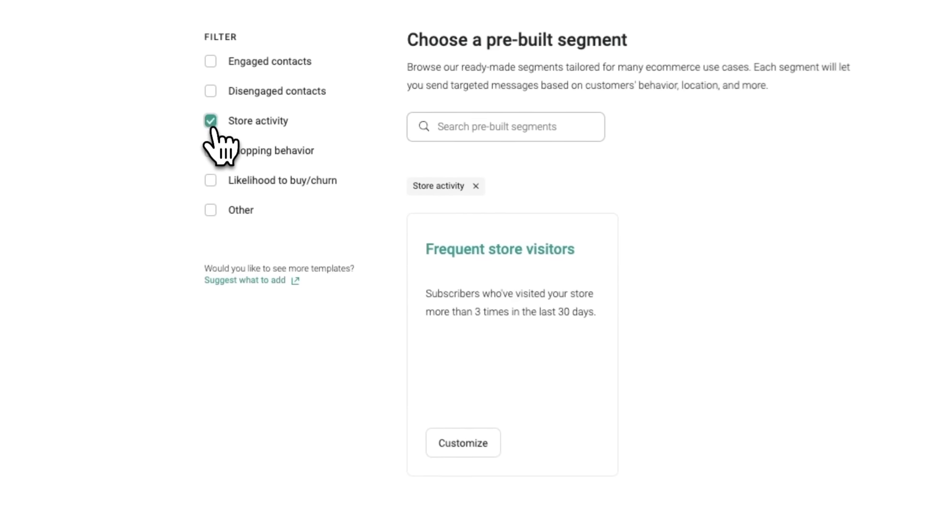
{"action": "left_click", "coordinate": [212, 151]}
{"action": "left_click", "coordinate": [210, 124]}
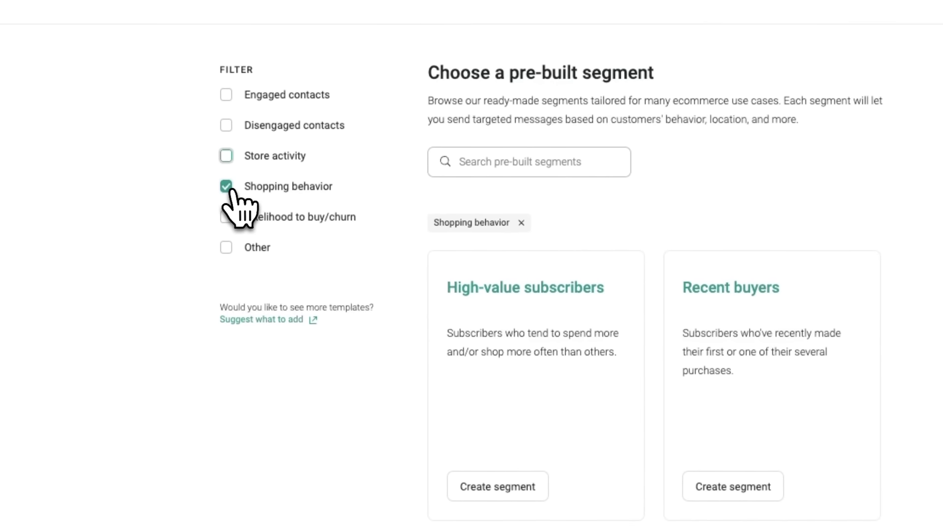
{"action": "left_click", "coordinate": [227, 189]}
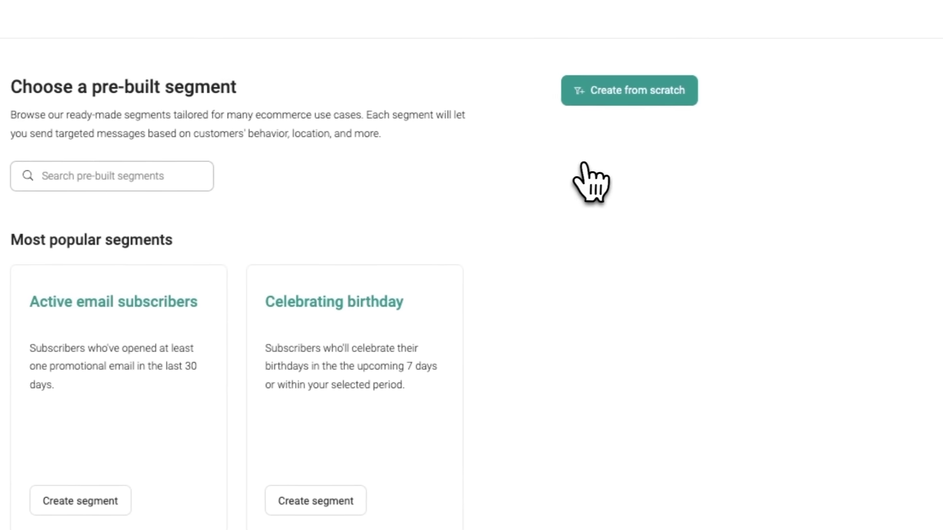
Start a segment from scratch with a City filter and try searching for Medellin as its value
{"action": "left_click", "coordinate": [638, 93]}
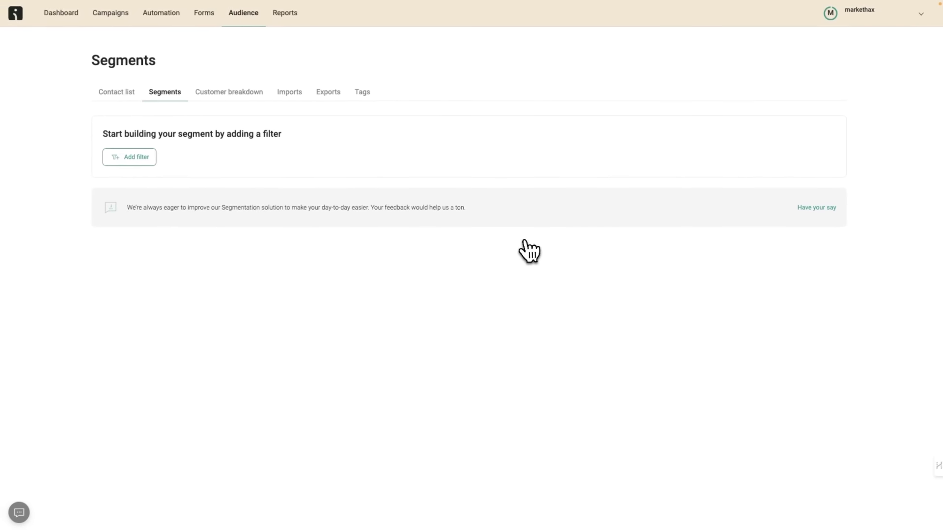
{"action": "left_click", "coordinate": [150, 157]}
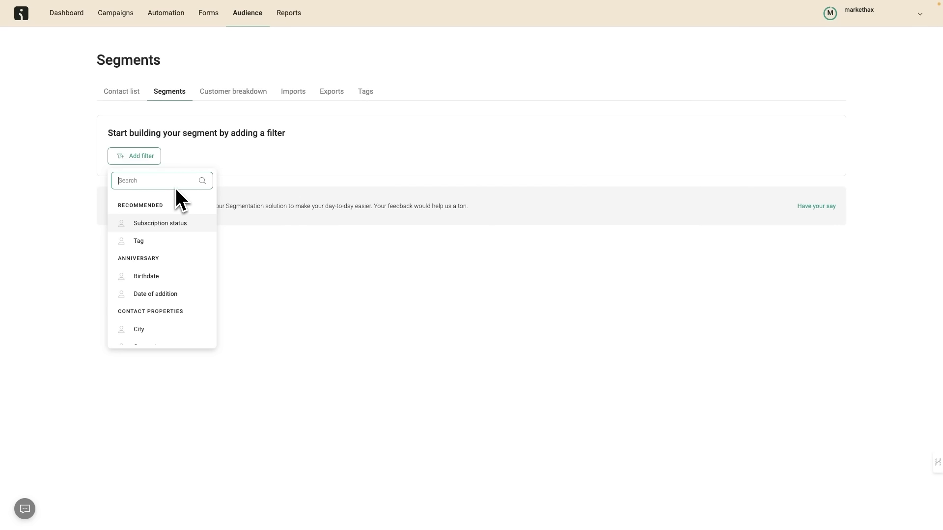
{"action": "scroll", "coordinate": [181, 292], "scroll_direction": "down", "scroll_amount": 2}
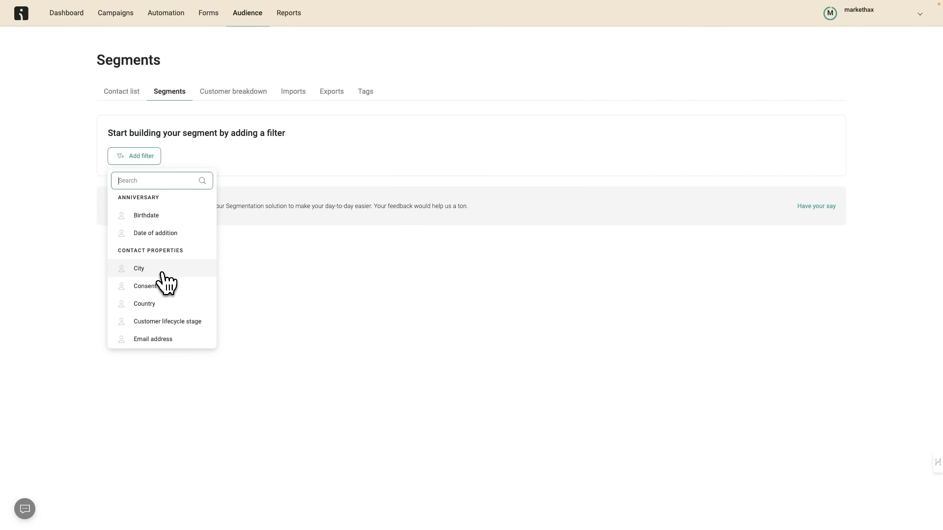
{"action": "left_click", "coordinate": [164, 271]}
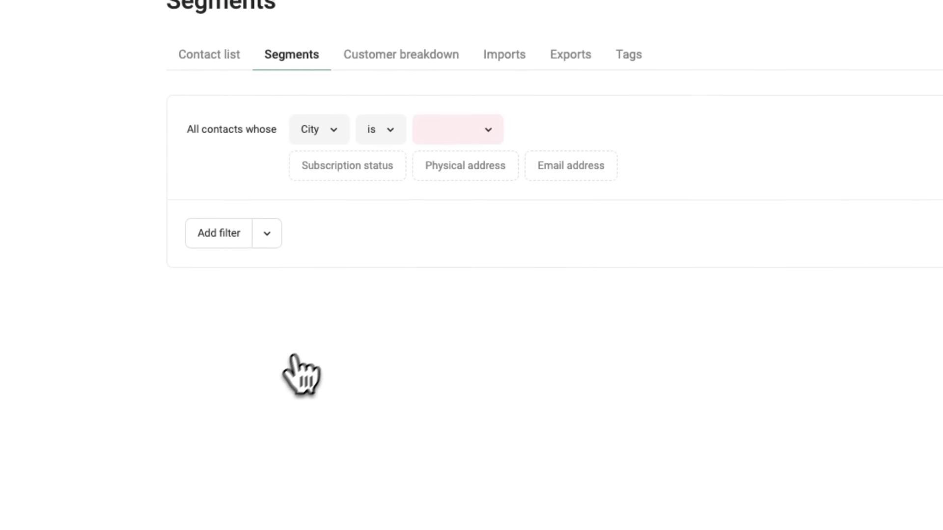
{"action": "left_click", "coordinate": [487, 137]}
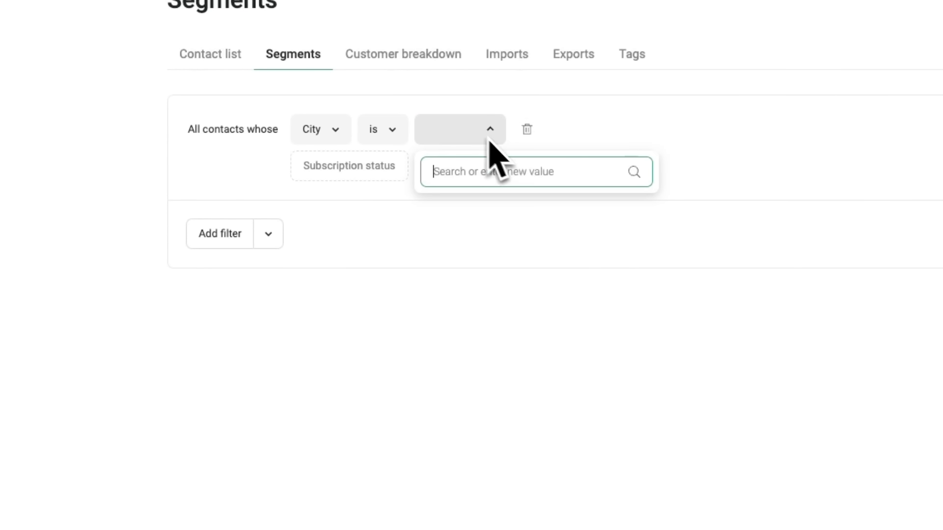
{"action": "type", "text": "Medellin"}
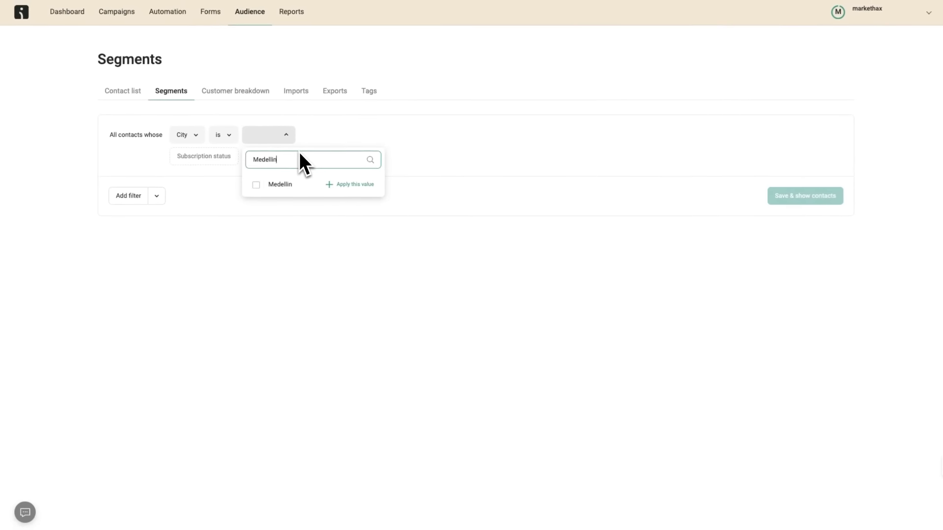
{"action": "left_click", "coordinate": [372, 238]}
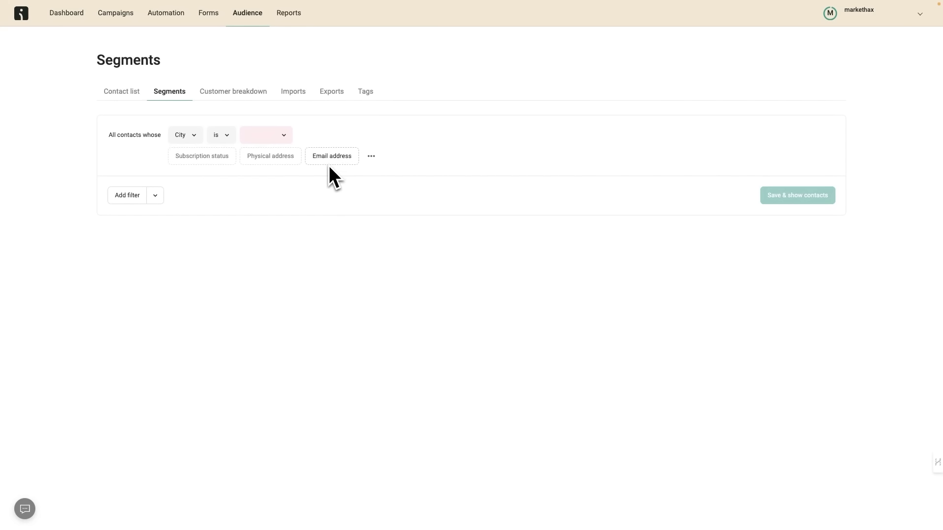
Change the segment filter so that it selects all contacts whose Gender is Male
{"action": "left_click", "coordinate": [185, 138]}
{"action": "scroll", "coordinate": [232, 233], "scroll_direction": "down", "scroll_amount": 2}
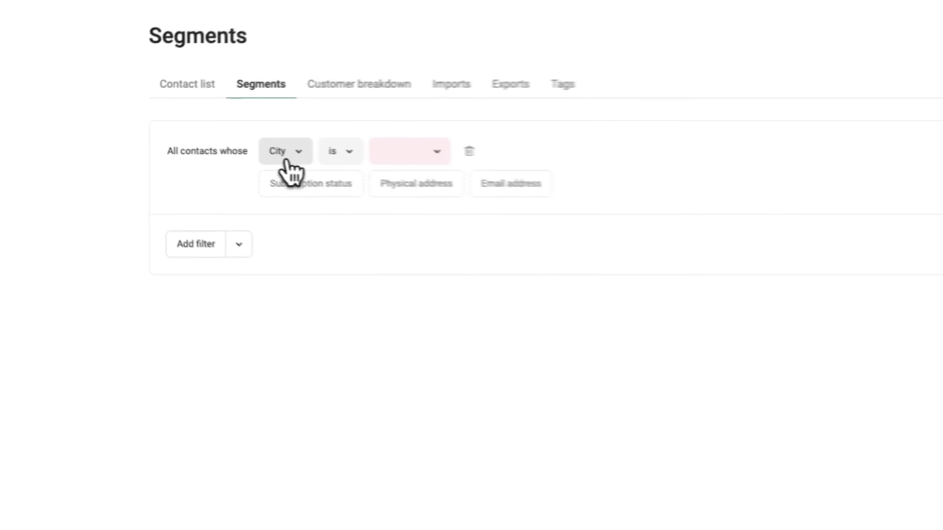
{"action": "scroll", "coordinate": [401, 334], "scroll_direction": "down", "scroll_amount": 2}
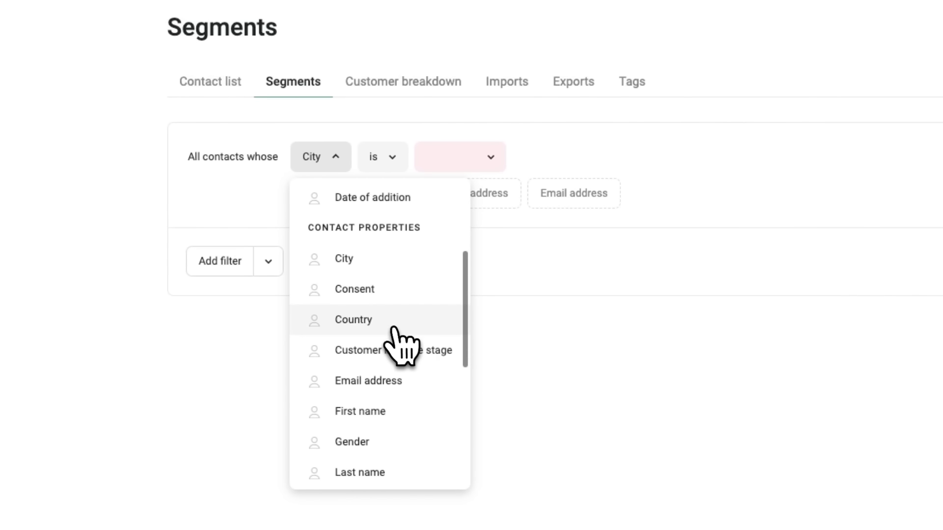
{"action": "scroll", "coordinate": [242, 285], "scroll_direction": "down", "scroll_amount": 1}
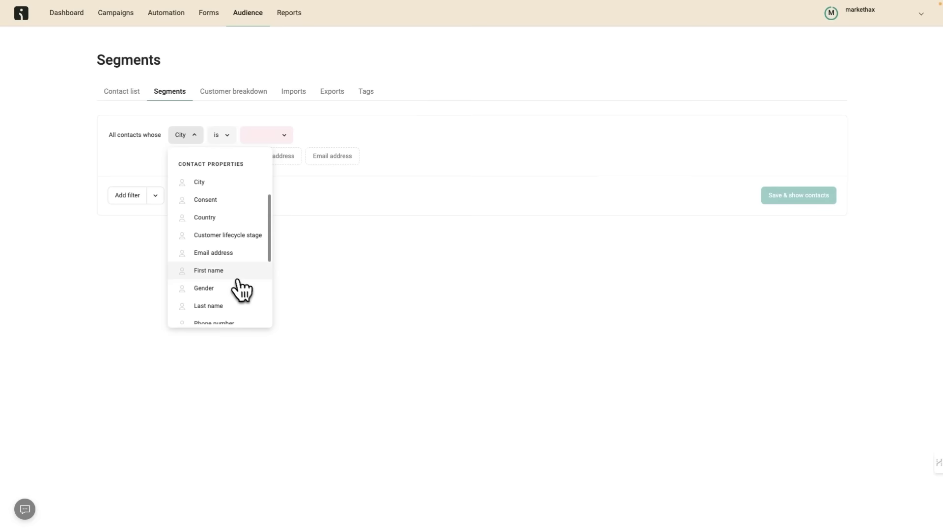
{"action": "scroll", "coordinate": [229, 278], "scroll_direction": "down", "scroll_amount": 2}
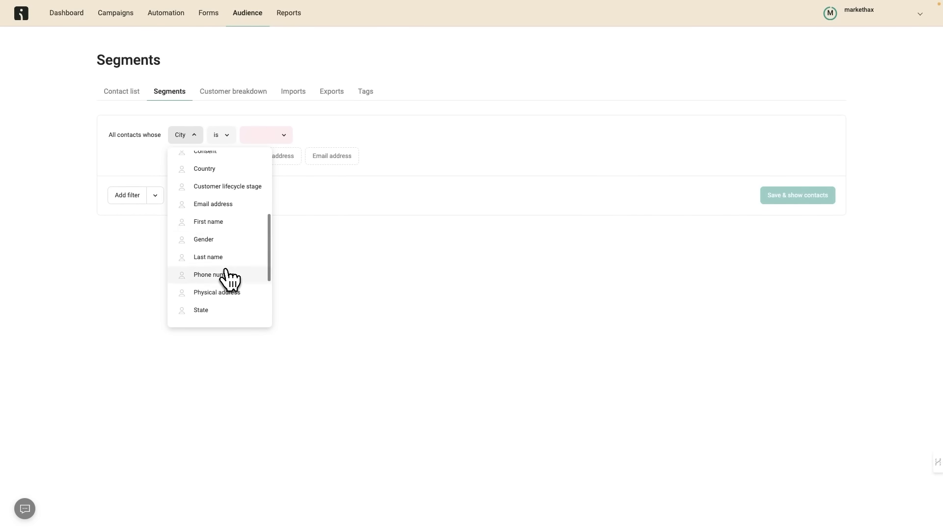
{"action": "left_click", "coordinate": [207, 243]}
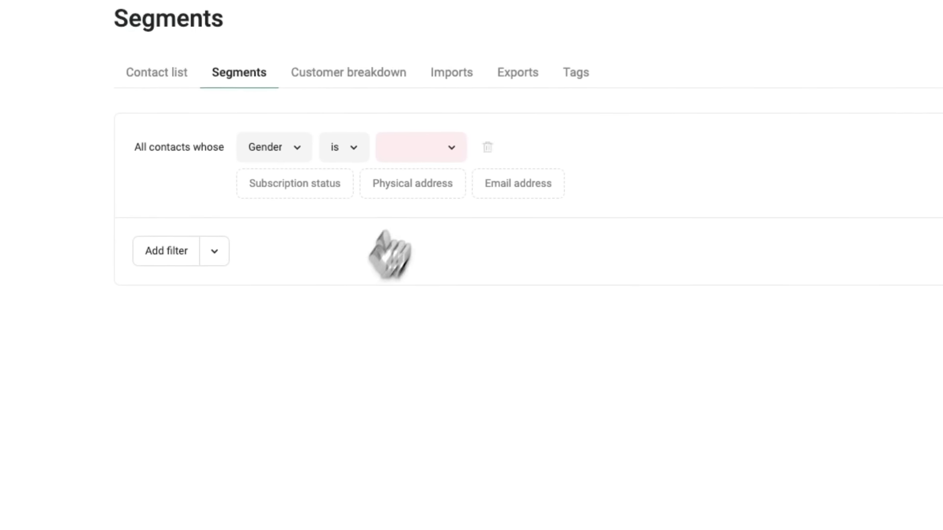
{"action": "left_click", "coordinate": [287, 135]}
{"action": "left_click", "coordinate": [402, 264]}
{"action": "left_click", "coordinate": [439, 370]}
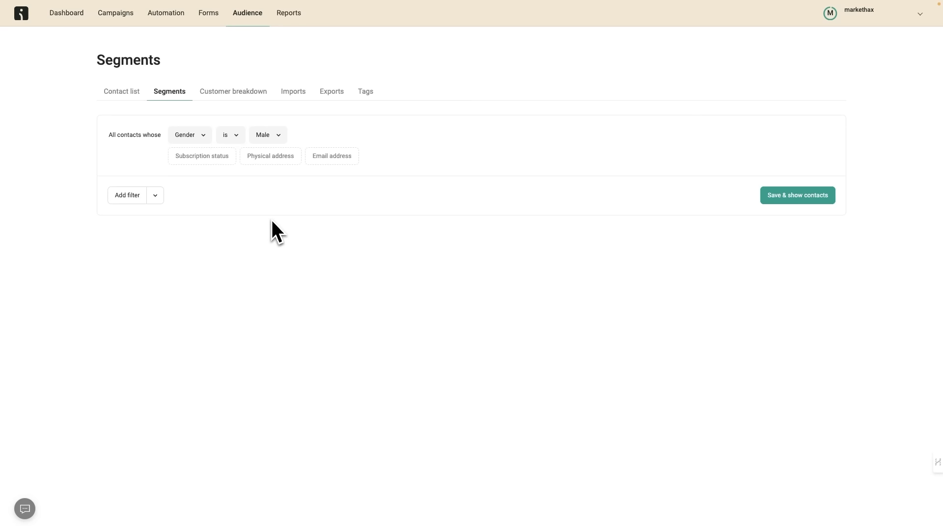
Examine the other contact properties and custom properties available for the segment's Gender filter
{"action": "left_click", "coordinate": [202, 137]}
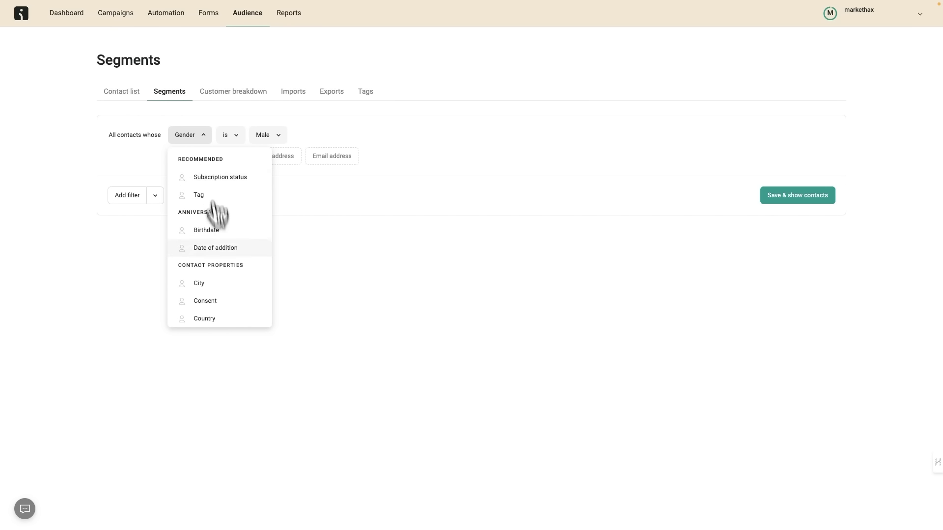
{"action": "scroll", "coordinate": [228, 280], "scroll_direction": "down", "scroll_amount": 3}
{"action": "scroll", "coordinate": [225, 275], "scroll_direction": "down", "scroll_amount": 3}
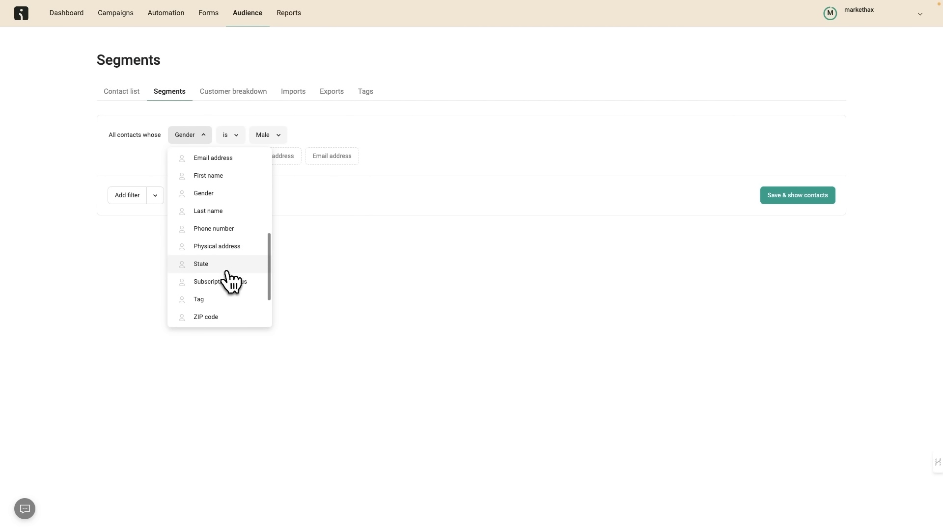
{"action": "scroll", "coordinate": [228, 260], "scroll_direction": "down", "scroll_amount": 2}
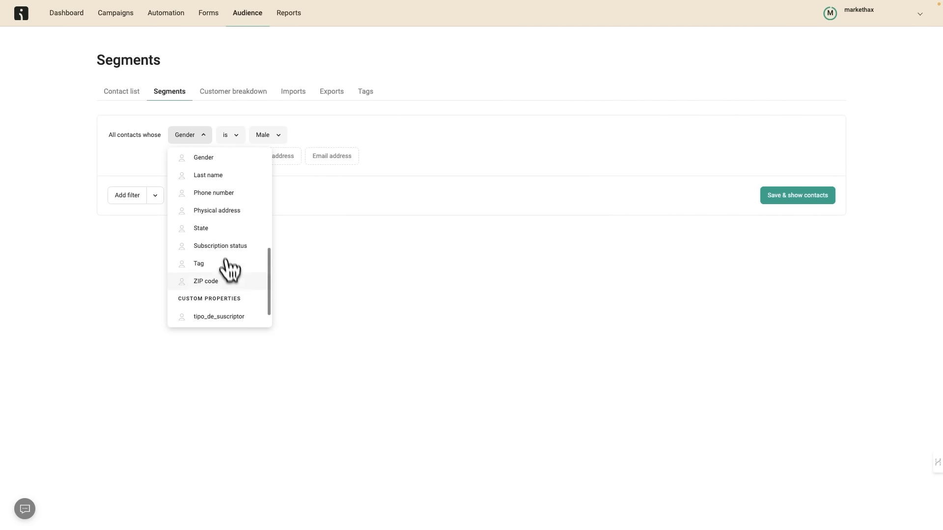
{"action": "scroll", "coordinate": [232, 295], "scroll_direction": "down", "scroll_amount": 1}
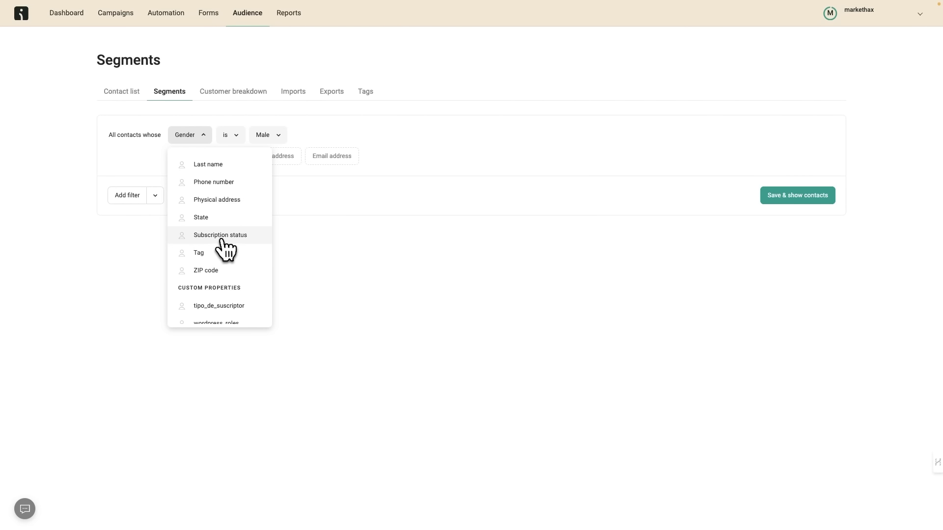
{"action": "scroll", "coordinate": [222, 243], "scroll_direction": "down", "scroll_amount": 1}
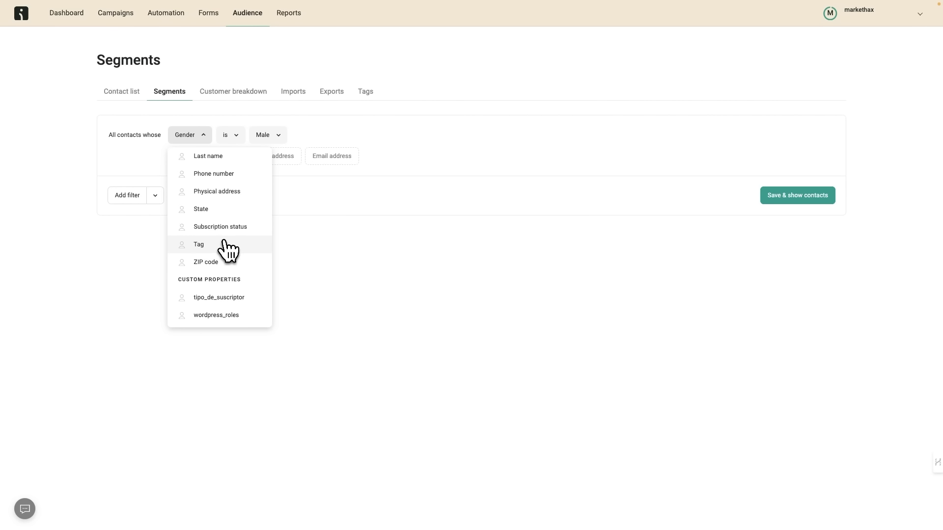
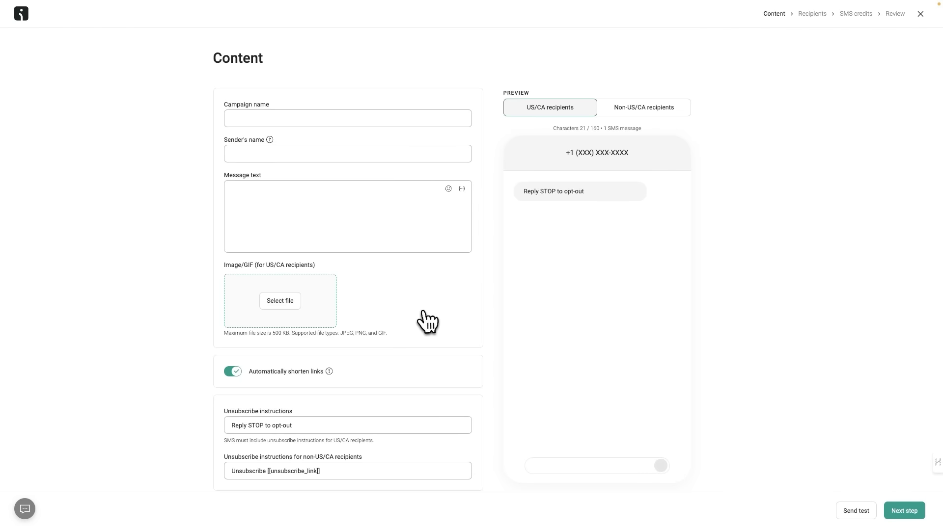
Name the SMS campaign Prueba, enter the sender's name and a short message text, and continue to the recipients
{"action": "left_click", "coordinate": [902, 513]}
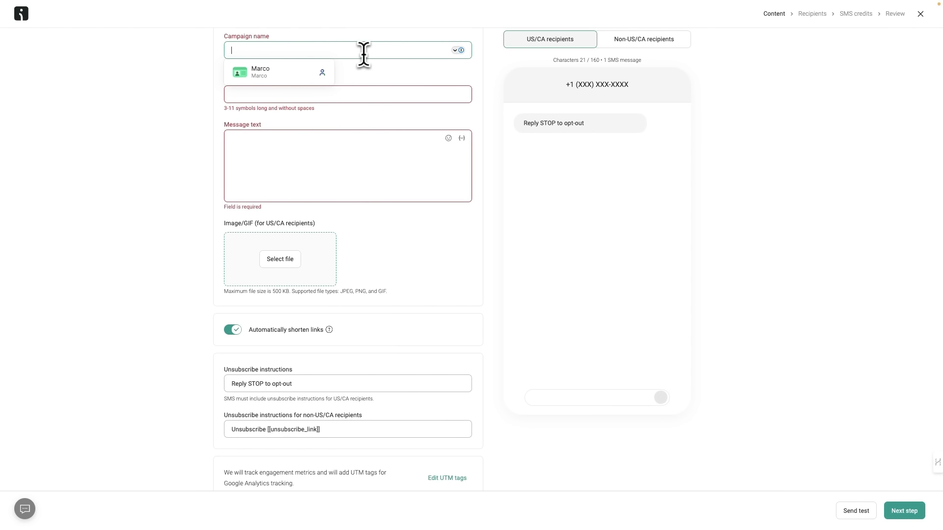
{"action": "type", "text": "Prueba"}
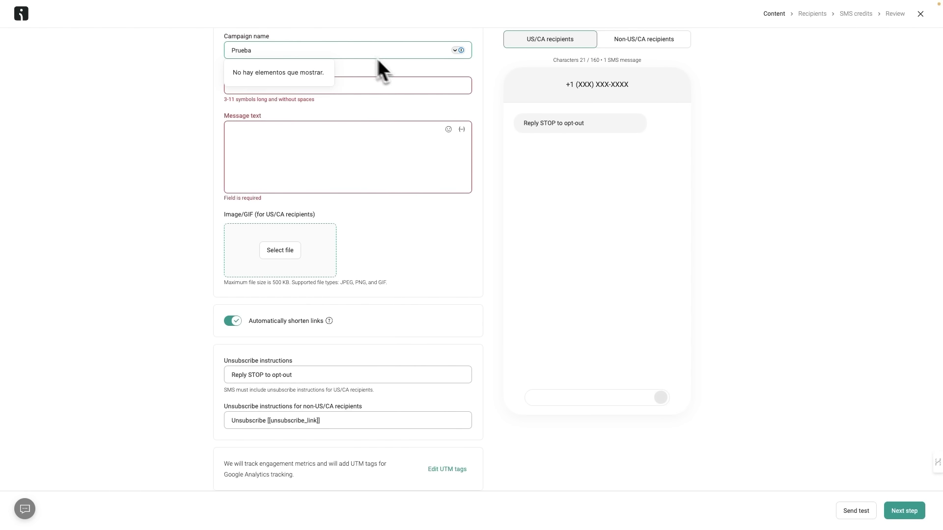
{"action": "left_click", "coordinate": [409, 86]}
{"action": "type", "text": "M"}
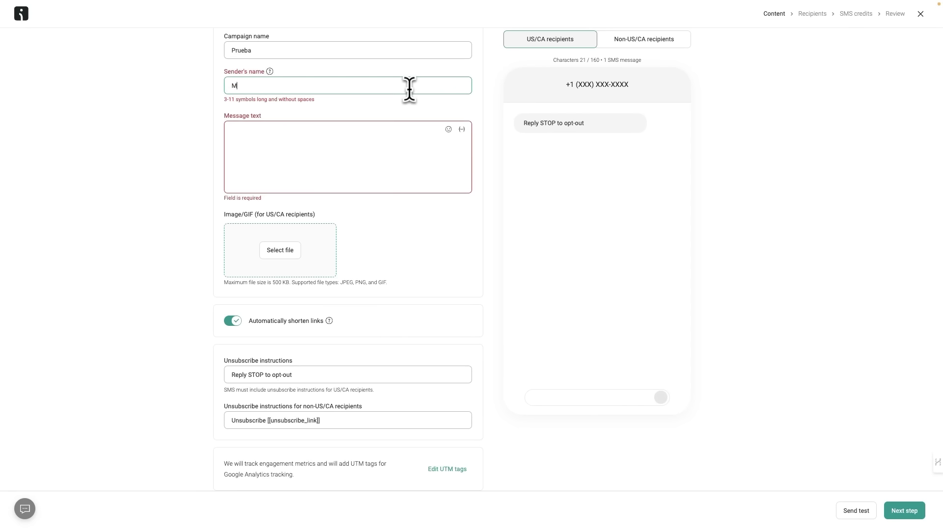
{"action": "type", "text": "arco"}
{"action": "left_click", "coordinate": [371, 139]}
{"action": "type", "text": "H"}
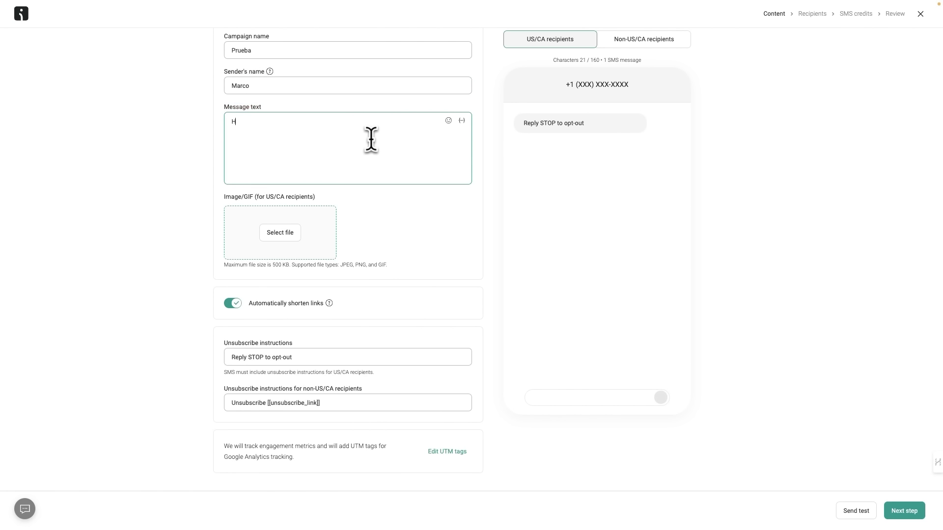
{"action": "left_click", "coordinate": [904, 511]}
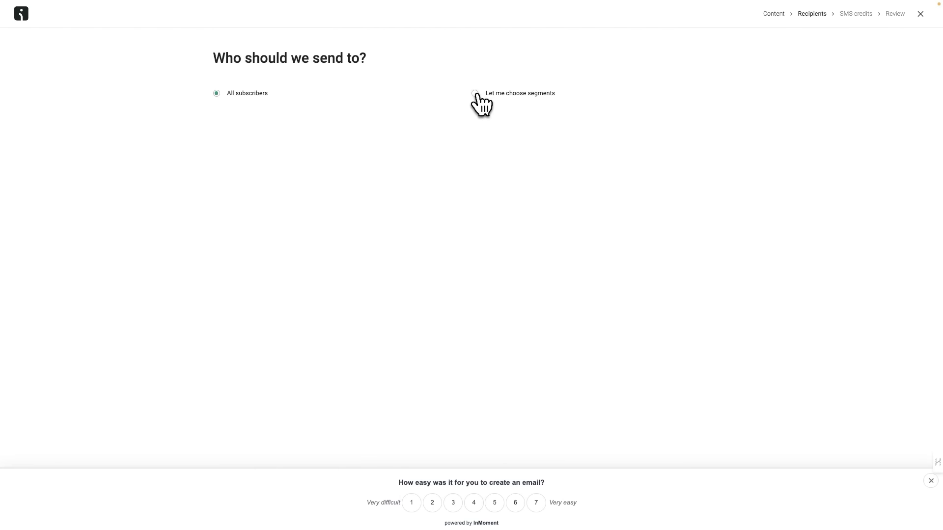
Check the option to send the SMS to chosen segments and set the recipients back to all subscribers
{"action": "left_click", "coordinate": [474, 94]}
{"action": "left_click", "coordinate": [513, 130]}
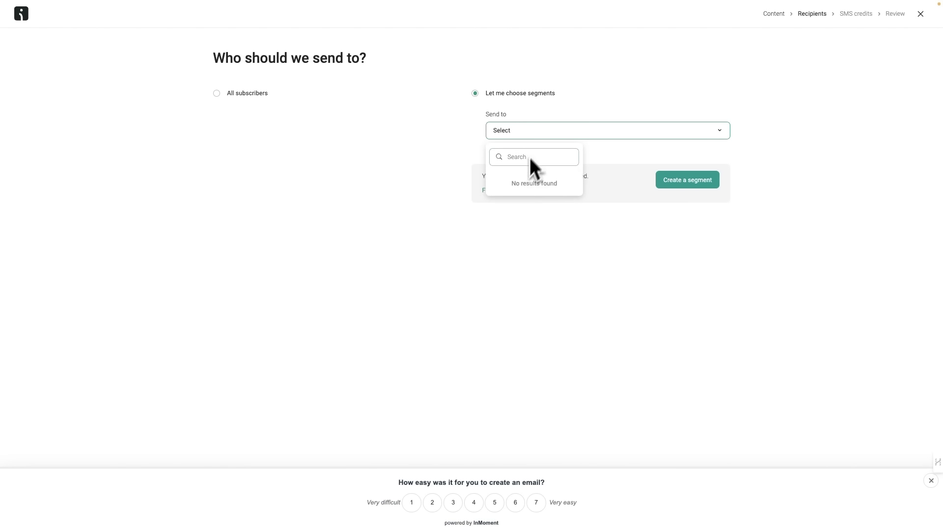
{"action": "left_click", "coordinate": [445, 159]}
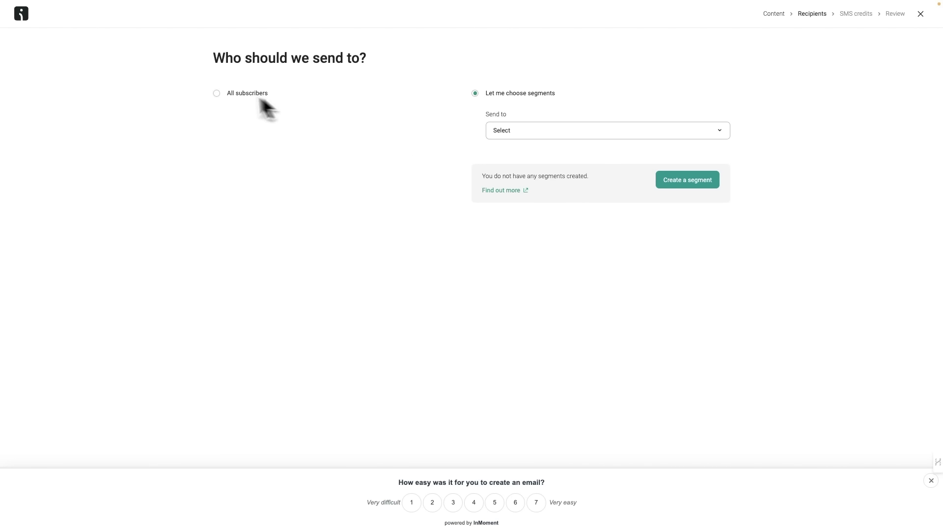
{"action": "left_click", "coordinate": [216, 93]}
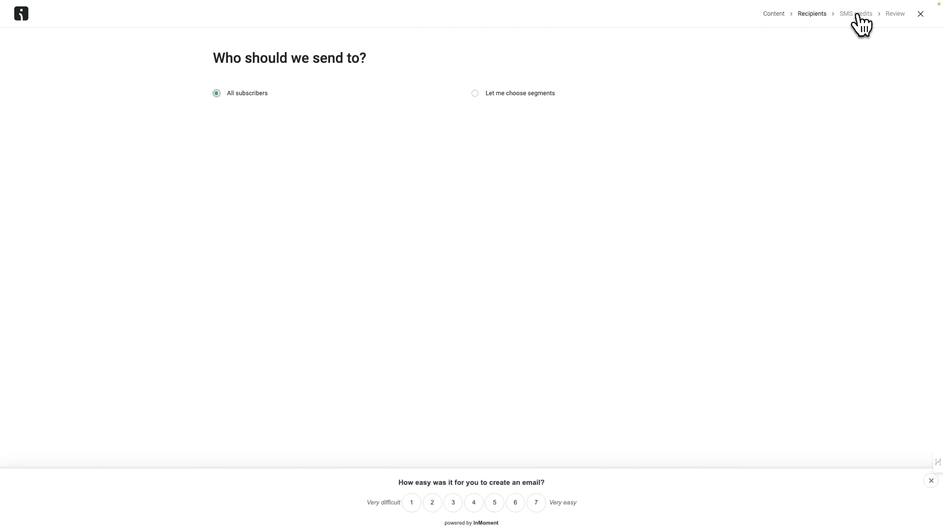
Exit the SMS campaign setup and permanently delete the Prueba draft from the campaigns list
{"action": "left_click", "coordinate": [921, 14]}
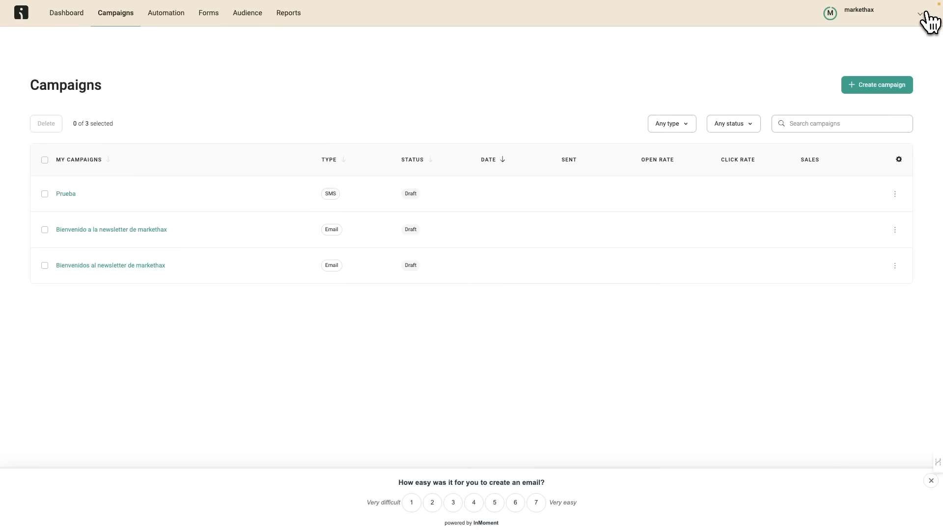
{"action": "left_click", "coordinate": [895, 194]}
{"action": "left_click", "coordinate": [838, 251]}
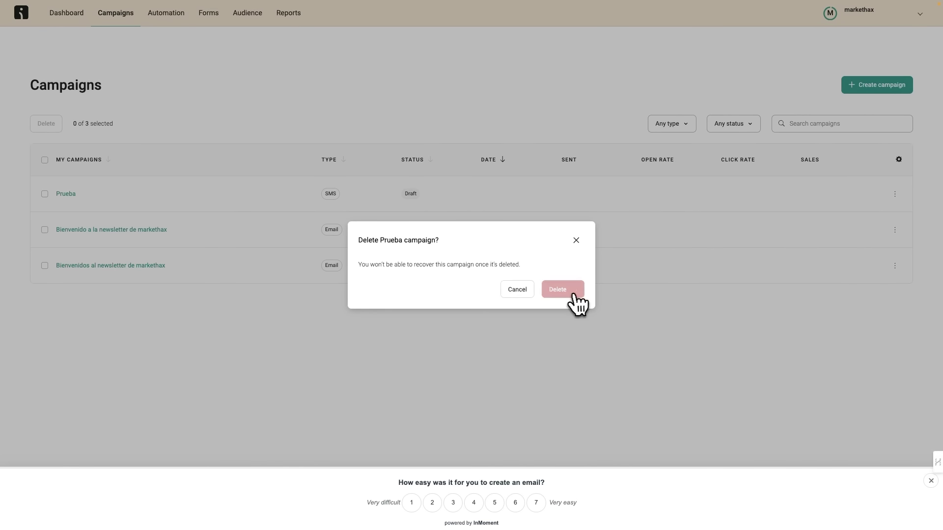
{"action": "left_click", "coordinate": [567, 288]}
Create a new campaign of the regular Email type and dismiss the feedback survey
{"action": "left_click", "coordinate": [861, 88]}
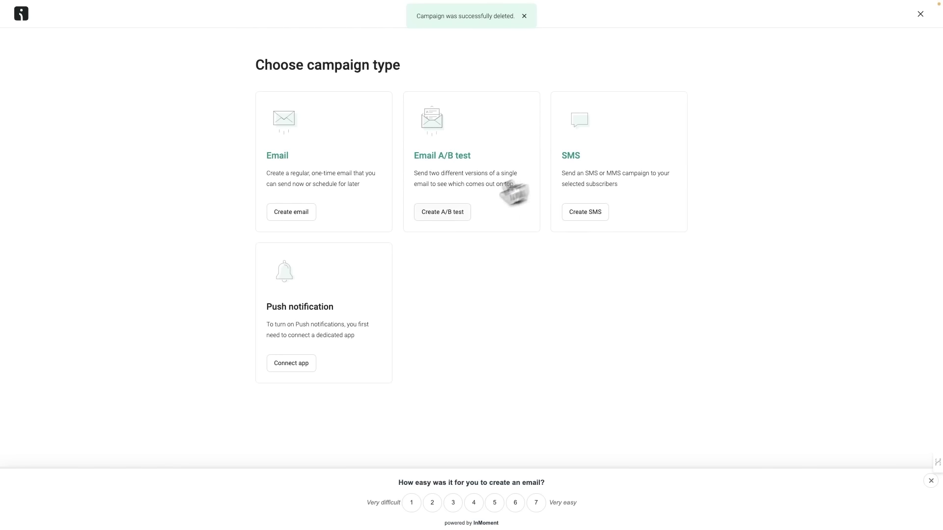
{"action": "left_click", "coordinate": [309, 211]}
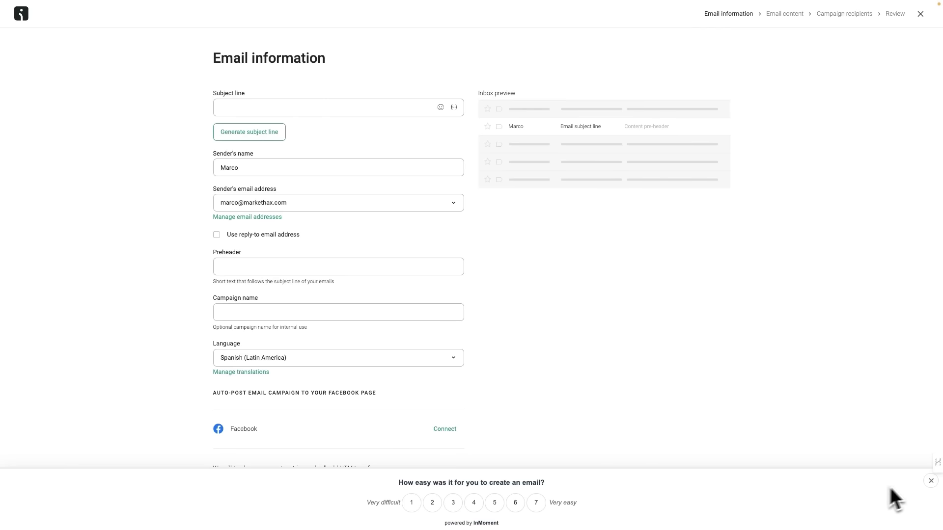
{"action": "left_click", "coordinate": [930, 483]}
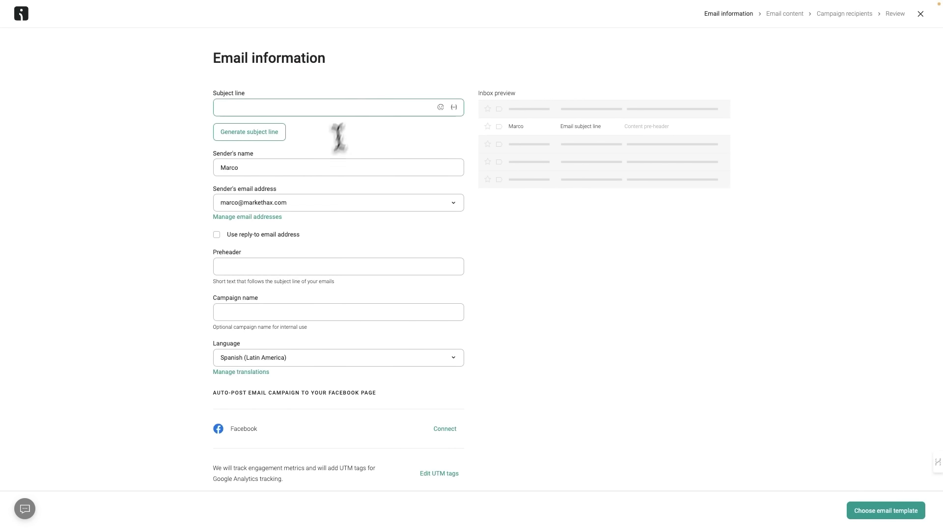
Enter the subject line Hola followed by the contact's Name personalization variable
{"action": "scroll", "coordinate": [347, 111], "scroll_direction": "down", "scroll_amount": 2}
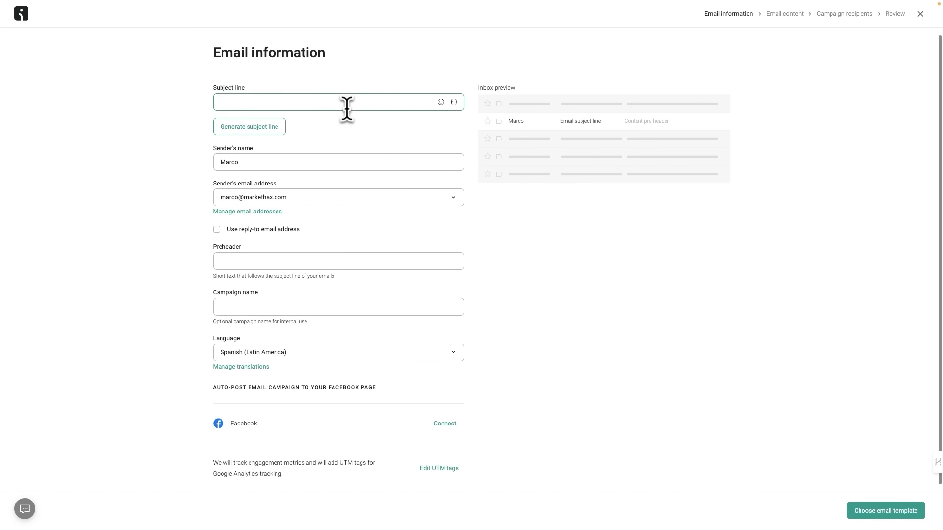
{"action": "type", "text": "Hola"}
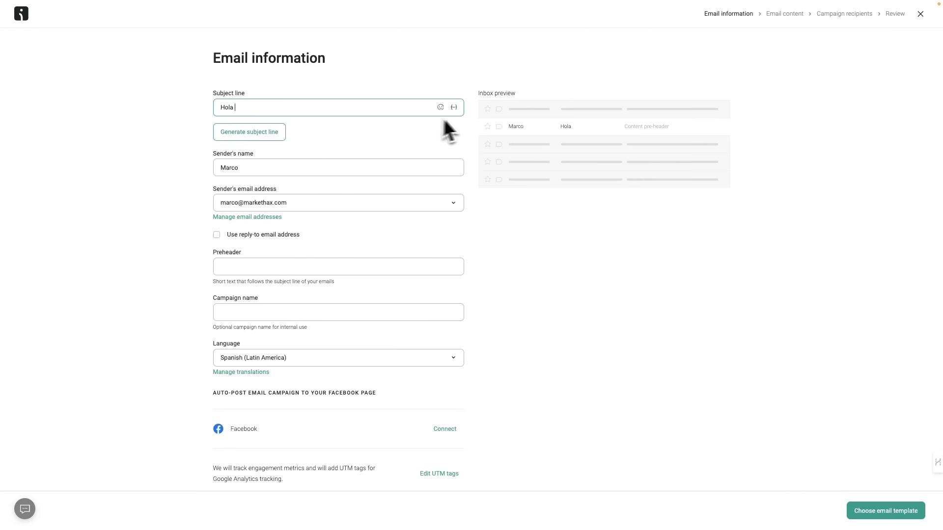
{"action": "left_click", "coordinate": [455, 108]}
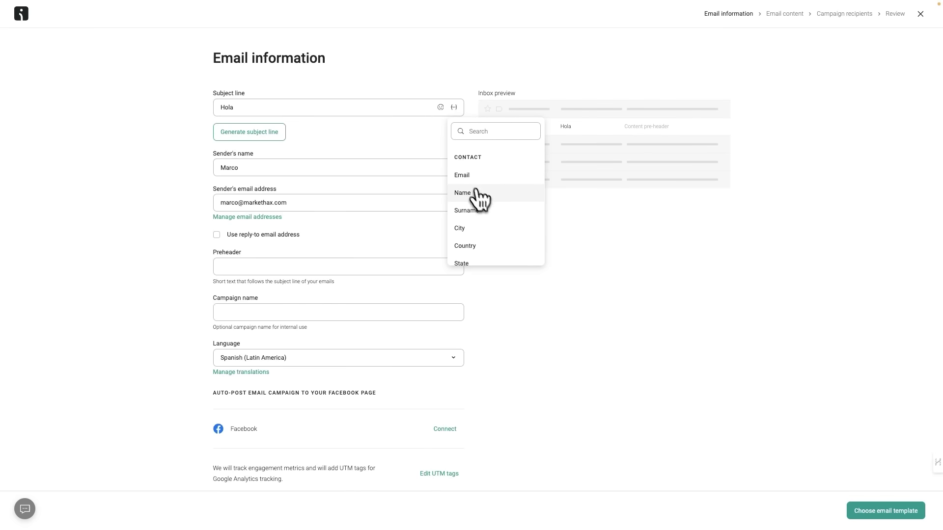
{"action": "left_click", "coordinate": [482, 199]}
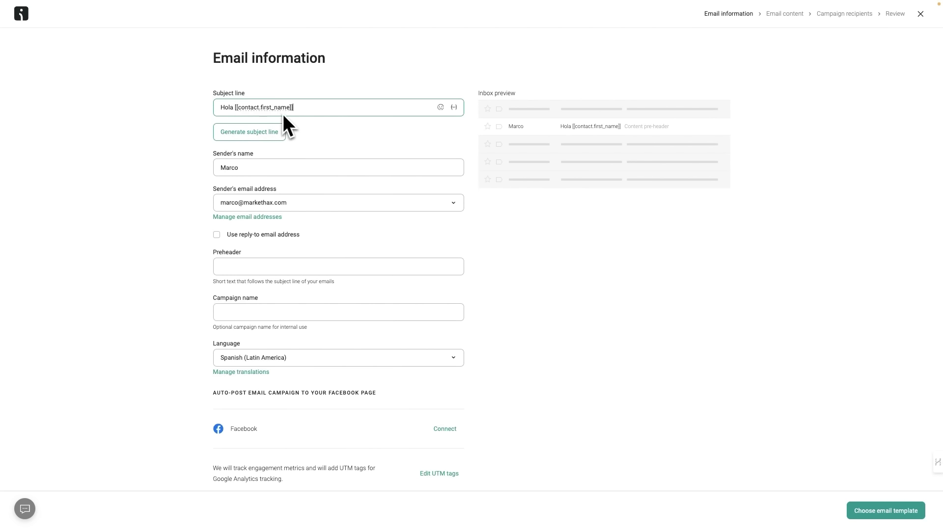
Try adding the account name variable to the subject line and restore the version with only the contact's Name variable
{"action": "left_click", "coordinate": [454, 108]}
{"action": "scroll", "coordinate": [482, 202], "scroll_direction": "down", "scroll_amount": 2}
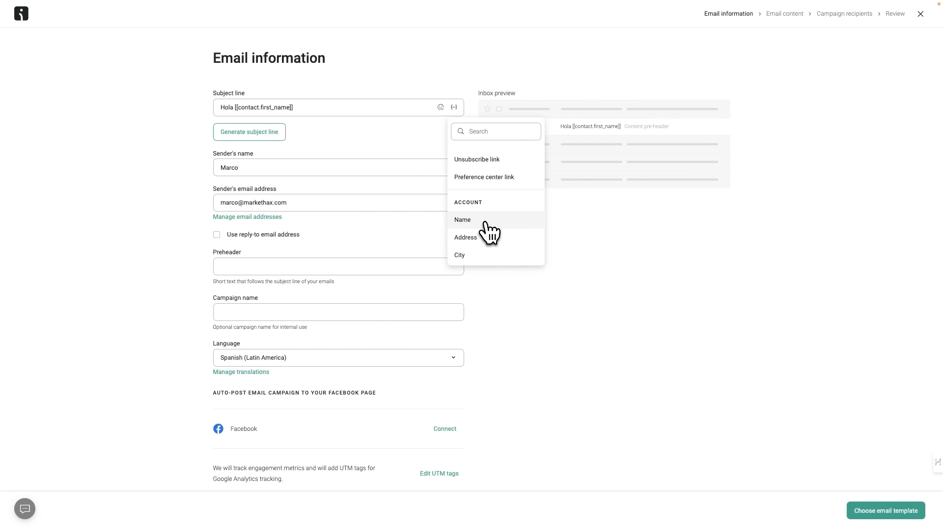
{"action": "left_click", "coordinate": [484, 222]}
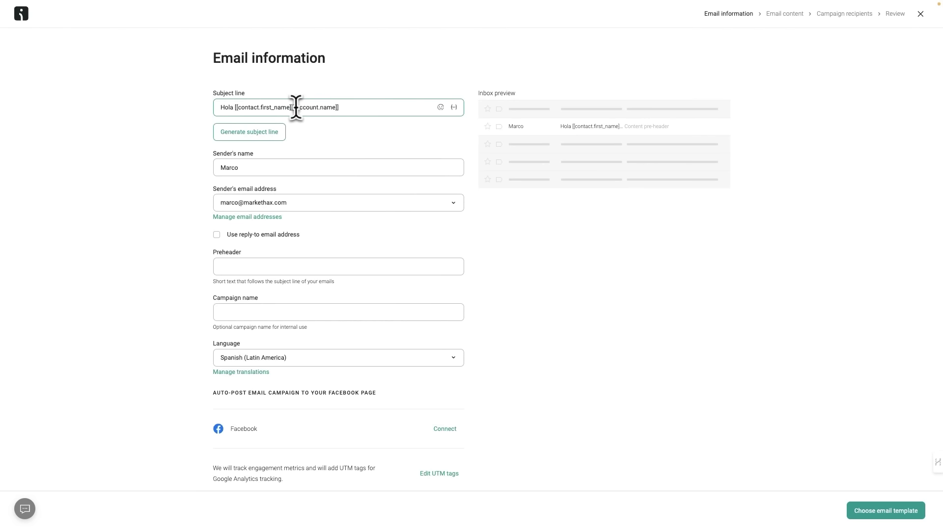
{"action": "left_click_drag", "start_coordinate": [293, 107], "coordinate": [323, 107]}
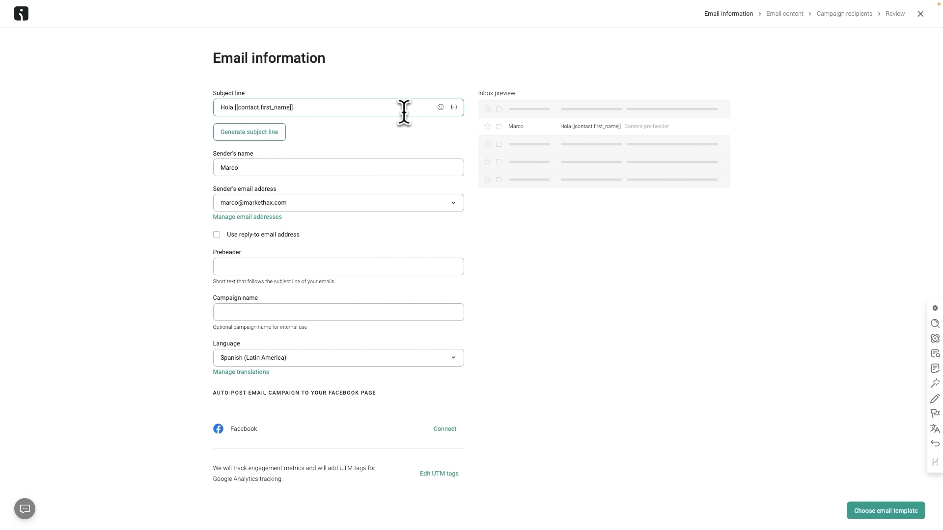
{"action": "left_click_drag", "start_coordinate": [237, 107], "coordinate": [359, 115]}
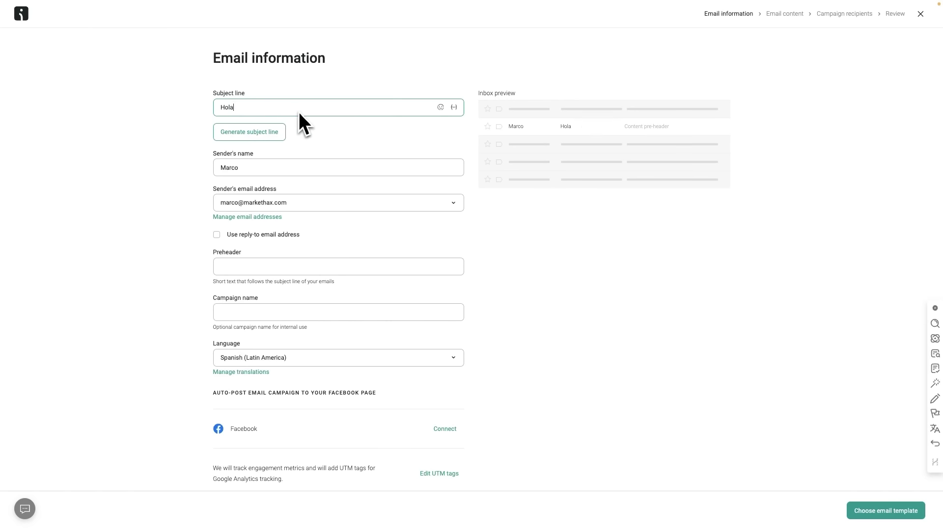
{"action": "left_click", "coordinate": [454, 108]}
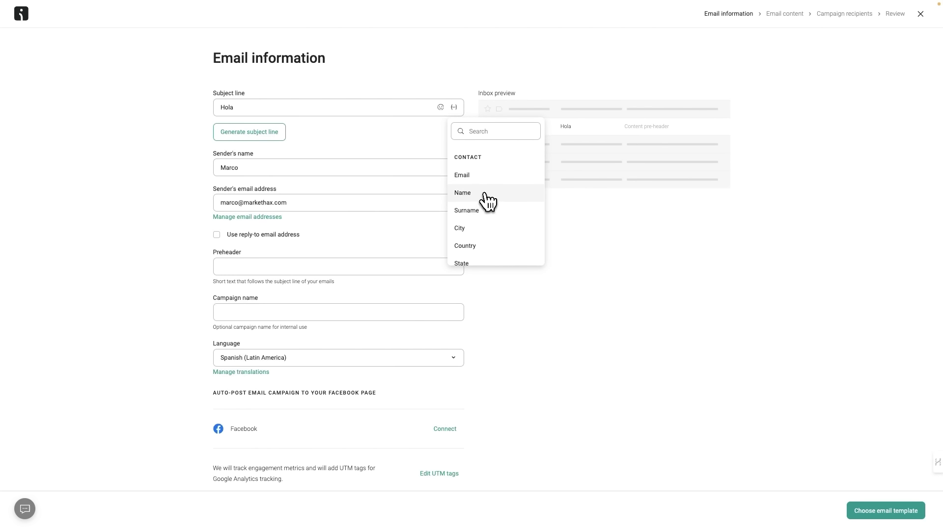
{"action": "left_click", "coordinate": [485, 195]}
Extend the sender's name with "de markethax" and check which email addresses are available for sending
{"action": "left_click", "coordinate": [263, 171]}
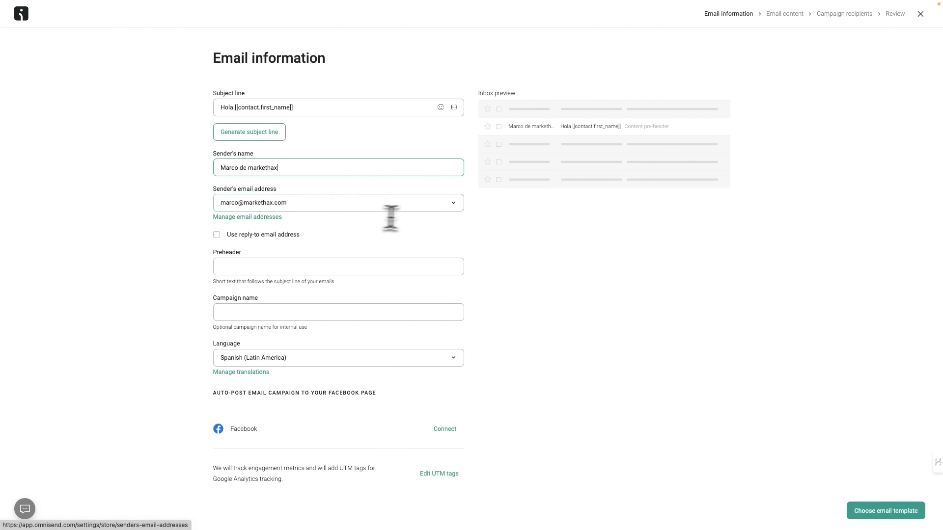
{"action": "left_click", "coordinate": [452, 206]}
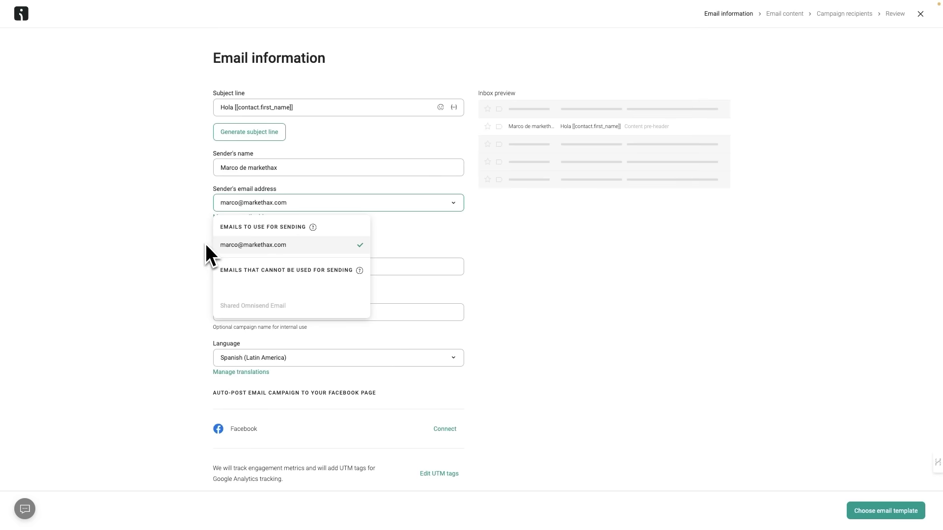
{"action": "left_click", "coordinate": [181, 241]}
Set the campaign name to Prueba and the preheader to Hola, and continue to the template choice
{"action": "left_click", "coordinate": [230, 268]}
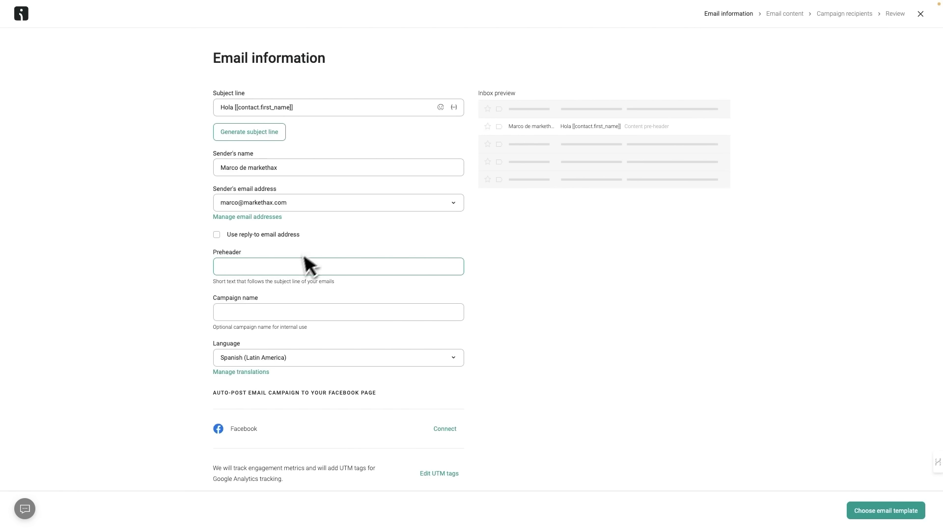
{"action": "left_click", "coordinate": [282, 311]}
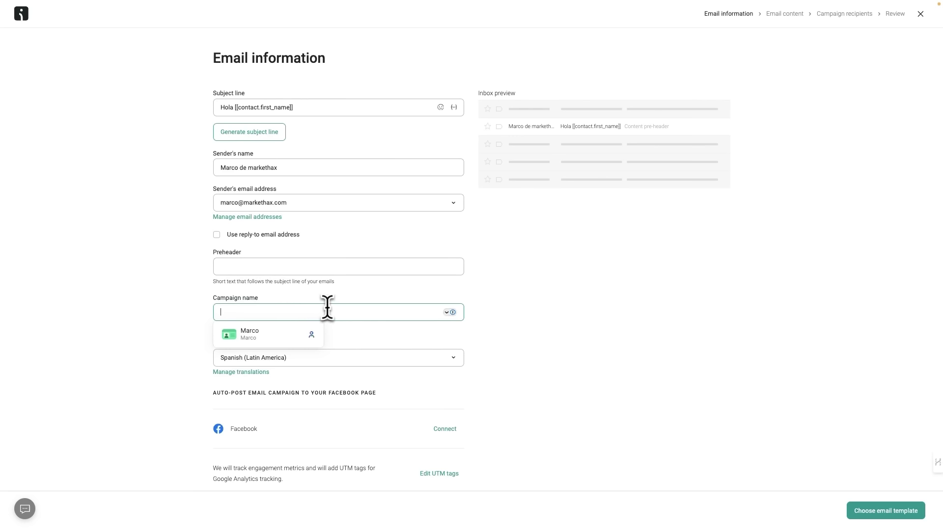
{"action": "left_click", "coordinate": [321, 265]}
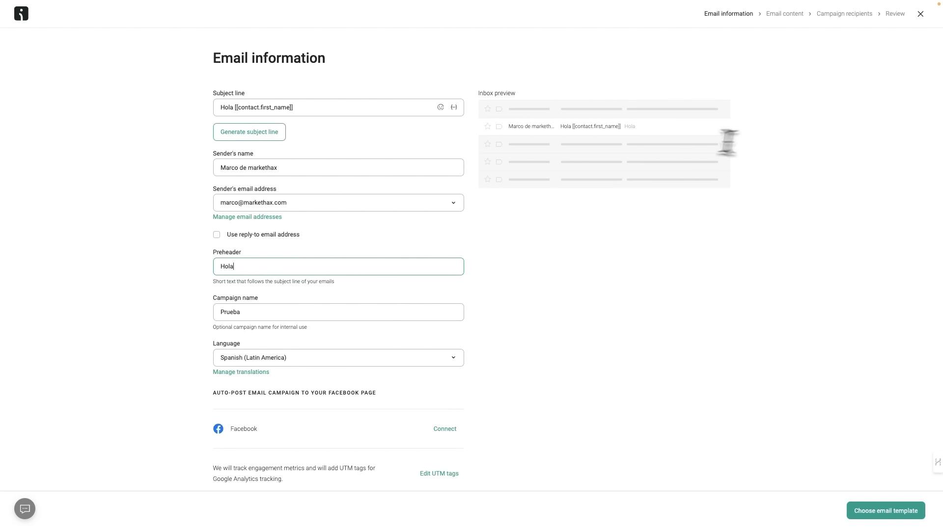
{"action": "left_click", "coordinate": [584, 211]}
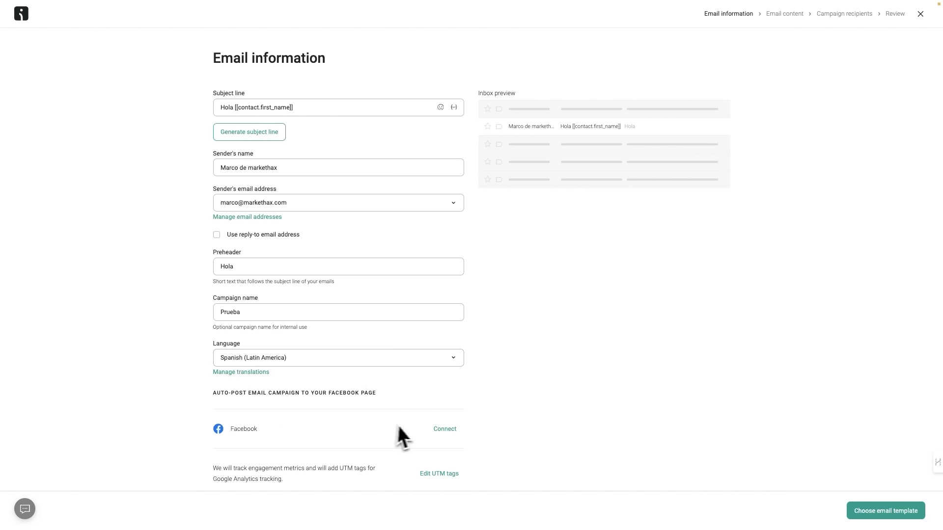
{"action": "scroll", "coordinate": [511, 419], "scroll_direction": "down", "scroll_amount": 1}
{"action": "left_click", "coordinate": [891, 515]}
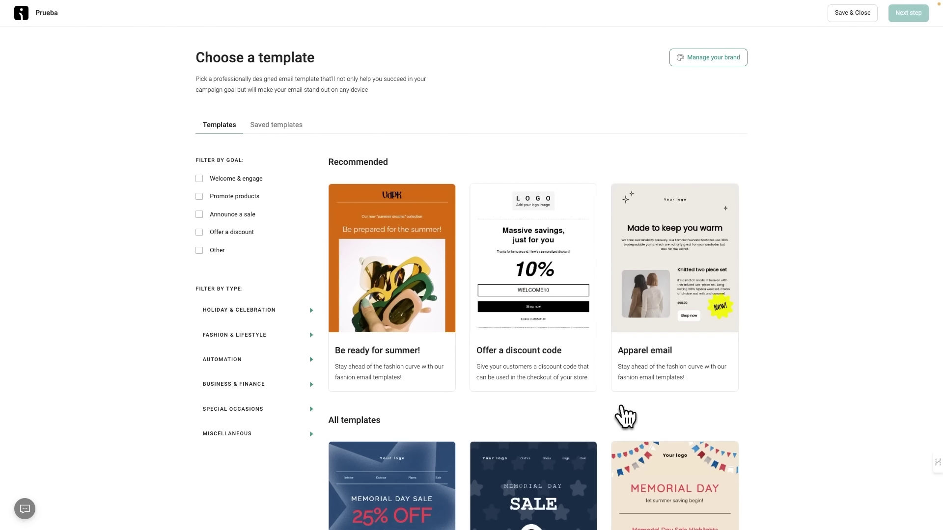
Filter the email templates by the Welcome & engage goal and use the Welcome new subscribers template
{"action": "mouse_move", "coordinate": [427, 330]}
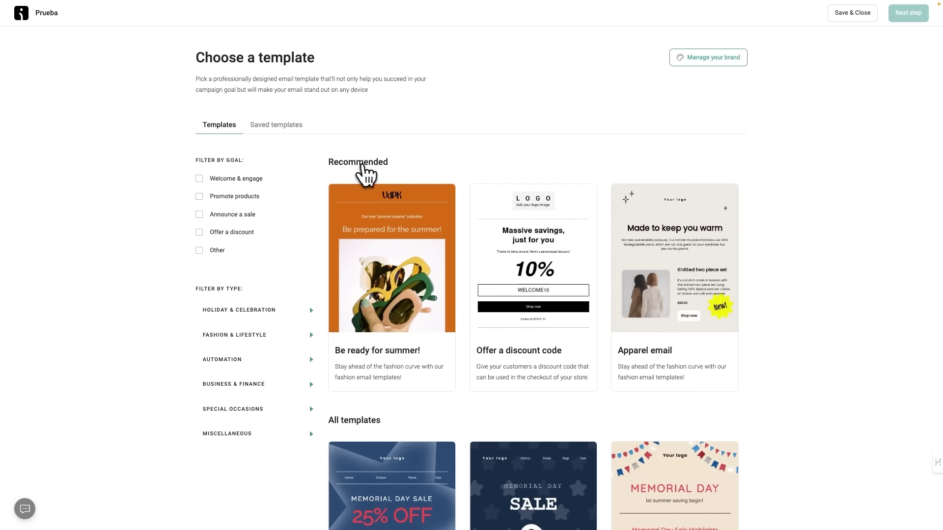
{"action": "left_click", "coordinate": [277, 126]}
{"action": "left_click", "coordinate": [219, 126]}
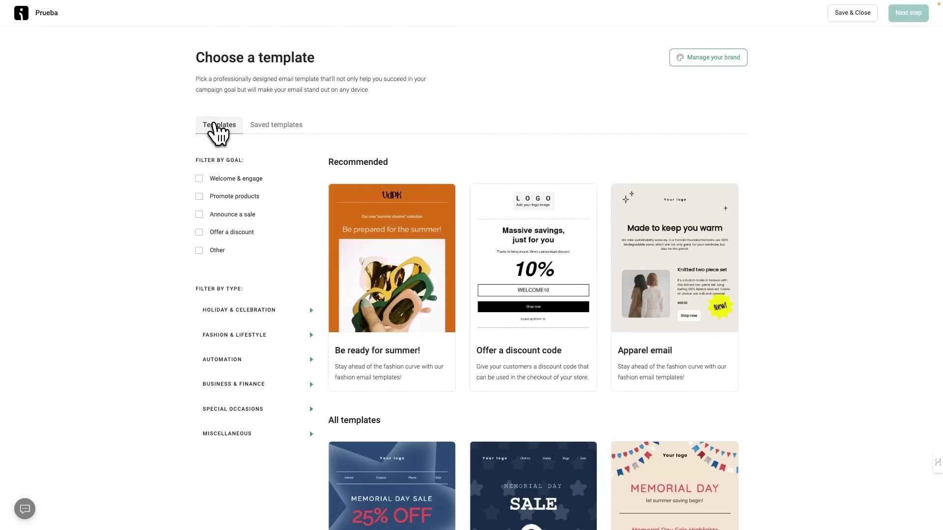
{"action": "left_click", "coordinate": [199, 180]}
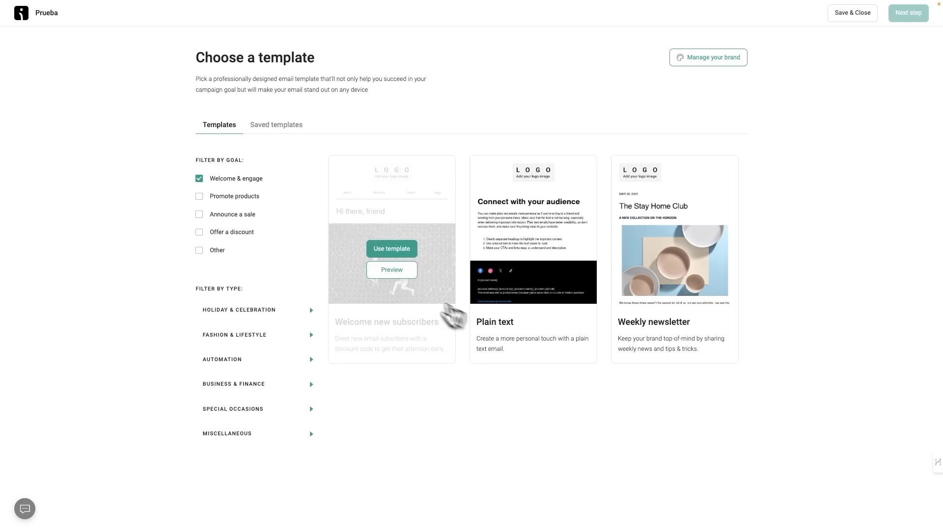
{"action": "left_click", "coordinate": [400, 251]}
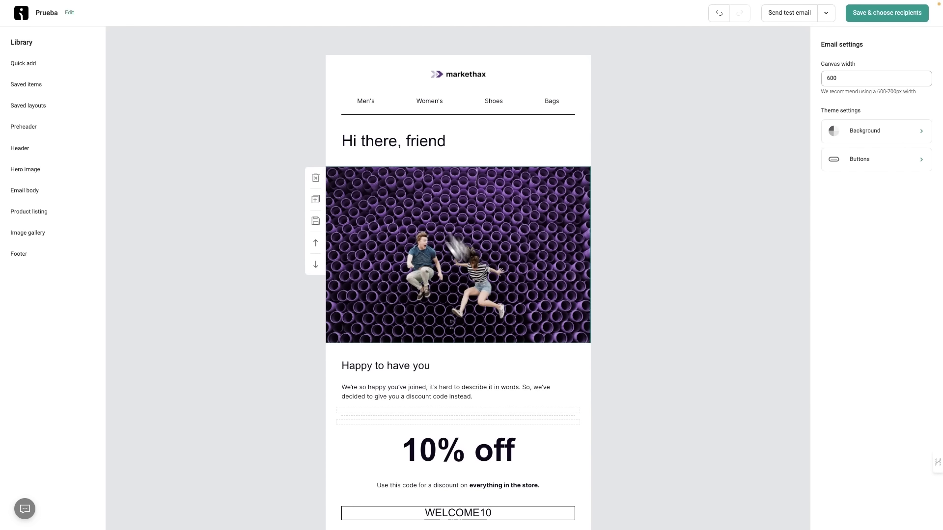
Look through the editor's library categories from Quick add and Saved items to Header and Hero image
{"action": "mouse_move", "coordinate": [331, 228]}
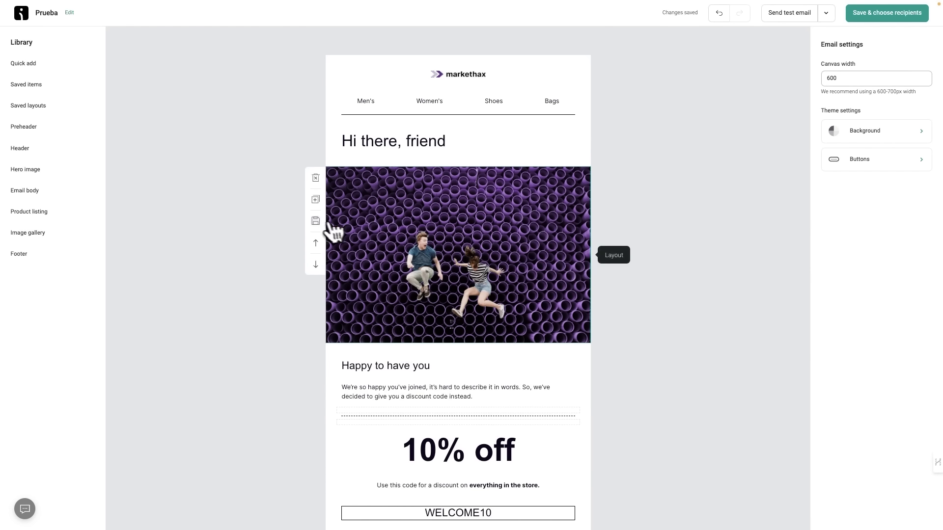
{"action": "left_click", "coordinate": [28, 65]}
{"action": "left_click", "coordinate": [18, 86]}
{"action": "left_click", "coordinate": [24, 106]}
{"action": "left_click", "coordinate": [27, 128]}
{"action": "left_click", "coordinate": [29, 148]}
{"action": "left_click", "coordinate": [30, 169]}
Try inserting a header block with logo and menu below the existing logo, and undo the insertion
{"action": "left_click", "coordinate": [31, 149]}
{"action": "left_click_drag", "start_coordinate": [163, 98], "coordinate": [373, 109]}
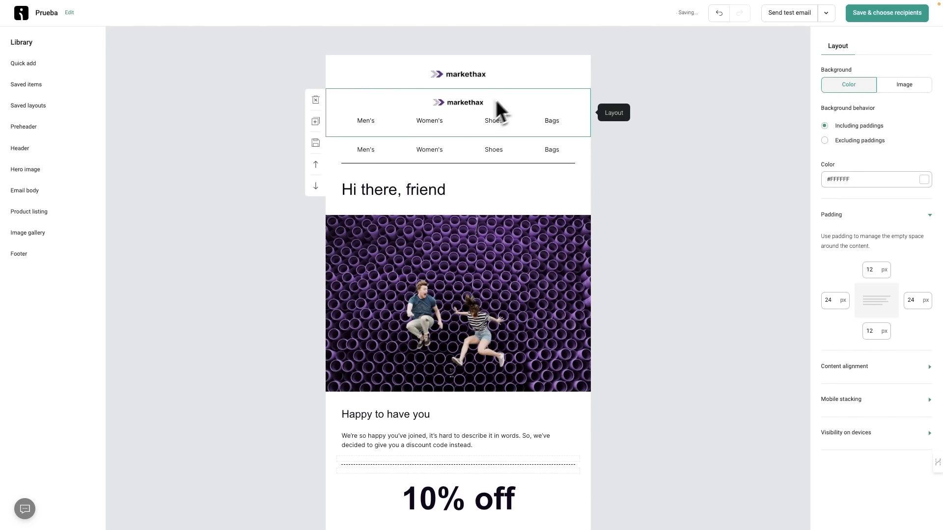
{"action": "left_click", "coordinate": [720, 14]}
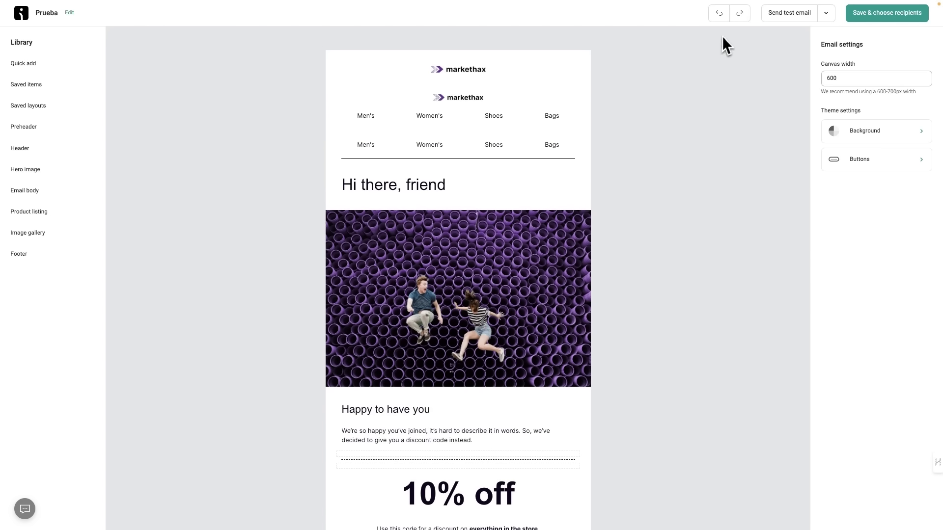
{"action": "left_click", "coordinate": [724, 15]}
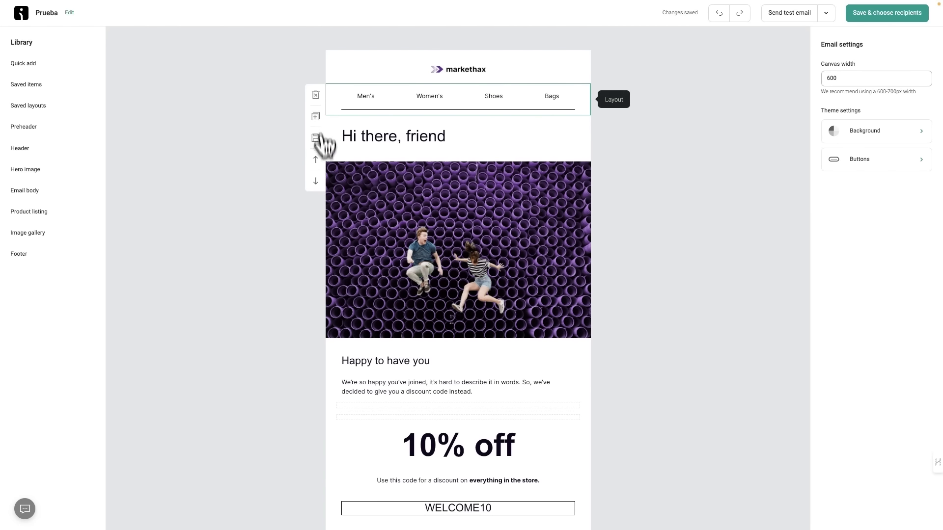
Move the menu block below the "Hi there, friend" greeting and check the image library for replacing the hero image
{"action": "left_click", "coordinate": [315, 181]}
{"action": "left_click", "coordinate": [529, 169]}
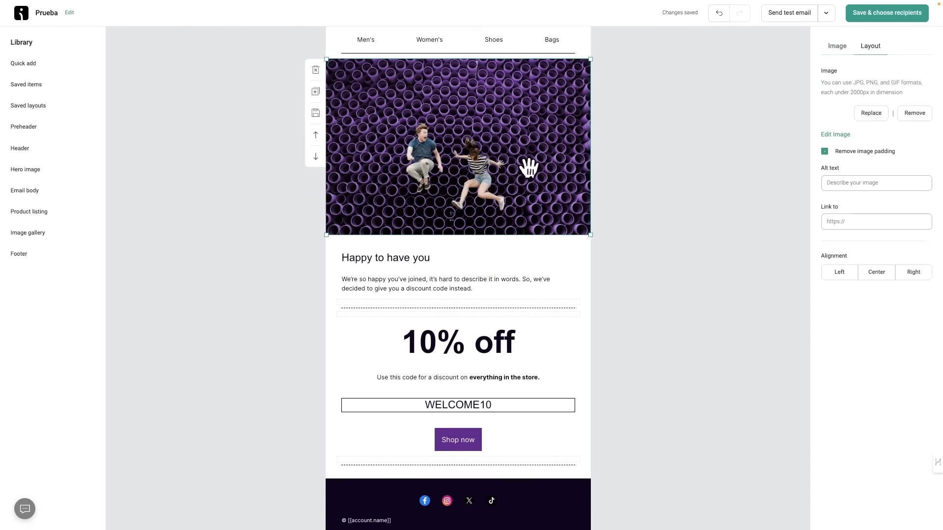
{"action": "scroll", "coordinate": [511, 128], "scroll_direction": "up", "scroll_amount": 2}
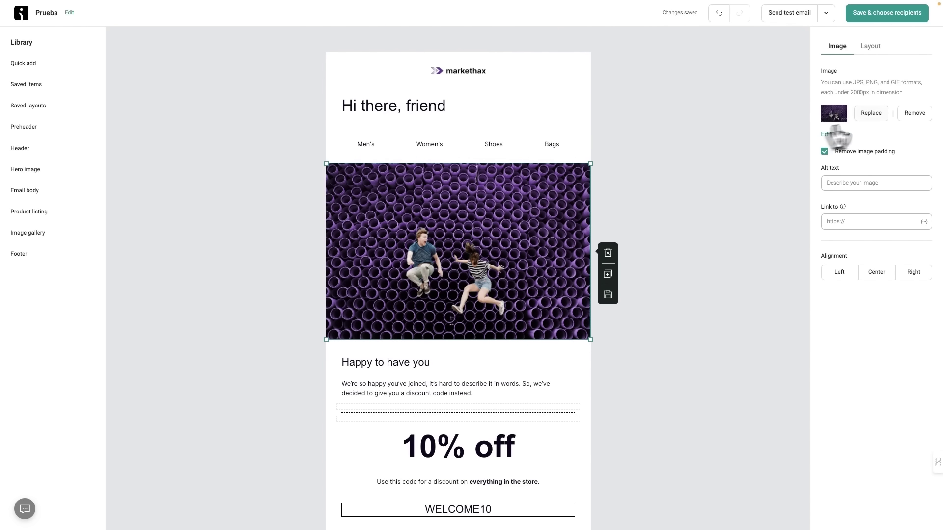
{"action": "left_click", "coordinate": [871, 113]}
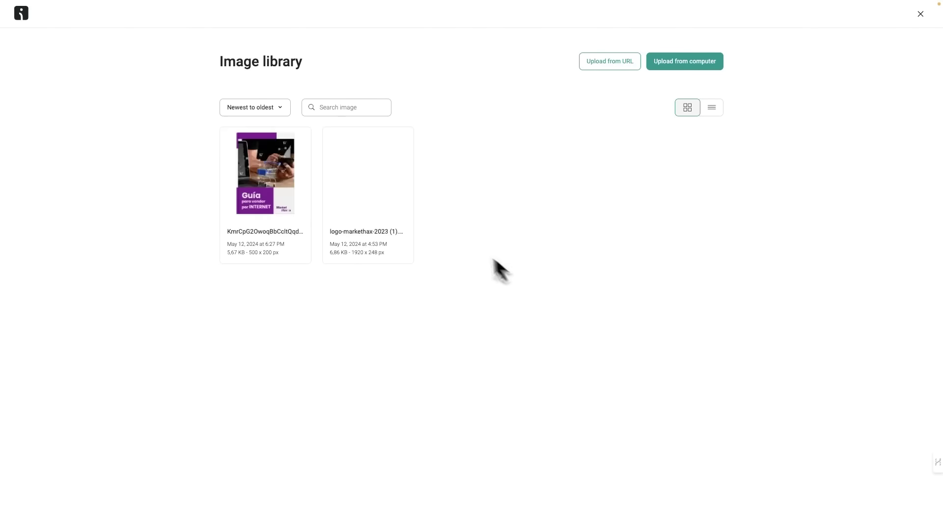
{"action": "left_click", "coordinate": [920, 15]}
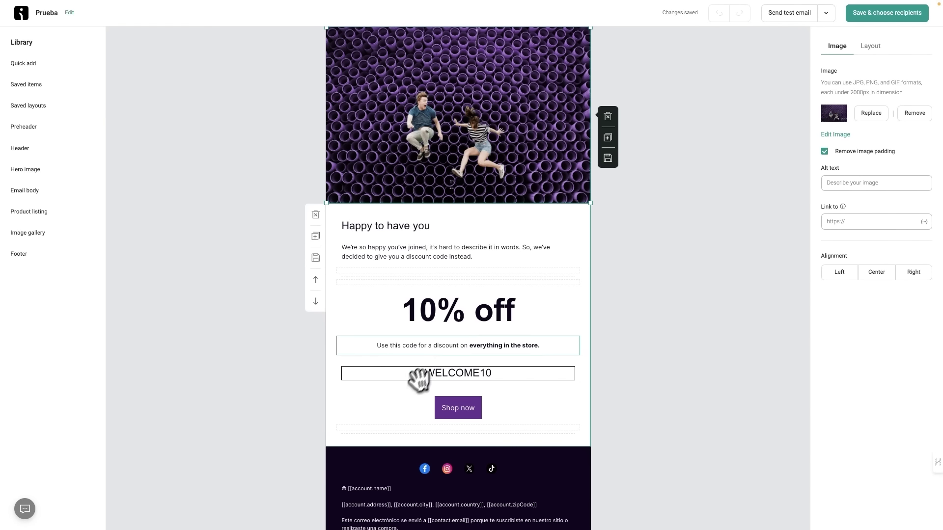
Open the "10% off" heading for text editing, select the word "off" and review the email layout
{"action": "left_click", "coordinate": [455, 316]}
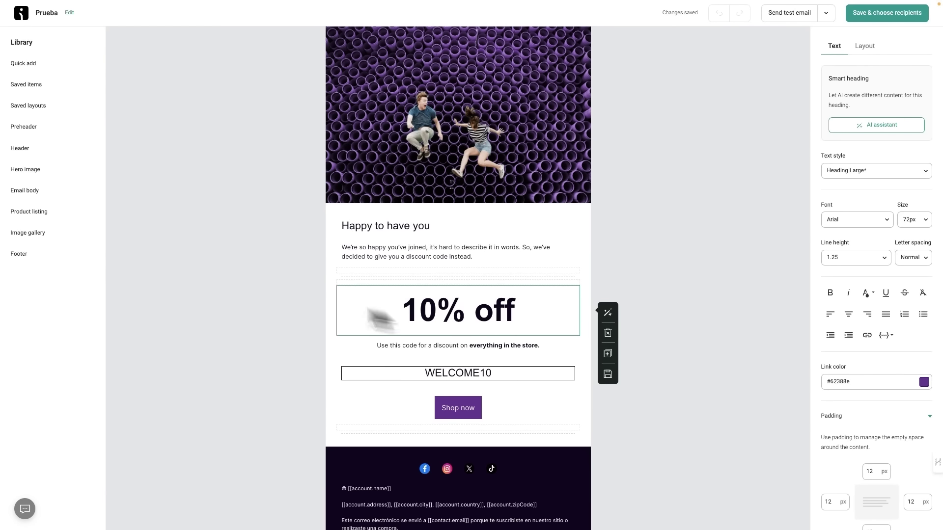
{"action": "double_click", "coordinate": [489, 317]}
{"action": "scroll", "coordinate": [388, 317], "scroll_direction": "up", "scroll_amount": 3}
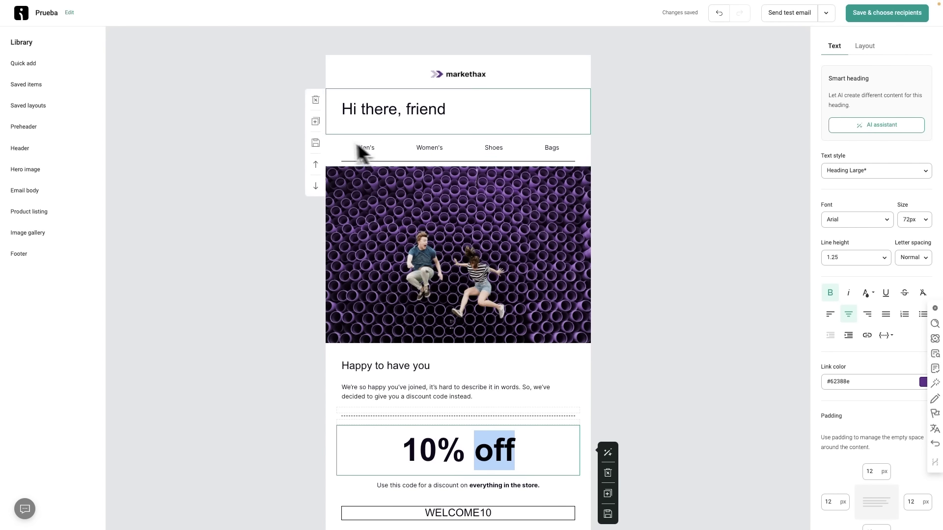
{"action": "scroll", "coordinate": [785, 101], "scroll_direction": "down", "scroll_amount": 1}
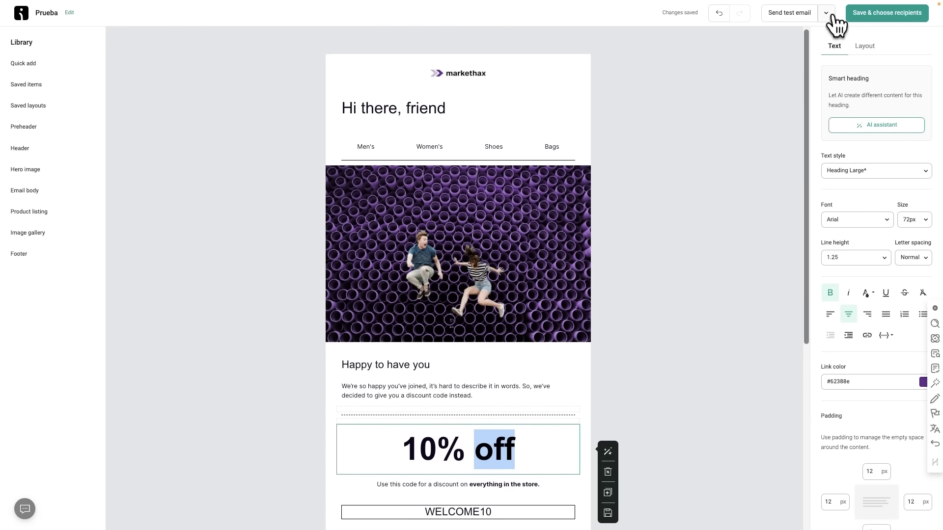
Preview the Prueba email, check the test email form without sending, and return to the editor
{"action": "left_click", "coordinate": [826, 13]}
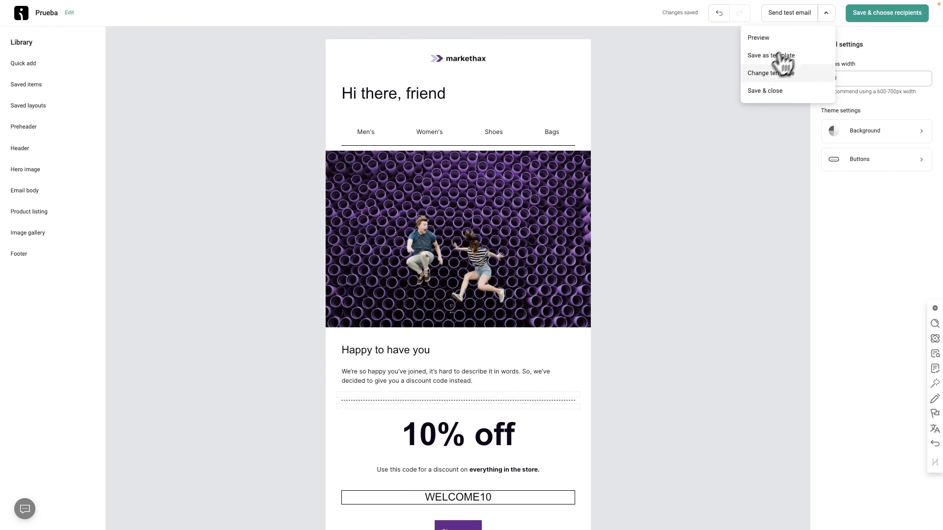
{"action": "left_click", "coordinate": [766, 39]}
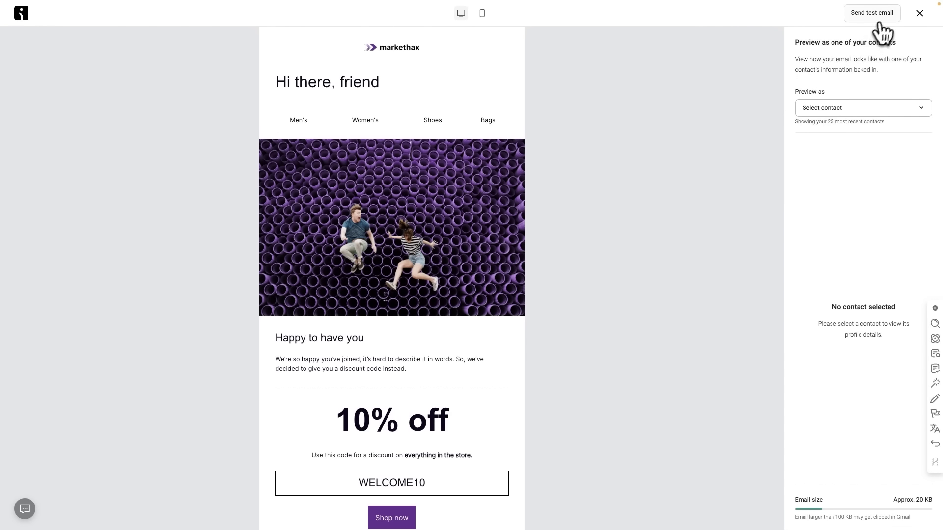
{"action": "left_click", "coordinate": [882, 16]}
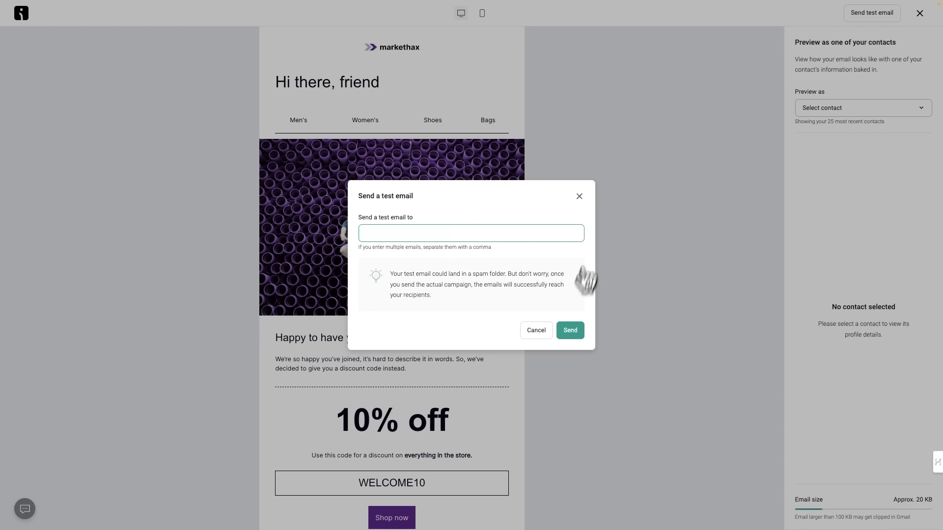
{"action": "left_click", "coordinate": [554, 247]}
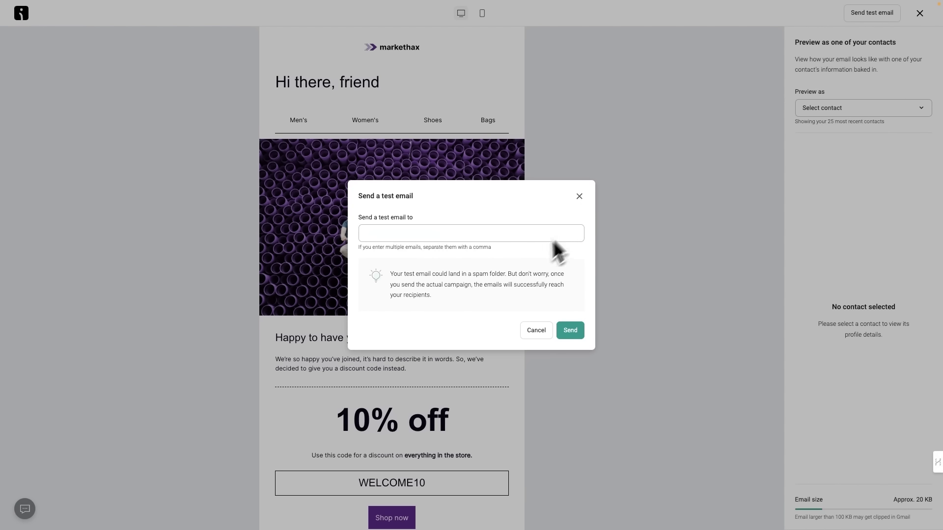
{"action": "left_click", "coordinate": [579, 197]}
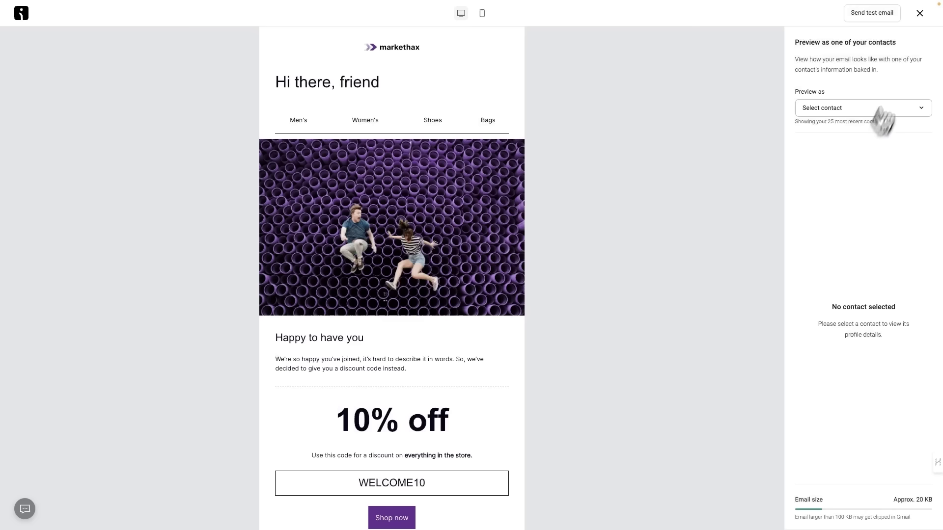
{"action": "left_click", "coordinate": [925, 19]}
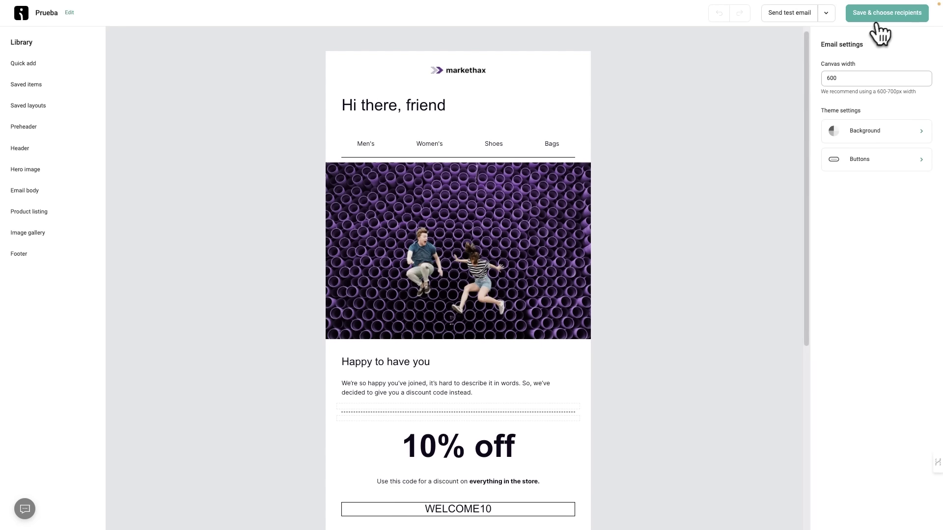
Save the email, keep all subscribers as recipients and proceed to the campaign review
{"action": "left_click", "coordinate": [886, 18]}
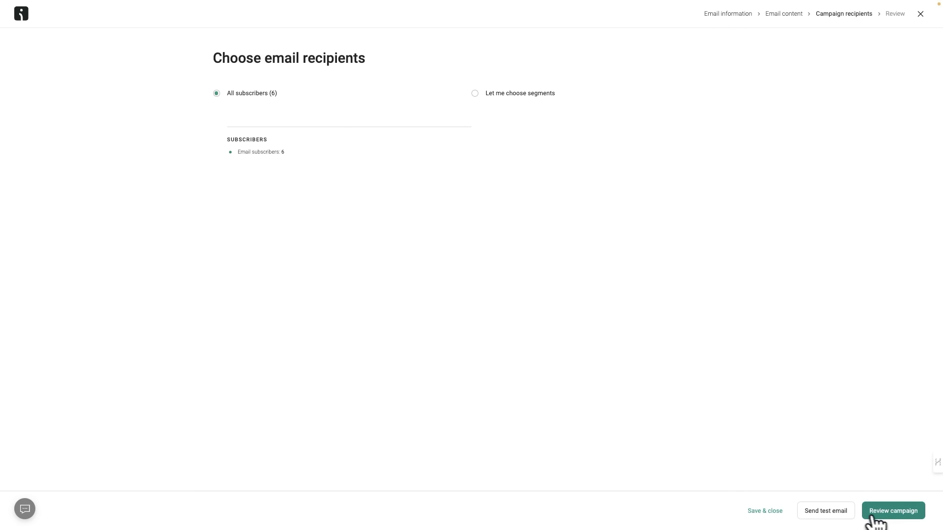
{"action": "left_click", "coordinate": [905, 513]}
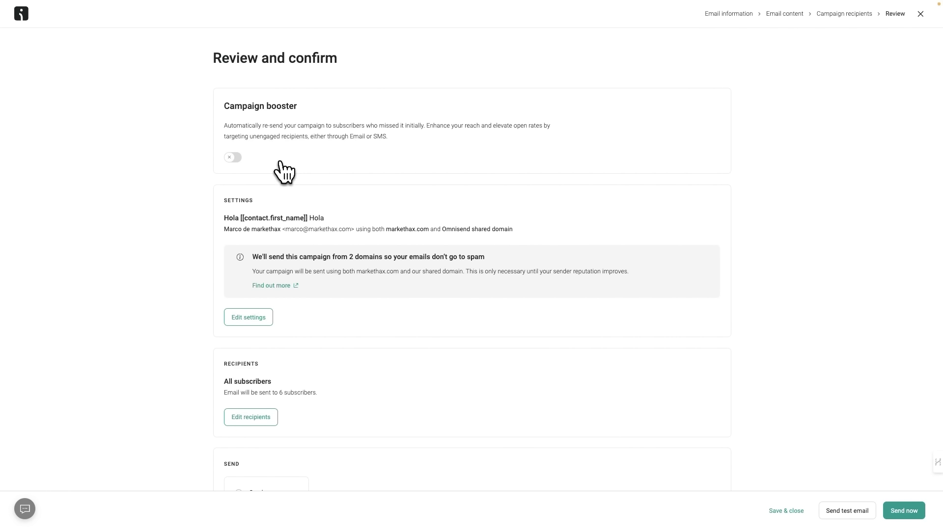
Turn on the campaign booster to examine its content and sending rules, and turn it off again
{"action": "left_click", "coordinate": [233, 157]}
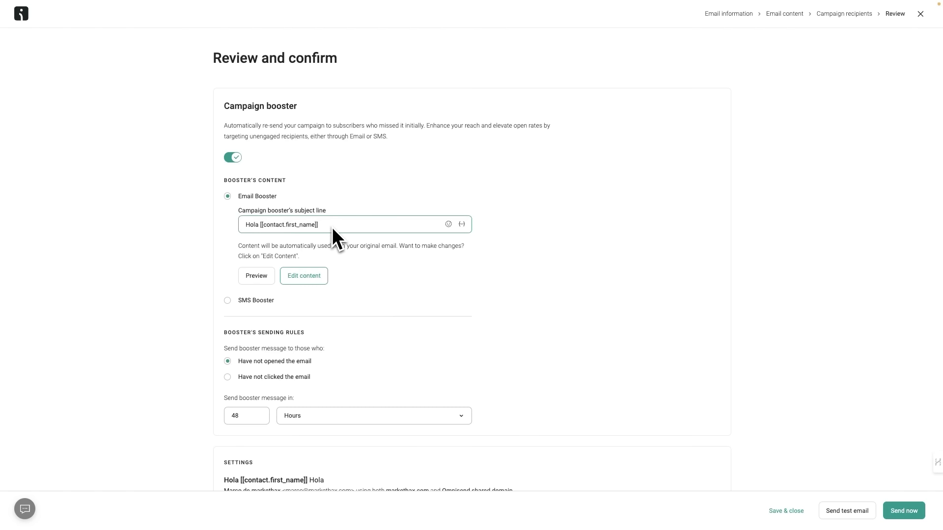
{"action": "scroll", "coordinate": [329, 237], "scroll_direction": "down", "scroll_amount": 1}
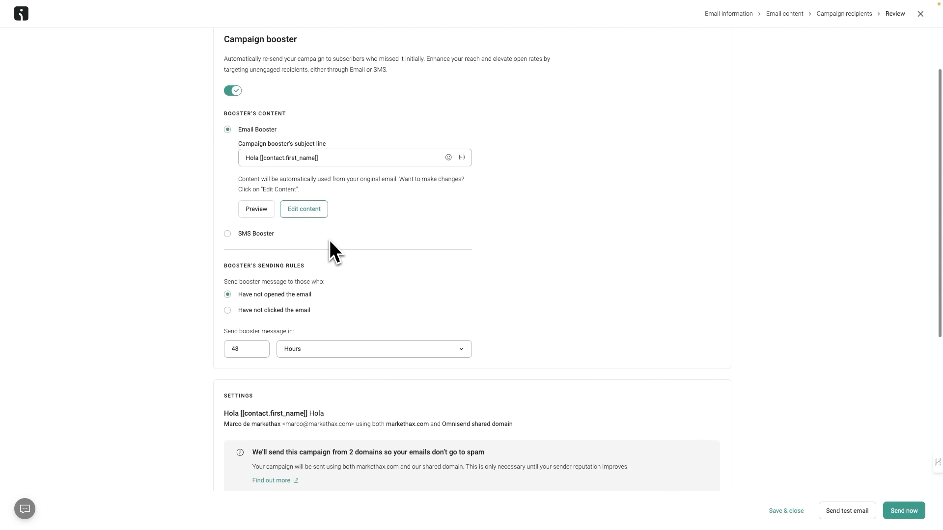
{"action": "left_click", "coordinate": [248, 352]}
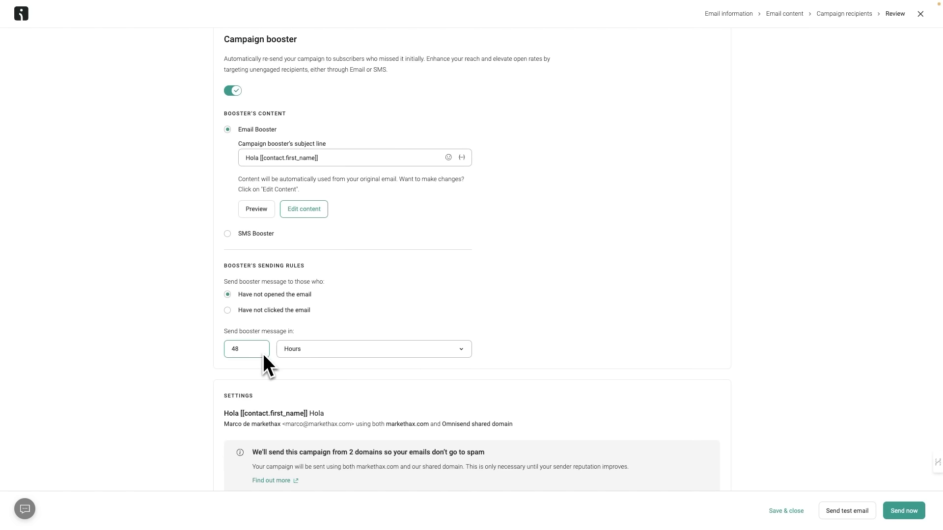
{"action": "scroll", "coordinate": [263, 355], "scroll_direction": "down", "scroll_amount": 3}
{"action": "scroll", "coordinate": [261, 322], "scroll_direction": "up", "scroll_amount": 5}
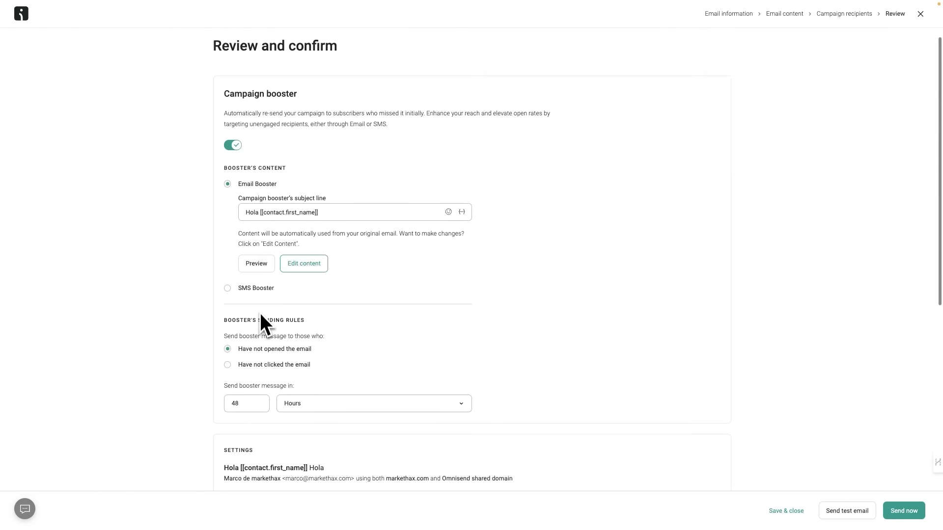
{"action": "left_click", "coordinate": [232, 158]}
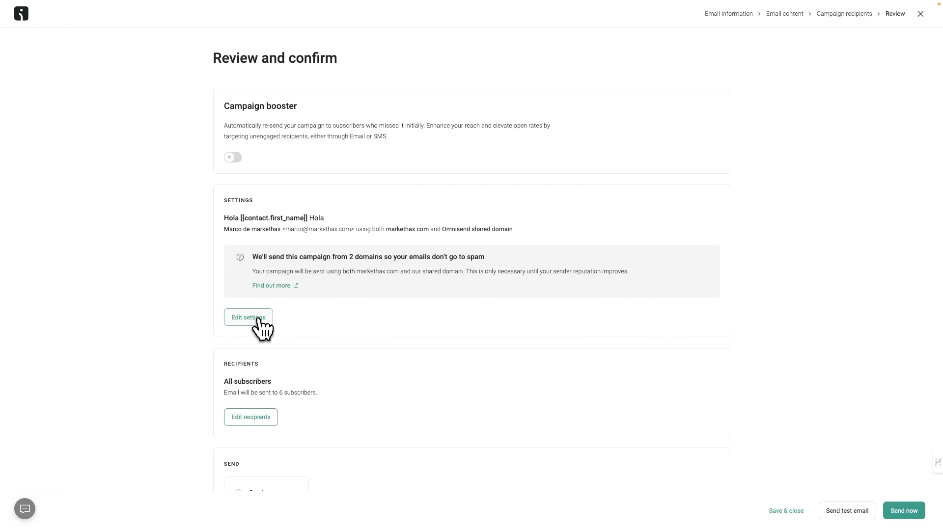
Set the campaign's sending option to Schedule for later and check the date and time zone options
{"action": "scroll", "coordinate": [314, 330], "scroll_direction": "down", "scroll_amount": 2}
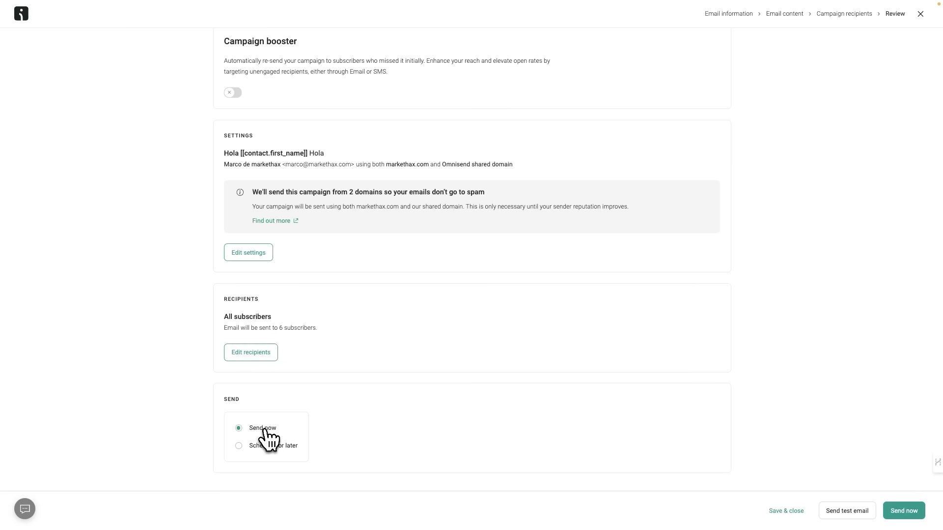
{"action": "left_click", "coordinate": [240, 446]}
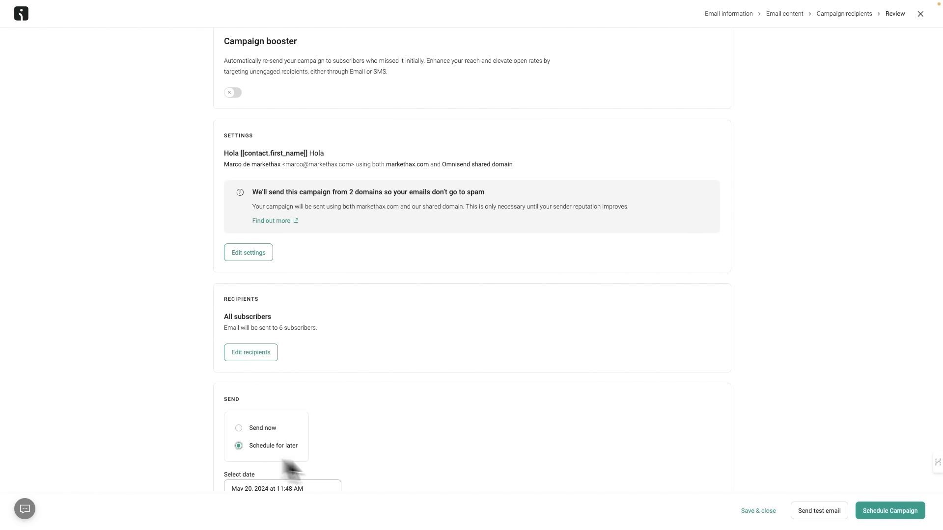
{"action": "scroll", "coordinate": [418, 455], "scroll_direction": "down", "scroll_amount": 1}
{"action": "scroll", "coordinate": [414, 443], "scroll_direction": "down", "scroll_amount": 1}
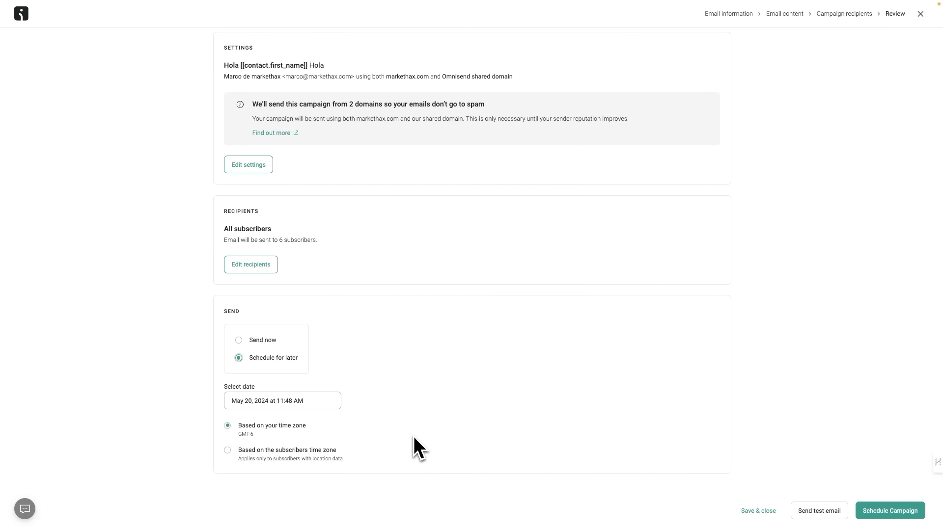
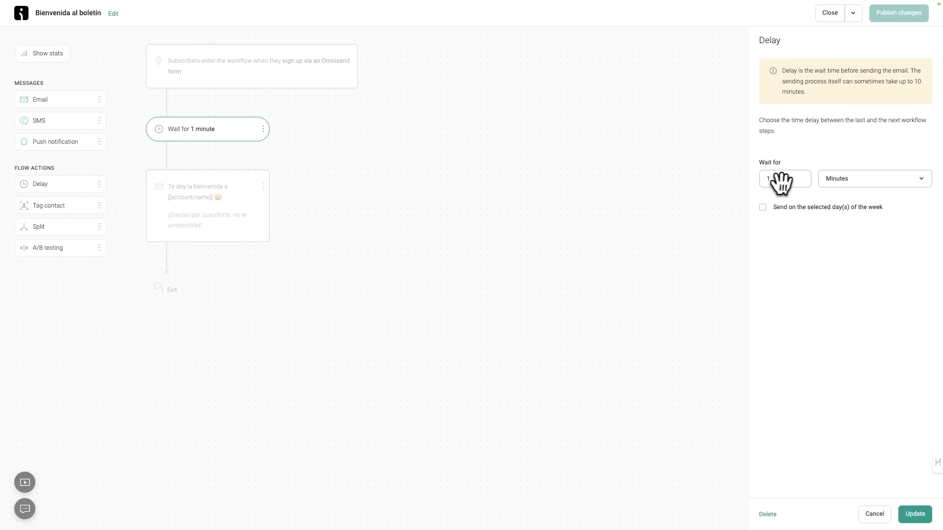
In the Bienvenida al boletín workflow, check the delay's time units and open the welcome email's settings
{"action": "left_click", "coordinate": [830, 181]}
{"action": "left_click", "coordinate": [805, 279]}
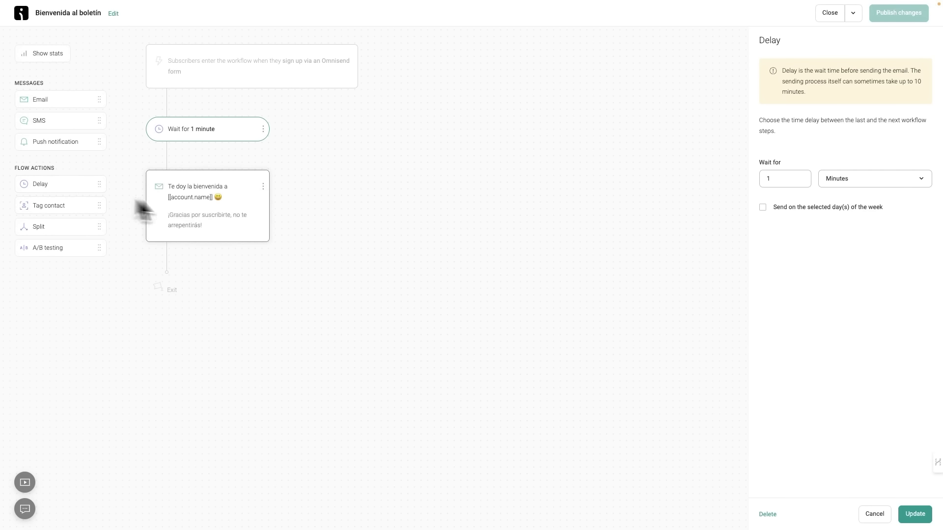
{"action": "left_click", "coordinate": [225, 209]}
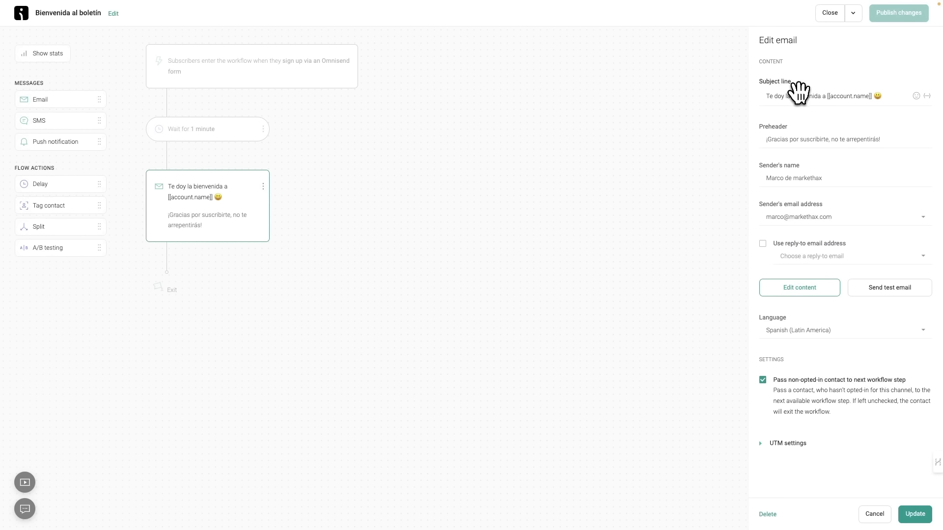
Open the welcome email's content, check its layout and button theme settings, and finish editing
{"action": "left_click", "coordinate": [803, 292]}
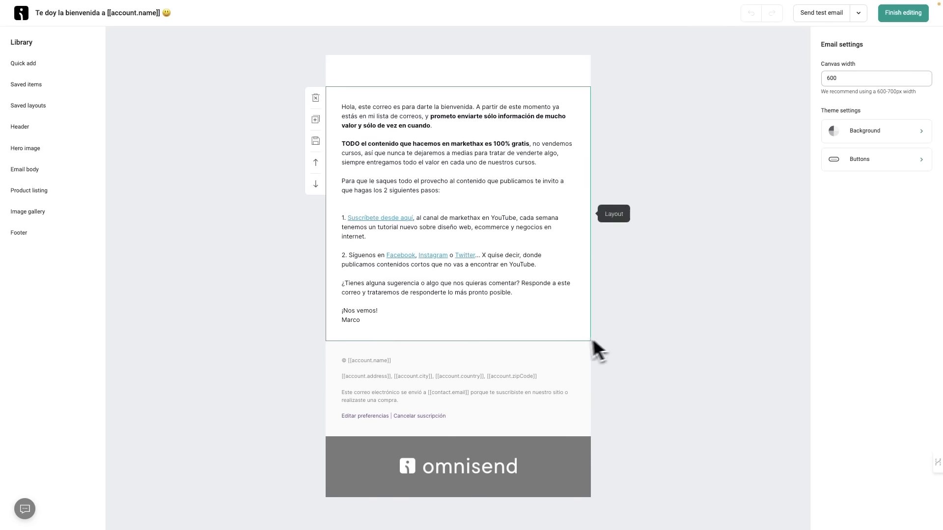
{"action": "left_click", "coordinate": [79, 86]}
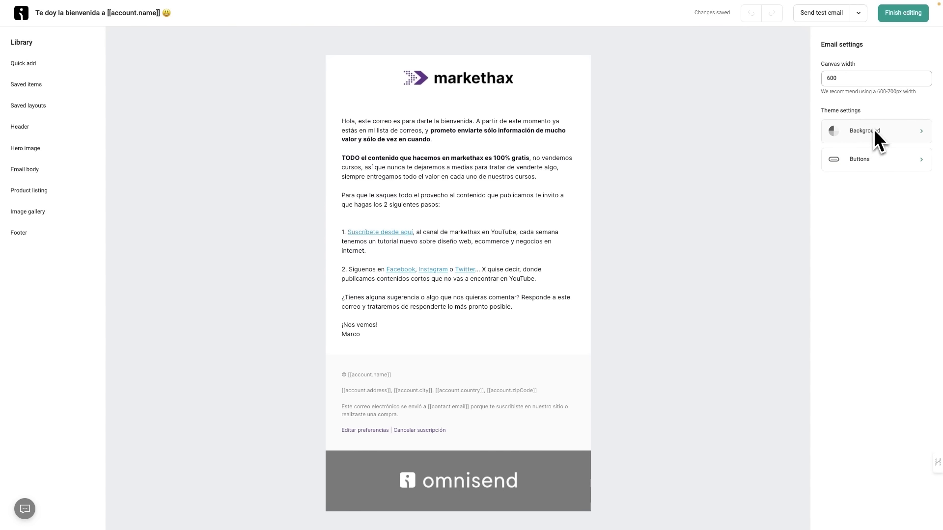
{"action": "left_click", "coordinate": [871, 161]}
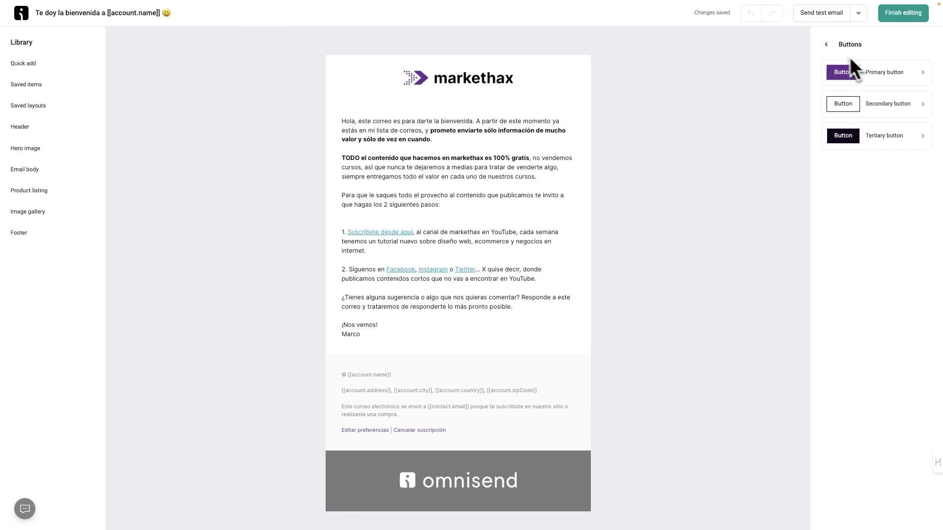
{"action": "left_click", "coordinate": [826, 44]}
{"action": "left_click", "coordinate": [903, 12]}
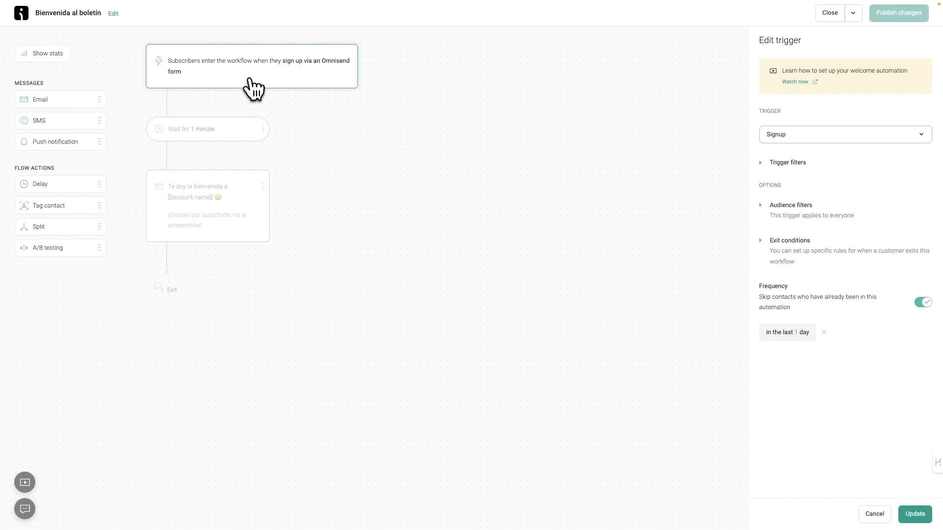
Look through the available trigger events for the workflow, keeping Signup selected
{"action": "left_click", "coordinate": [920, 137]}
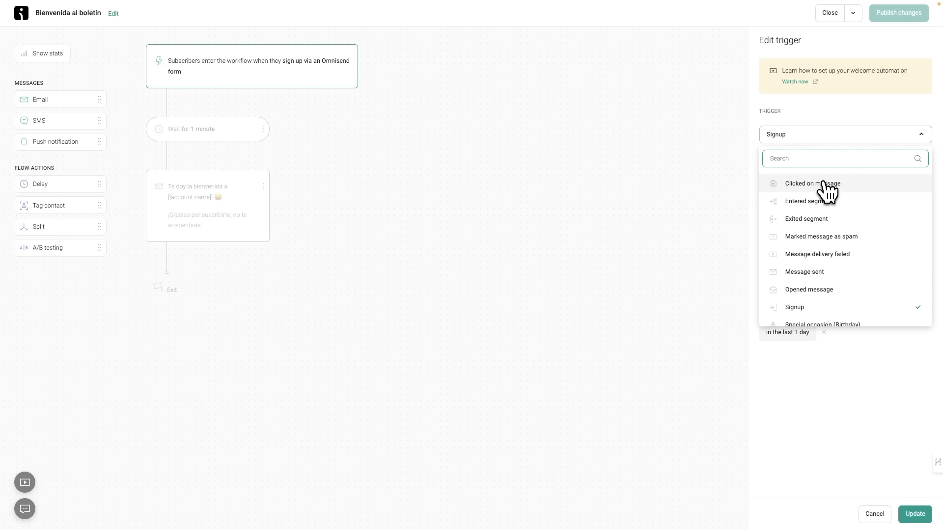
{"action": "scroll", "coordinate": [838, 219], "scroll_direction": "down", "scroll_amount": 2}
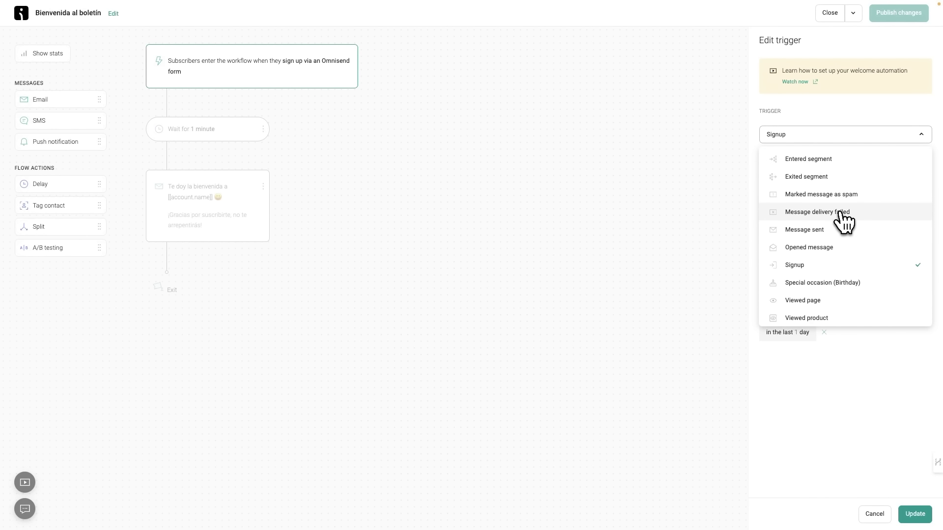
{"action": "left_click", "coordinate": [866, 354]}
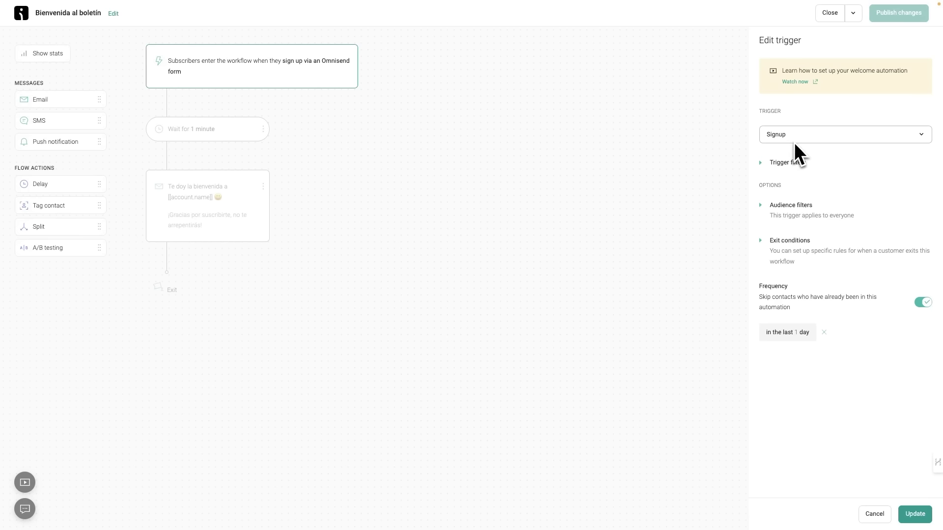
Add the trigger filter "Form is Home markethax" to the Signup trigger and update the trigger
{"action": "left_click", "coordinate": [784, 164]}
{"action": "left_click", "coordinate": [897, 191]}
{"action": "left_click", "coordinate": [802, 207]}
{"action": "left_click", "coordinate": [812, 222]}
{"action": "left_click", "coordinate": [825, 248]}
{"action": "left_click", "coordinate": [823, 259]}
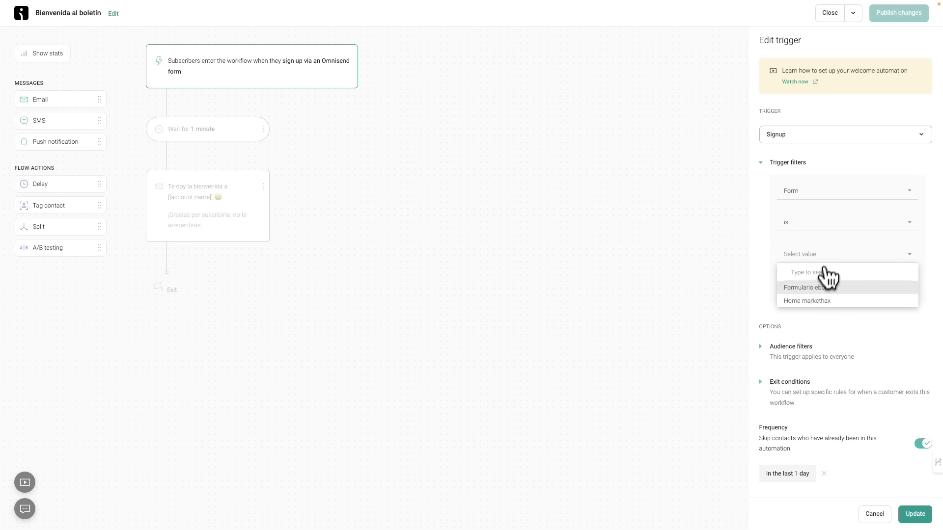
{"action": "left_click", "coordinate": [829, 302]}
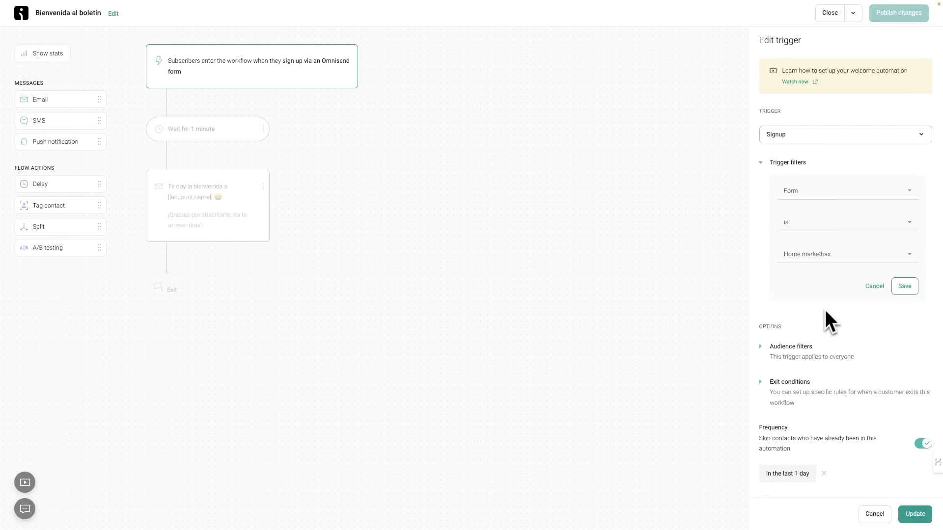
{"action": "left_click", "coordinate": [908, 293]}
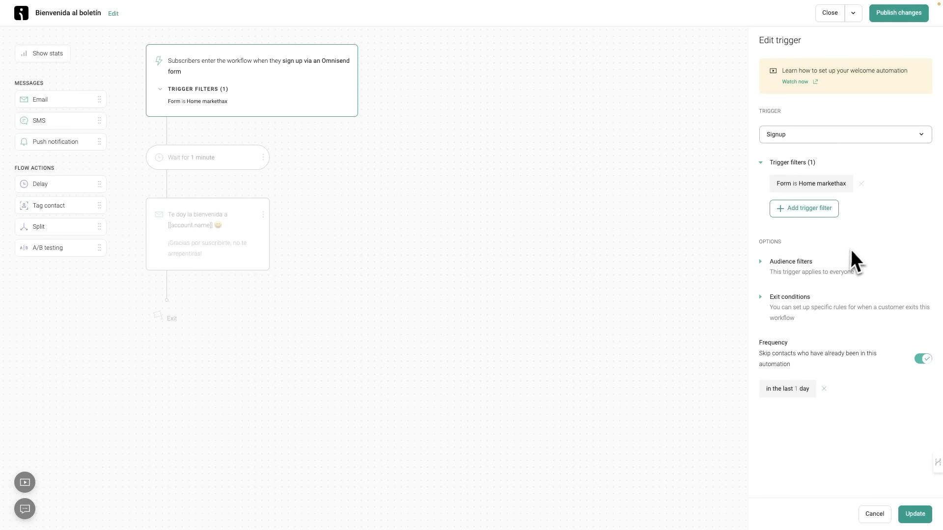
{"action": "left_click", "coordinate": [916, 516]}
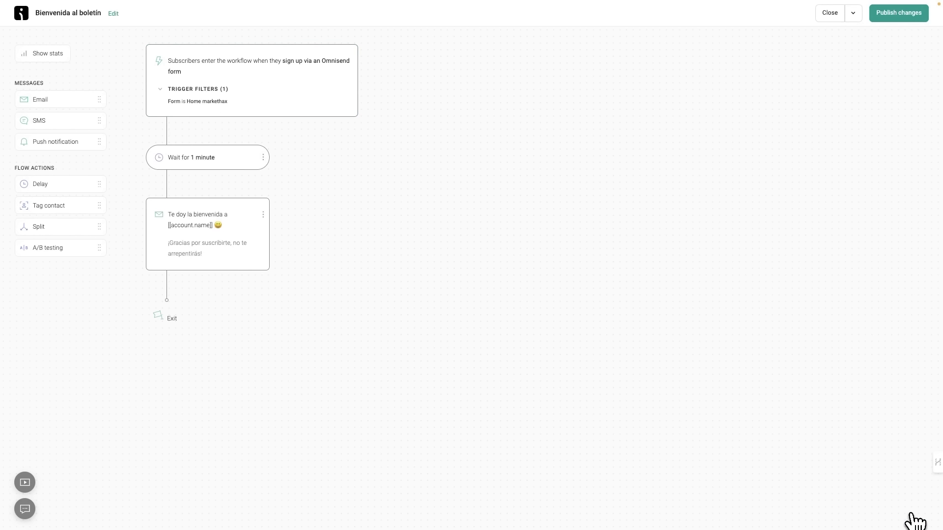
Publish the workflow changes, letting contacts already in the workflow finish it
{"action": "left_click", "coordinate": [900, 15]}
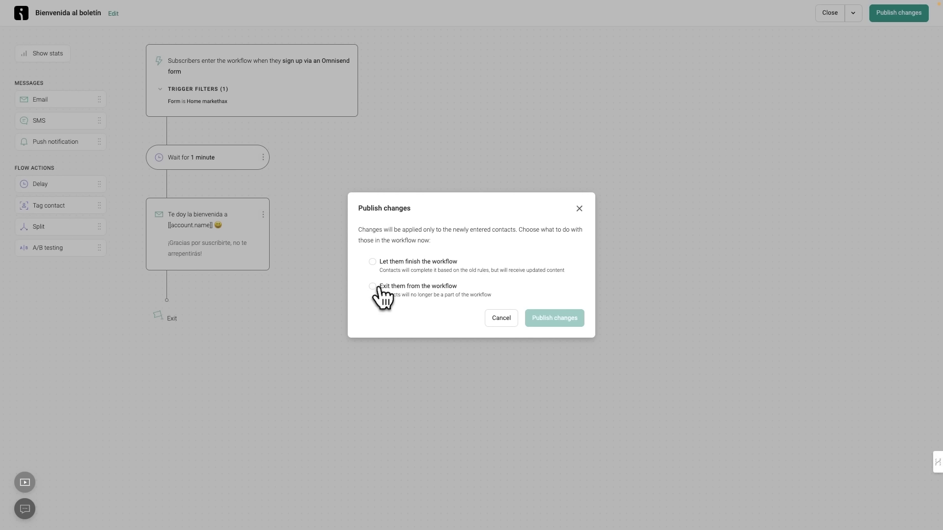
{"action": "left_click", "coordinate": [373, 262]}
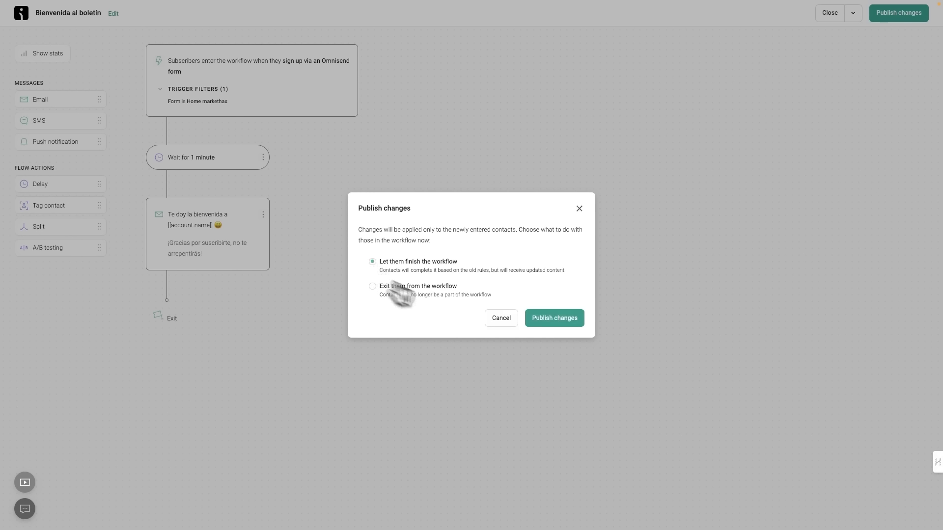
{"action": "left_click", "coordinate": [560, 322]}
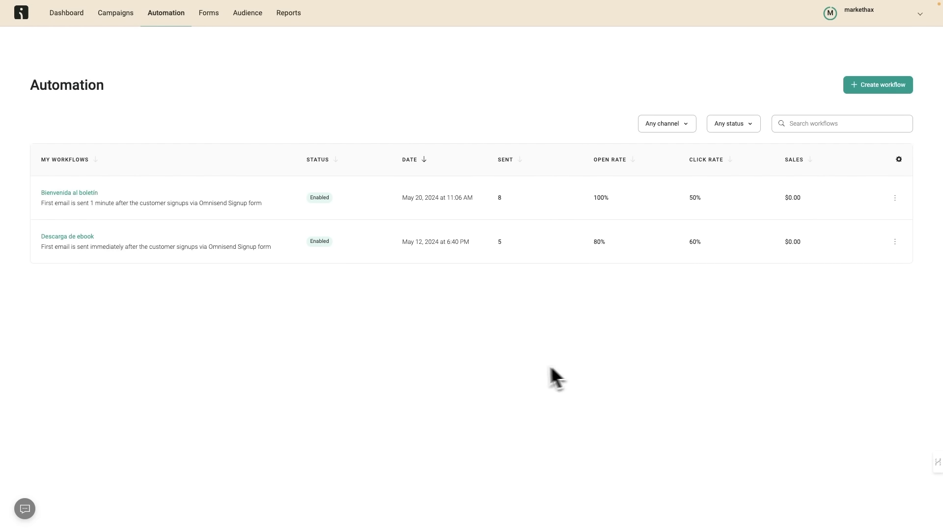
Review the audience filter and exit condition options of the Bienvenida al boletín workflow's trigger, and close the workflow
{"action": "left_click", "coordinate": [78, 193]}
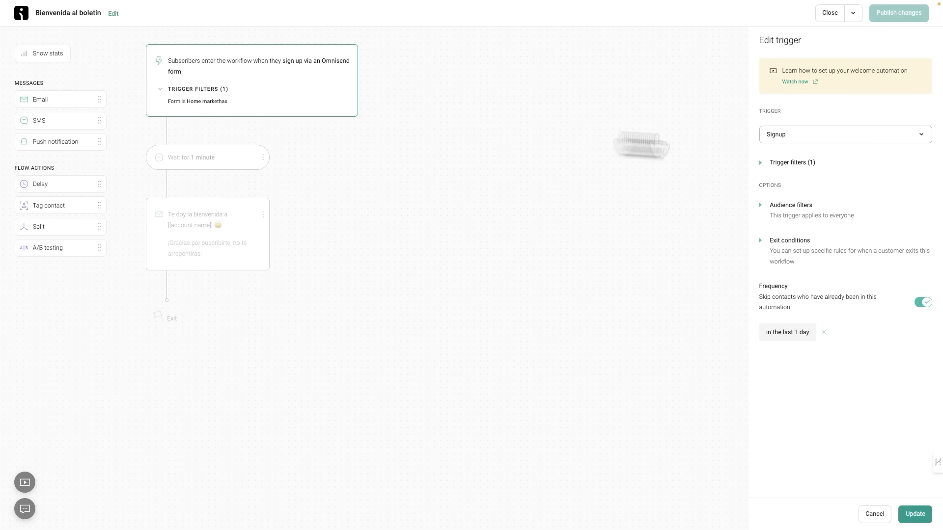
{"action": "left_click", "coordinate": [762, 206]}
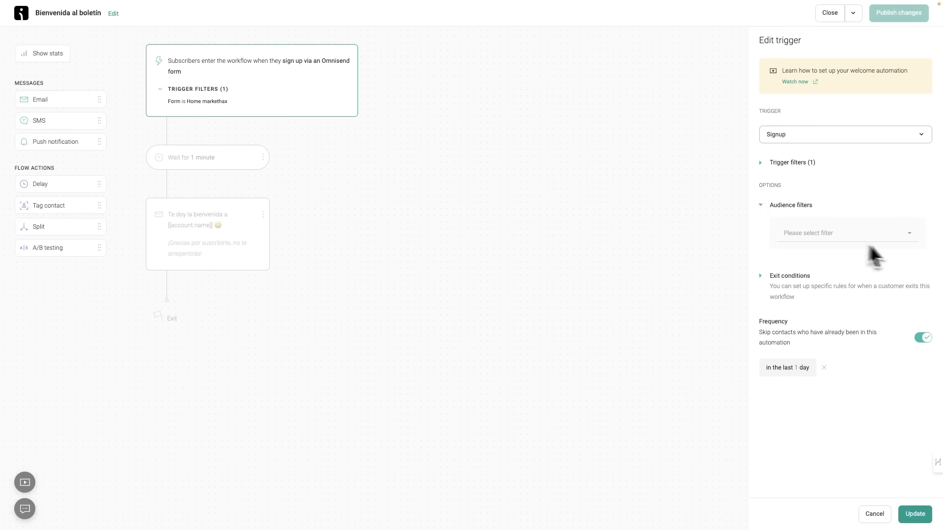
{"action": "left_click", "coordinate": [914, 235]}
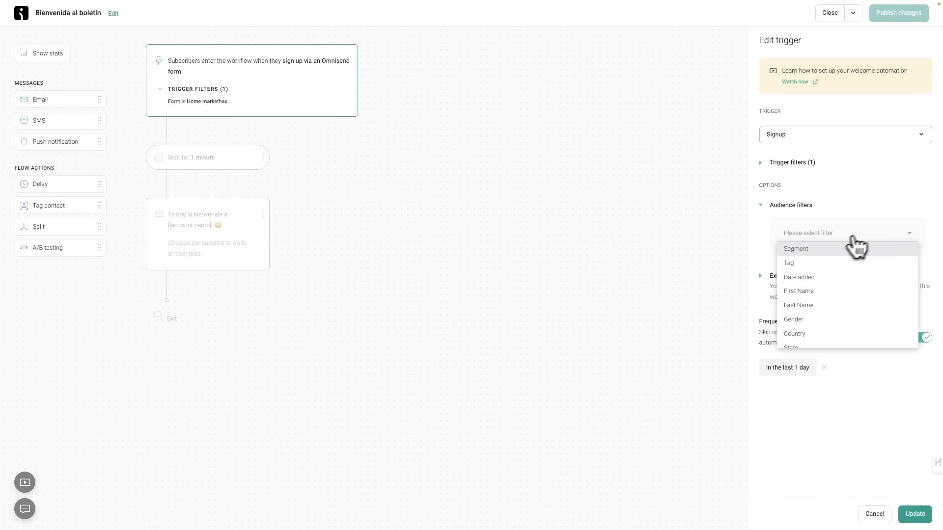
{"action": "left_click", "coordinate": [933, 229]}
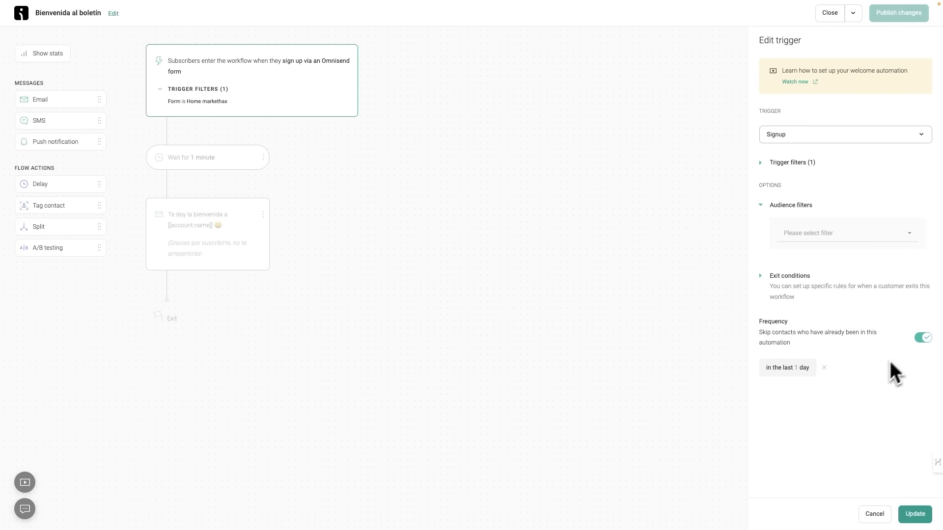
{"action": "left_click", "coordinate": [761, 276]}
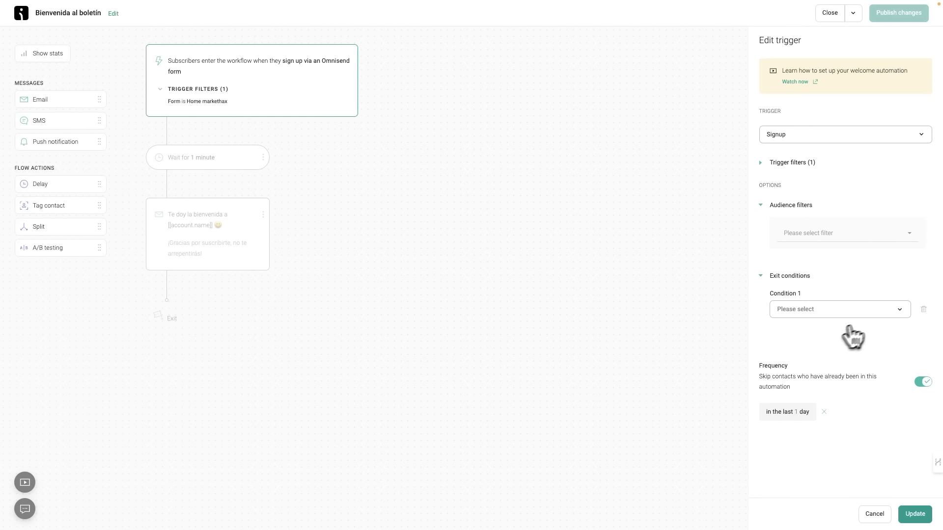
{"action": "left_click", "coordinate": [903, 314]}
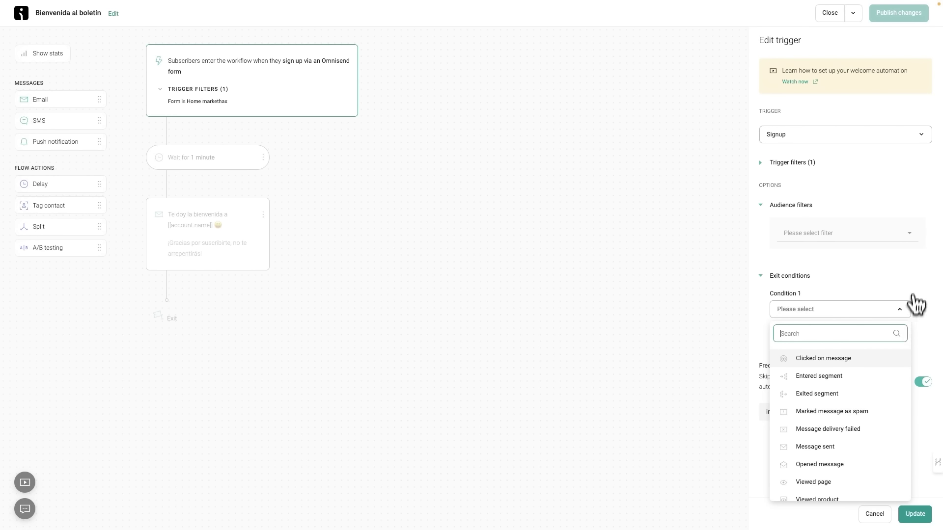
{"action": "left_click", "coordinate": [908, 278]}
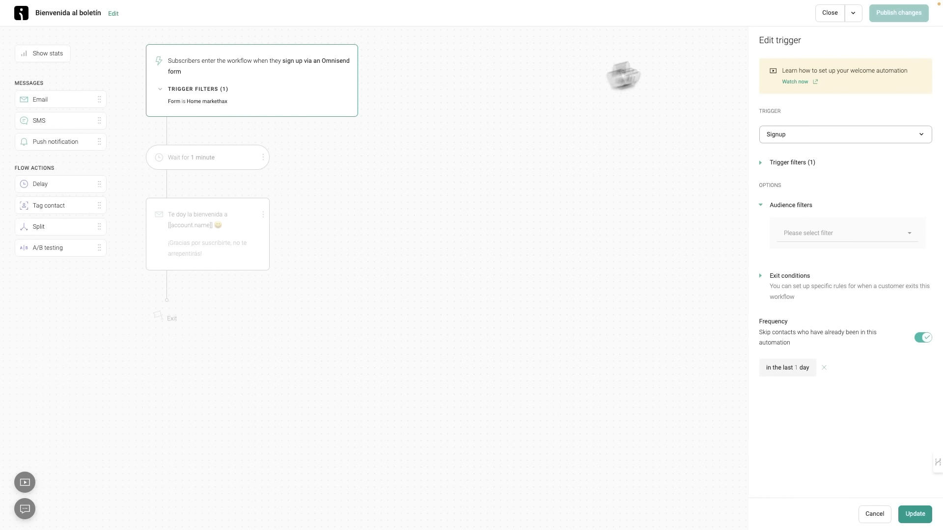
{"action": "left_click", "coordinate": [830, 13]}
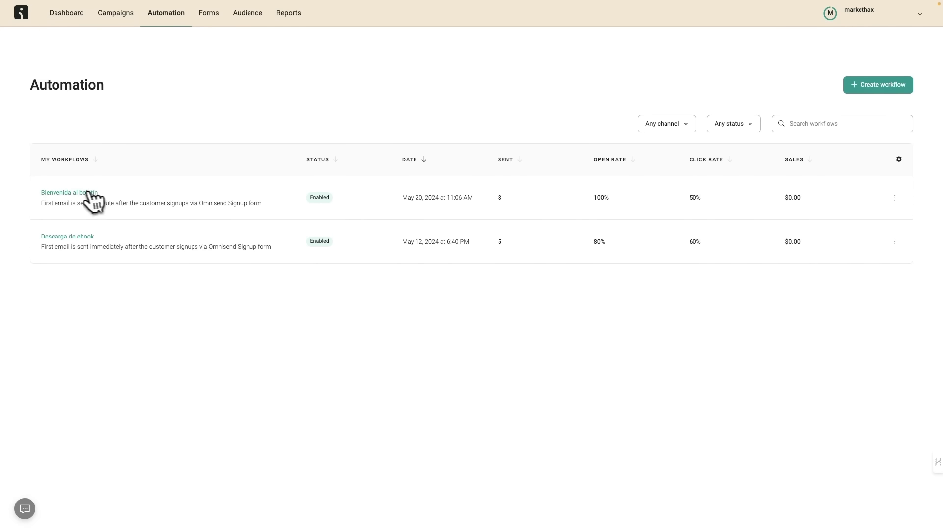
Review the Descarga de ebook workflow's trigger filter, its email content and the Descargar button's link, and close the workflow
{"action": "left_click", "coordinate": [71, 238]}
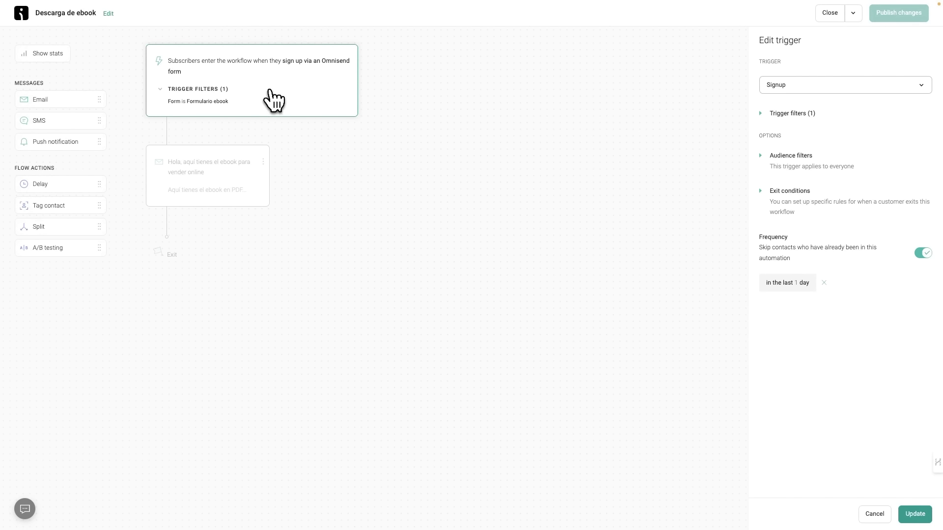
{"action": "left_click", "coordinate": [761, 113]}
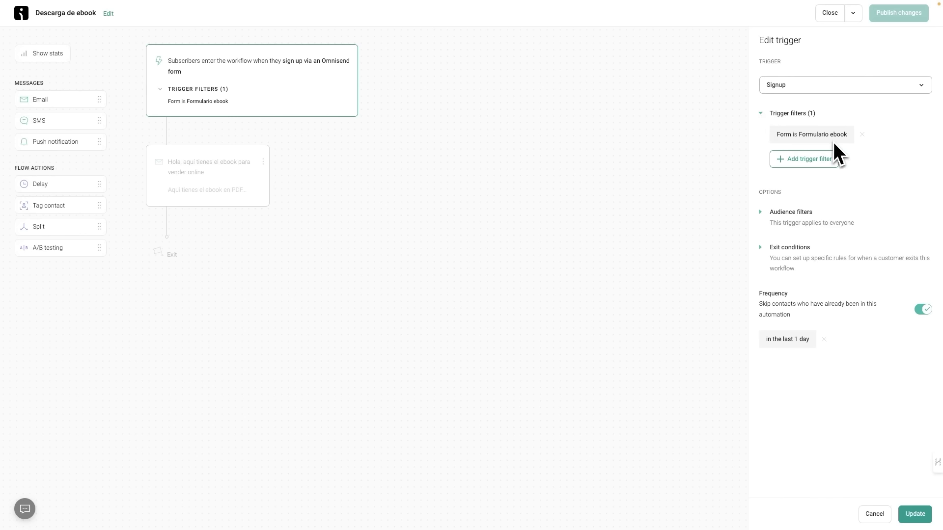
{"action": "left_click", "coordinate": [199, 174]}
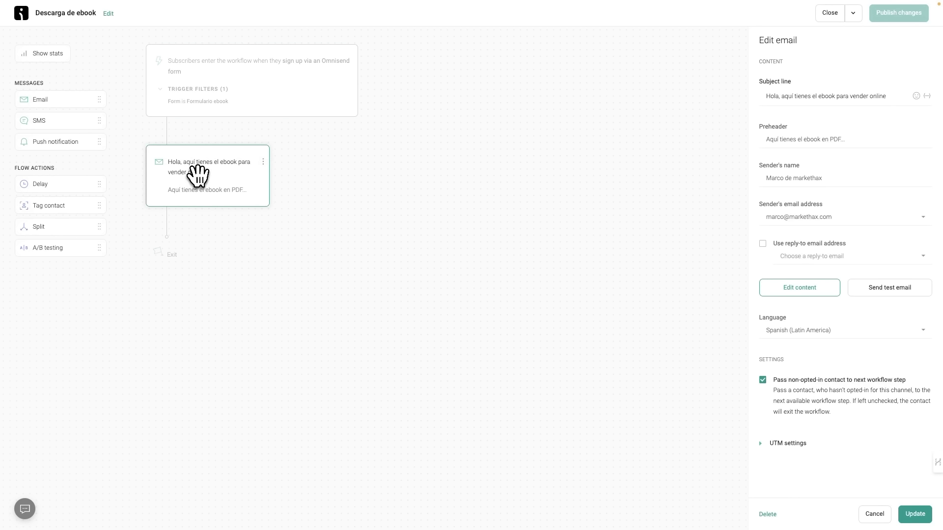
{"action": "left_click", "coordinate": [827, 292]}
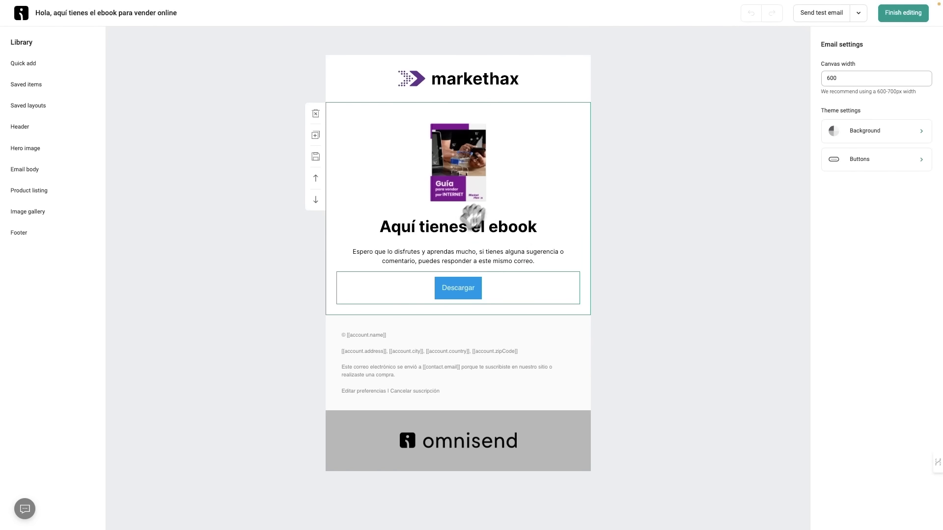
{"action": "left_click", "coordinate": [471, 291]}
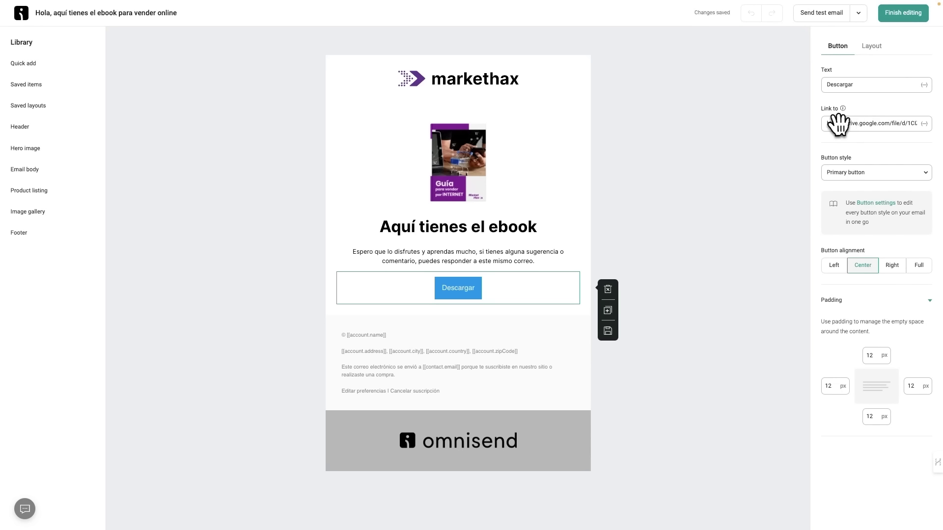
{"action": "left_click", "coordinate": [902, 15]}
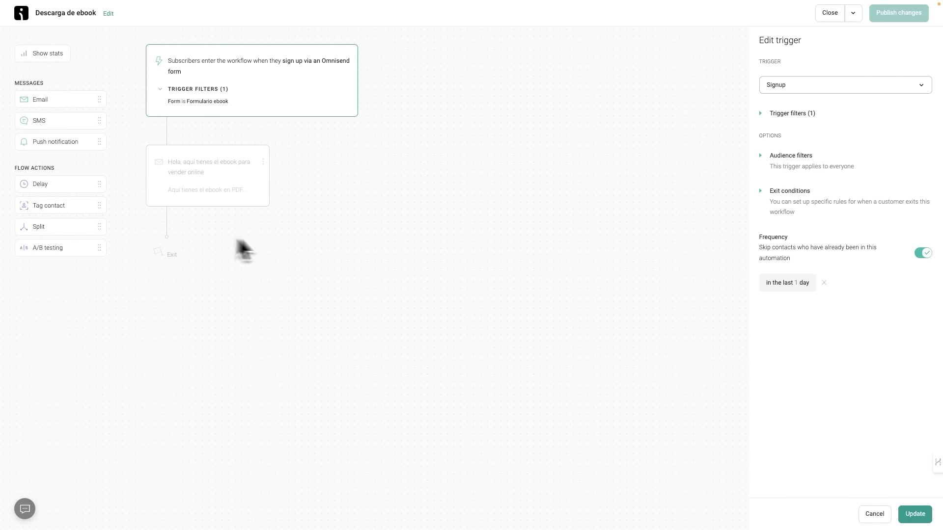
{"action": "left_click", "coordinate": [848, 15]}
{"action": "left_click", "coordinate": [835, 15]}
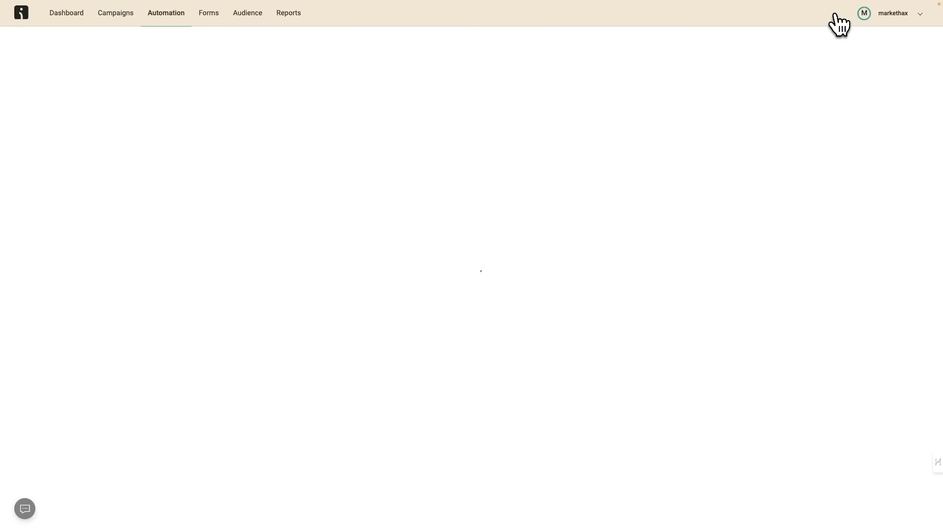
Create a new automation workflow from scratch and set its trigger event to Signup
{"action": "left_click", "coordinate": [887, 86]}
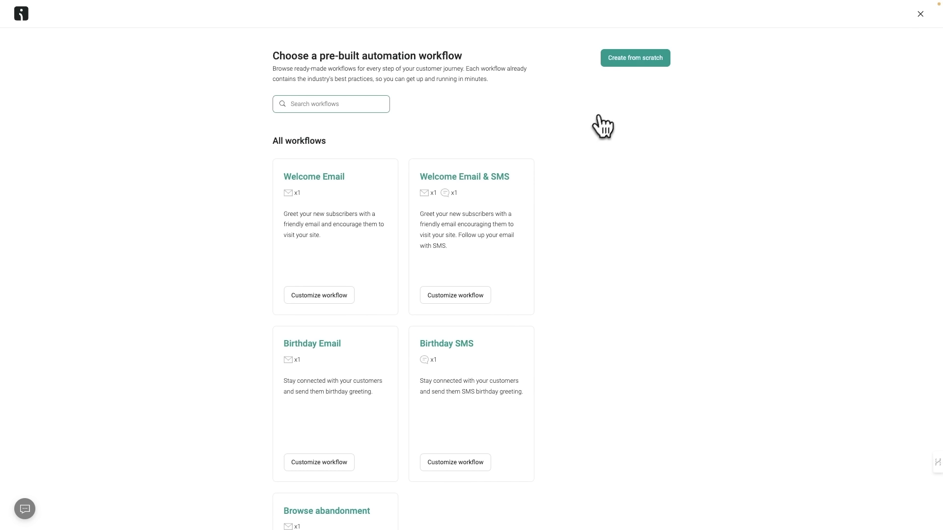
{"action": "left_click", "coordinate": [642, 59]}
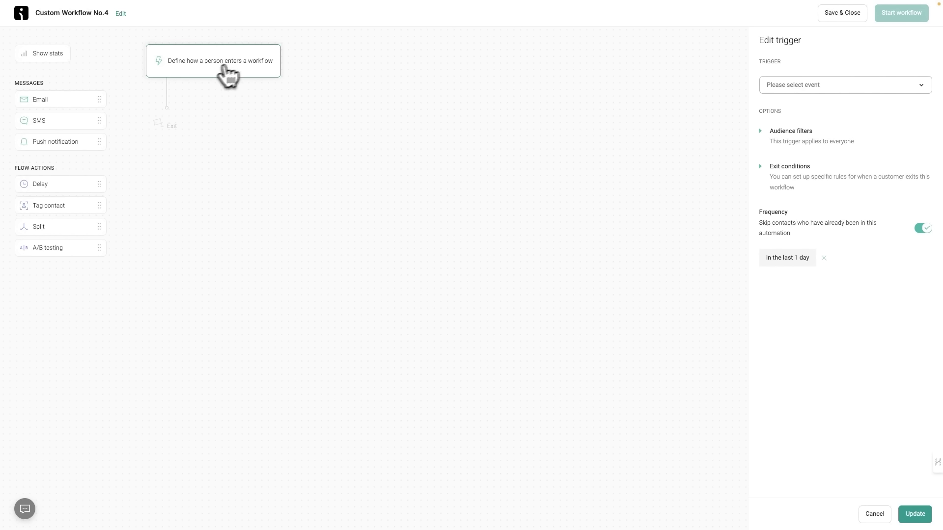
{"action": "left_click", "coordinate": [777, 86]}
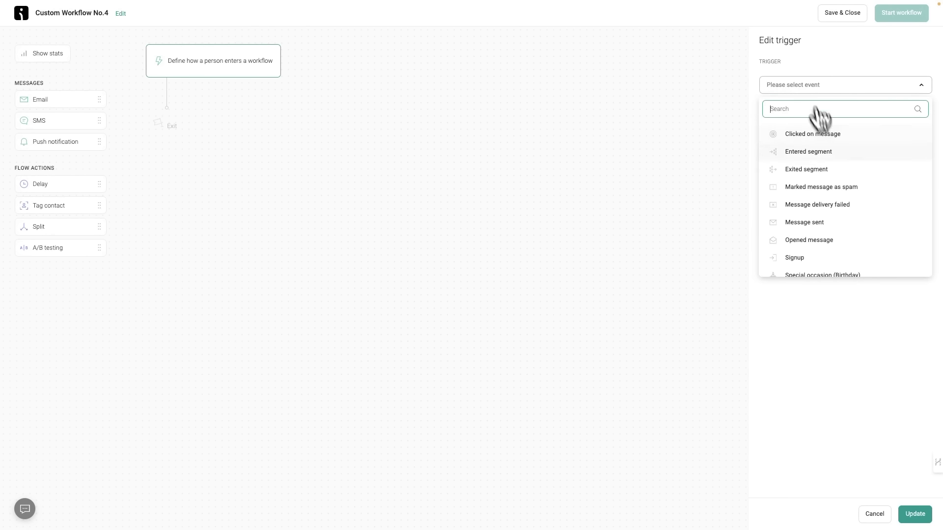
{"action": "scroll", "coordinate": [837, 194], "scroll_direction": "down", "scroll_amount": 1}
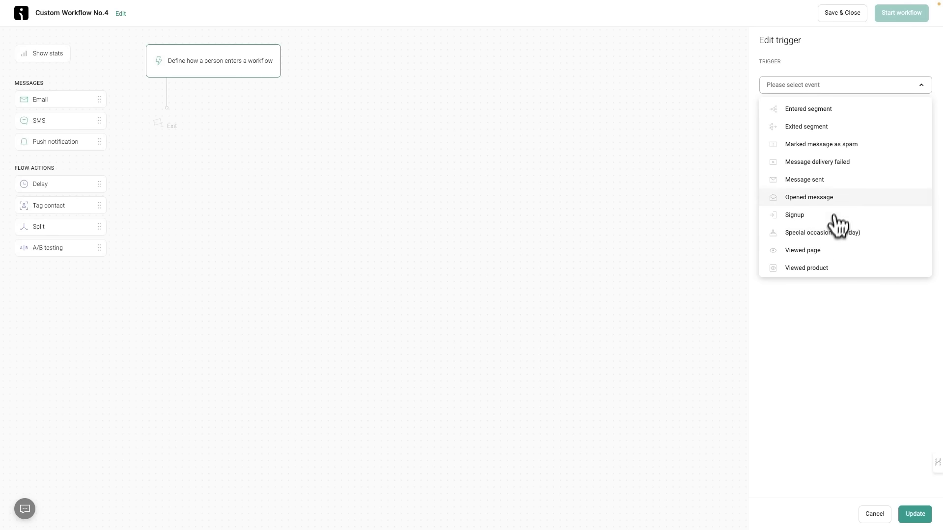
{"action": "scroll", "coordinate": [840, 204], "scroll_direction": "up", "scroll_amount": 1}
{"action": "scroll", "coordinate": [840, 204], "scroll_direction": "down", "scroll_amount": 1}
{"action": "left_click", "coordinate": [838, 212]}
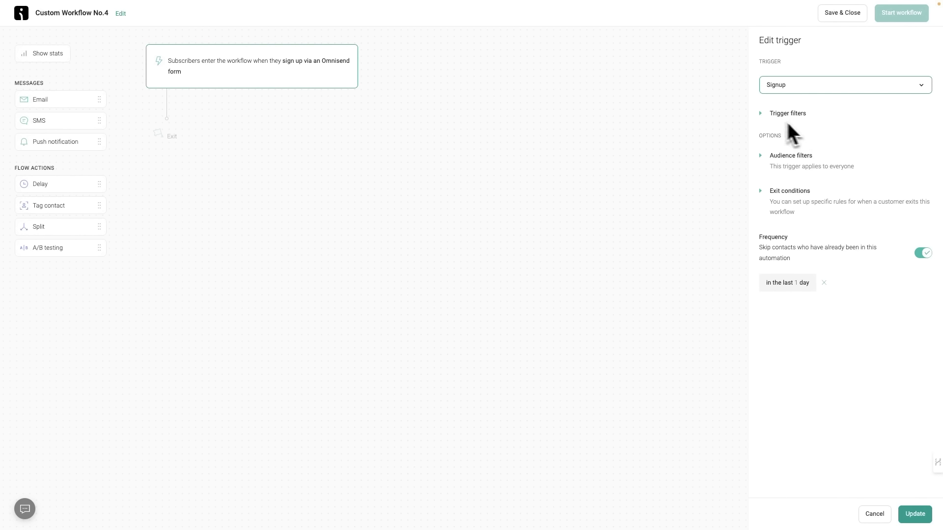
{"action": "left_click", "coordinate": [769, 115]}
{"action": "left_click", "coordinate": [813, 159]}
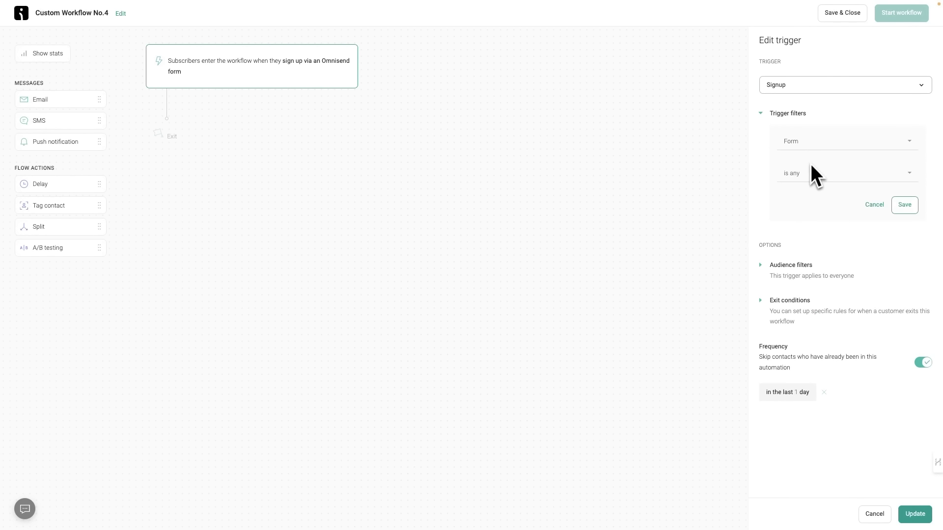
{"action": "left_click", "coordinate": [811, 178]}
{"action": "left_click", "coordinate": [798, 201]}
{"action": "left_click", "coordinate": [820, 204]}
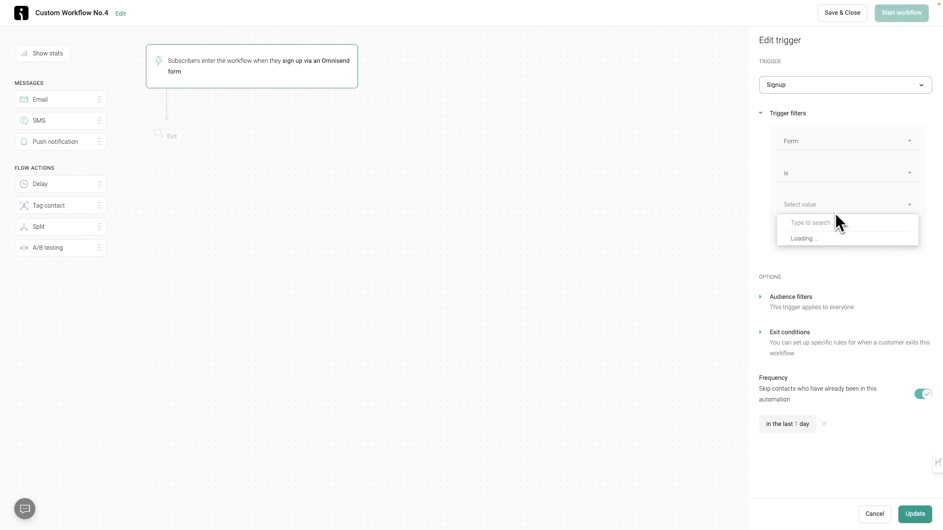
{"action": "left_click", "coordinate": [769, 208]}
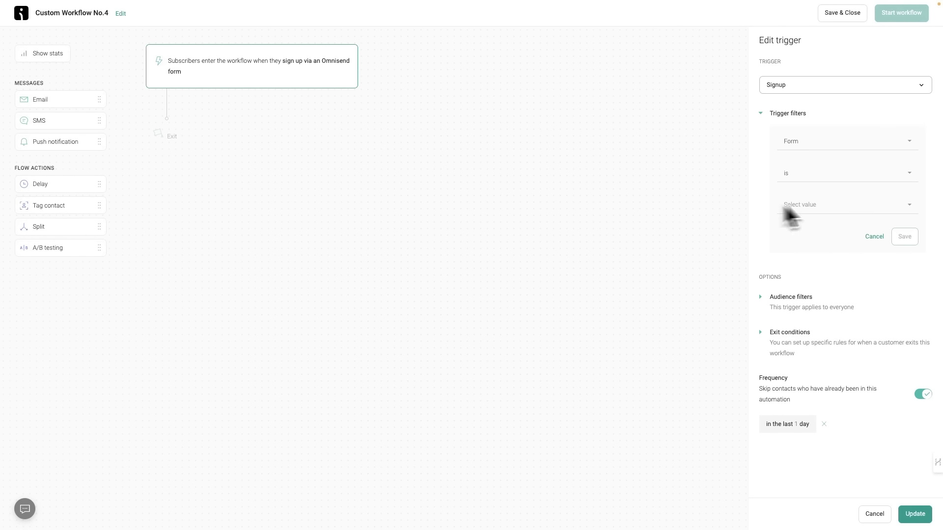
{"action": "left_click", "coordinate": [882, 237]}
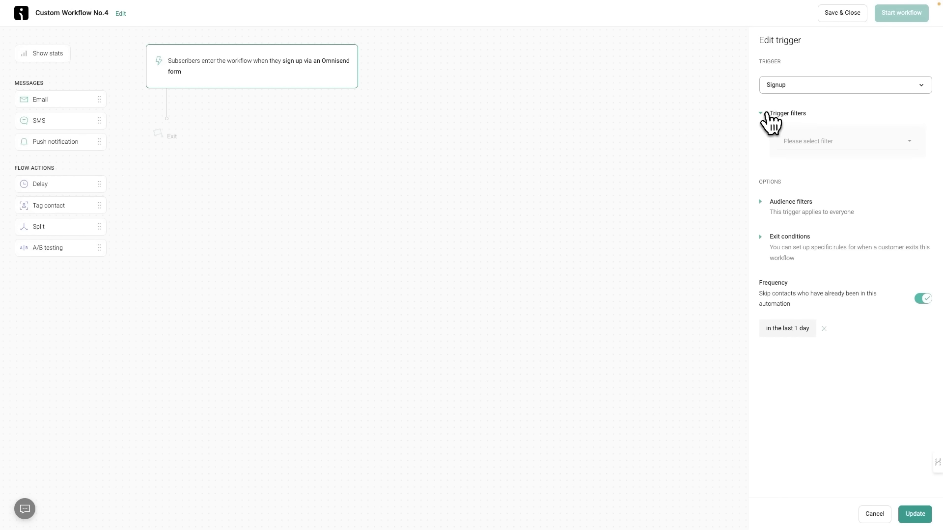
Add a delay after the Signup trigger and set it to wait for 1 day
{"action": "left_click_drag", "start_coordinate": [40, 184], "coordinate": [196, 96]}
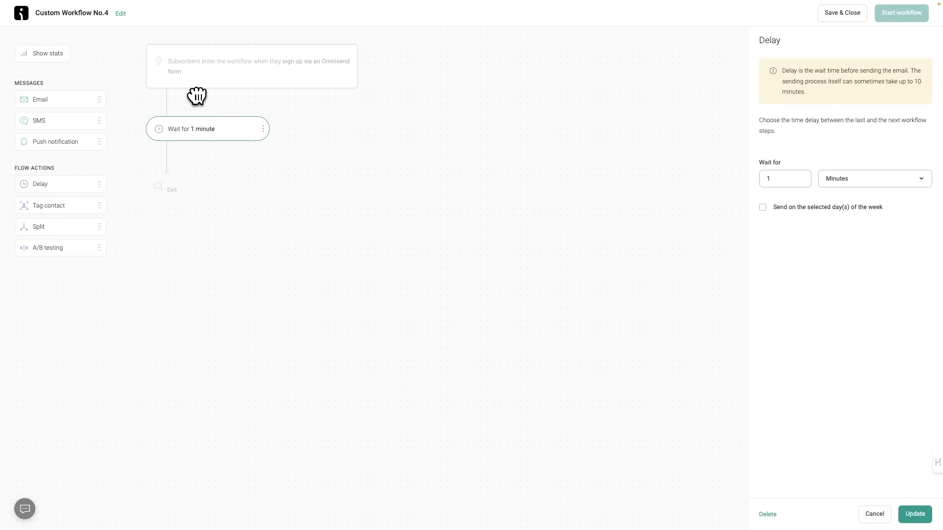
{"action": "left_click", "coordinate": [844, 178]}
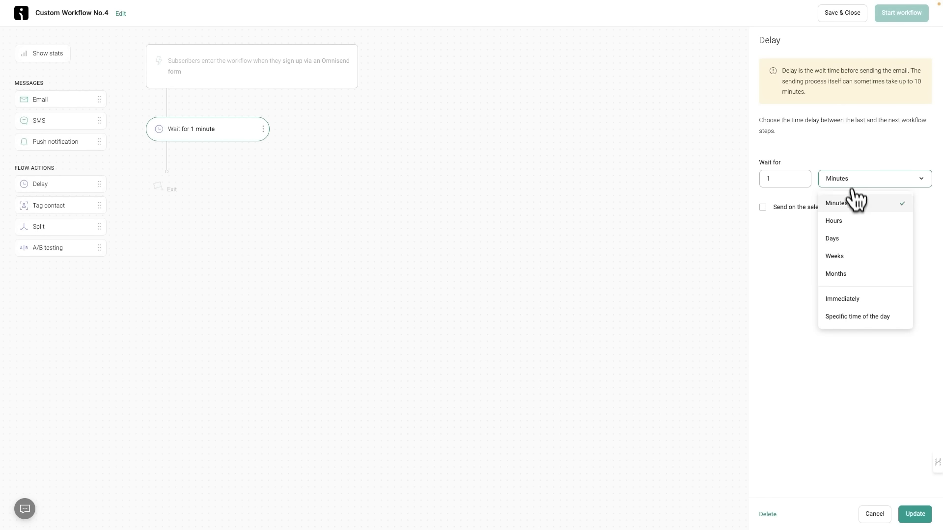
{"action": "left_click", "coordinate": [843, 239]}
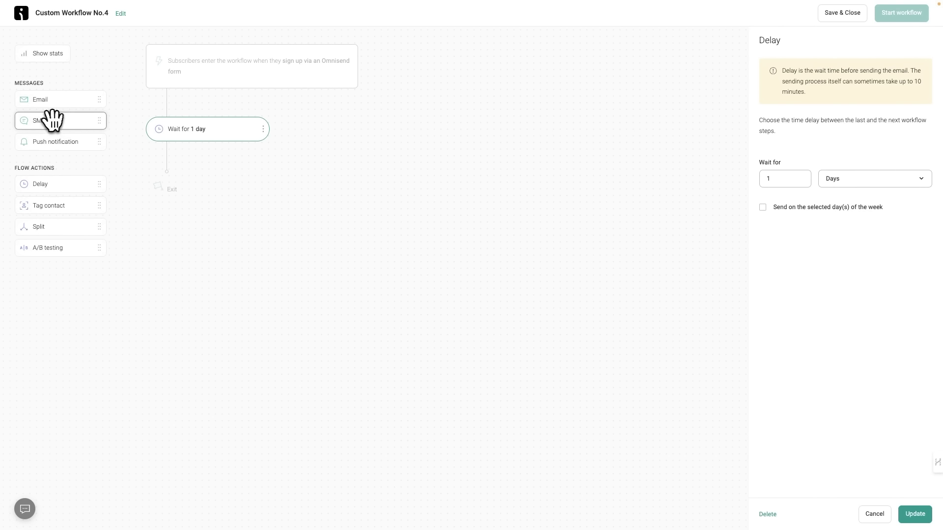
Add an email message after the delay and open its content for editing, saving the workflow changes
{"action": "left_click_drag", "start_coordinate": [50, 121], "coordinate": [199, 165]}
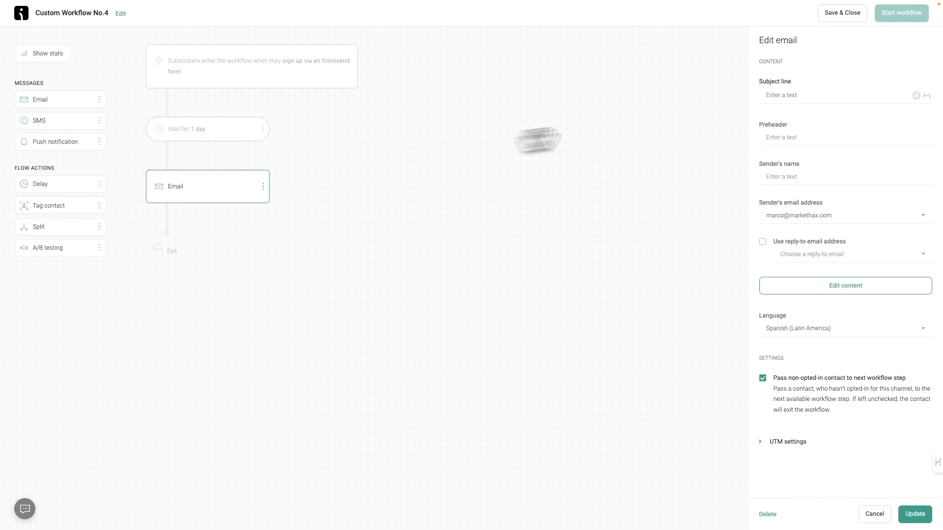
{"action": "left_click", "coordinate": [854, 289]}
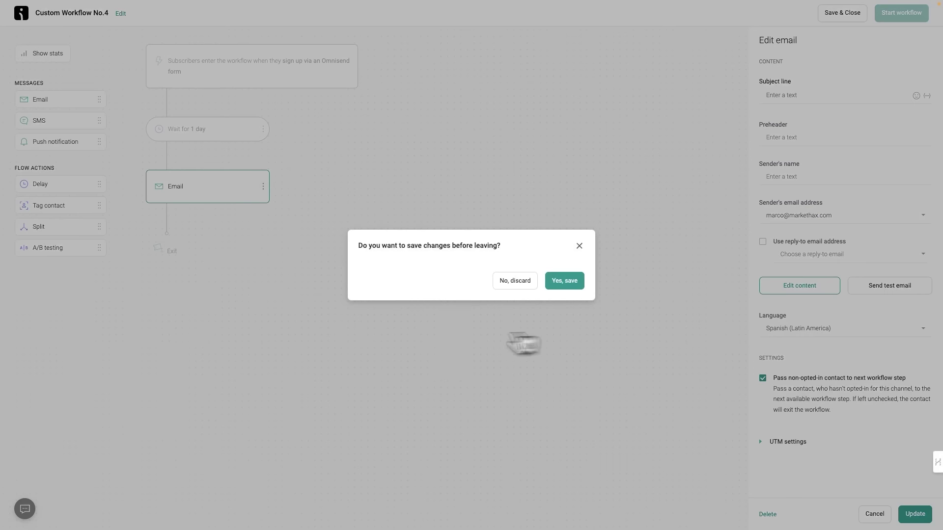
{"action": "left_click", "coordinate": [561, 281]}
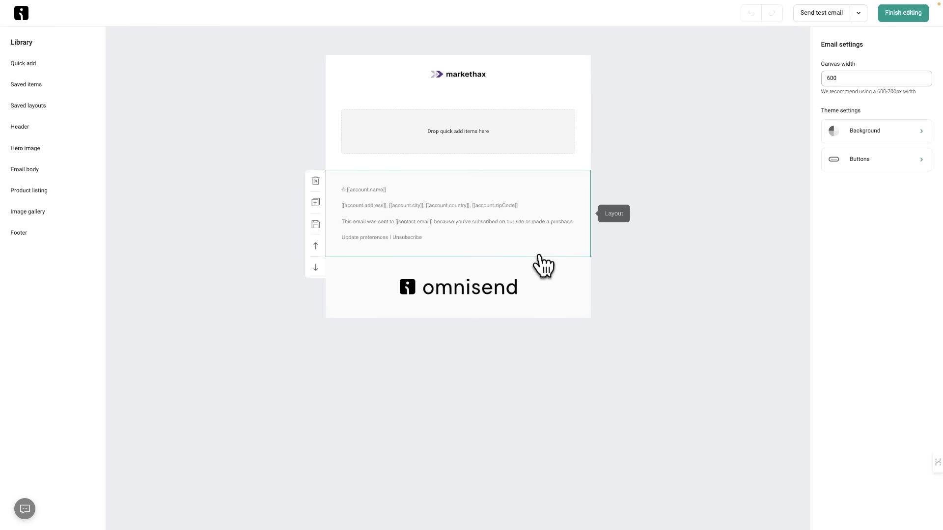
Insert a two-column layout below the email's logo header and place an image item in its left column
{"action": "left_click", "coordinate": [30, 64]}
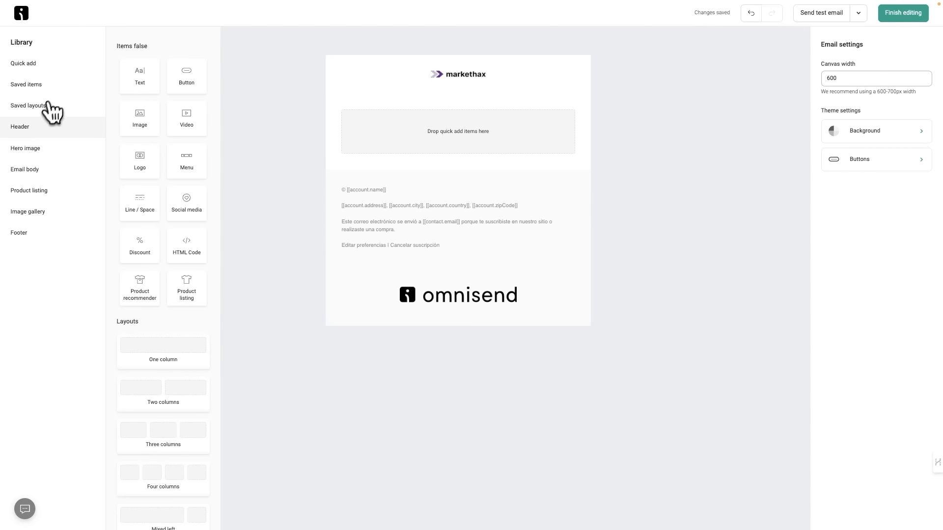
{"action": "left_click", "coordinate": [48, 129]}
{"action": "left_click_drag", "start_coordinate": [154, 58], "coordinate": [448, 65]}
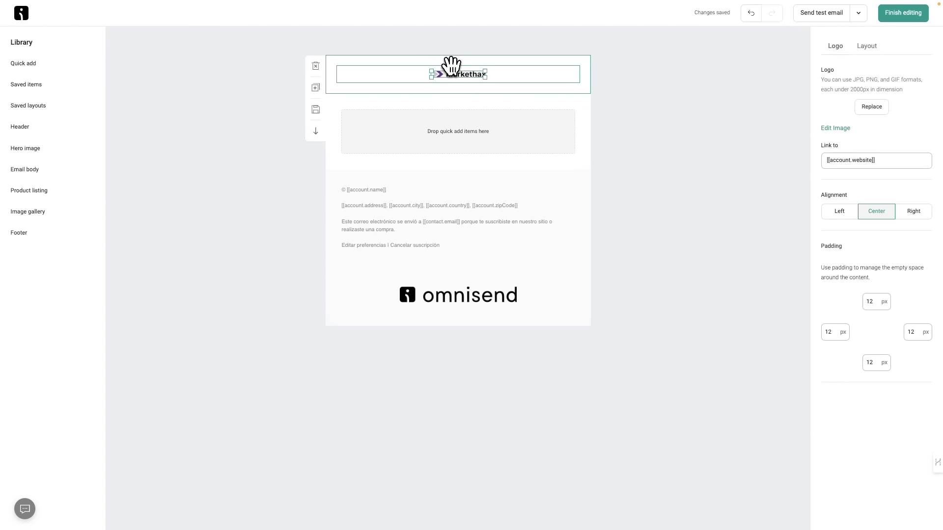
{"action": "left_click", "coordinate": [455, 112]}
{"action": "left_click", "coordinate": [31, 65]}
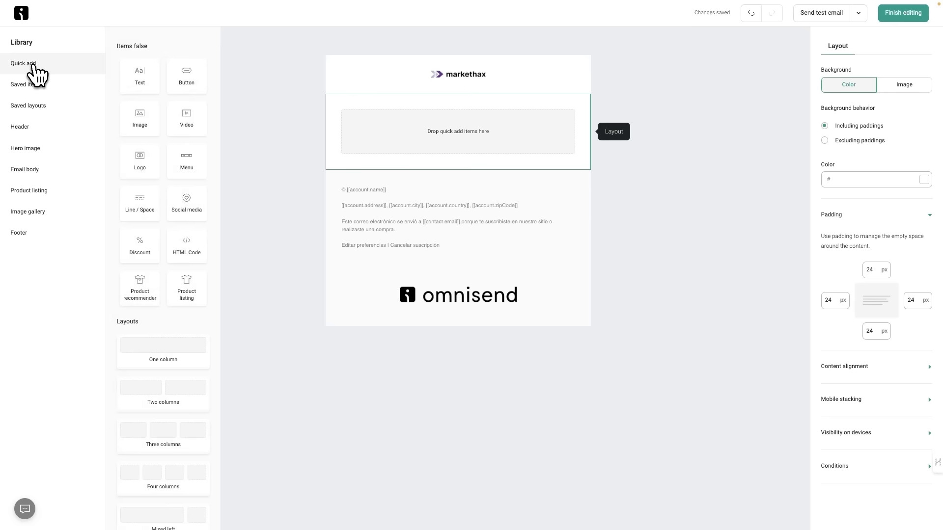
{"action": "left_click_drag", "start_coordinate": [177, 393], "coordinate": [457, 121]}
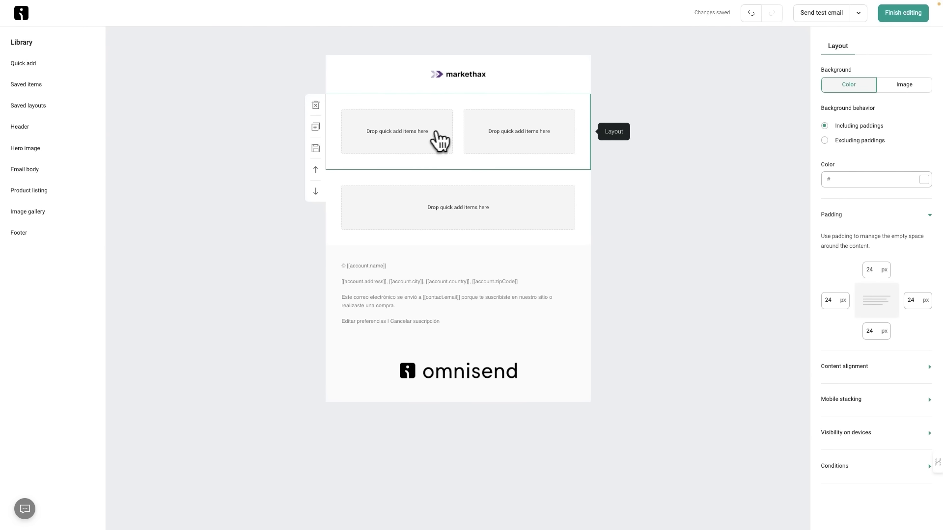
{"action": "left_click", "coordinate": [33, 65]}
{"action": "left_click_drag", "start_coordinate": [141, 116], "coordinate": [411, 145]}
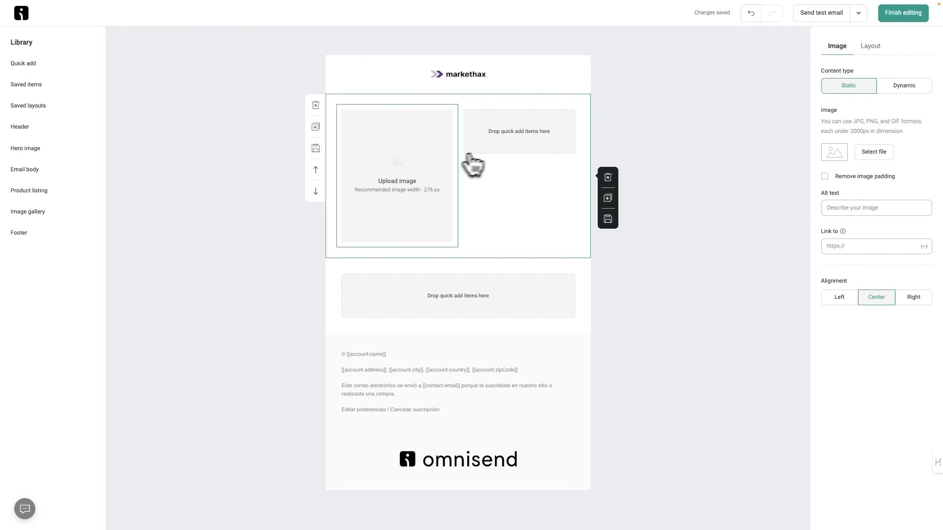
Fill the left column's image item with the purple Guía para vender por INTERNET cover from the image library
{"action": "left_click", "coordinate": [873, 153]}
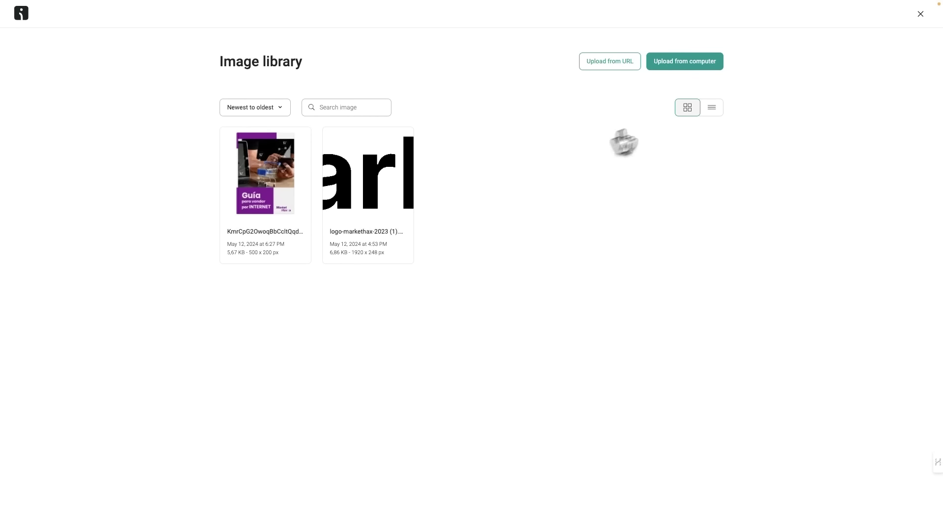
{"action": "left_click", "coordinate": [251, 208]}
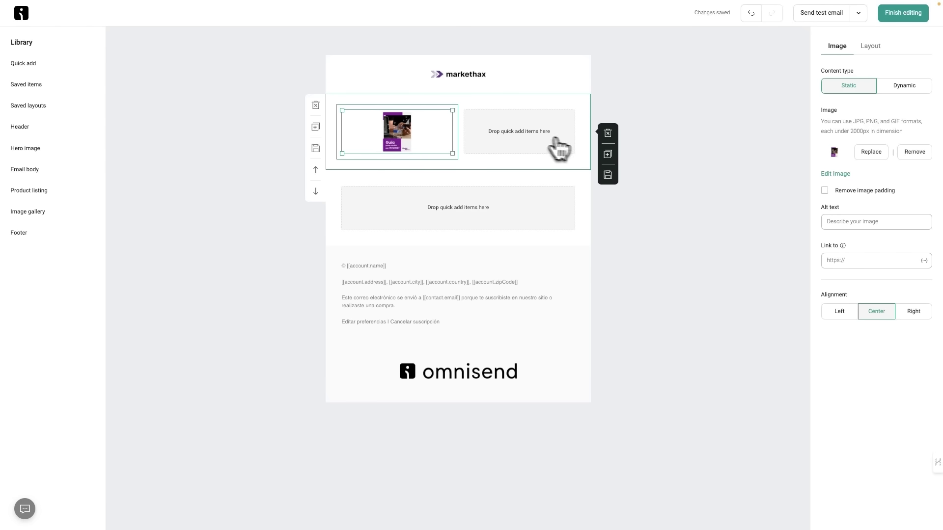
{"action": "left_click", "coordinate": [521, 144]}
Add a text item to the empty right column reading "Te envío este descuento del 30%" and finish editing the email
{"action": "left_click", "coordinate": [55, 67]}
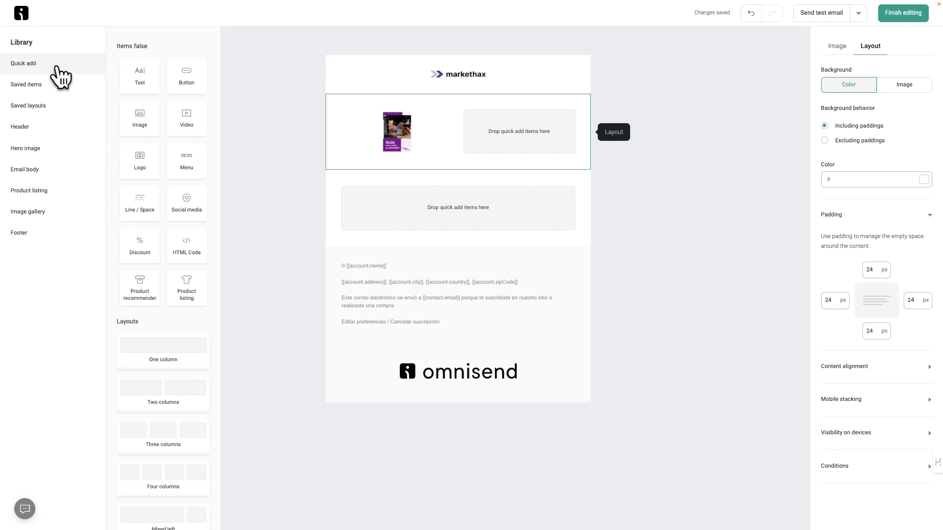
{"action": "left_click_drag", "start_coordinate": [147, 79], "coordinate": [545, 130]}
{"action": "triple_click", "coordinate": [503, 117]}
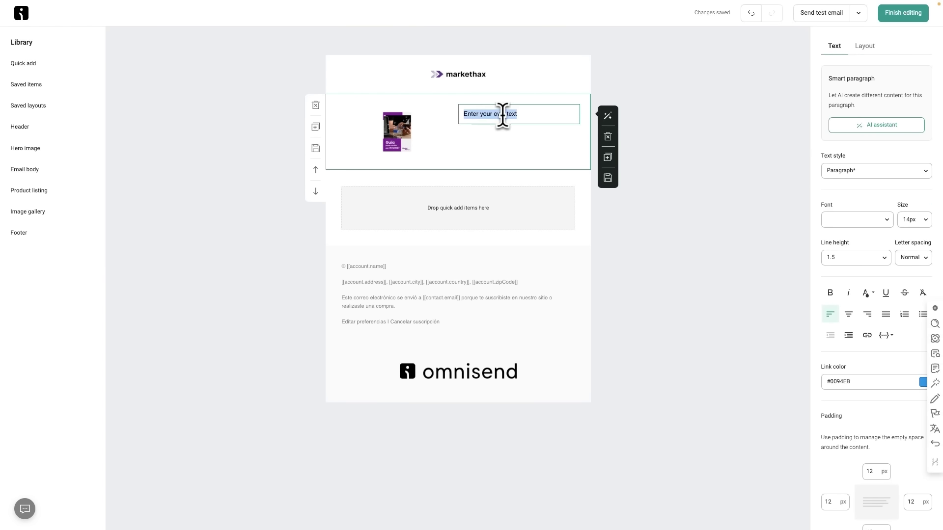
{"action": "type", "text": "Te envío este descuento del 30%"}
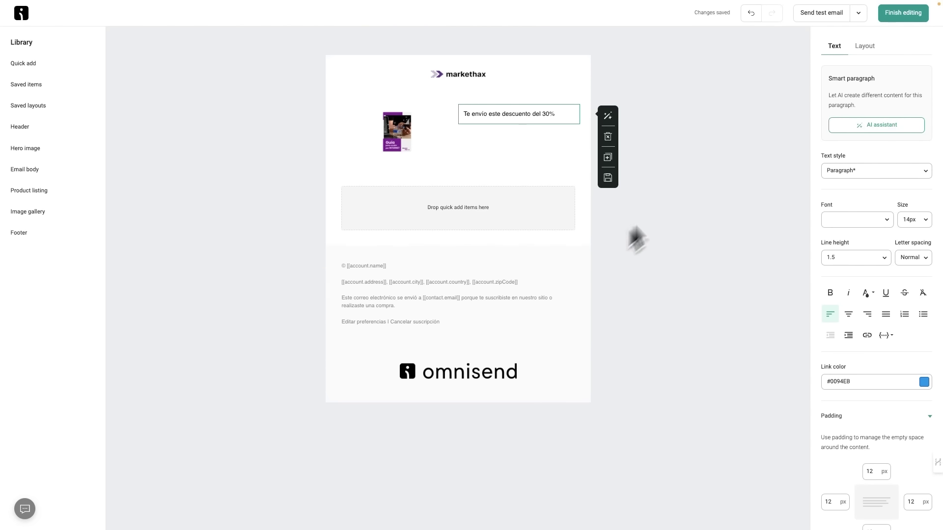
{"action": "left_click", "coordinate": [893, 23]}
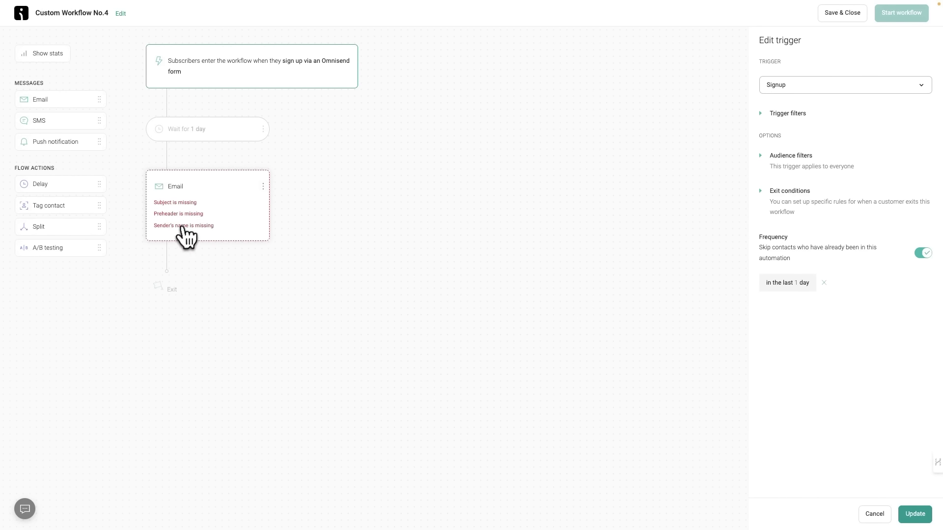
Add a second delay after the email in the workflow and set it to wait for 3 days
{"action": "left_click_drag", "start_coordinate": [46, 184], "coordinate": [215, 257]}
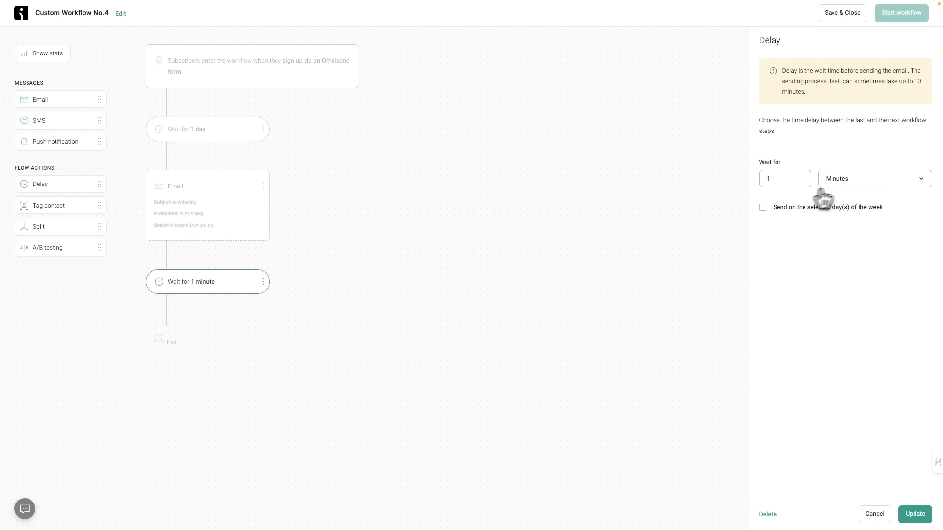
{"action": "left_click", "coordinate": [835, 180]}
{"action": "left_click", "coordinate": [843, 239]}
{"action": "left_click", "coordinate": [785, 180]}
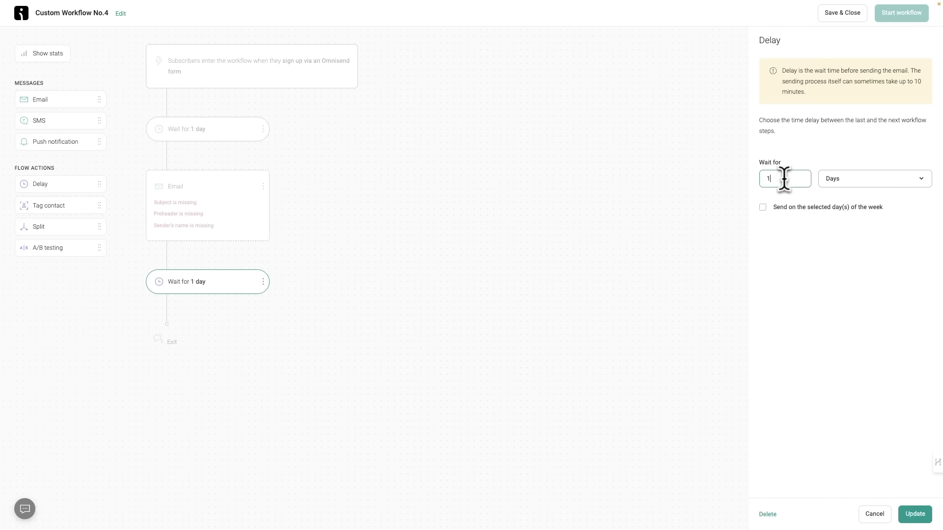
{"action": "left_click", "coordinate": [712, 265]}
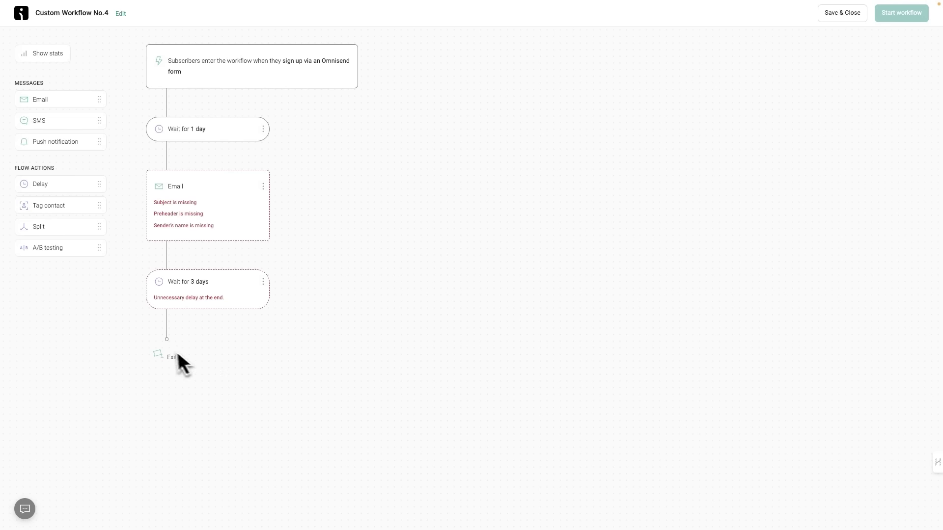
{"action": "left_click", "coordinate": [207, 300]}
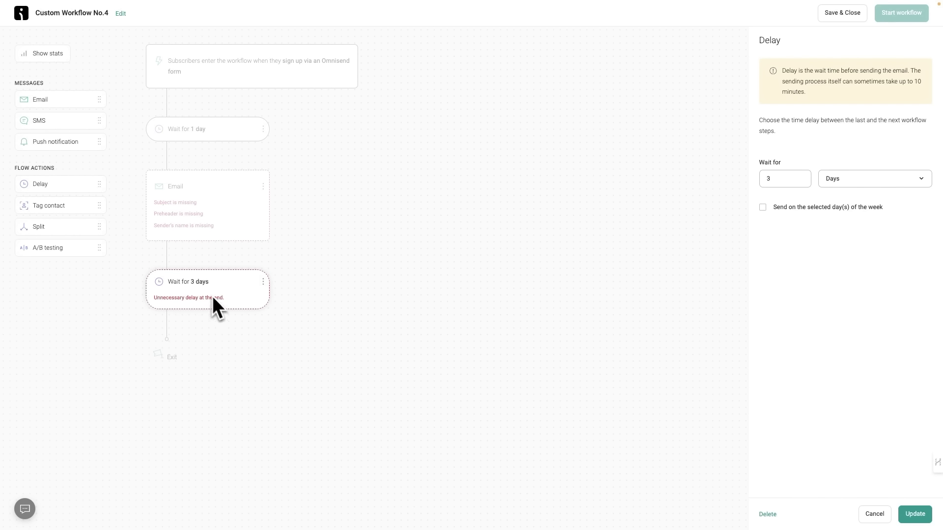
{"action": "left_click", "coordinate": [236, 343]}
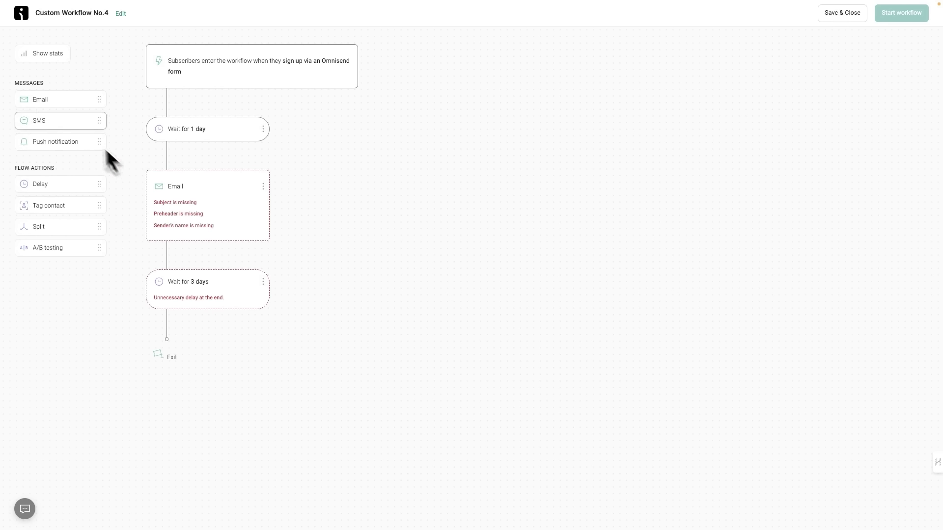
Add a second email message after the 3-day delay in the workflow
{"action": "left_click_drag", "start_coordinate": [60, 102], "coordinate": [191, 322]}
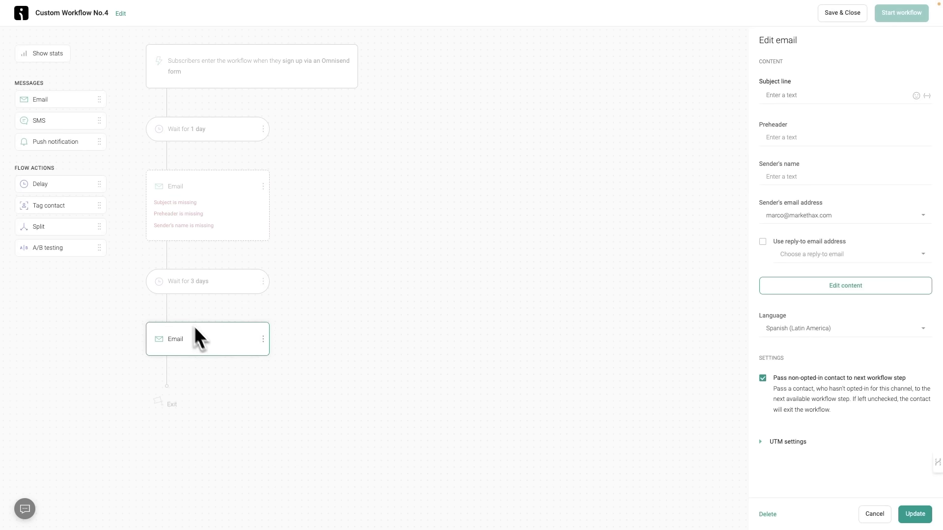
{"action": "left_click", "coordinate": [531, 385]}
{"action": "left_click", "coordinate": [240, 352]}
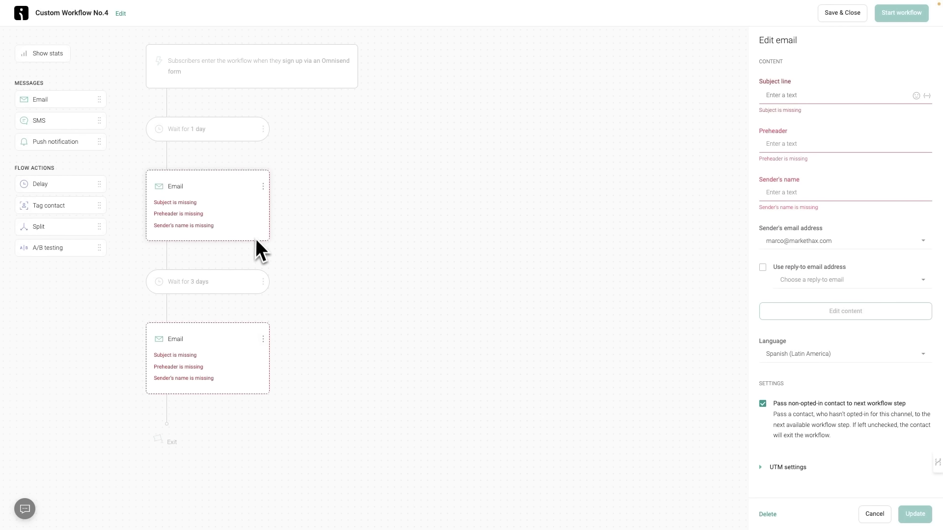
Add an SMS message after the second email, review its settings, and save and close the workflow
{"action": "left_click_drag", "start_coordinate": [49, 121], "coordinate": [183, 408]}
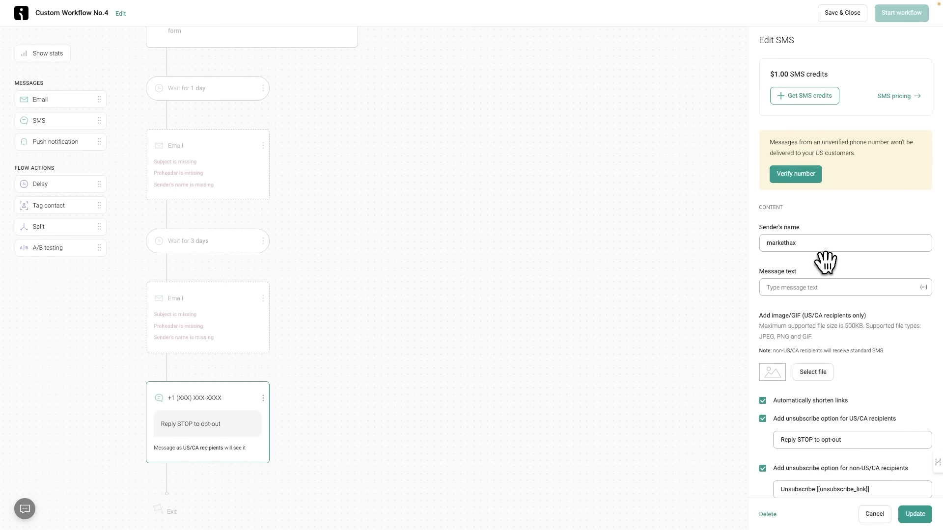
{"action": "scroll", "coordinate": [820, 268], "scroll_direction": "down", "scroll_amount": 5}
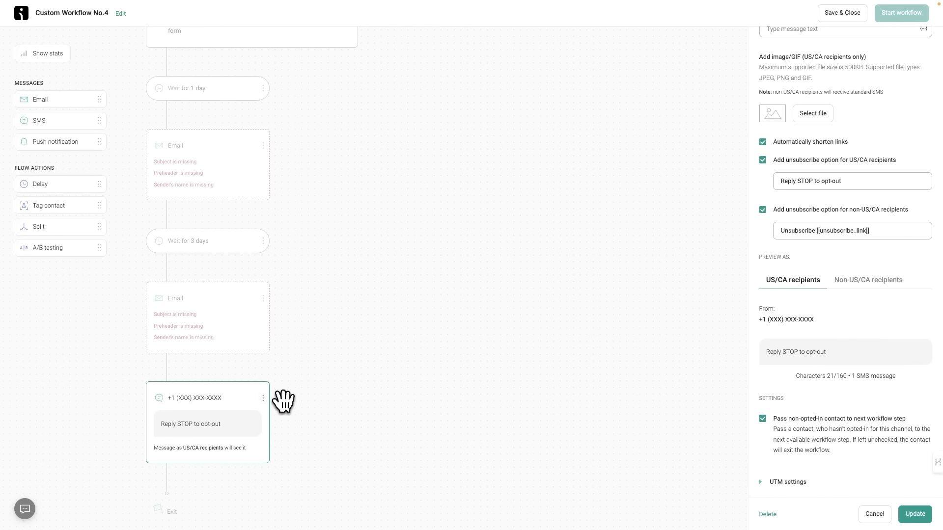
{"action": "left_click", "coordinate": [841, 15]}
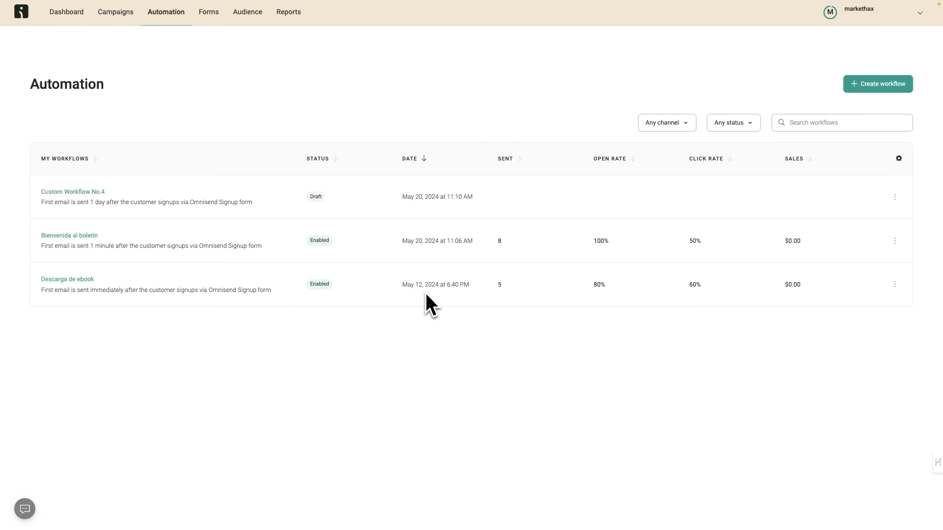
Delete the draft Custom Workflow No.4 from the automation list
{"action": "left_click", "coordinate": [894, 197]}
{"action": "left_click", "coordinate": [863, 257]}
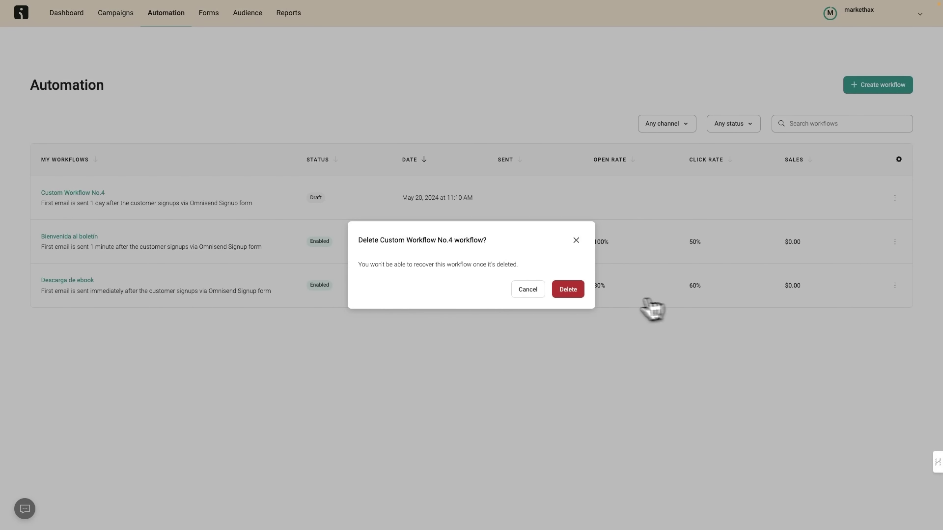